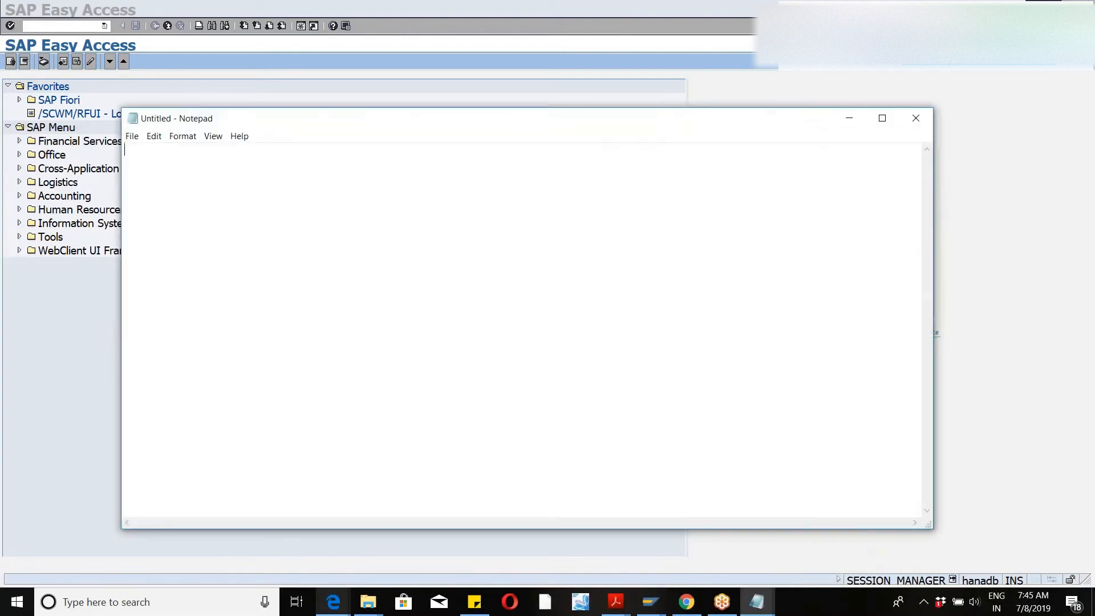
- Write "Handling Unit ------------ Combination of Product + Packing material" as the first line of the blank note
text(Hna)
key(BackSpace)
key(BackSpace)
text(a)
text(dling Unit)
click(136, 150)
text(n)
click(215, 150)
key(BackSpace)
text(------------ Combination of Product)
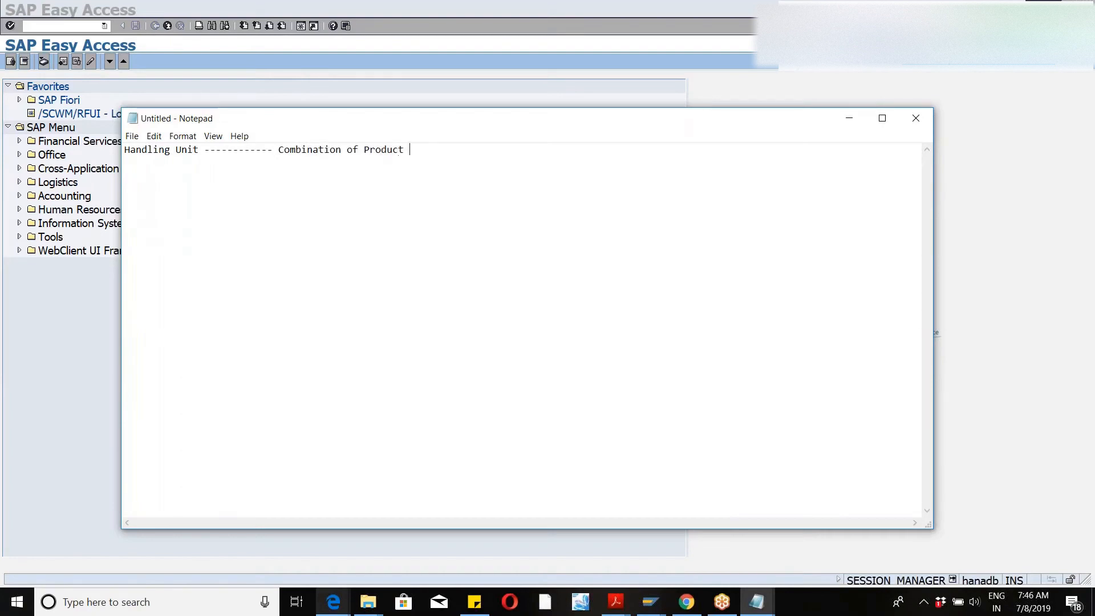
text( + Packing material)
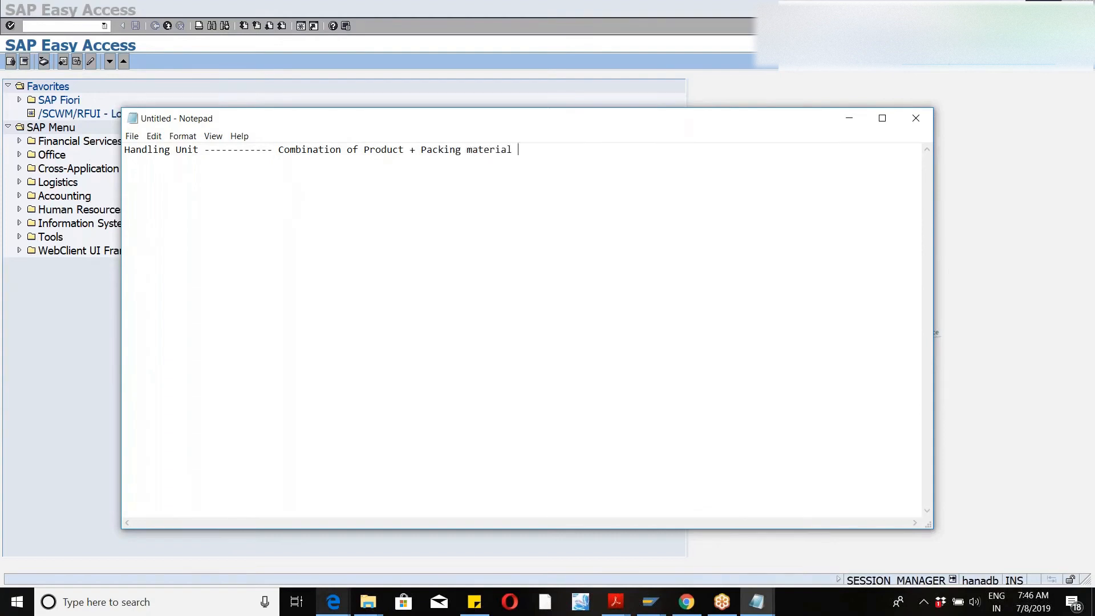
- Append the packing material examples "( Carton , box , pallet )" to the handling unit definition
text( ( Cart)
text(on )
text(, bo)
text(x , pallet )
text())
- Add the lines "Master data", "ERP , EWM" and "nUMBER RANGES" below the definition, separated by blank lines
text(Master data)
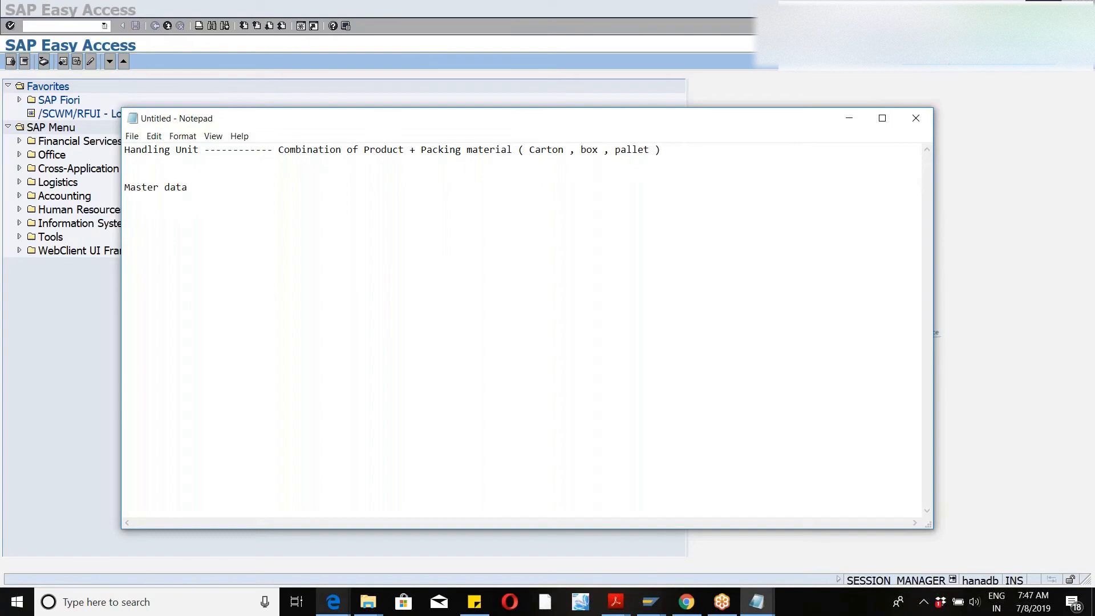
key(Return)
key(Return)
text(ERP , EWM)
key(Return)
text(nUMBER )
text(RANGES )
- List number ranges 01 and 02 on separate lines and describe 01 as "INTERNAL IN ERP --------------- EXTERNAL IN EWM"
text(01)
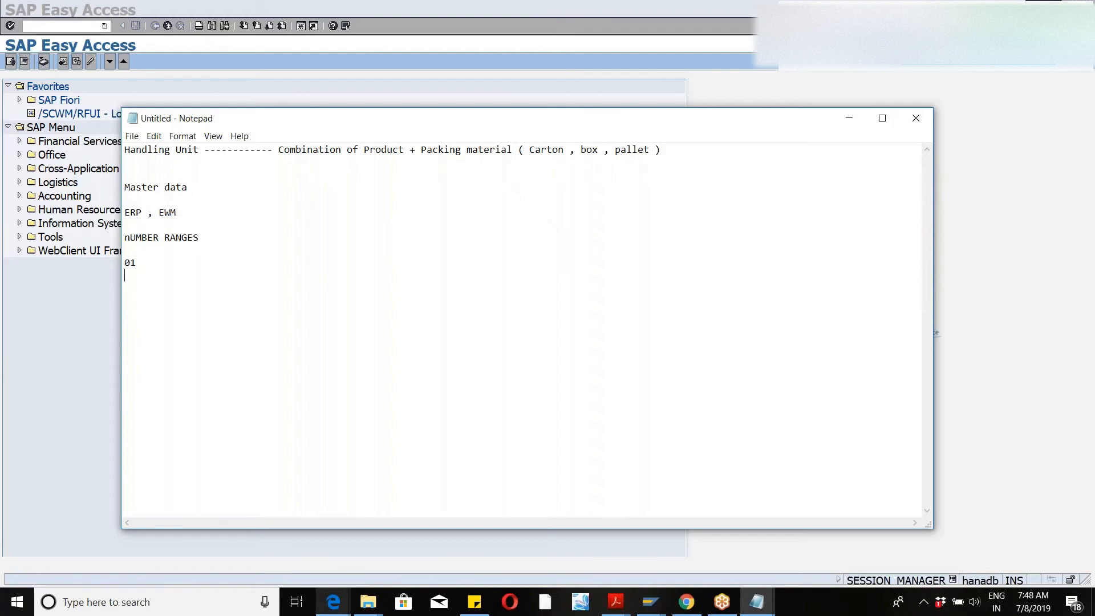
key(Return)
text(02)
text(------------)
text(- INTERN)
text(AL )
text(IN ERP -)
text(-------------- EX)
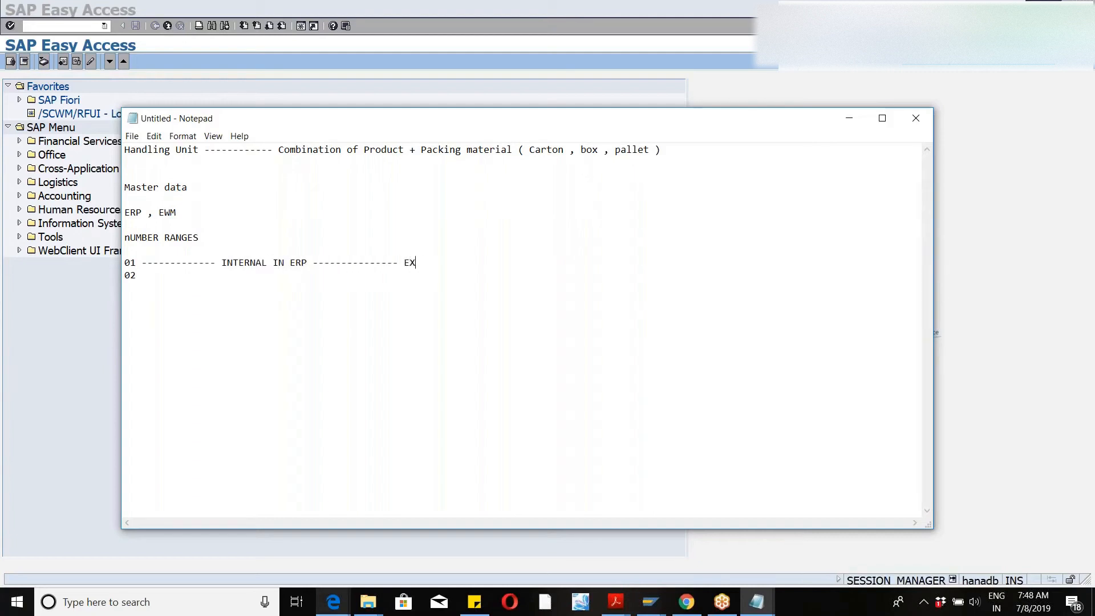
text(TERNAL IN EWM 02 )
- Describe number range 02 as "EXTERNAL IN ERP --------------- INTERNAL IN EWM"
text(-------------)
text( EXTERNAL )
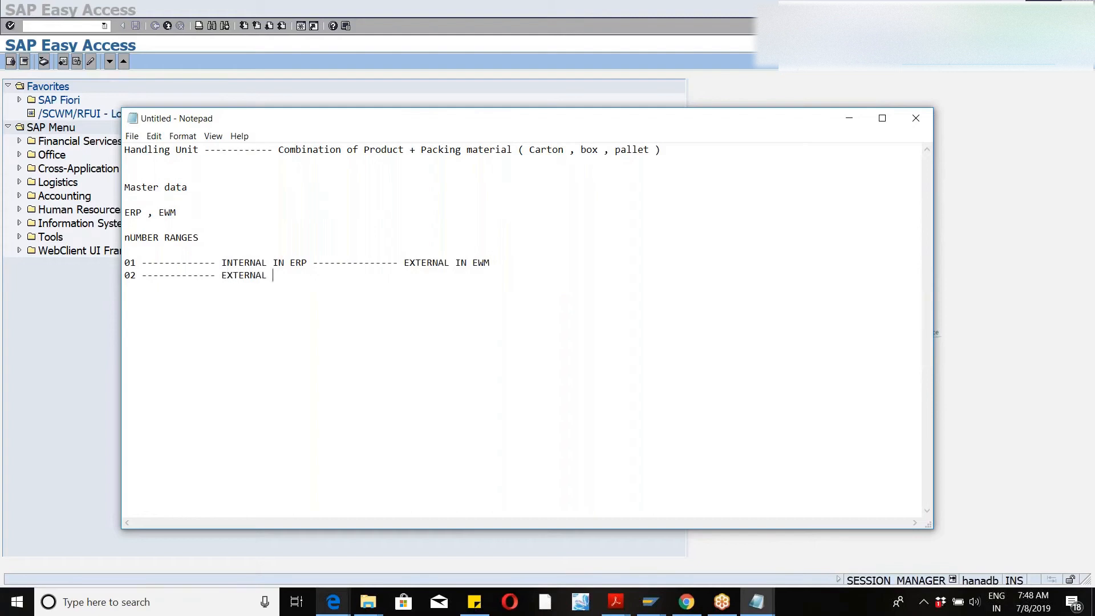
text(IN ERP --------------- INTERNAL IN EWM)
key(Return)
key(Return)
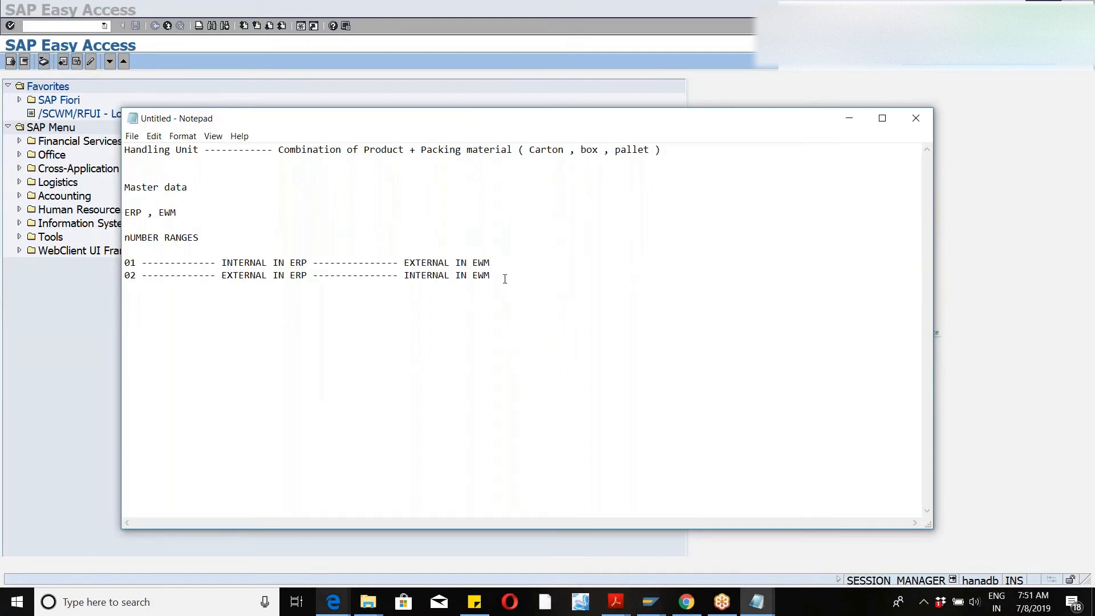
- Append the interval "--- 100 -- 999" to the 01 line and "----1000---9999" to the 02 line
key(Return)
key(Return)
click(512, 264)
text(--- 100 -- 999)
click(496, 276)
text(---- 100)
key(BackSpace)
key(BackSpace)
key(BackSpace)
key(BackSpace)
text(1000---9999)
- Minimise the notes window and close the empty Notepad window to get back to SAP Easy Access
drag(712, 122, 612, 159)
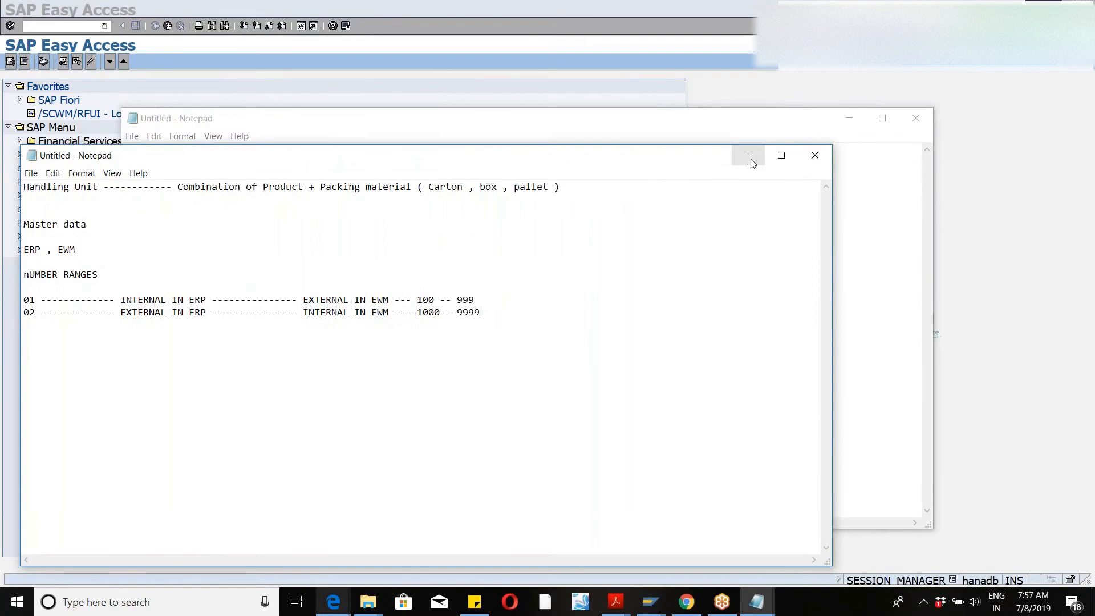
click(751, 159)
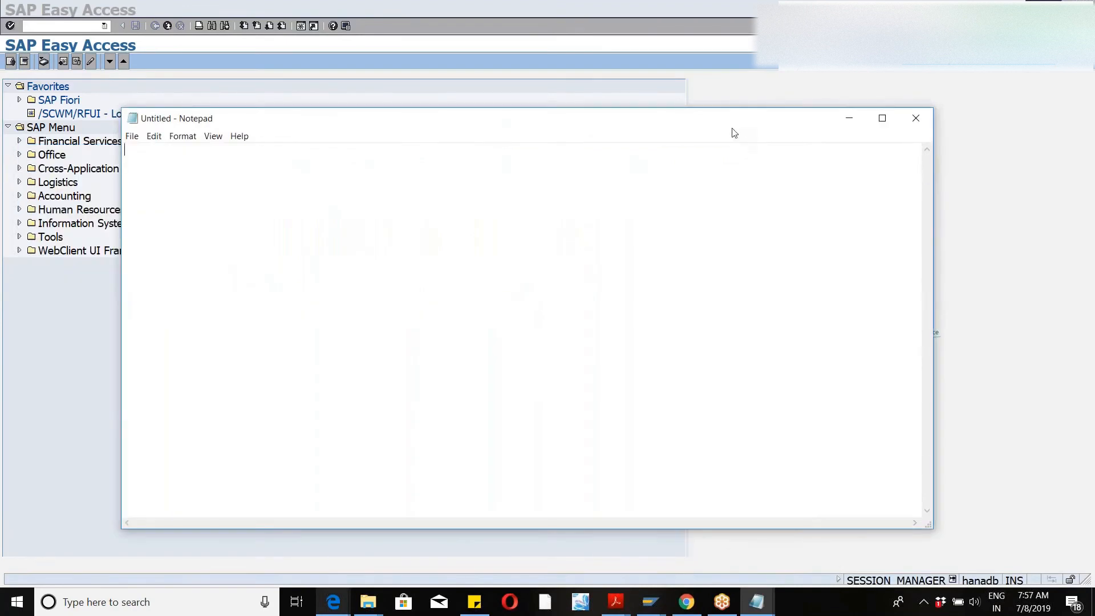
drag(732, 127, 595, 140)
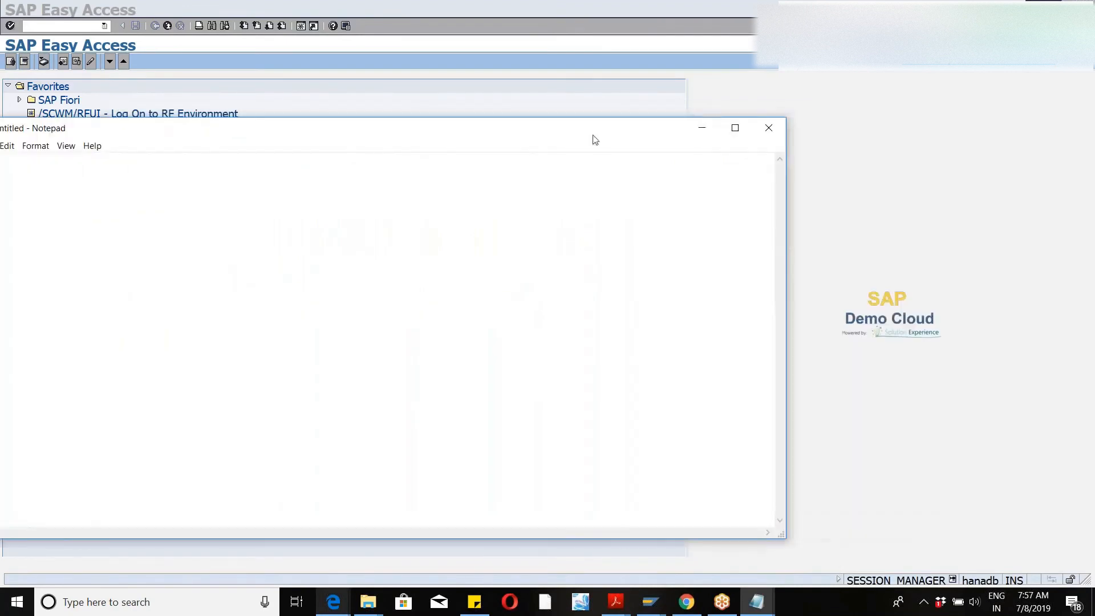
click(766, 131)
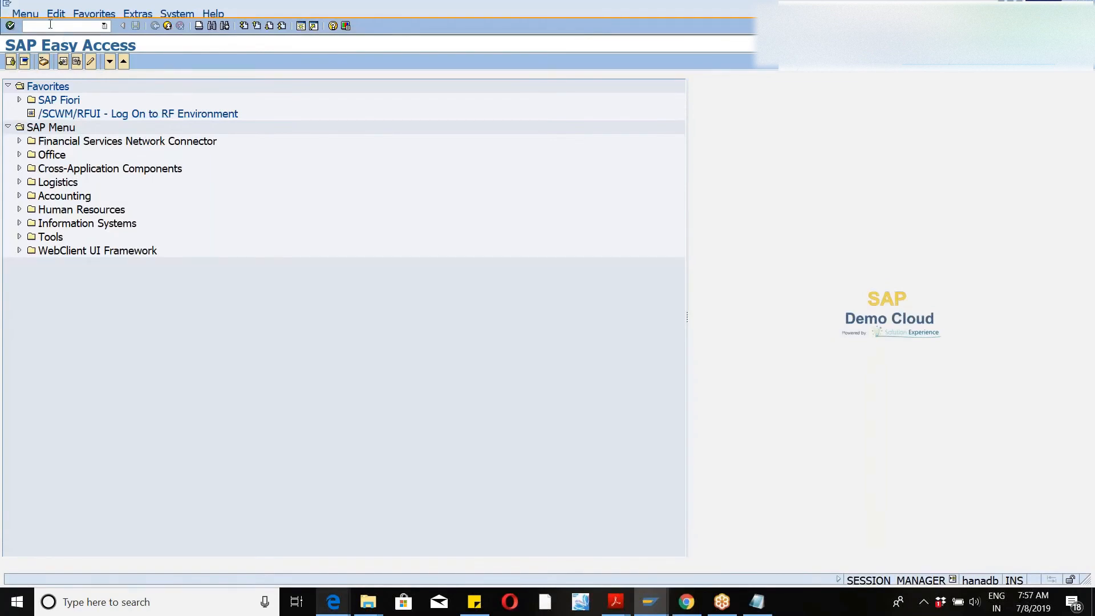
- Run transaction SPRO and display the SAP Customizing Implementation Guide structure
text(SPRO)
key(Return)
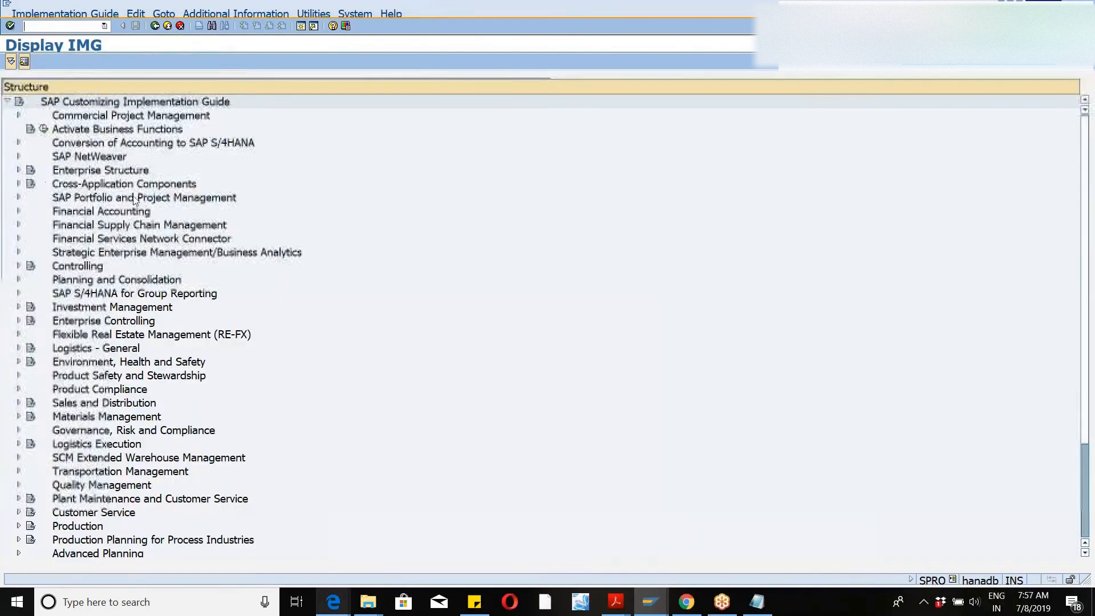
click(19, 457)
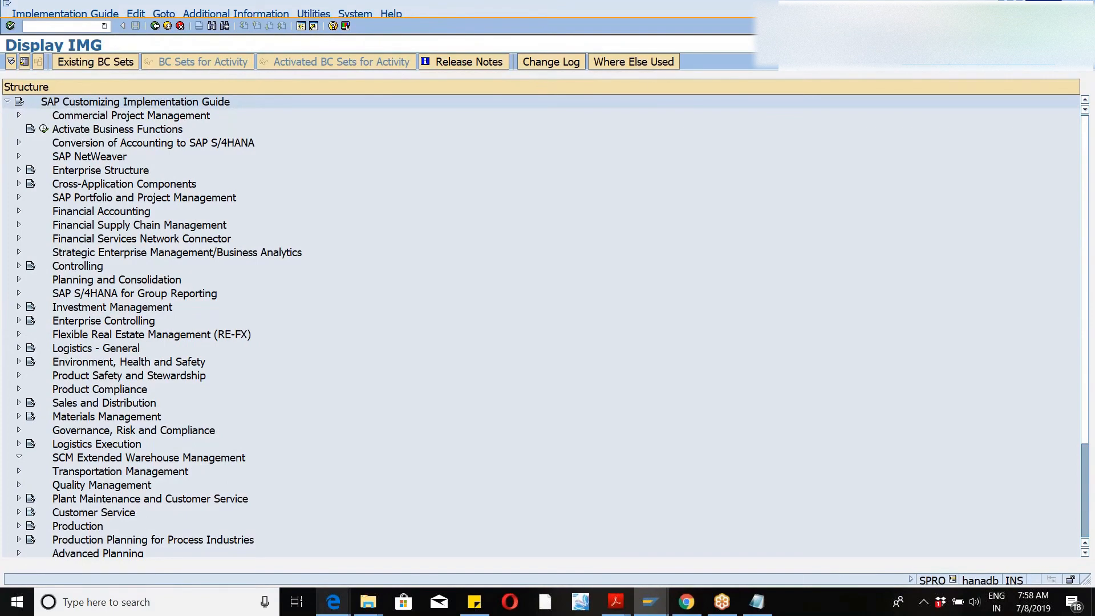
click(19, 456)
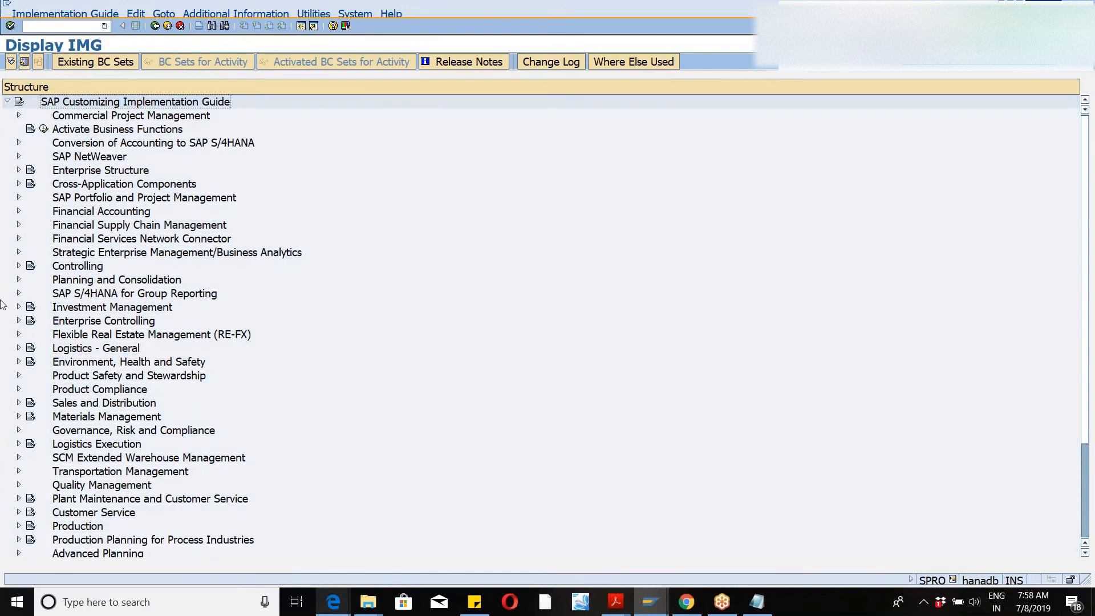
- Open the Define Packaging Material Types activity under Logistics - General, Handling Unit Management, Basics
click(17, 349)
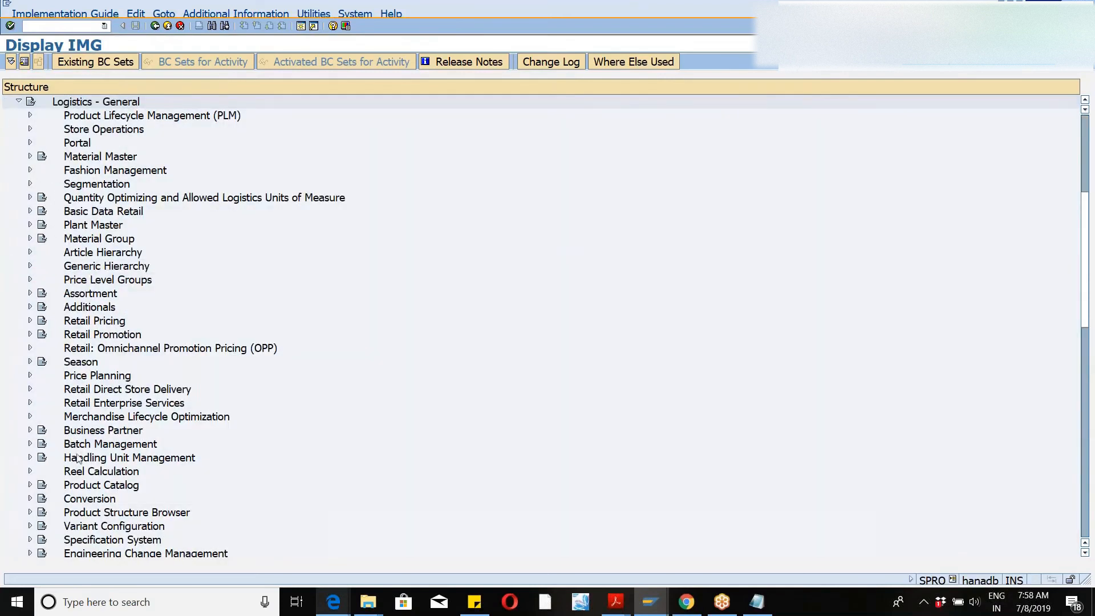
click(30, 457)
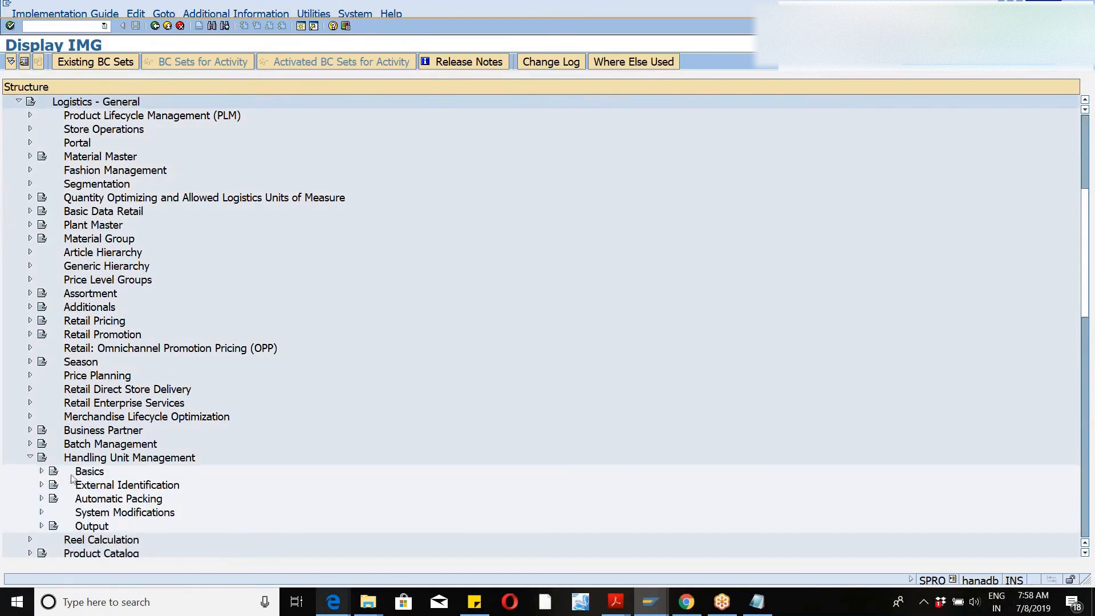
click(42, 472)
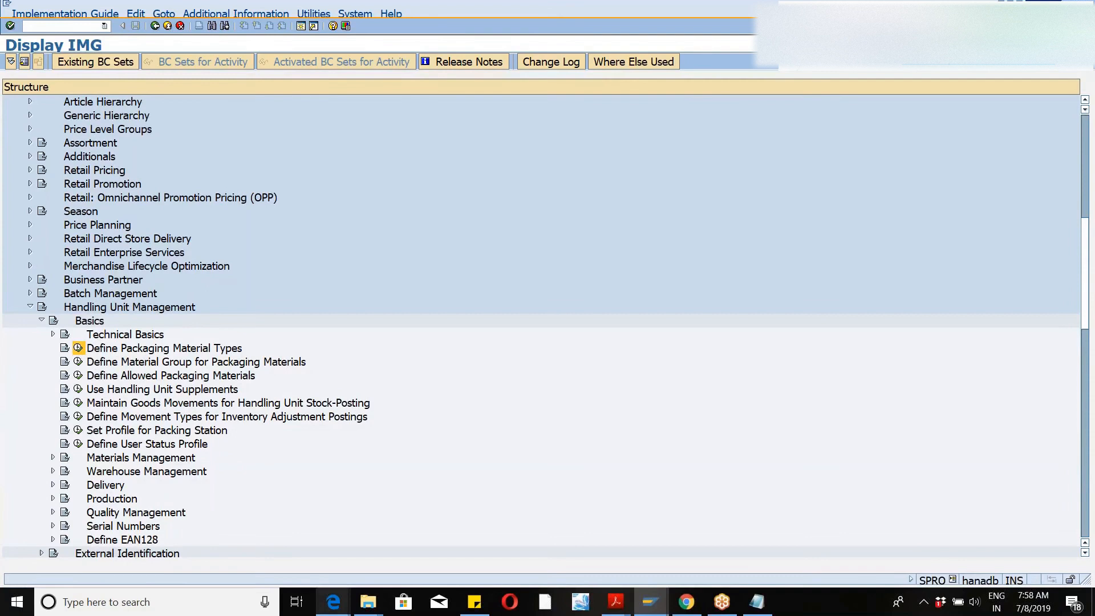
click(78, 348)
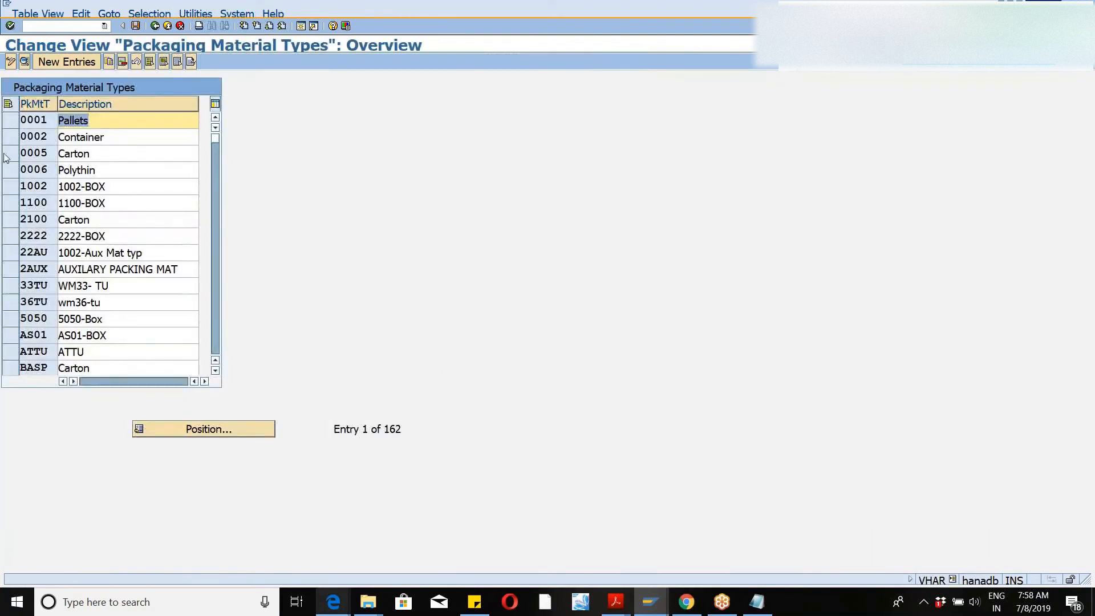
- Copy packaging material type 1002 as new type 46WM with the description WM46-BOX
click(8, 200)
click(11, 197)
click(11, 191)
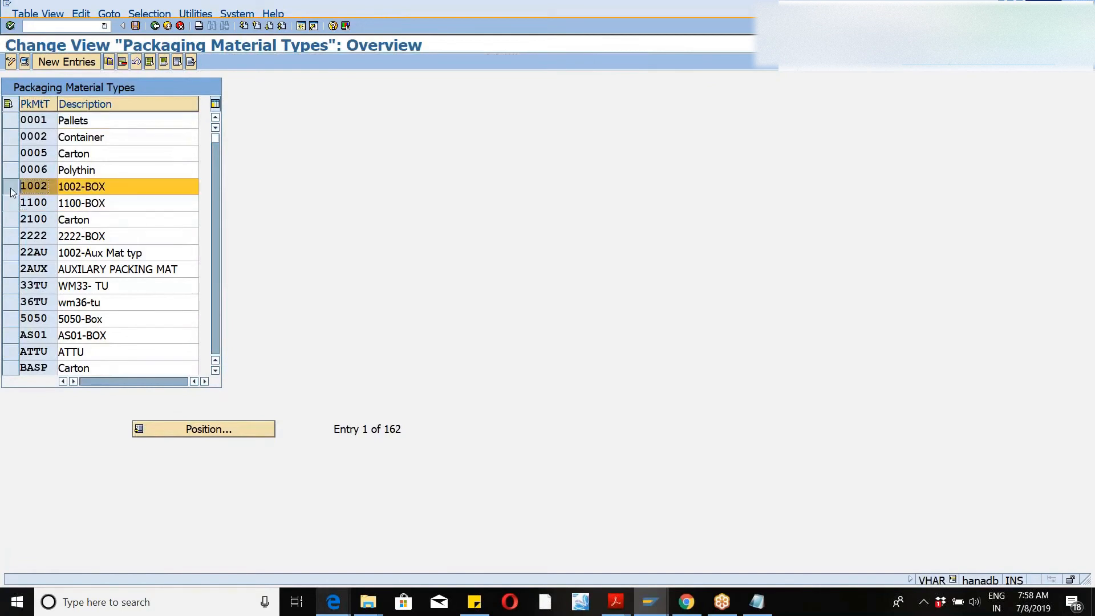
click(108, 62)
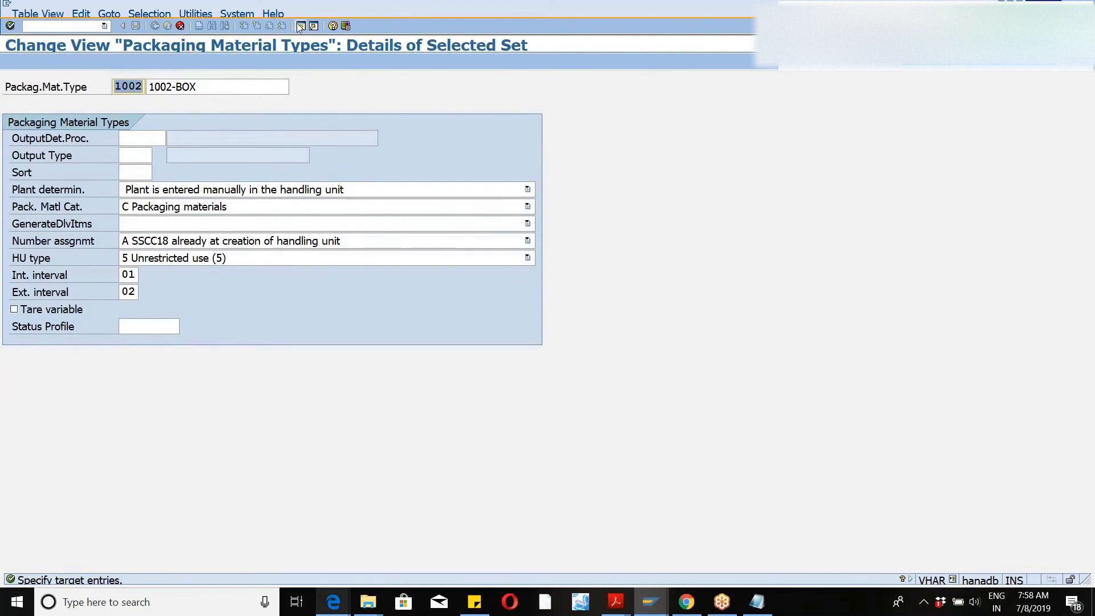
text(46WMWM)
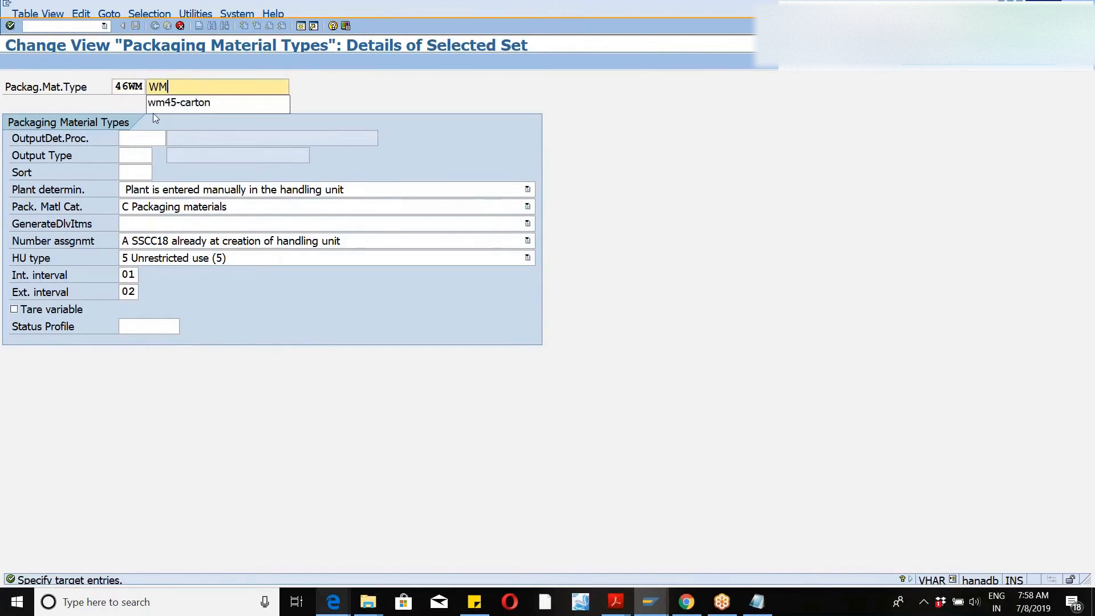
text(46-BOX)
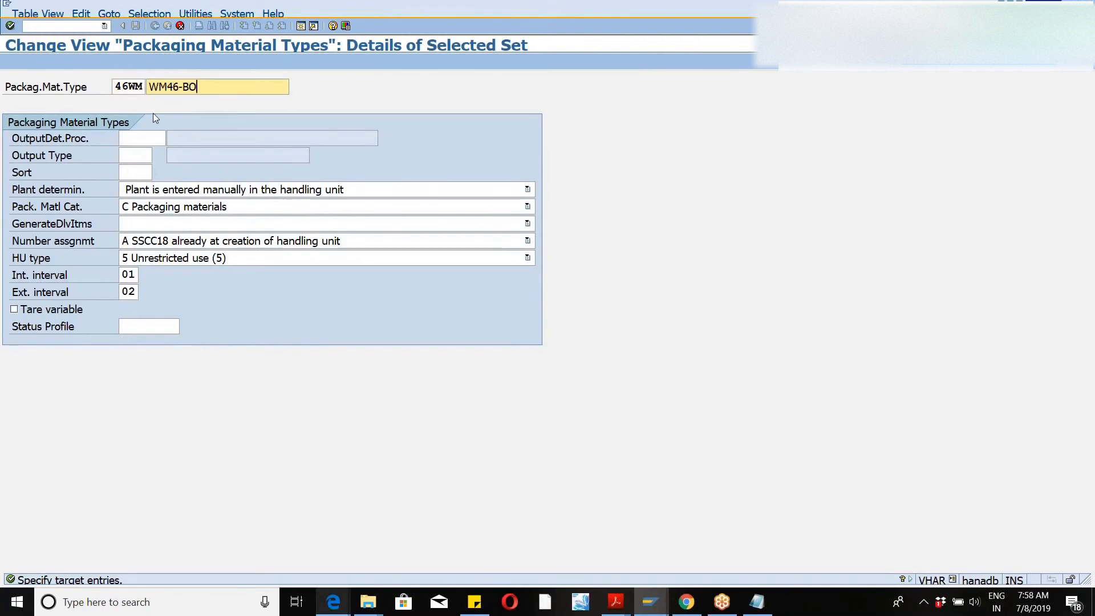
key(Tab)
key(Tab)
key(Tab)
key(Tab)
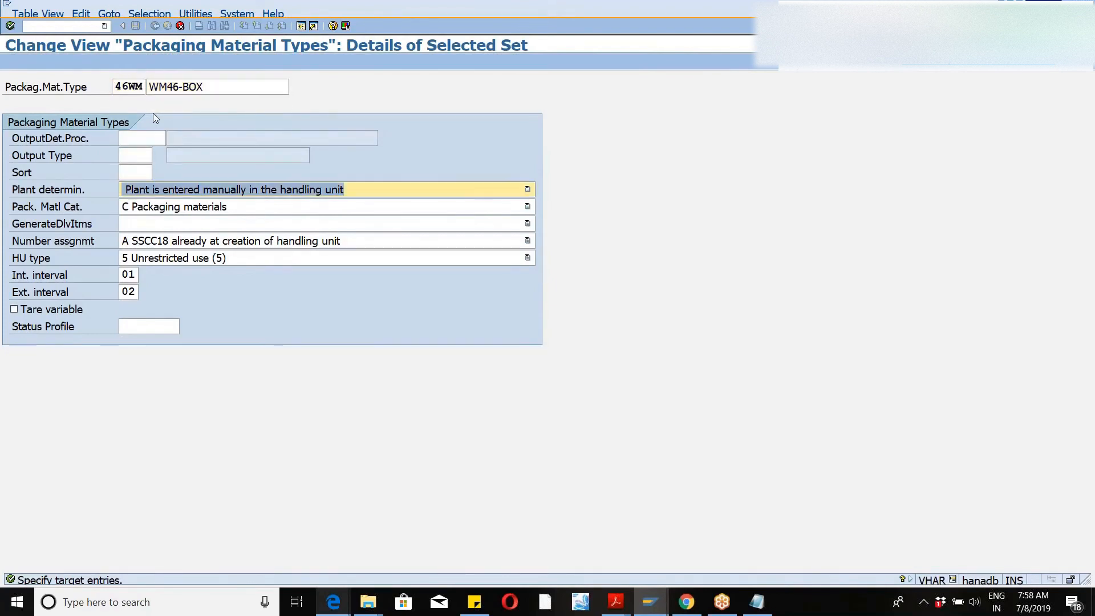
- Give 46WM the category C Packaging materials and HU type 0 Carton, and save the copied entry to the proposed customizing request
click(525, 208)
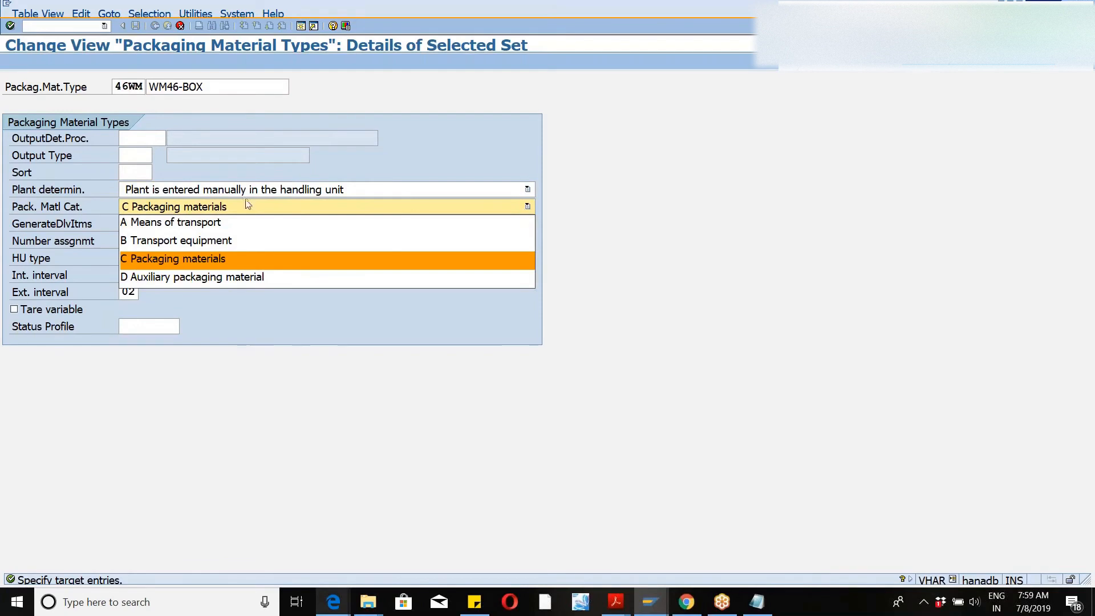
click(205, 268)
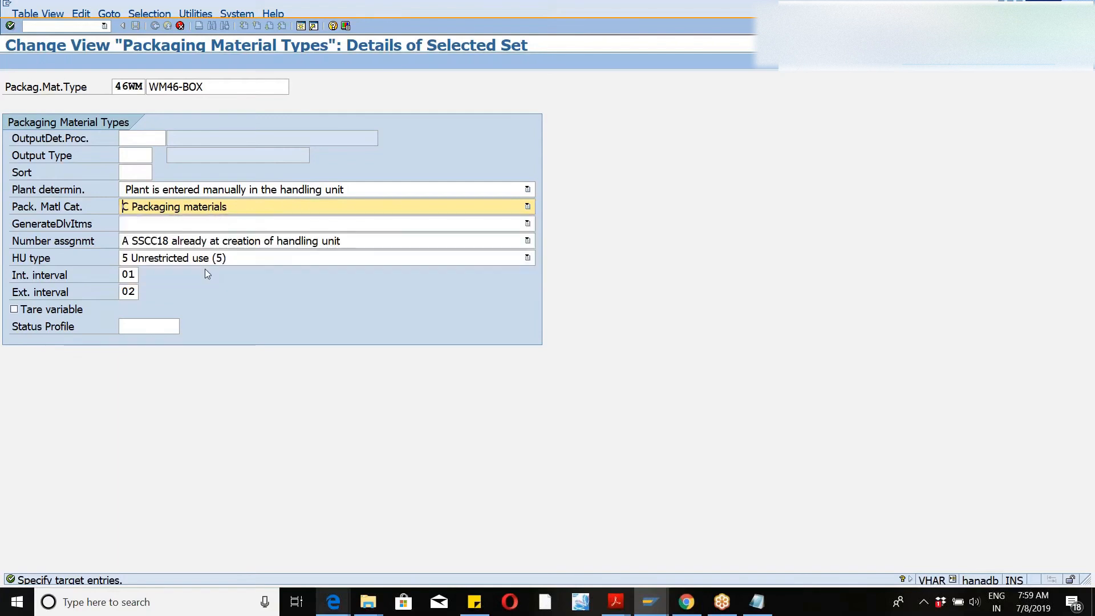
click(332, 259)
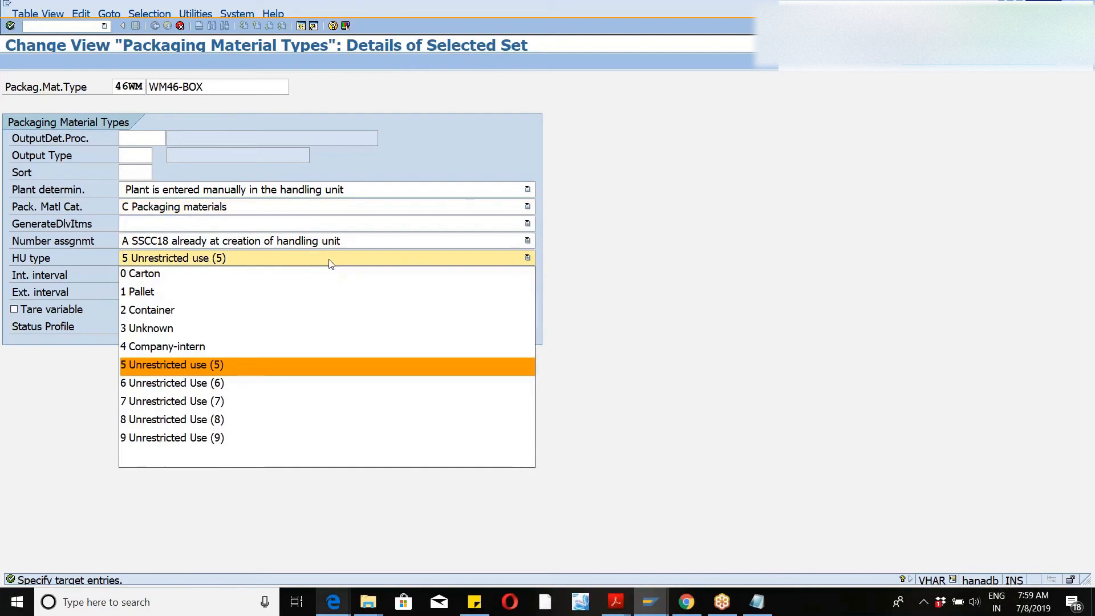
click(254, 282)
key(Return)
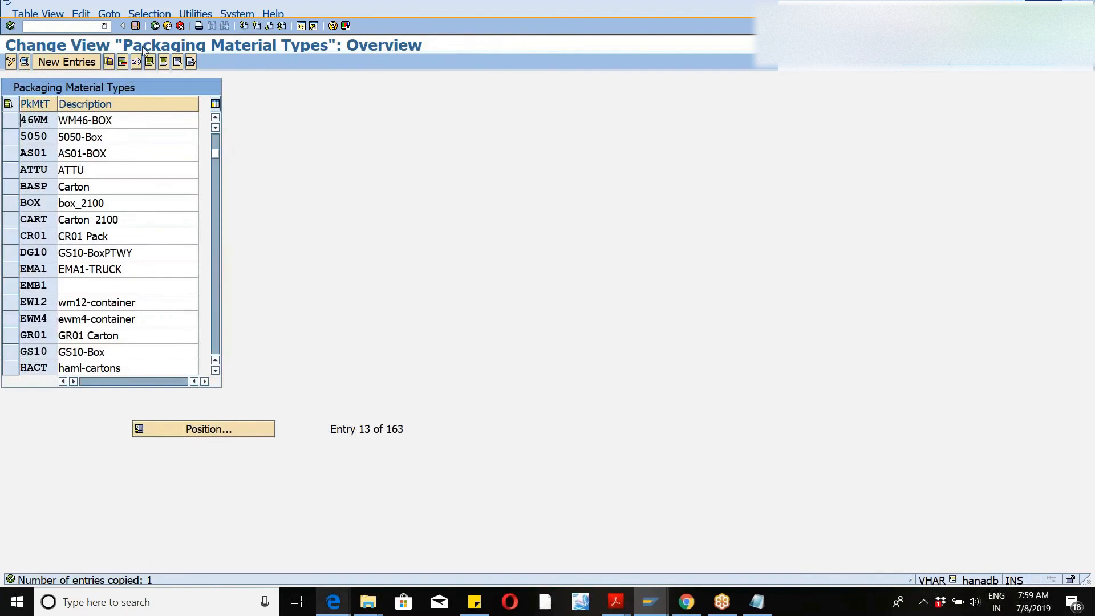
click(135, 26)
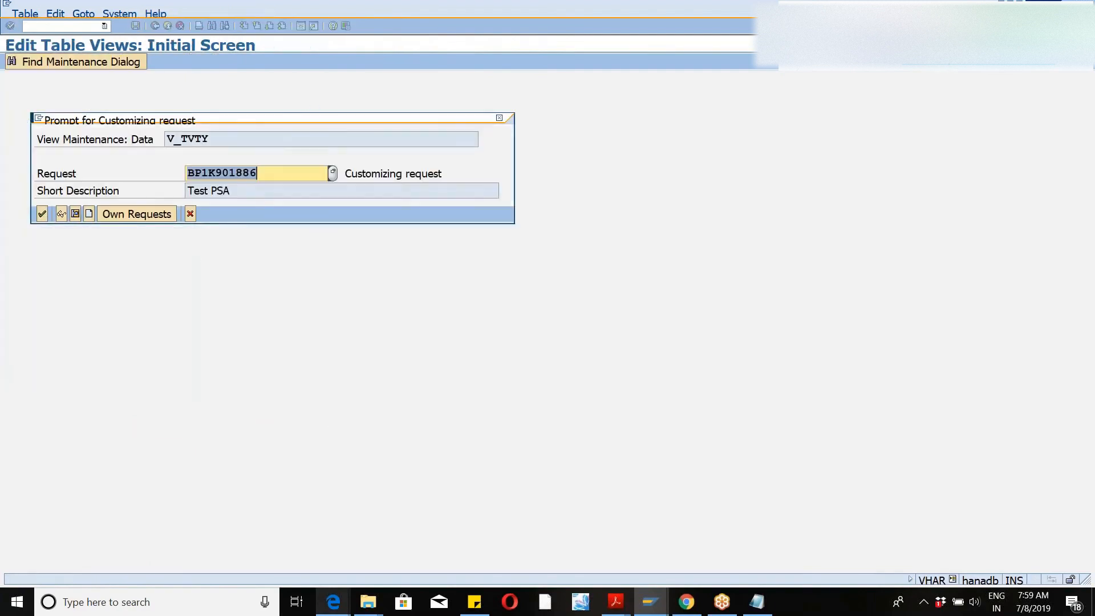
click(41, 214)
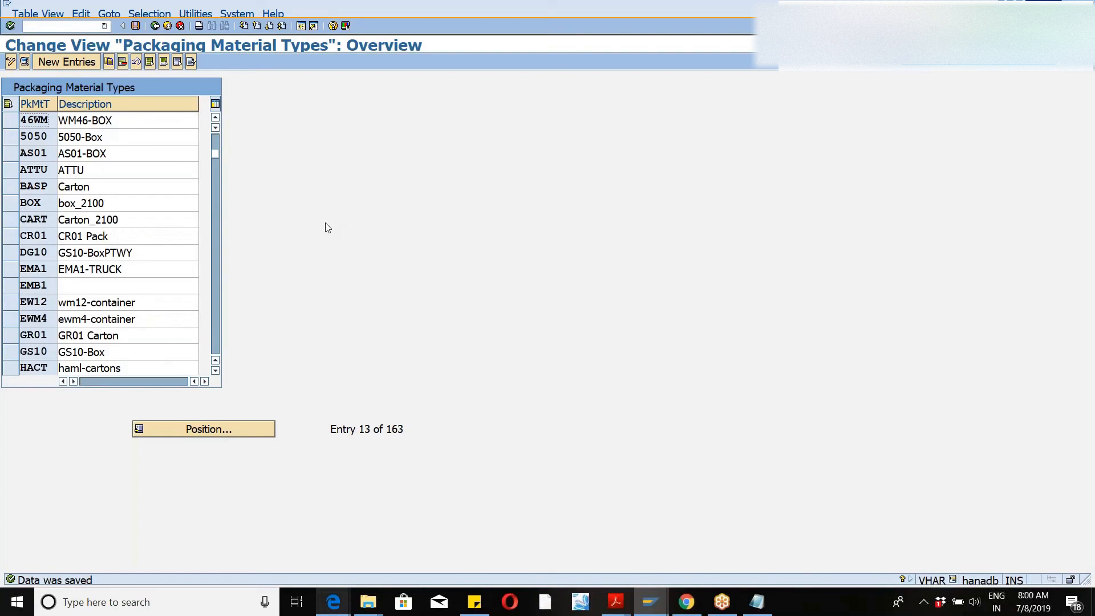
- Review the category, number assignment, HU type and interval settings of types 46WM and EWM4, and return to the implementation guide
click(10, 121)
click(24, 62)
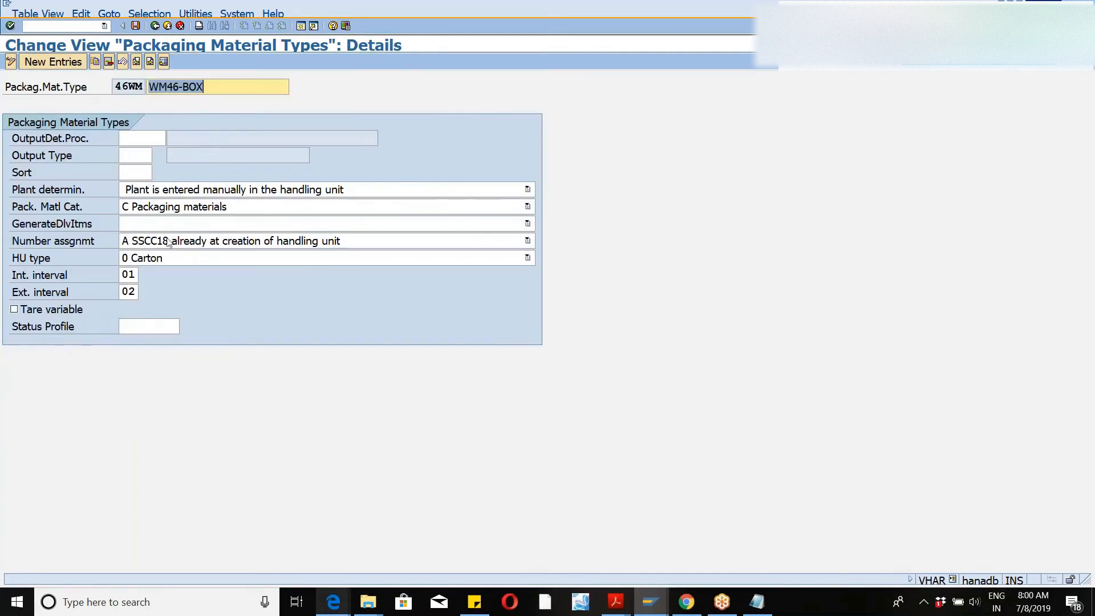
click(158, 211)
click(158, 211)
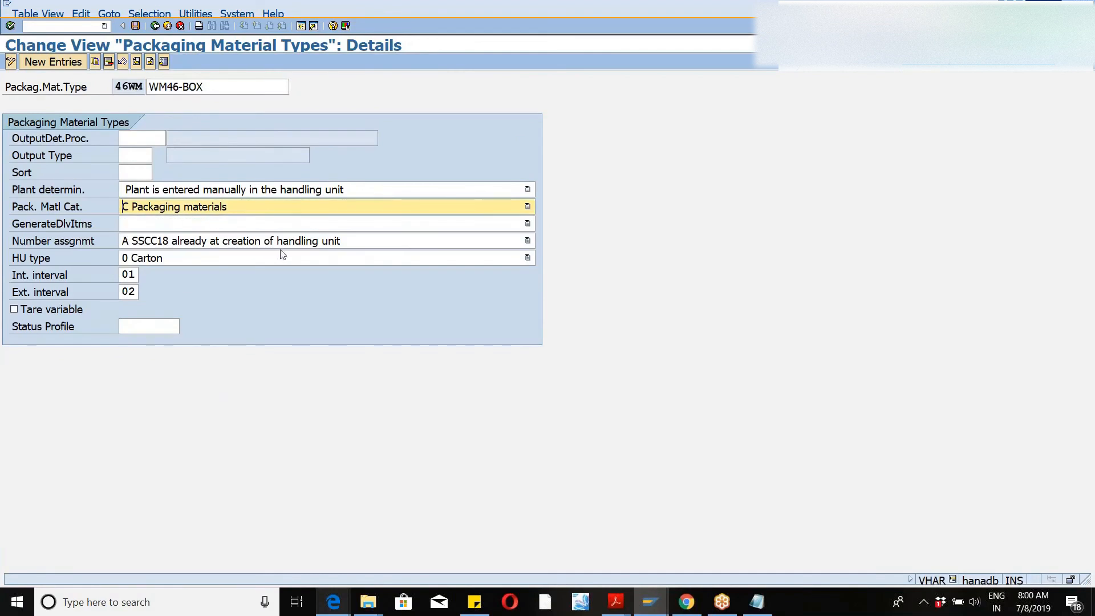
click(135, 26)
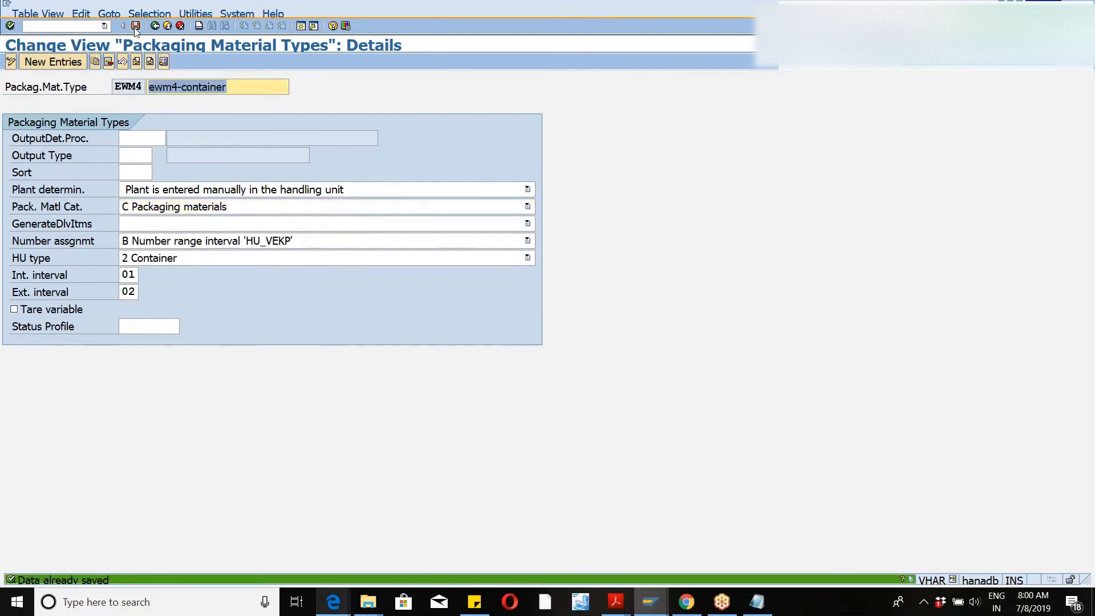
click(154, 26)
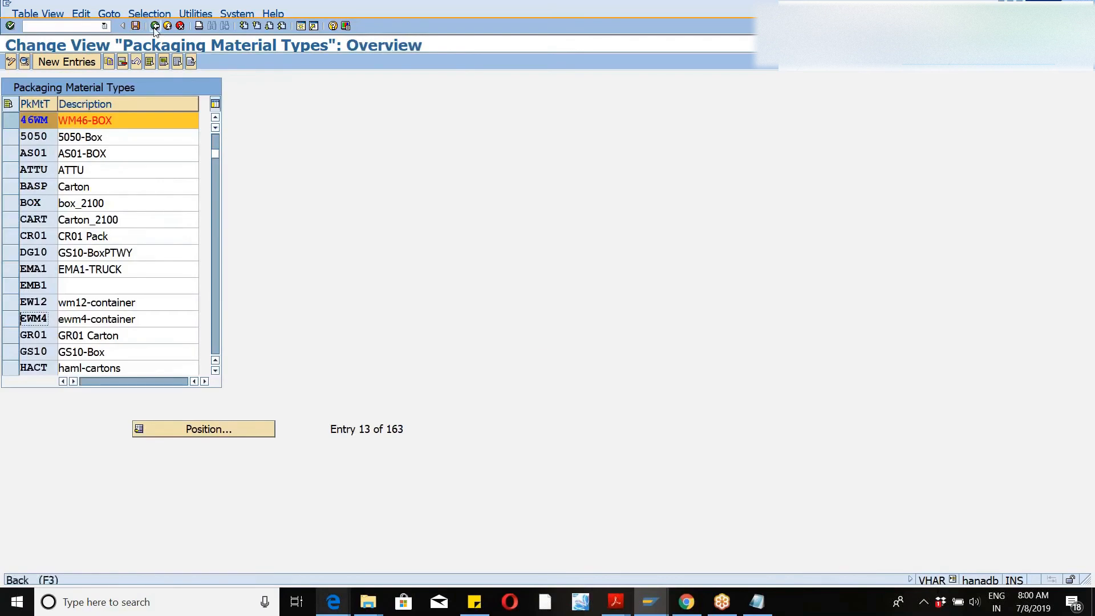
click(155, 27)
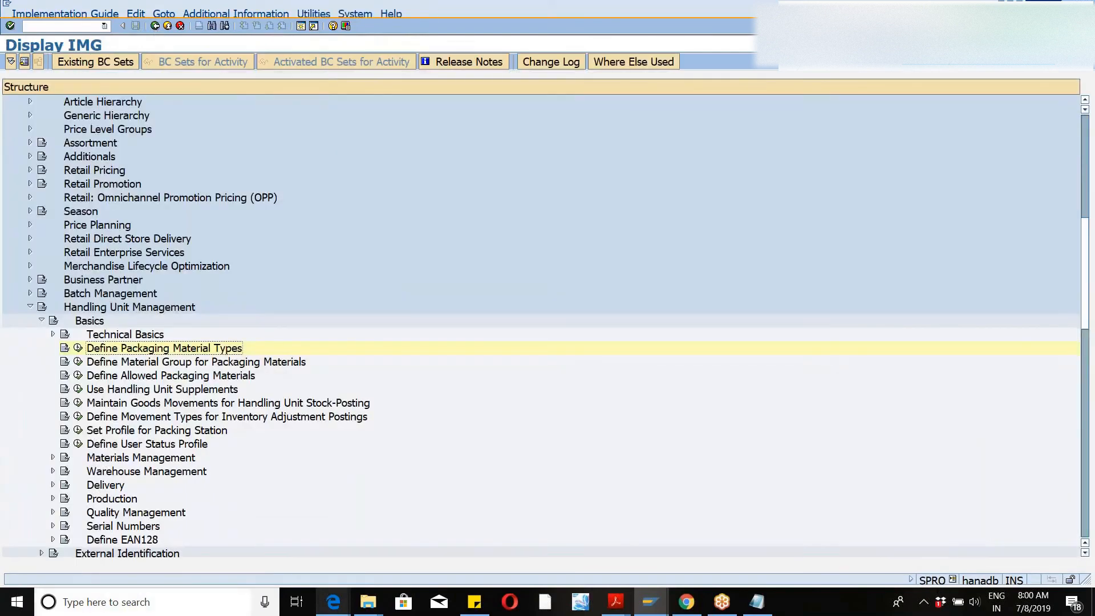
- In Define Material Group for Packaging Materials, copy group 0001 as new group ZW46 with the description WM46-PACK
click(78, 362)
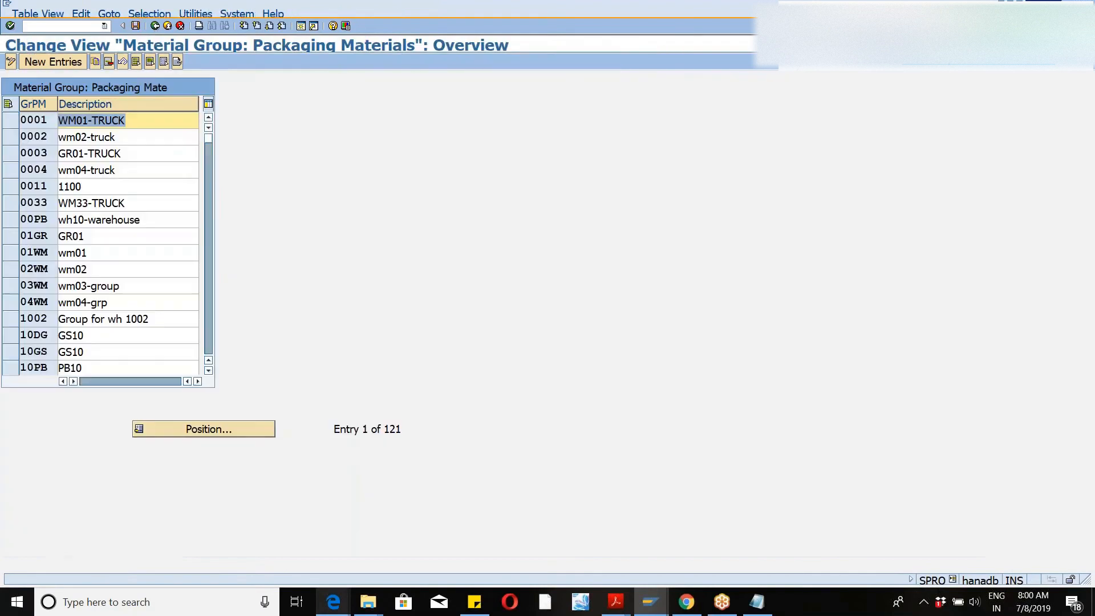
click(10, 120)
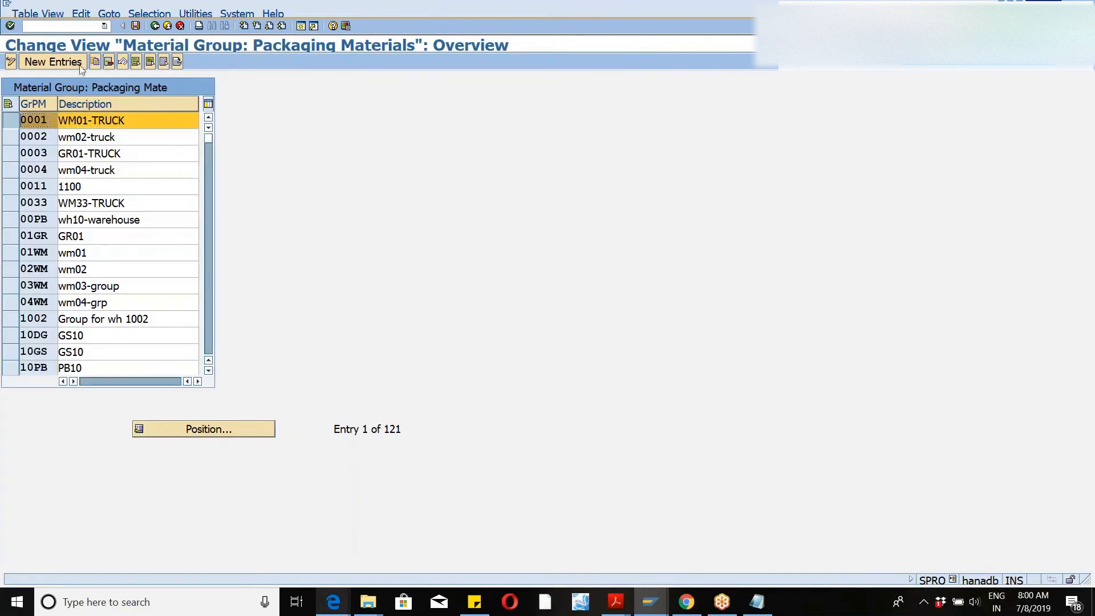
click(94, 62)
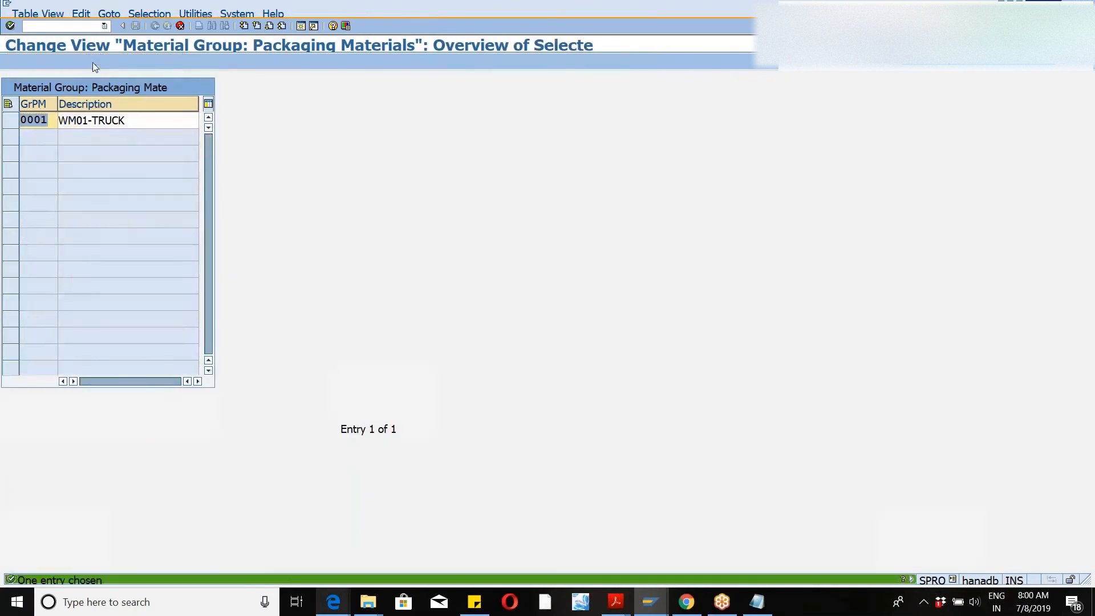
text(ZW46)
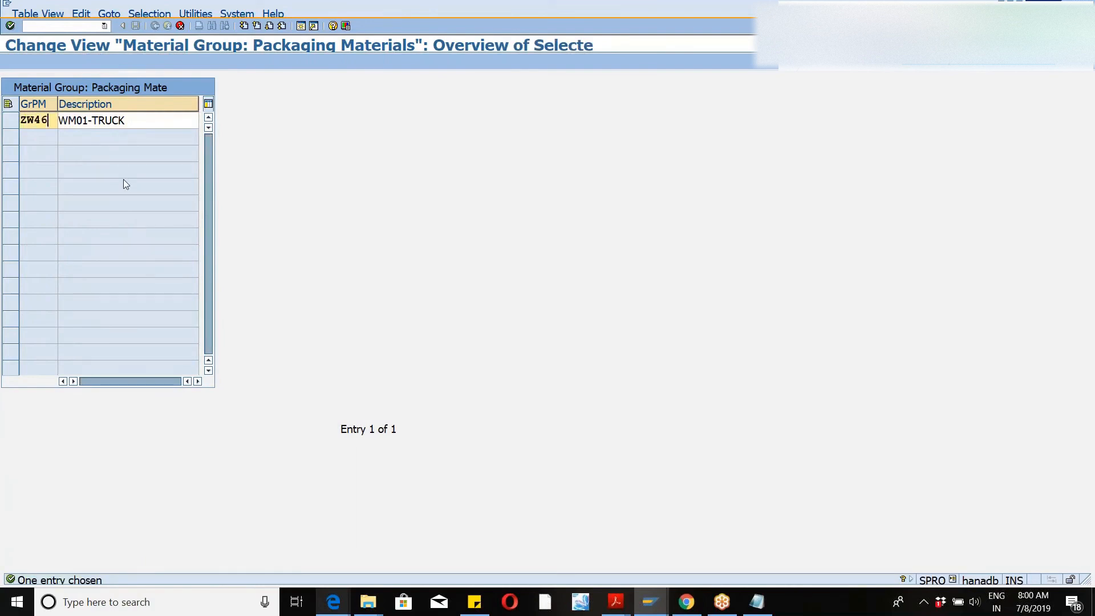
key(Tab)
text(WM46-)
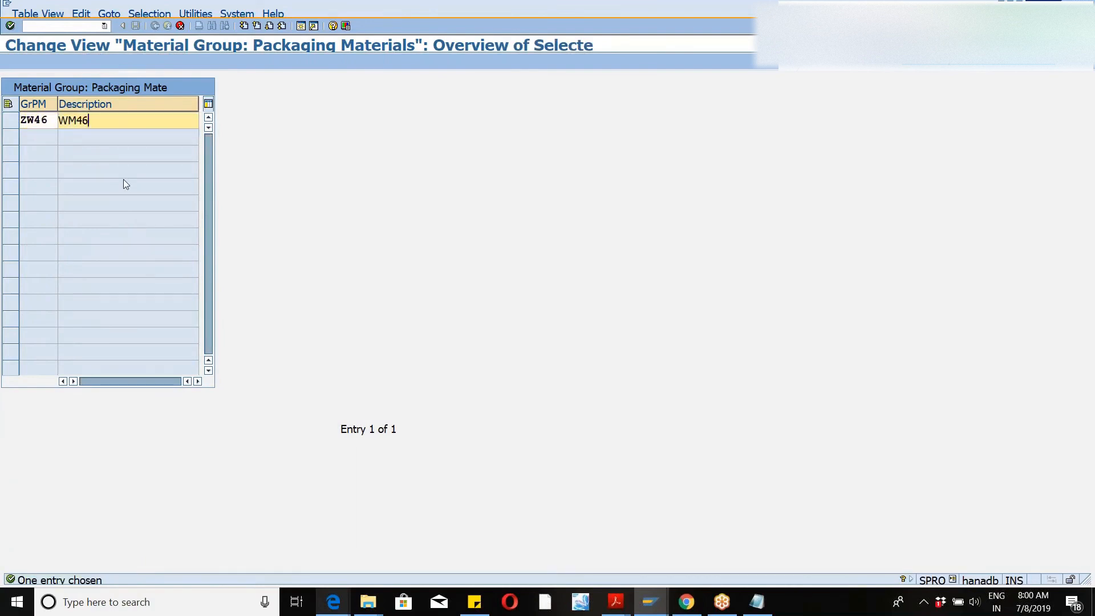
key(BackSpace)
text(PACK)
key(Return)
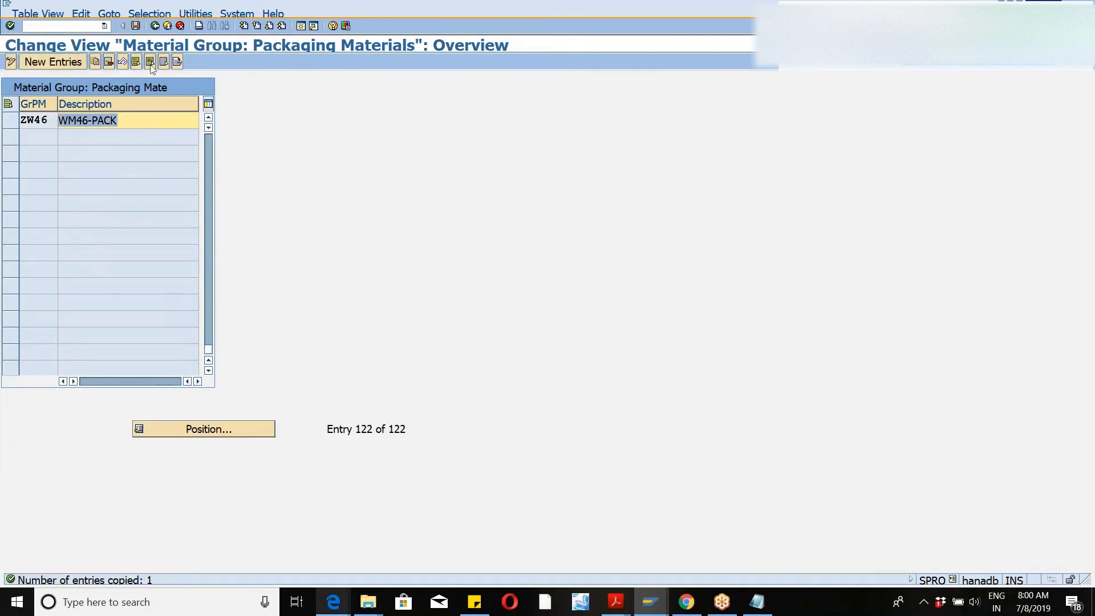
- Save the new packaging material group to the proposed customizing request and return to the implementation guide
click(135, 26)
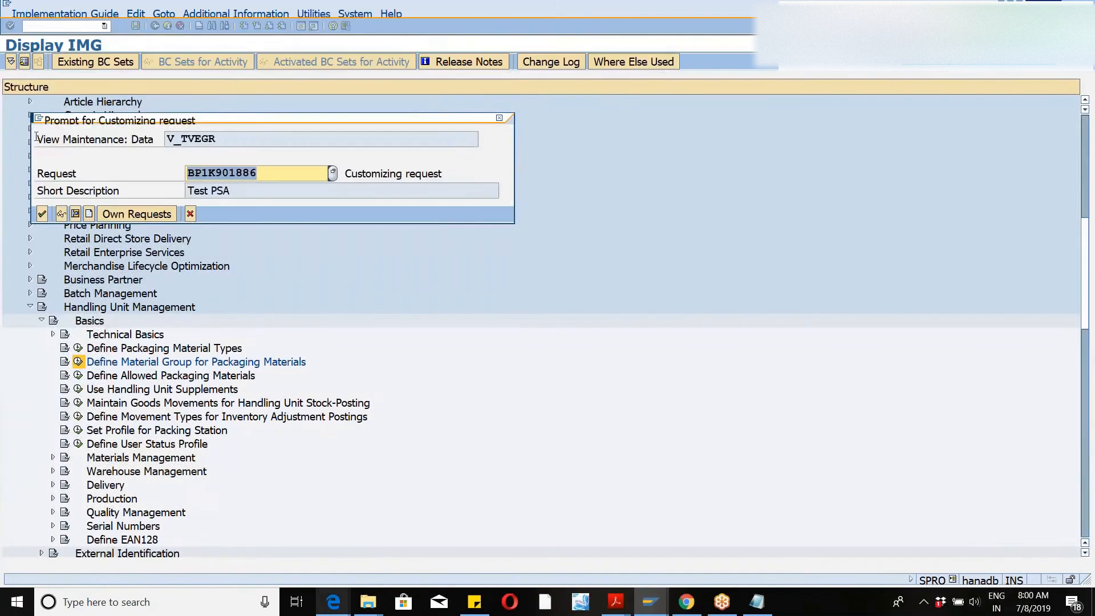
click(42, 214)
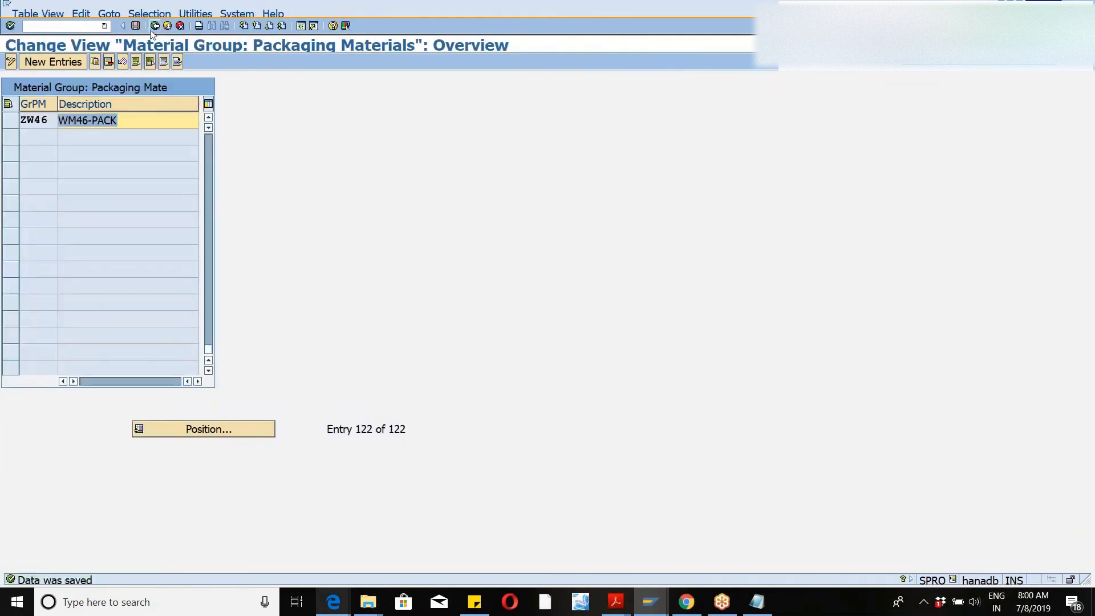
click(154, 27)
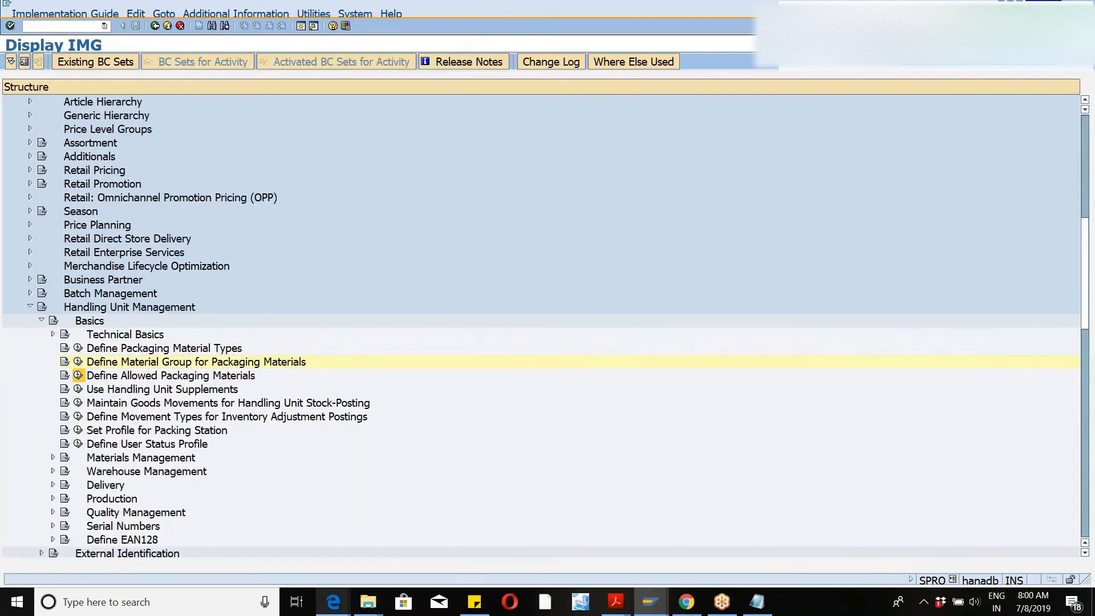
- In Define Allowed Packaging Materials, add a new entry assigning packaging material type 46WM to material group ZW46
click(78, 376)
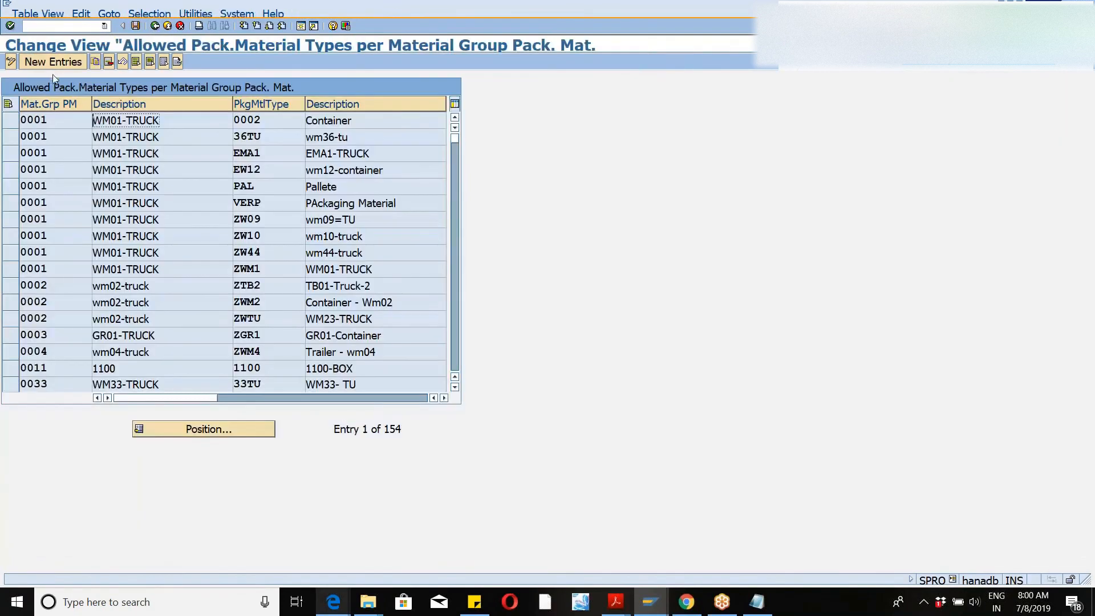
click(50, 64)
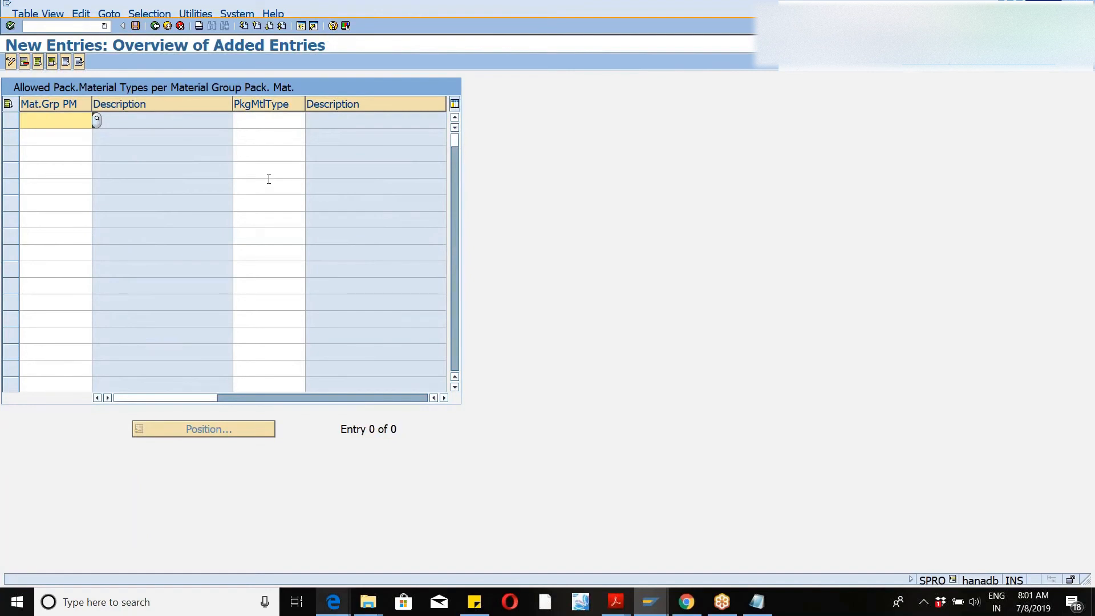
text(ZW46)
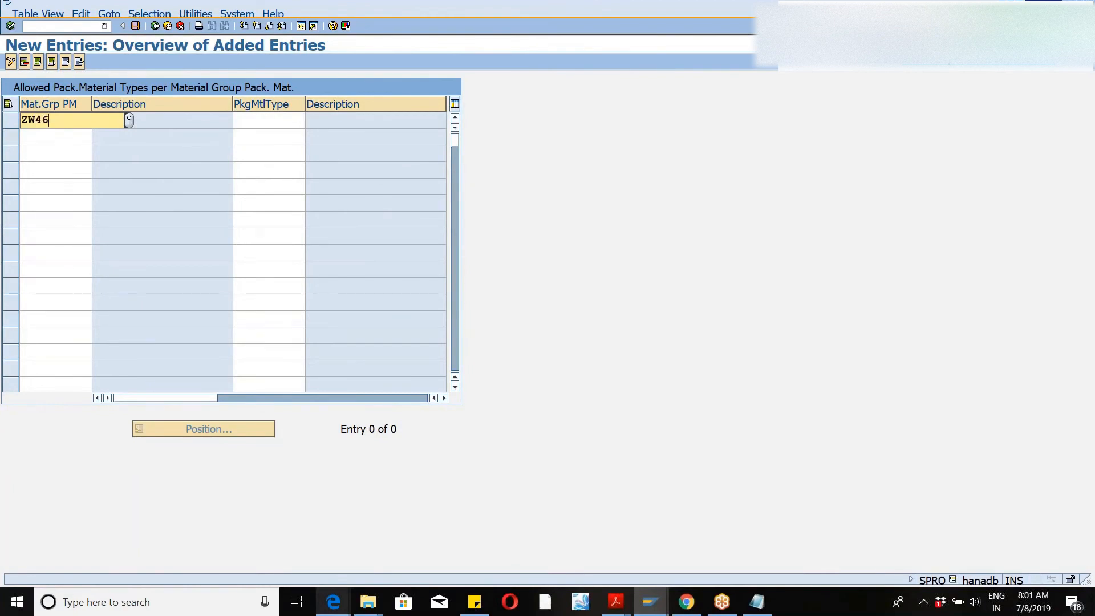
key(Down)
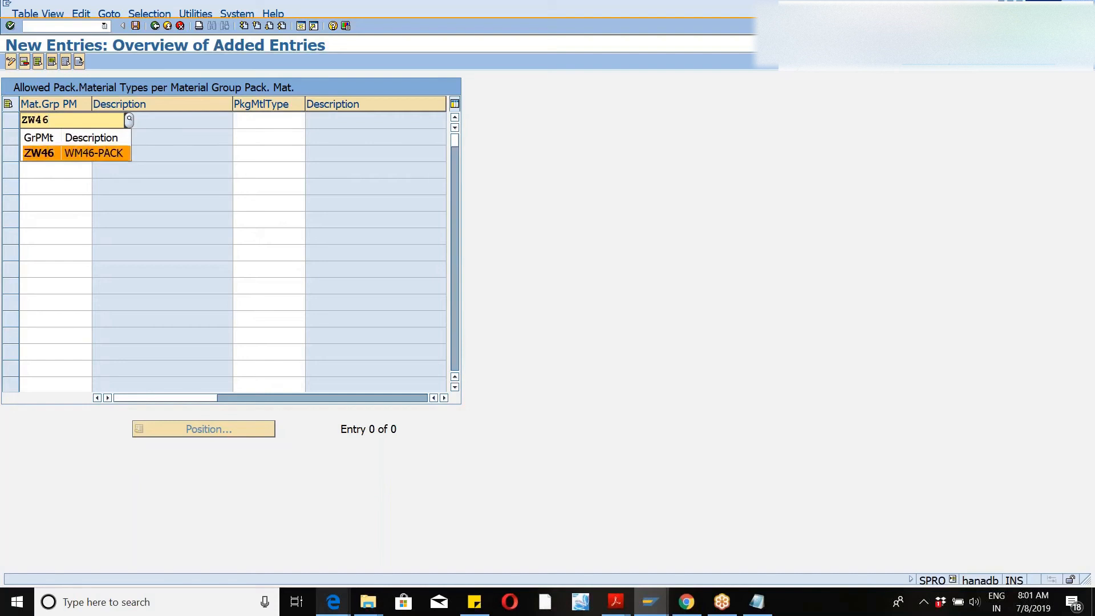
key(Return)
key(Tab)
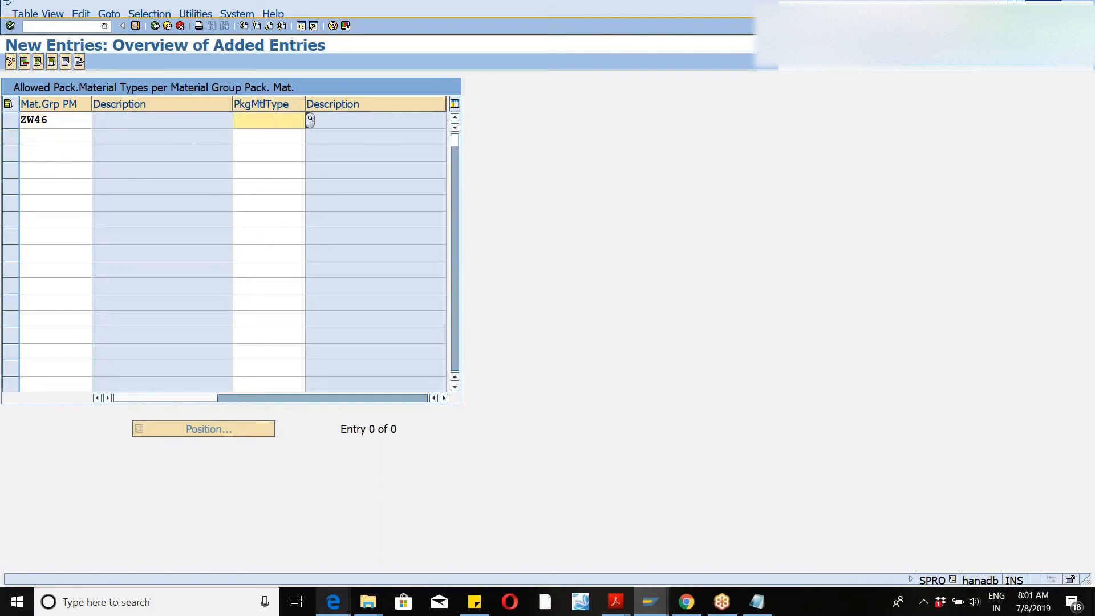
text(46WM)
key(Down)
key(Return)
key(Return)
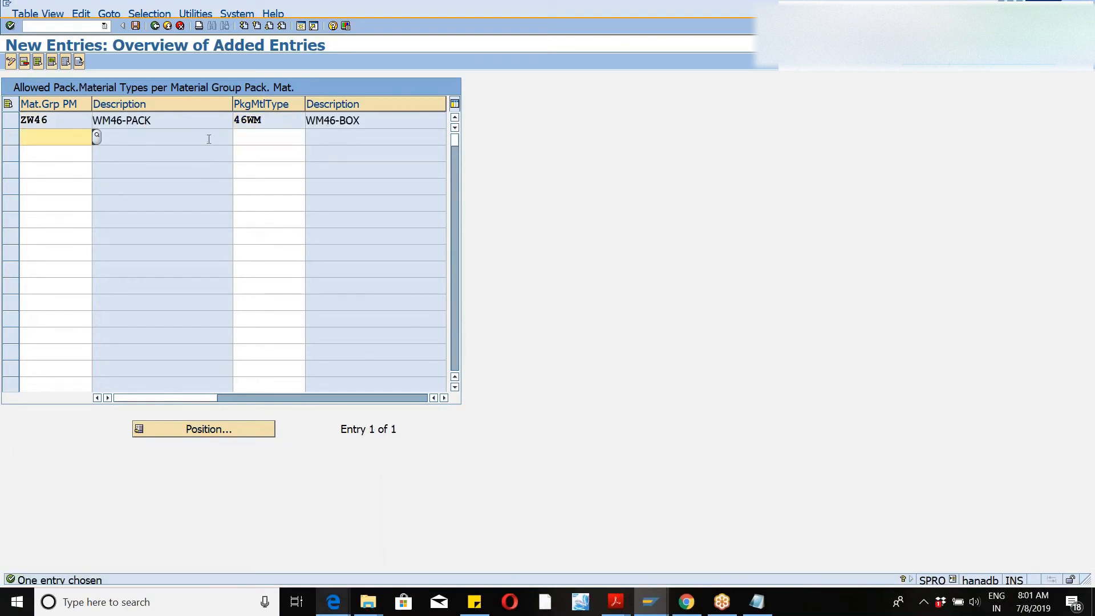
- Save the allowed packaging material assignment to the proposed customizing request and go back to the implementation guide
click(136, 26)
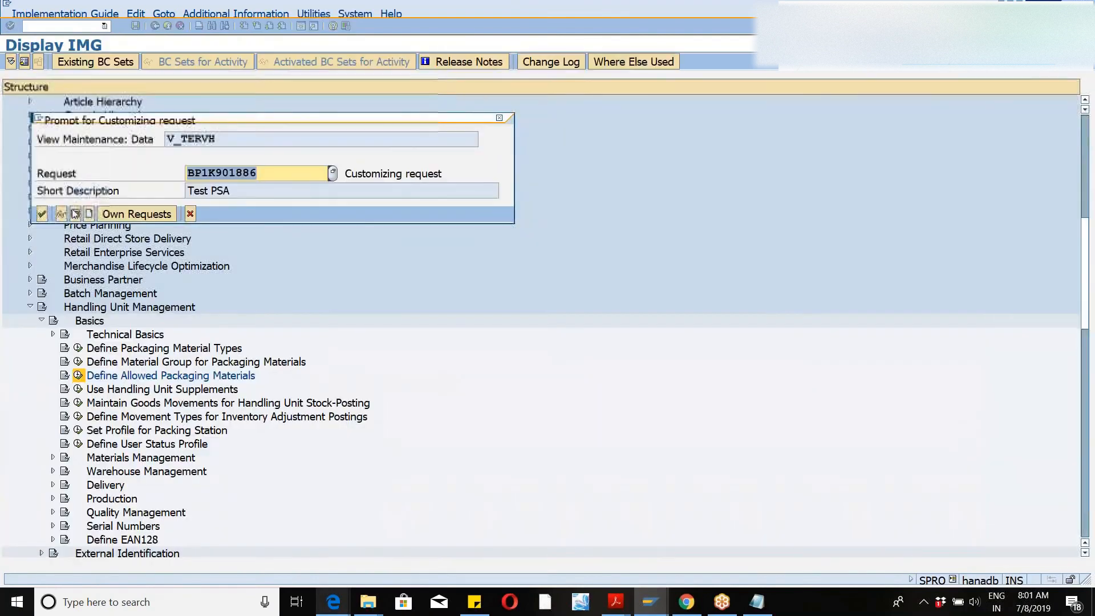
click(41, 218)
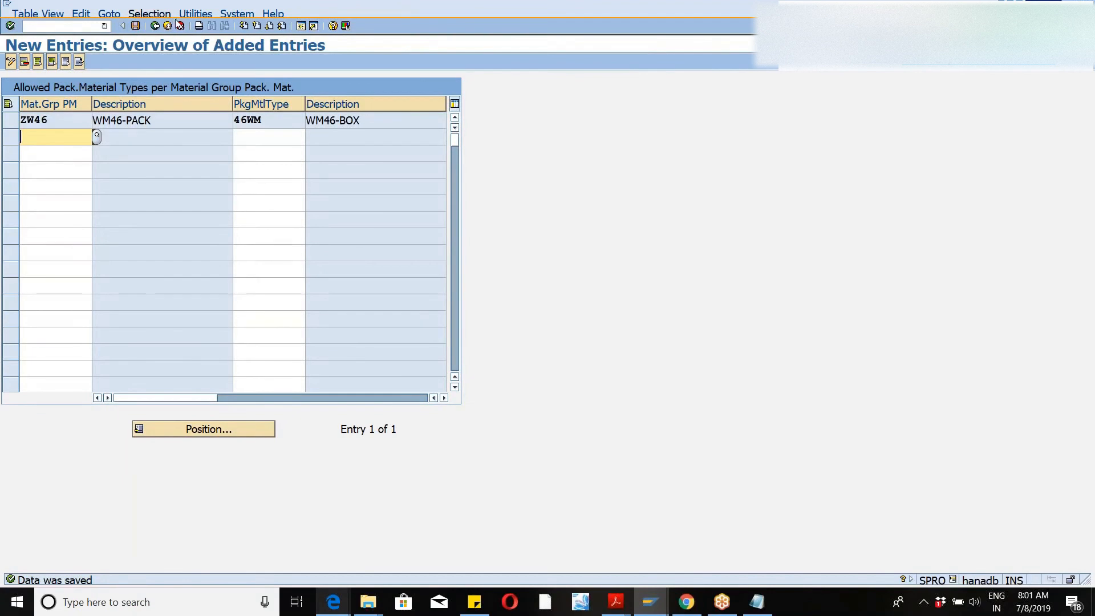
click(155, 26)
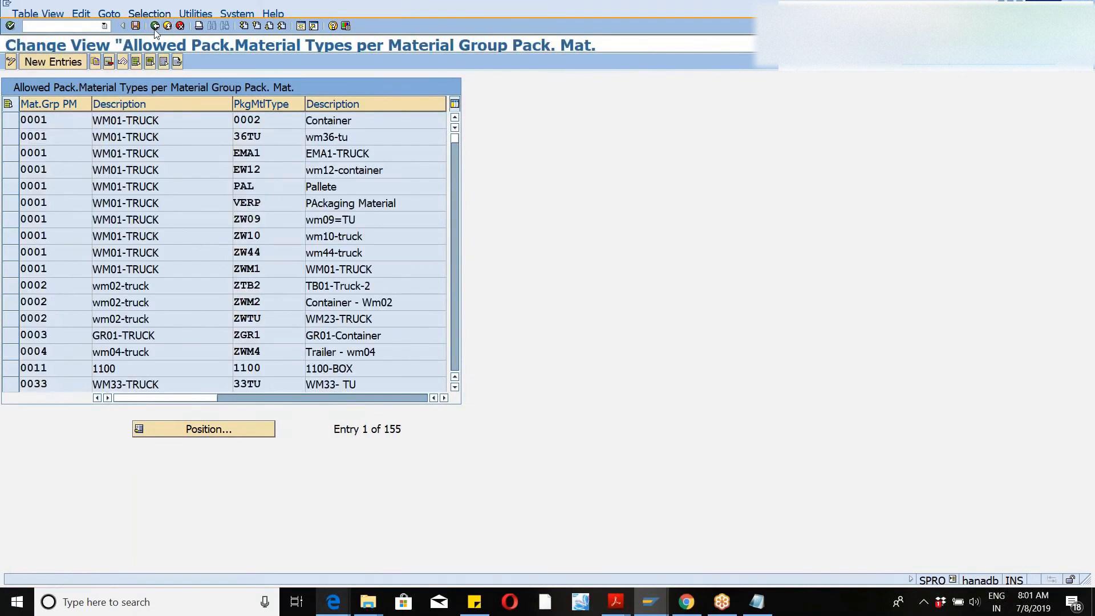
click(155, 27)
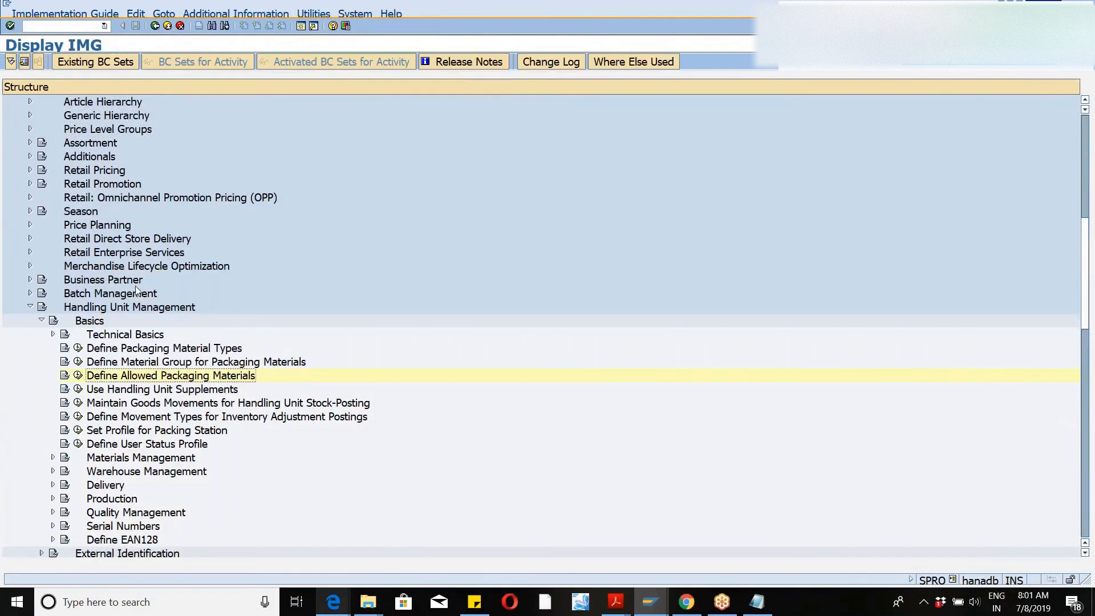
- Open the number range intervals for HU identification under External Identification and examine intervals 01 and 02
click(41, 321)
click(42, 334)
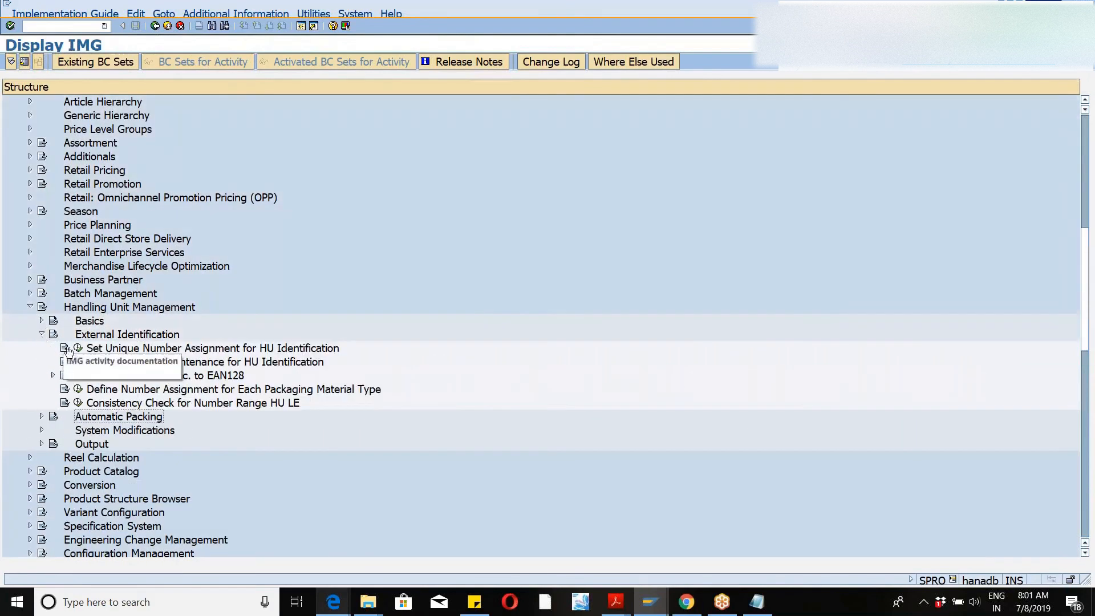
click(78, 362)
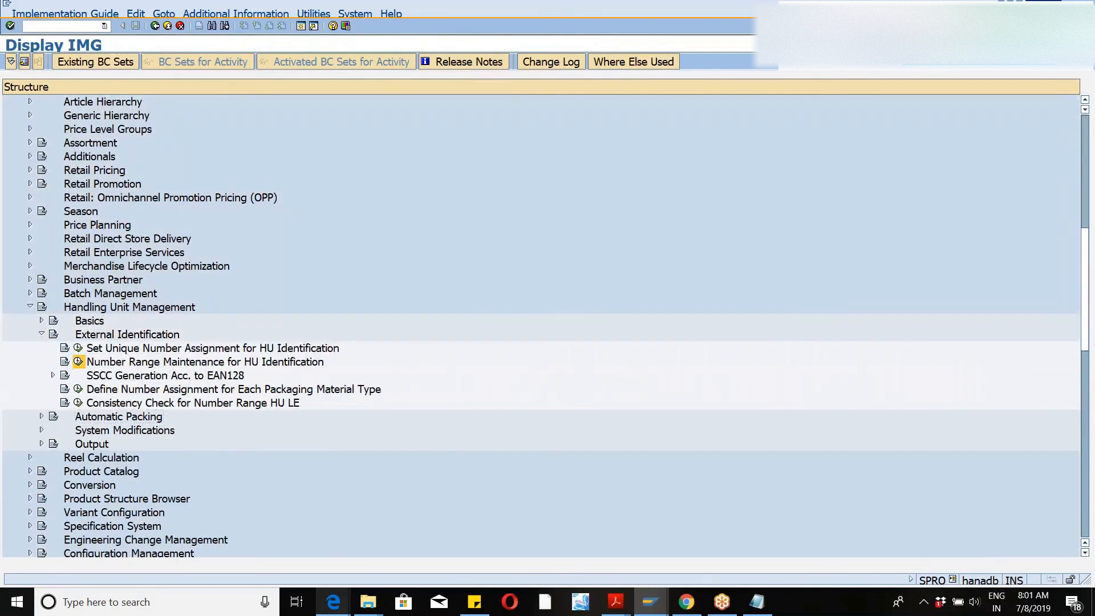
click(166, 127)
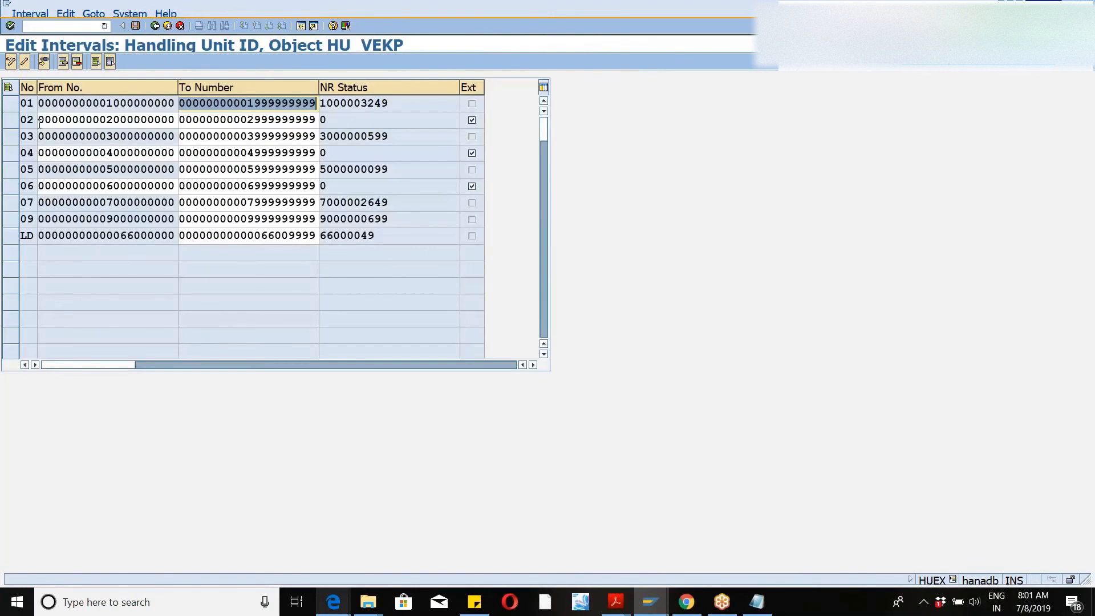
click(11, 104)
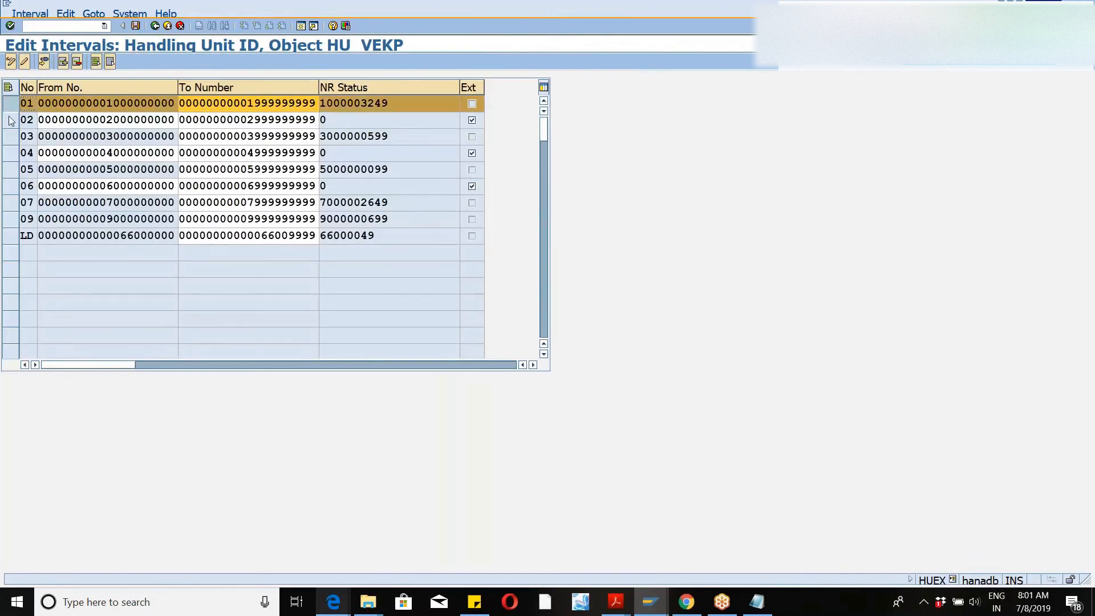
click(11, 121)
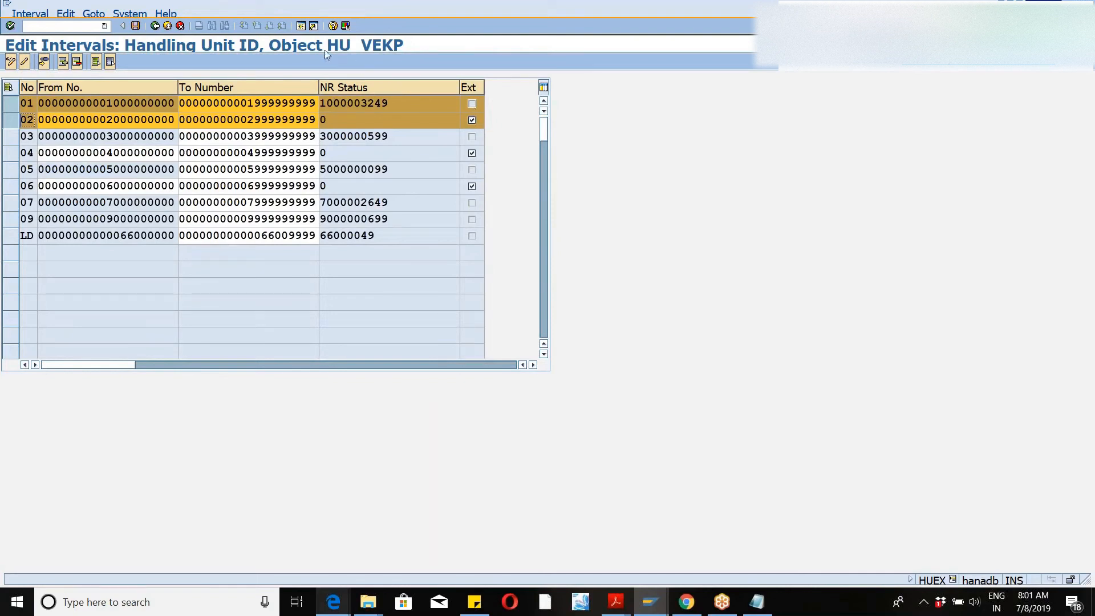
- Start transaction SPRO in a new session and display the SAP Reference IMG
click(299, 28)
text(SPRO)
key(Return)
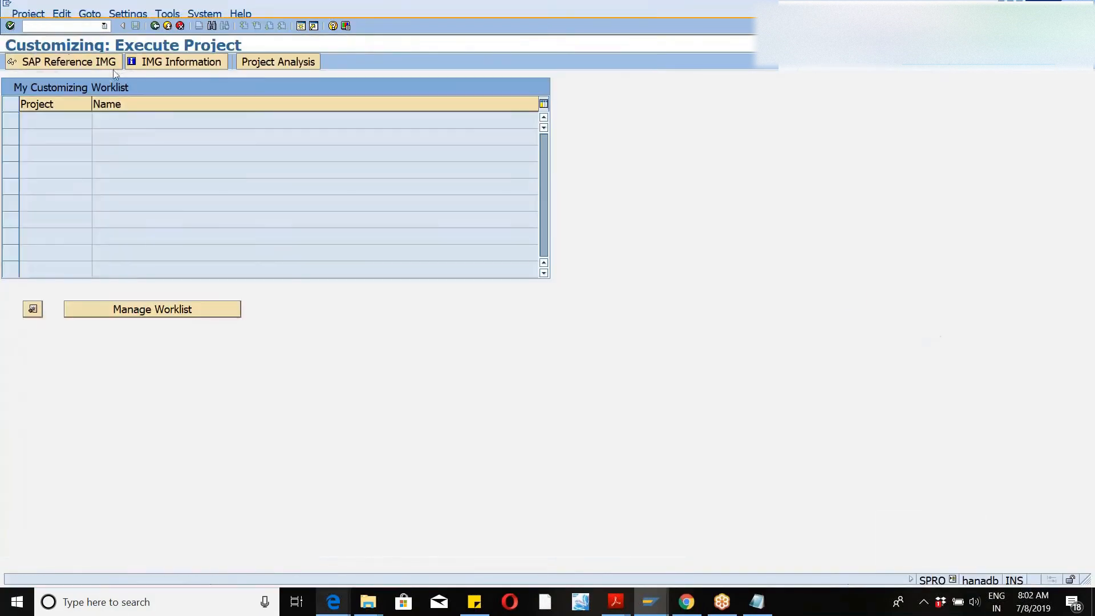
click(65, 57)
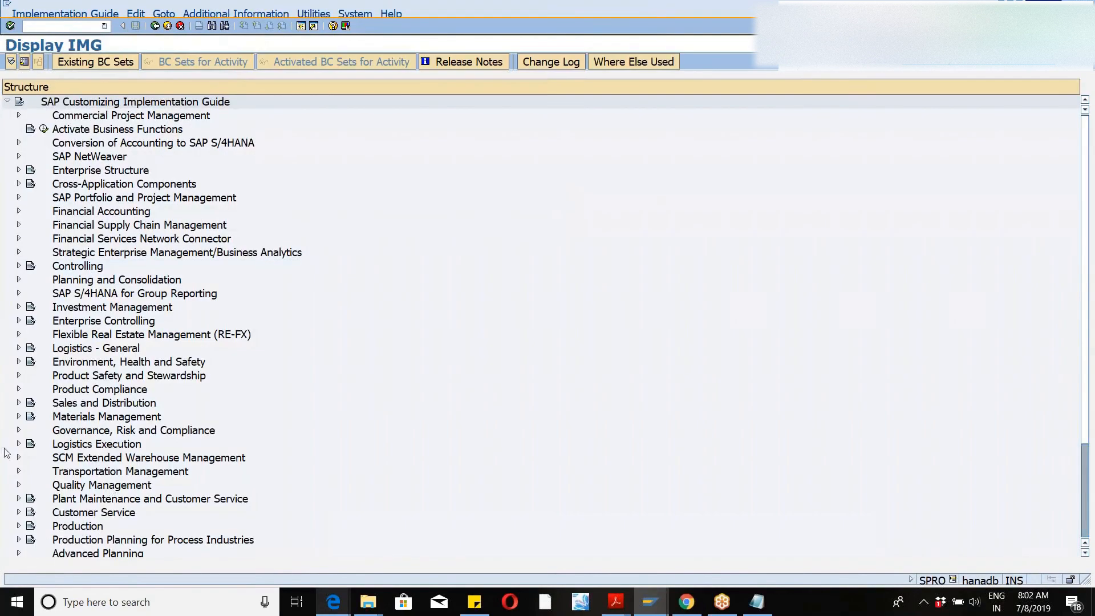
- Open Define Packaging Material Types under SCM Extended Warehouse Management, Extended Warehouse Management, Cross-Process Settings, Handling Units, Basics
click(18, 458)
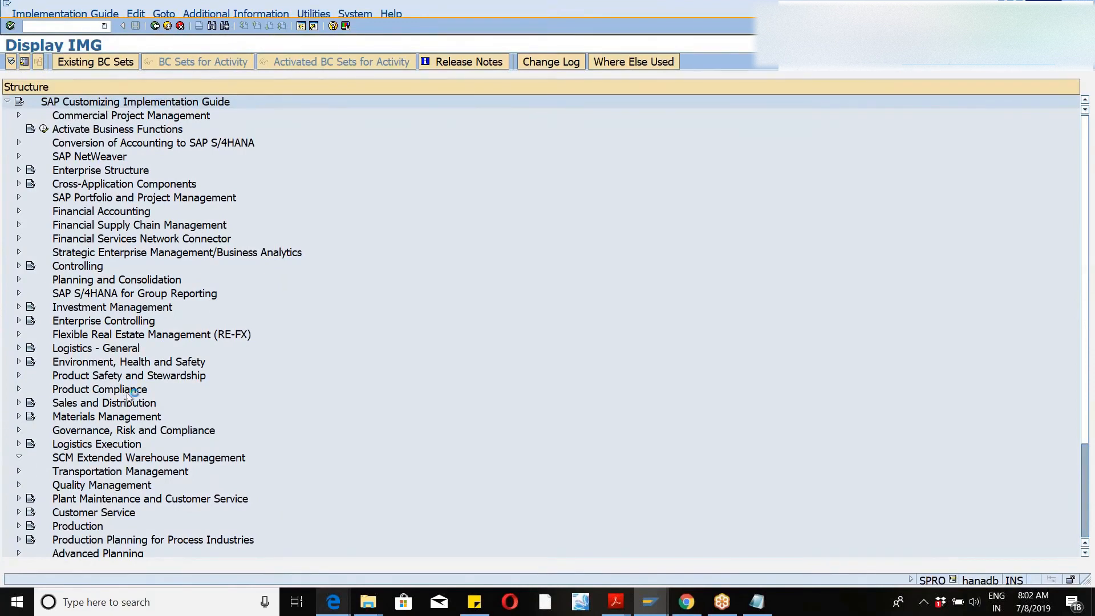
click(30, 471)
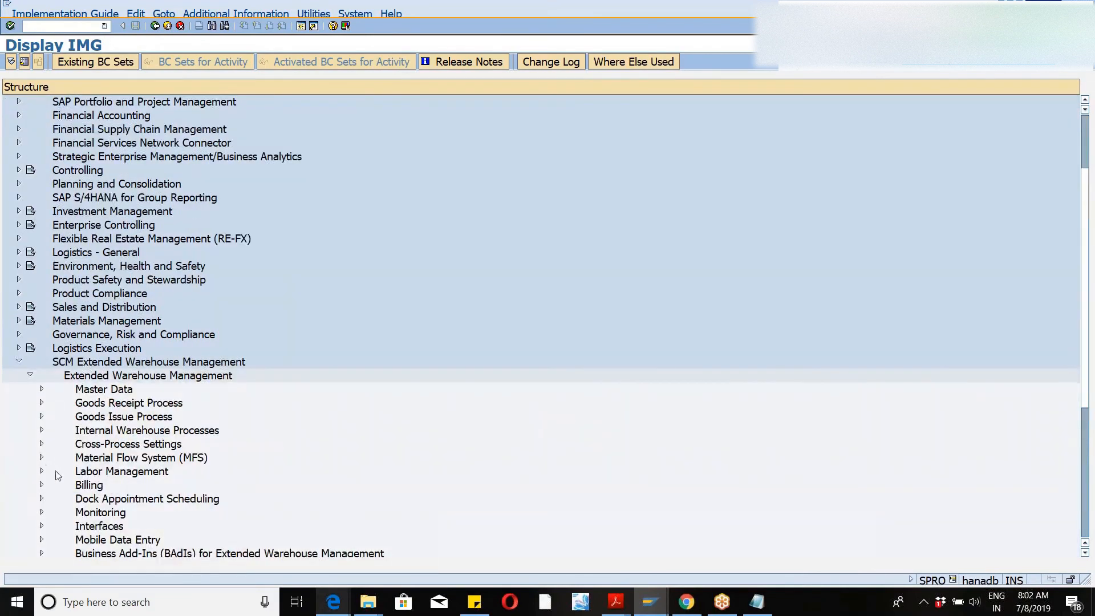
click(41, 444)
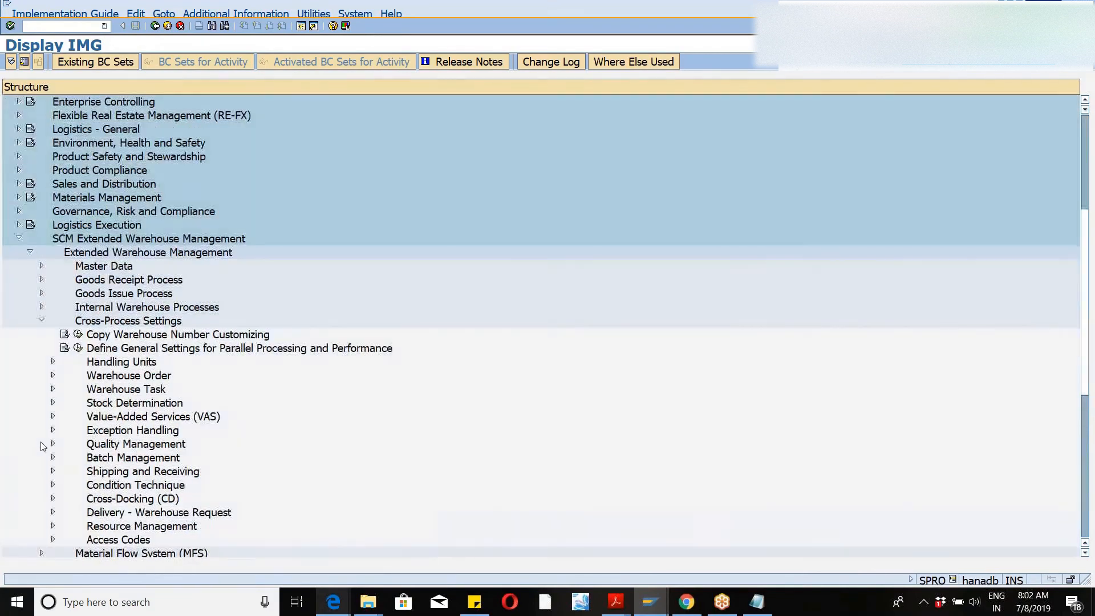
click(53, 361)
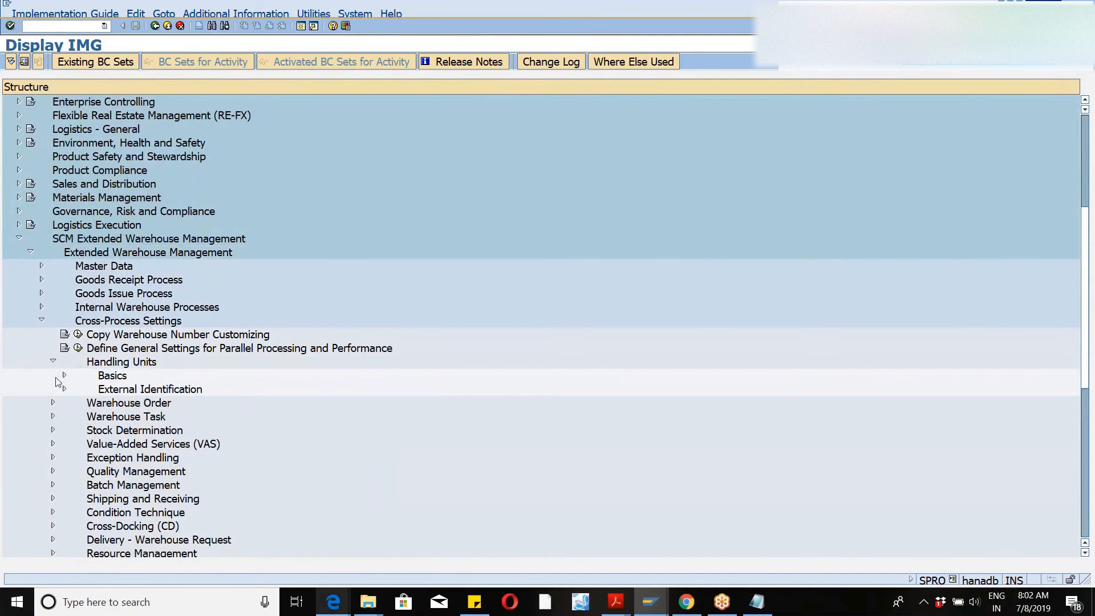
click(65, 375)
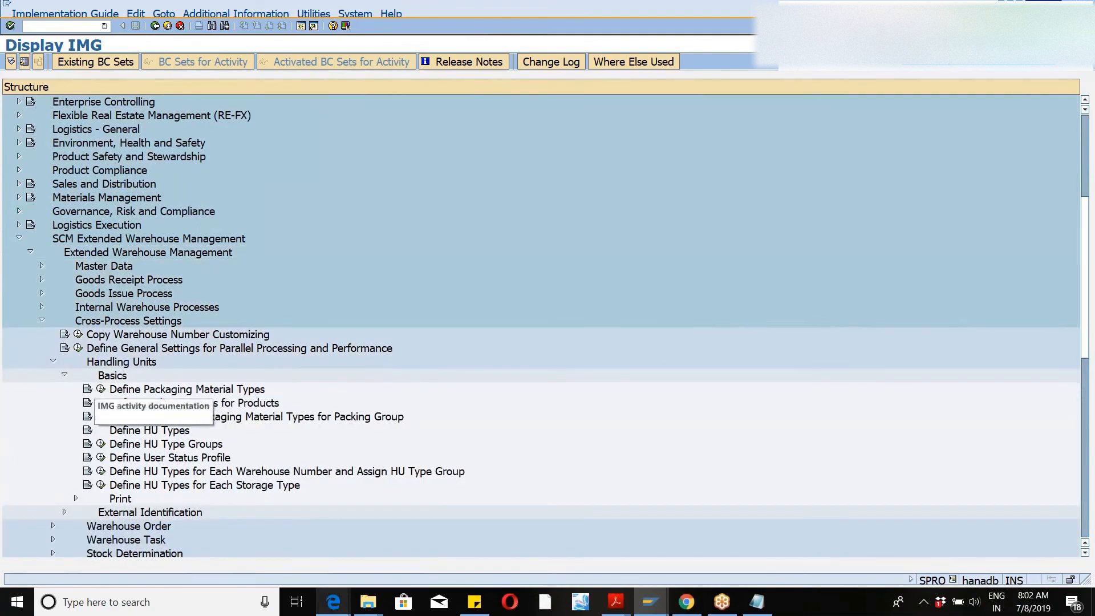
click(101, 389)
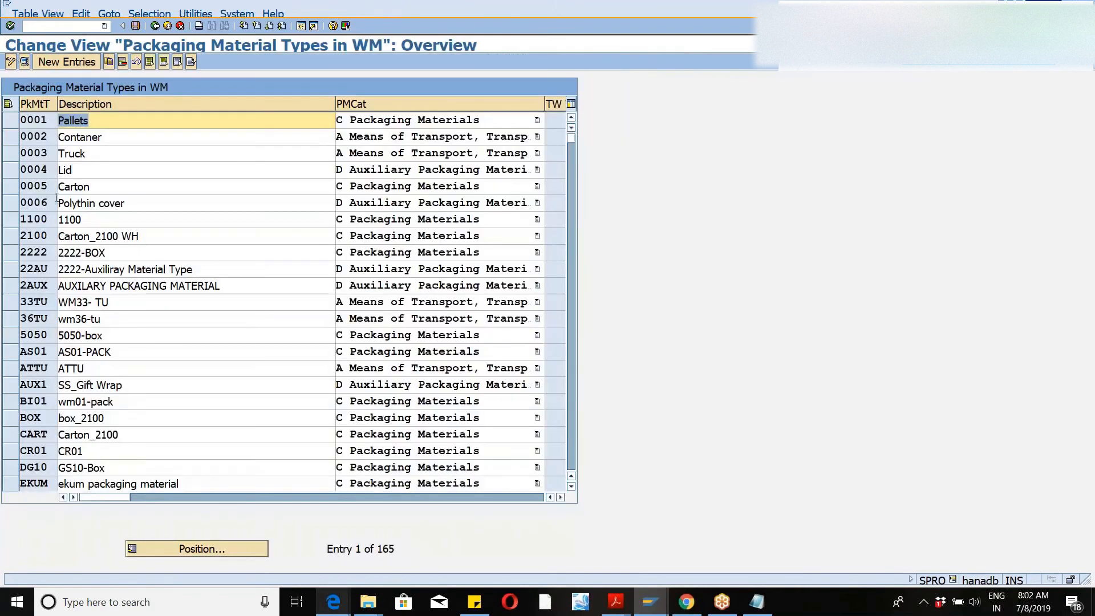
- Copy packaging material type 0005 (Carton) as new type 46WM with the description WM46
click(11, 187)
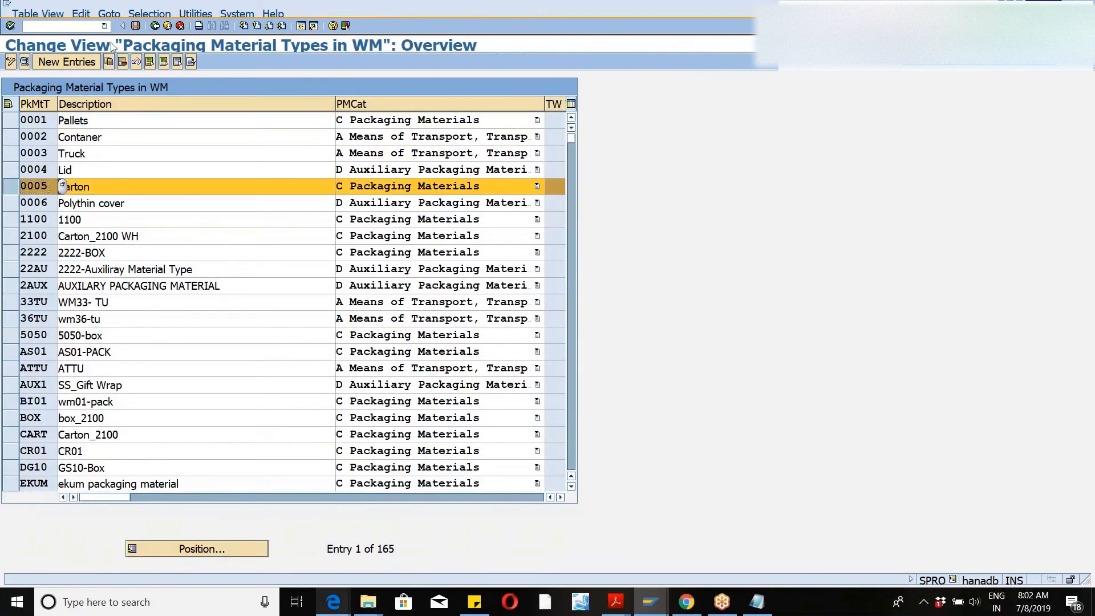
click(109, 63)
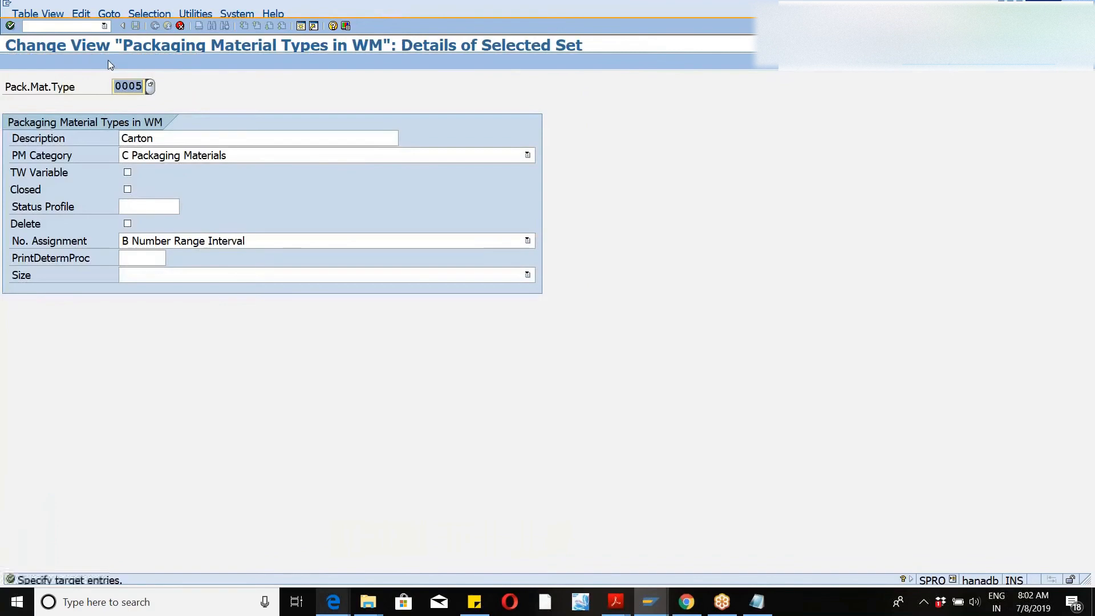
text(6)
key(BackSpace)
text(4)
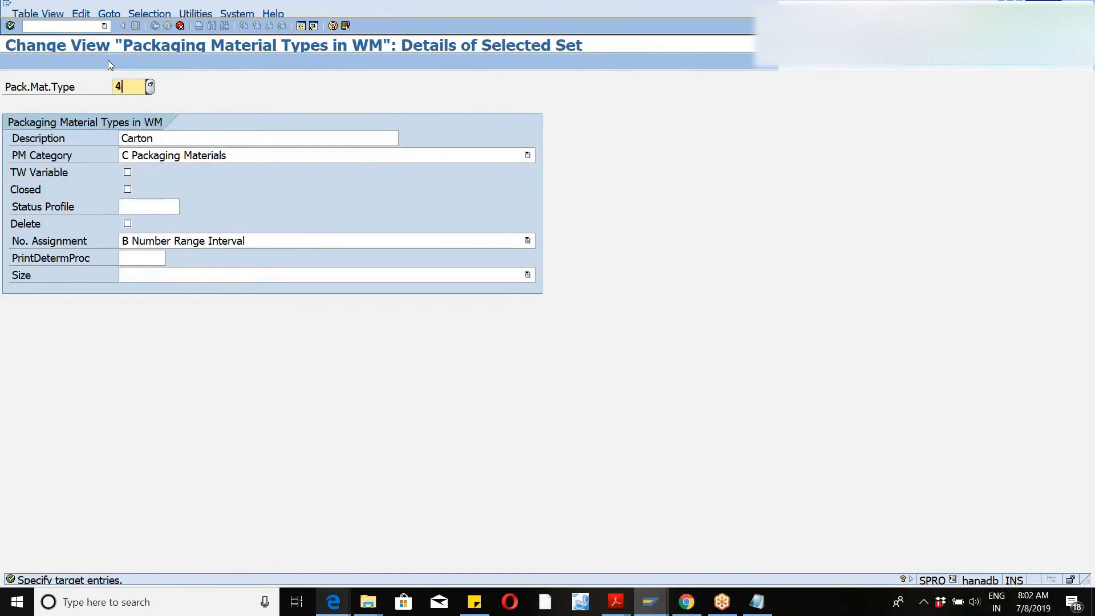
text(6WM)
key(Tab)
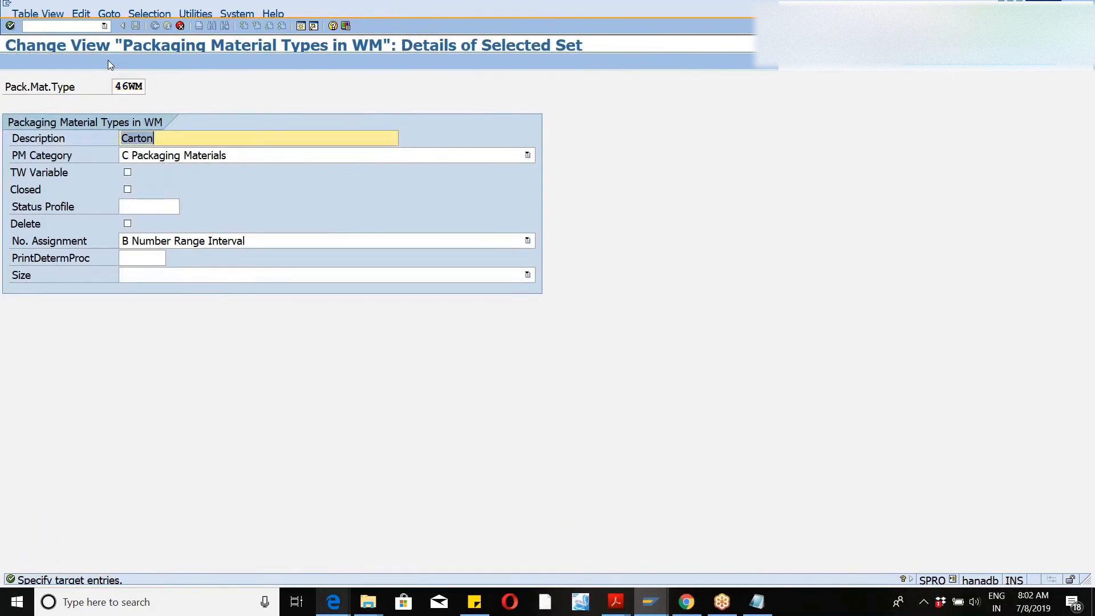
text(WM46)
key(Tab)
key(Tab)
key(Tab)
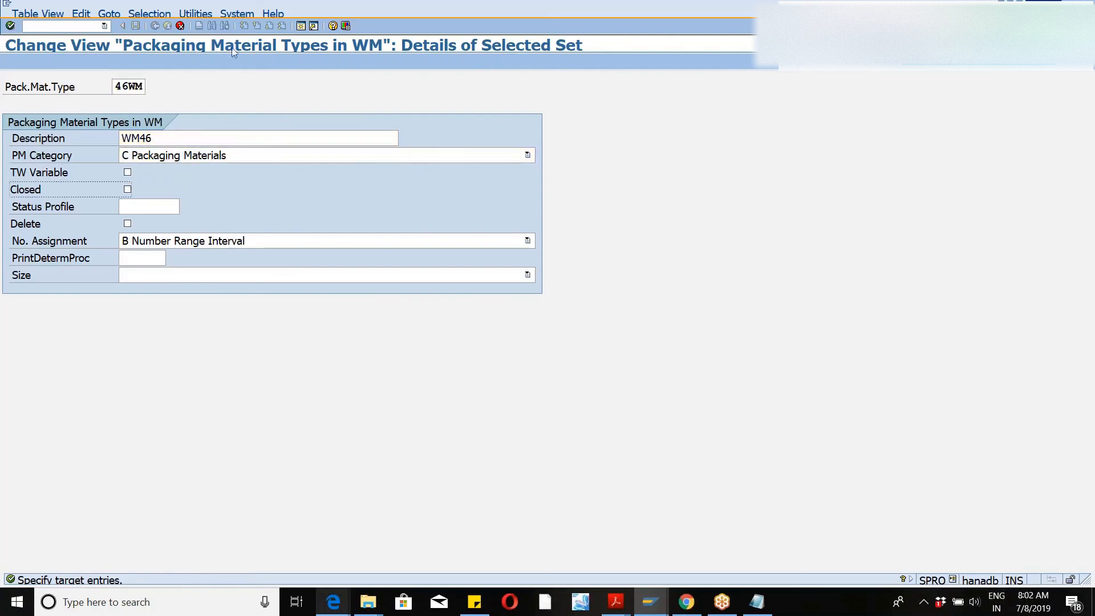
- Review the number assignment and size options, keep B Number Range Interval with an empty size, and confirm the copied type
click(501, 241)
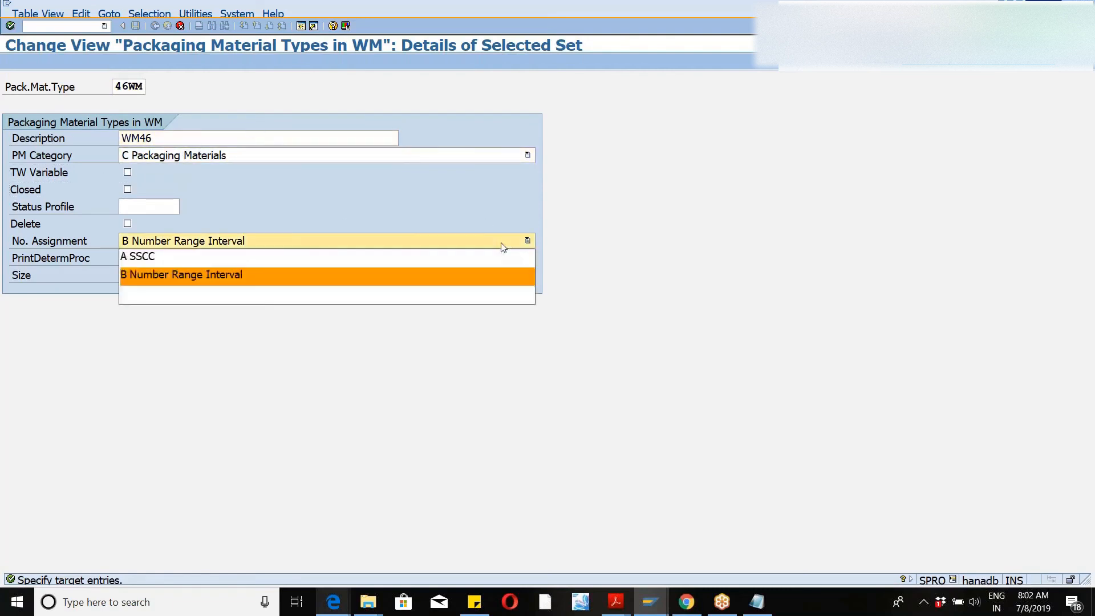
click(502, 244)
click(524, 281)
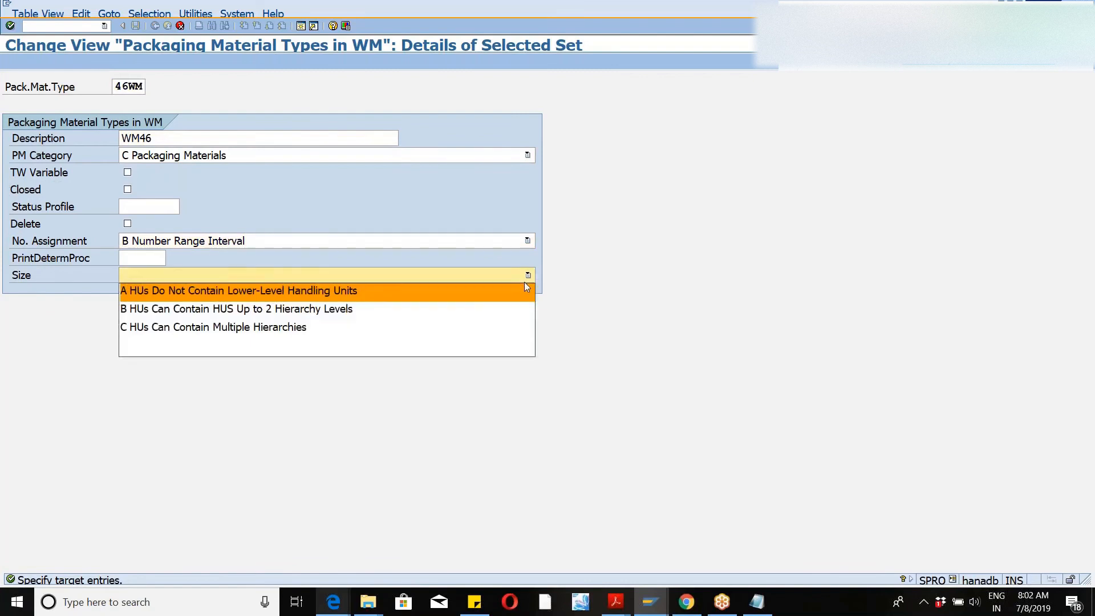
click(525, 282)
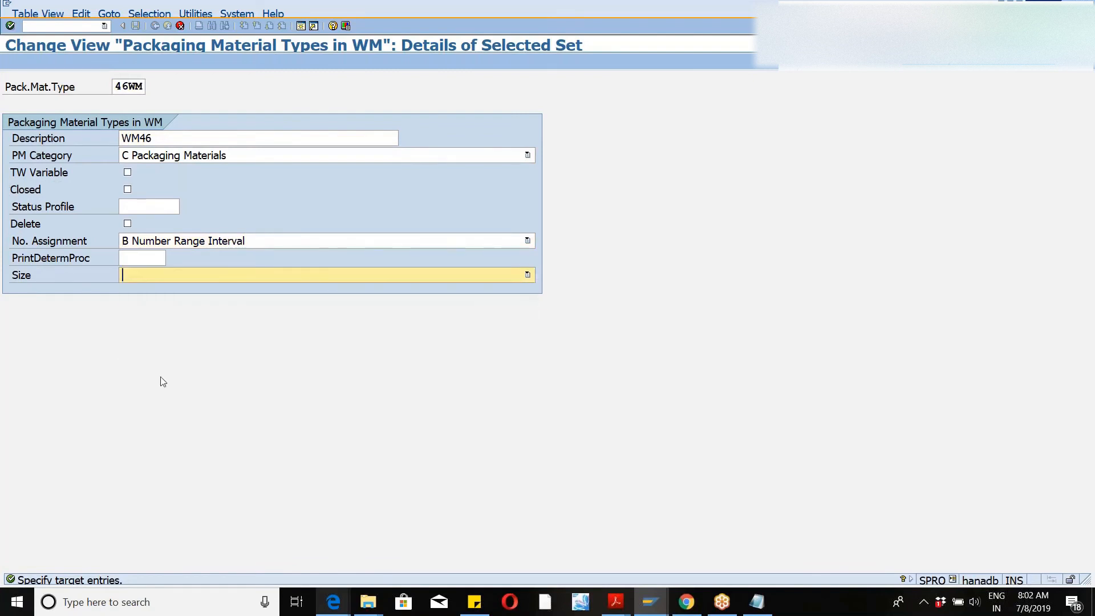
key(Return)
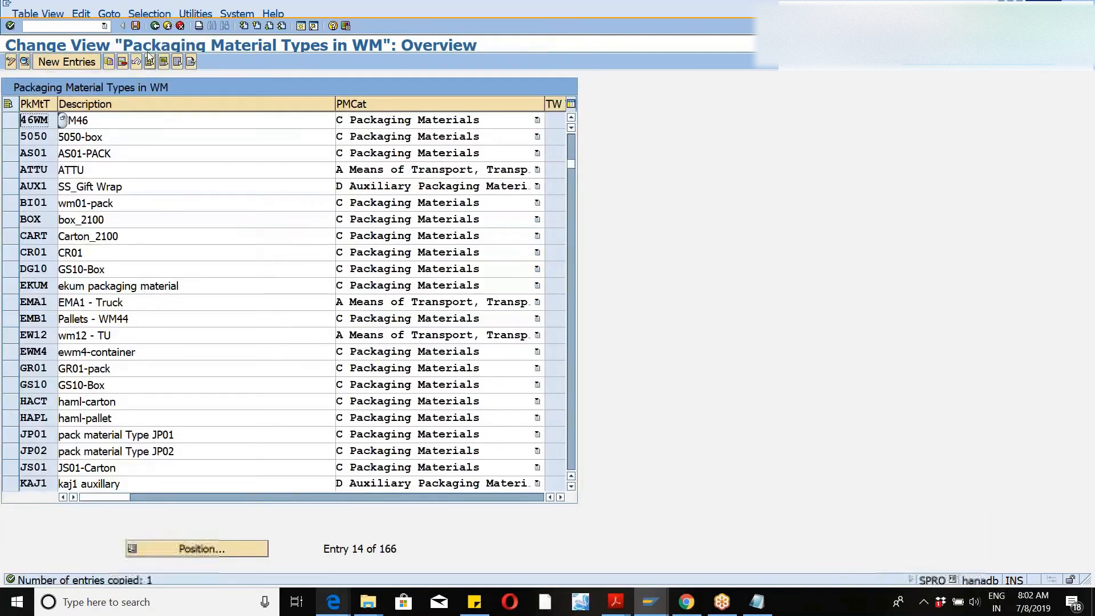
- Save packaging material type 46WM to the proposed customizing request and return to the implementation guide
click(135, 26)
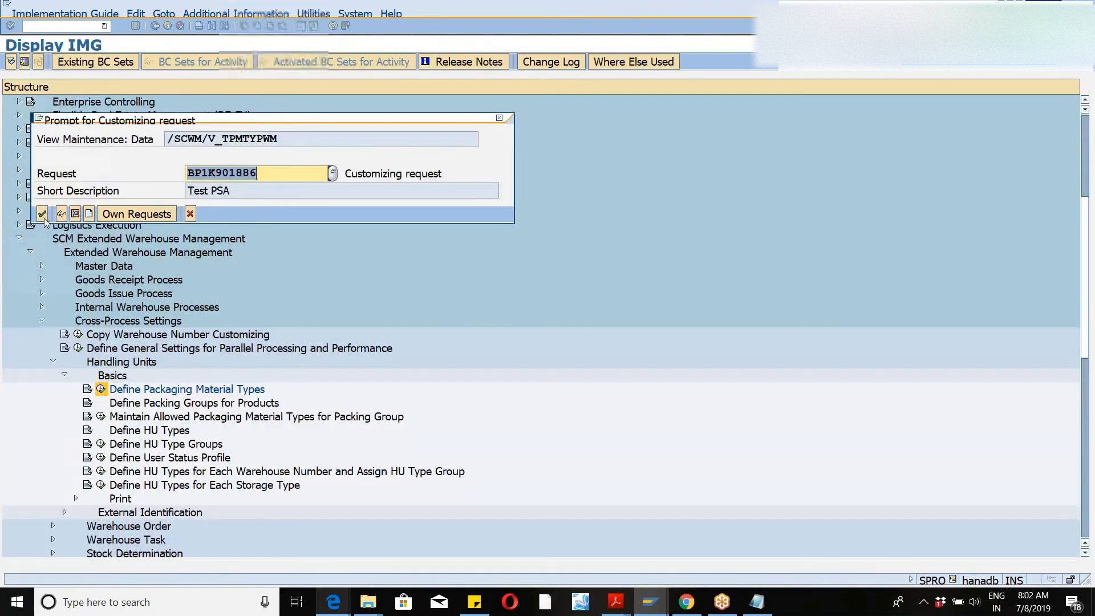
click(42, 213)
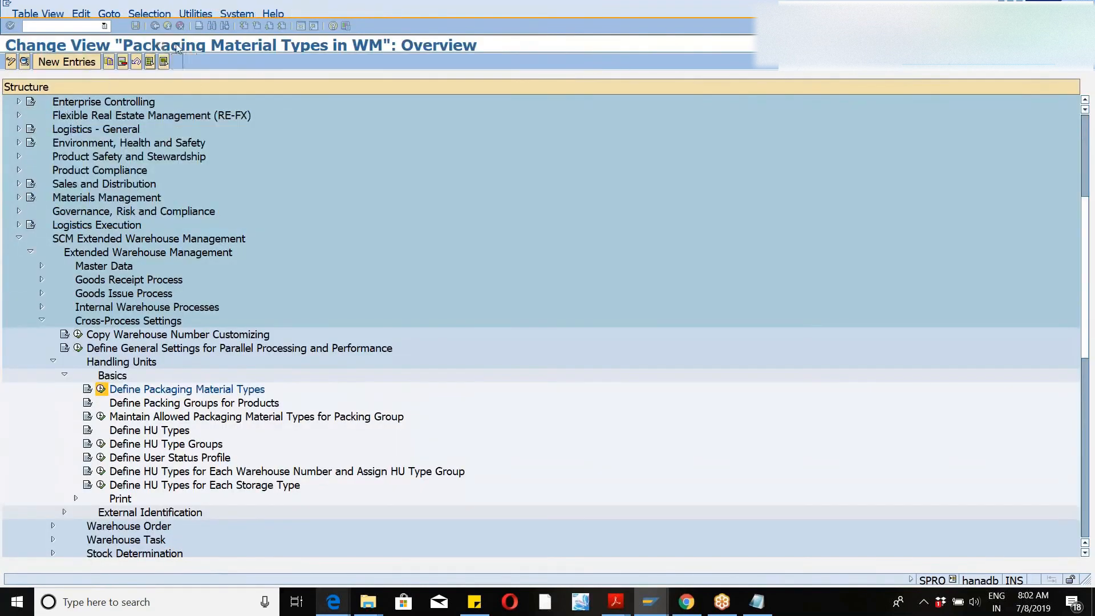
click(155, 25)
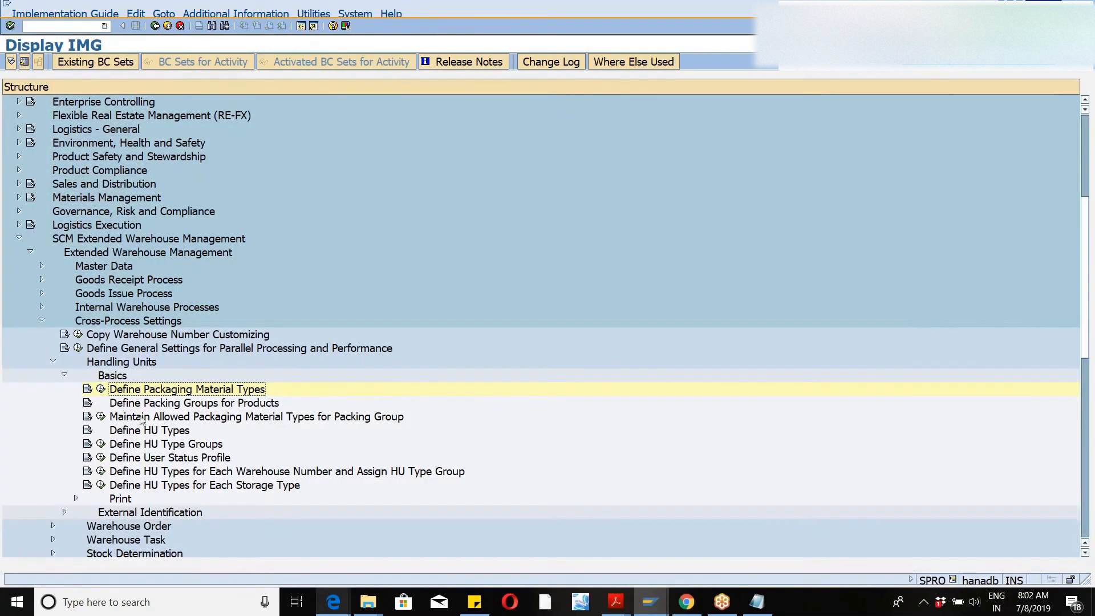
- In Maintain Allowed Packaging Material Types for Packing Group, add an entry assigning packaging material type 46WM to packing group ZW46
click(101, 416)
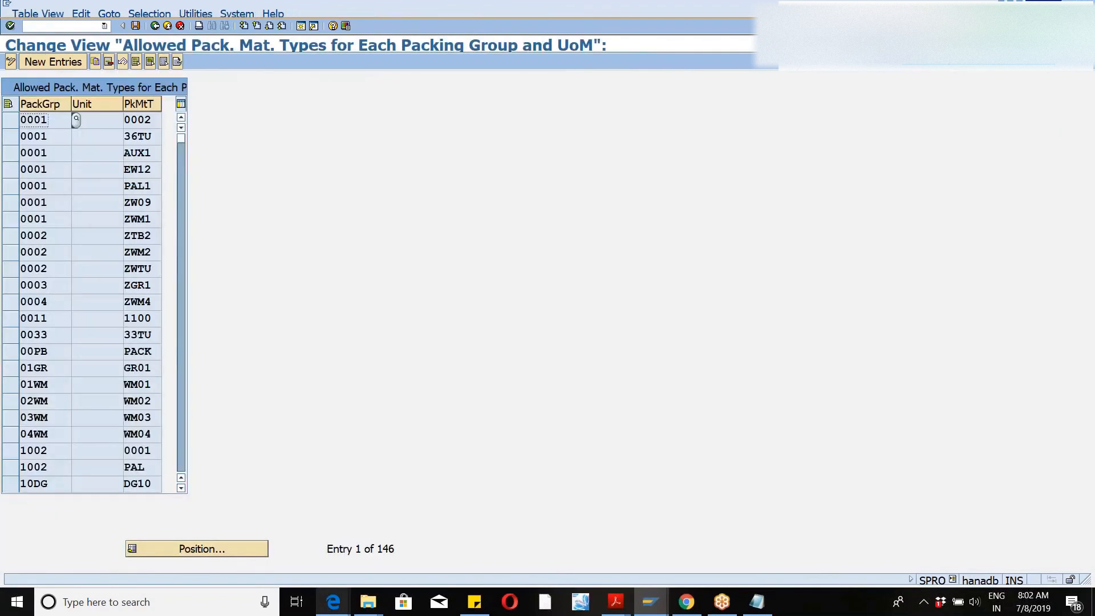
click(55, 63)
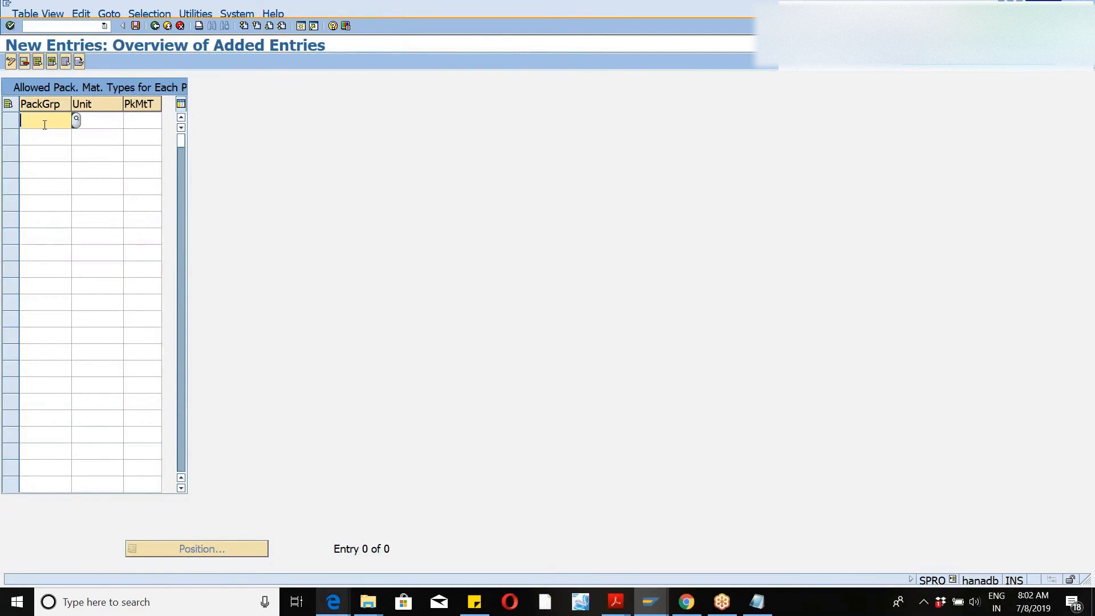
text(ZW)
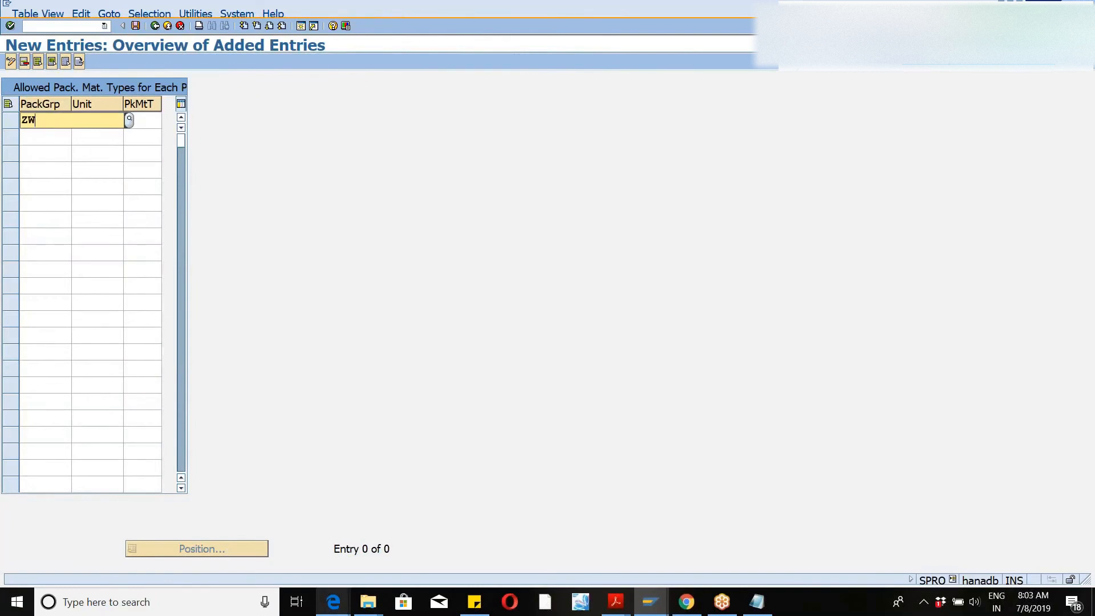
text(46)
key(Tab)
key(Tab)
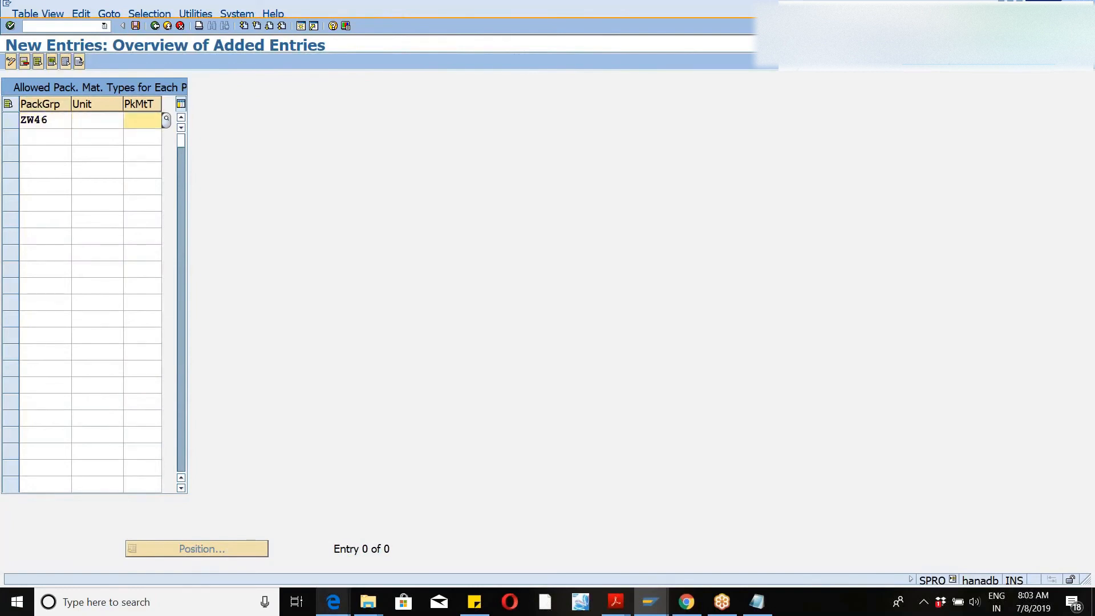
text(46WM)
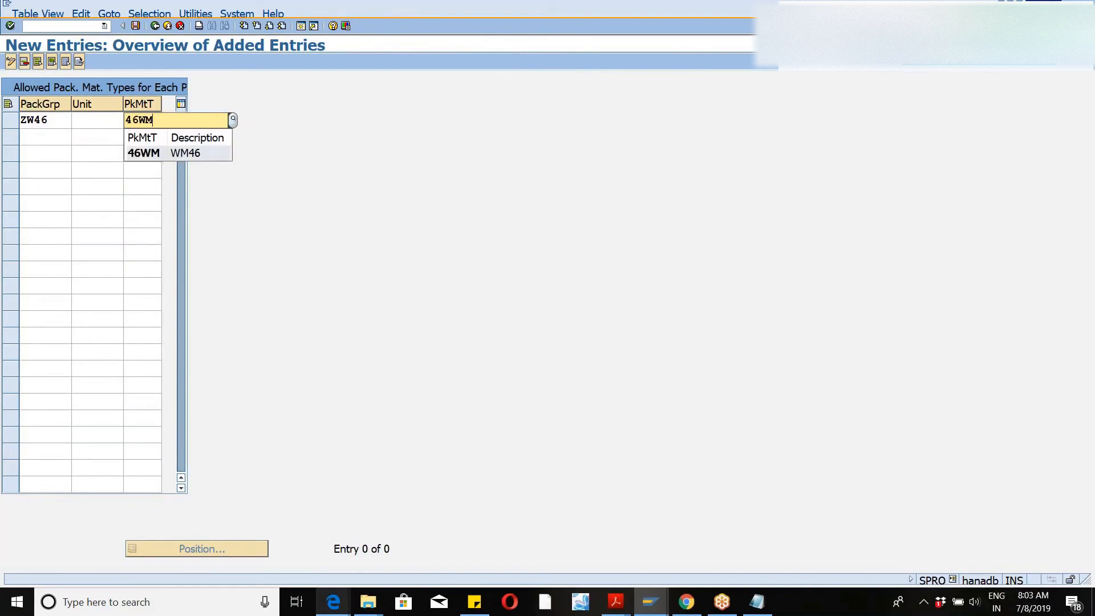
key(Return)
key(Return)
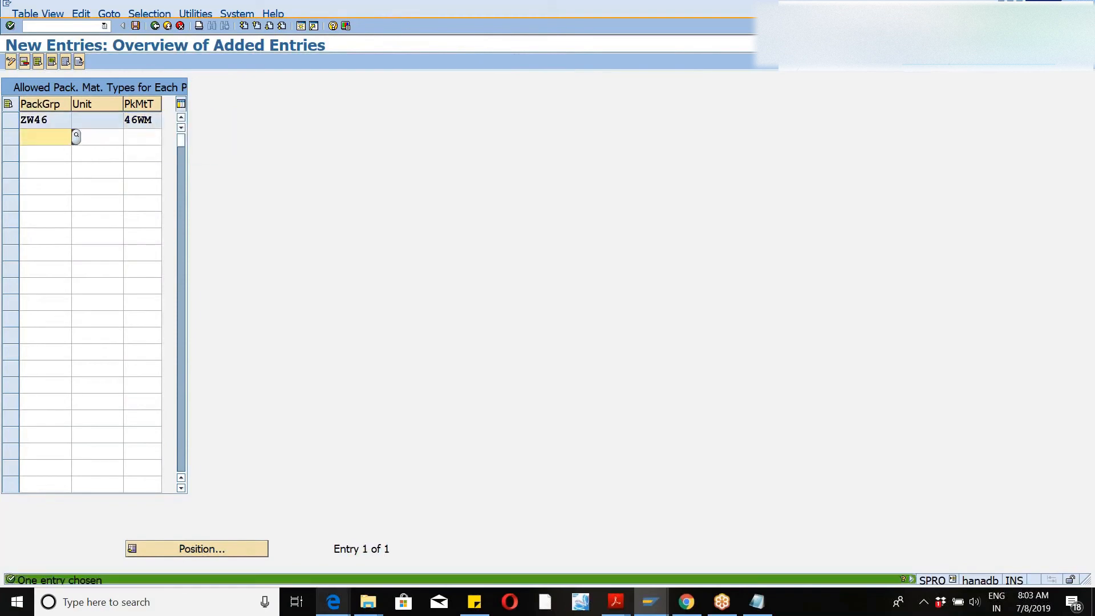
- Save the packing group ZW46 entry to the proposed customizing request and return to the implementation guide
click(136, 26)
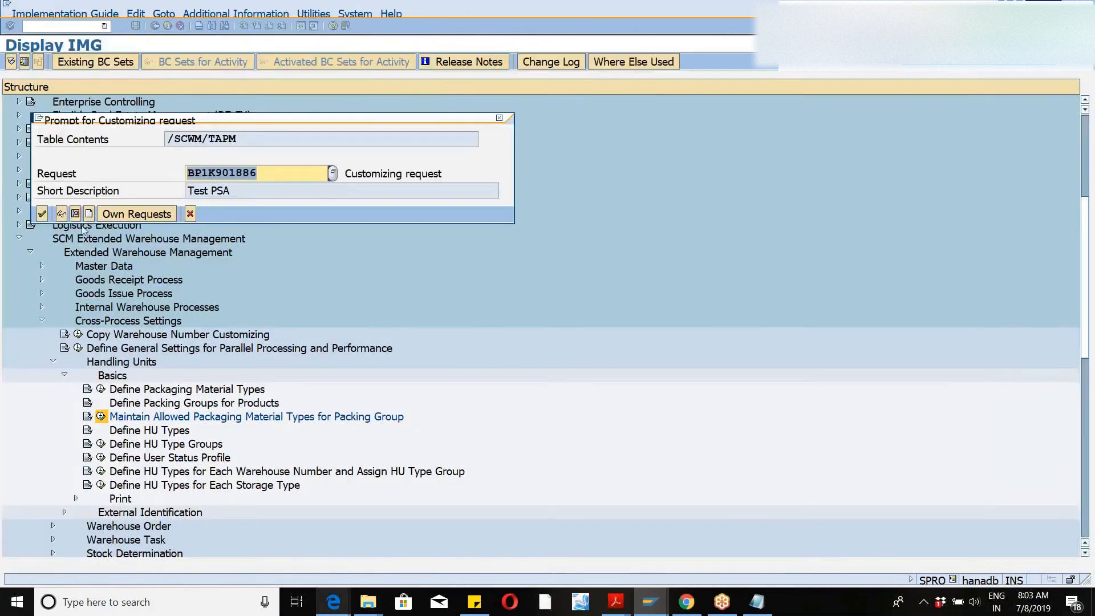
click(41, 214)
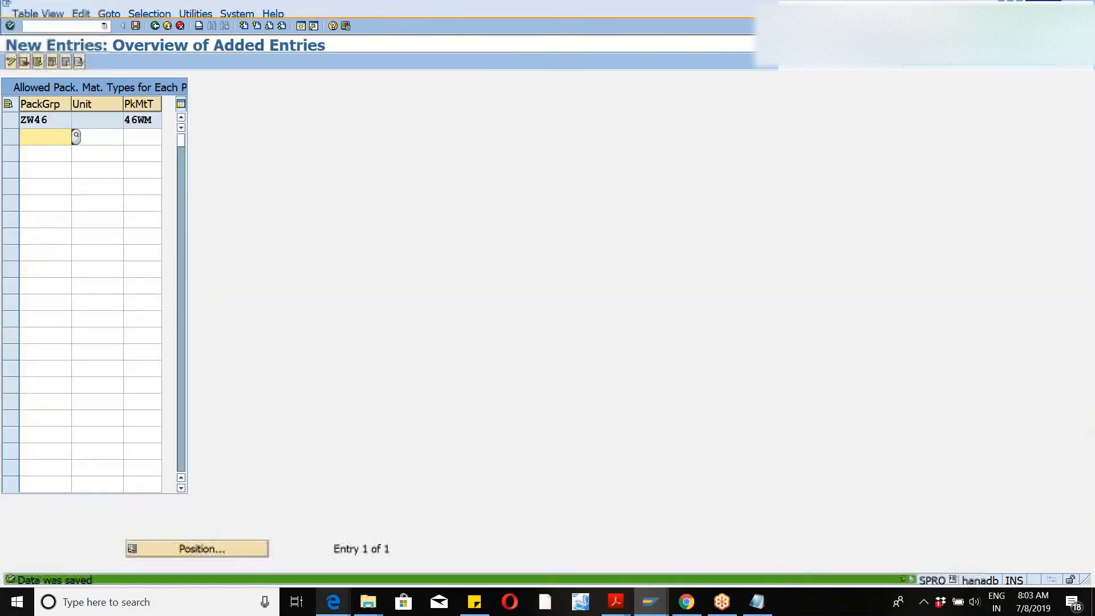
click(153, 27)
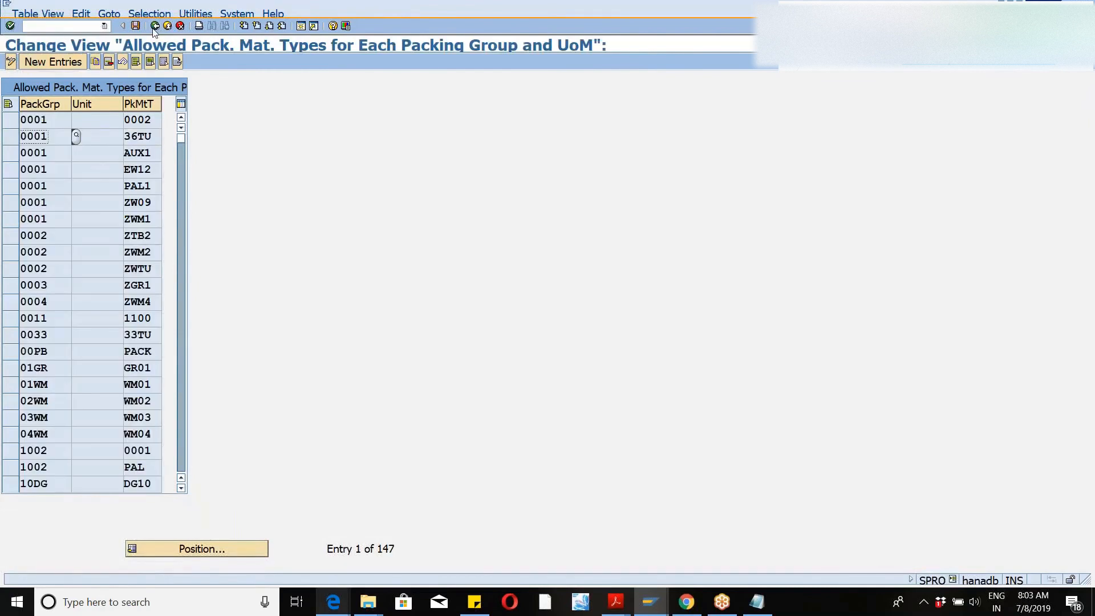
click(153, 28)
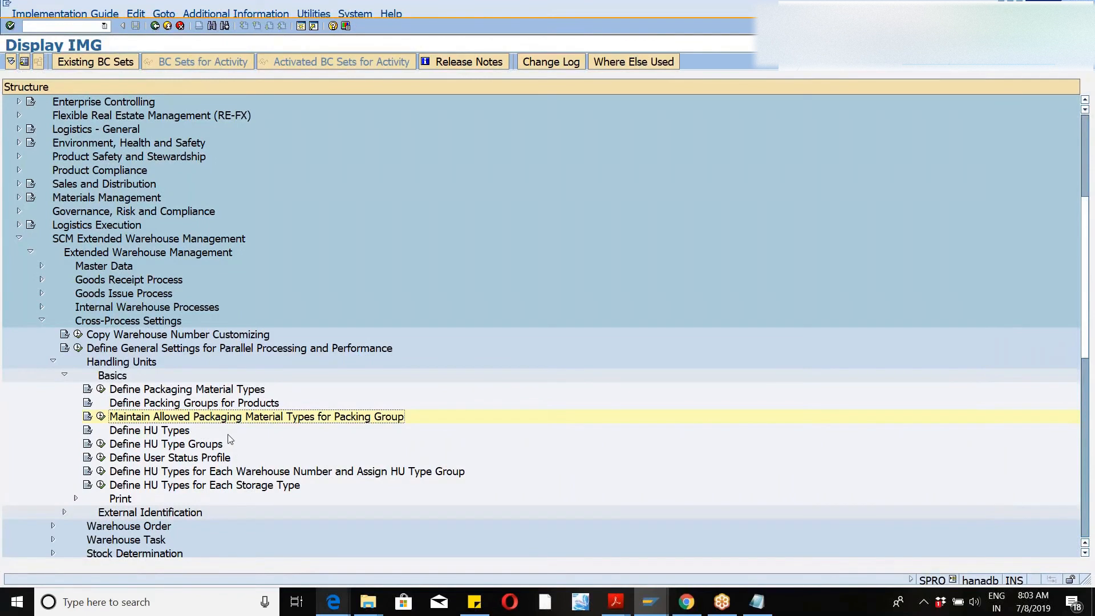
- Open Define Handling Unit Type under Integration with Other SAP Components, Extended Warehouse Management, Additional Material Attributes, Attribute Values for Additional Material Master Fields
click(64, 374)
click(54, 361)
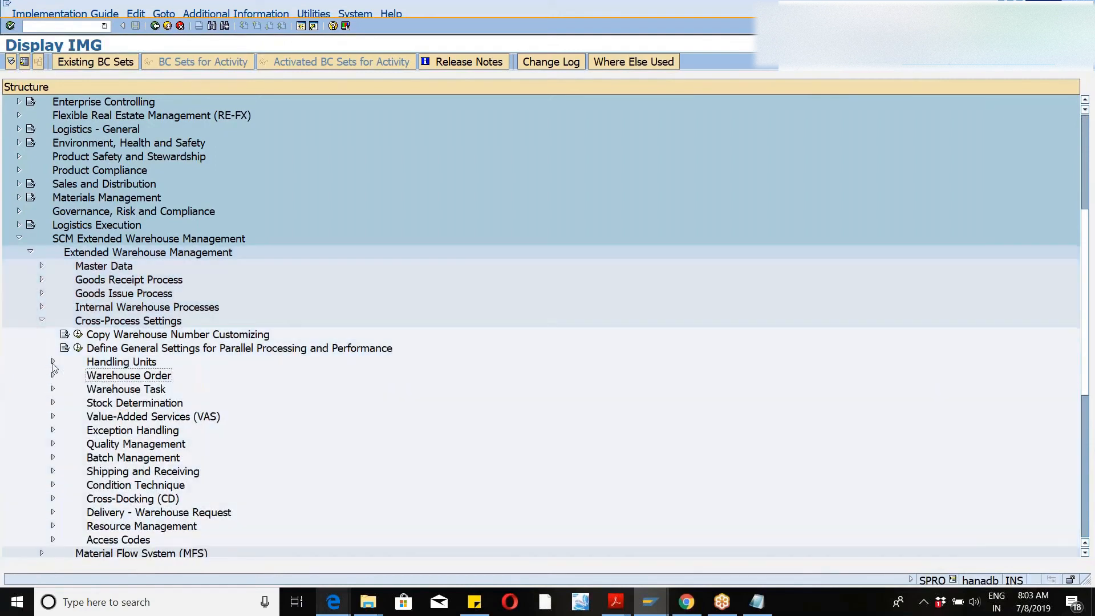
click(42, 321)
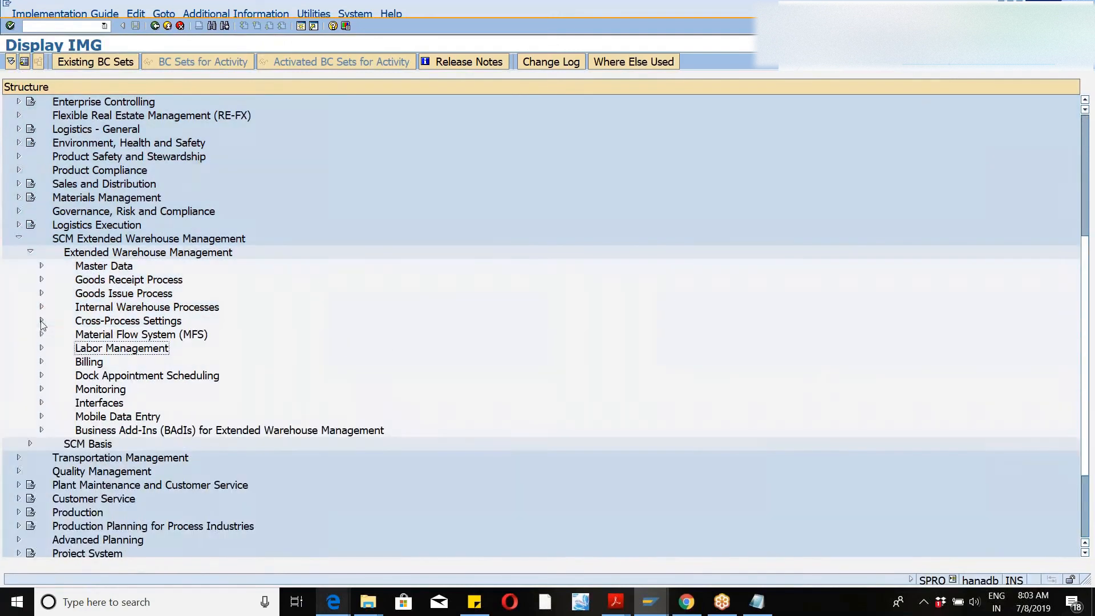
click(19, 239)
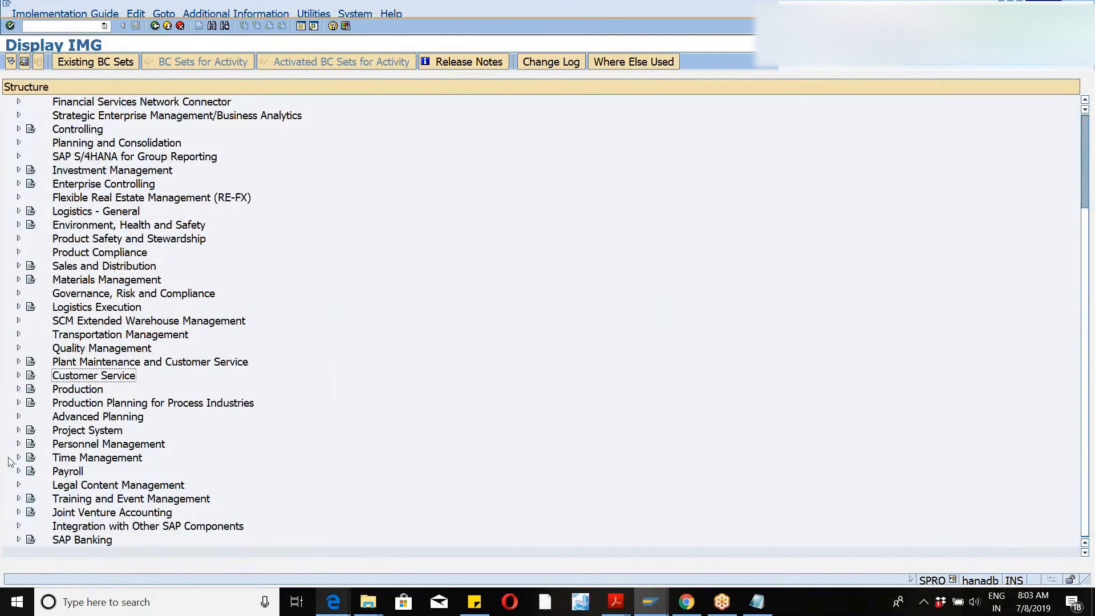
click(19, 527)
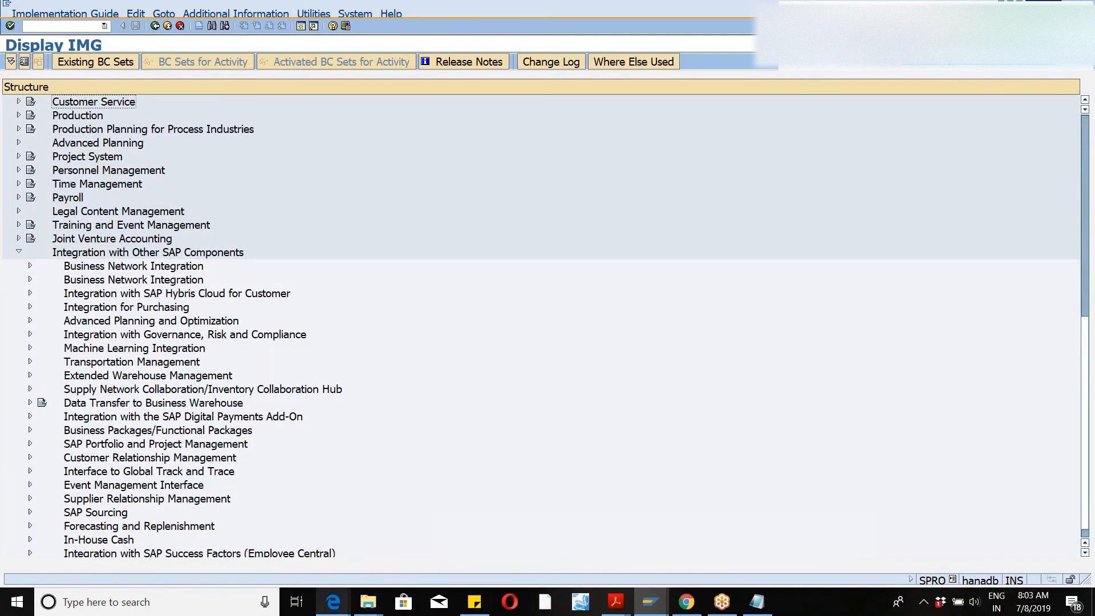
click(31, 376)
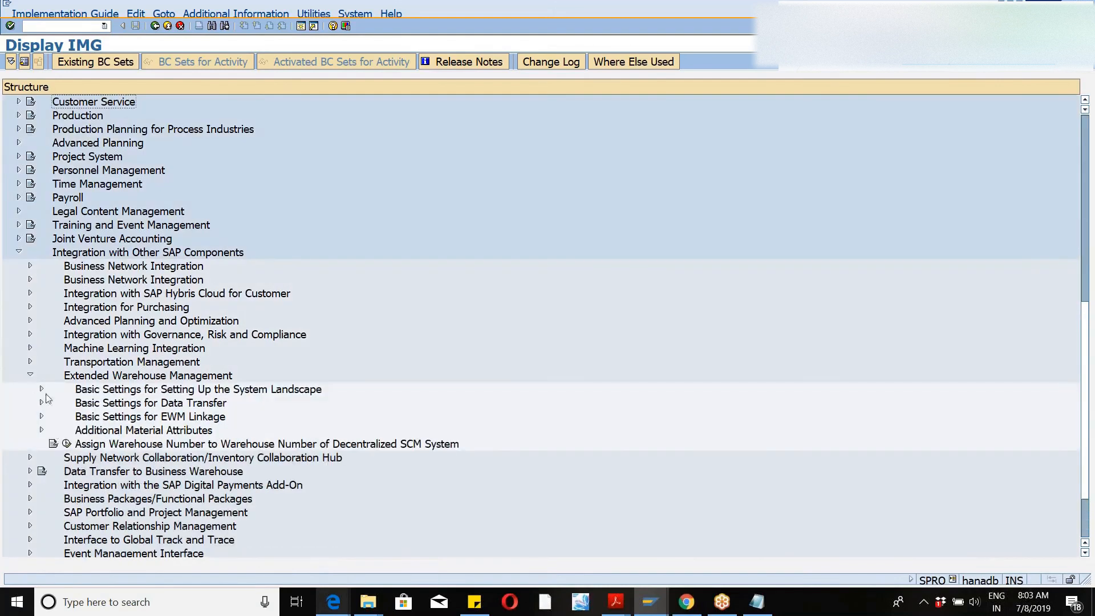
click(41, 431)
click(53, 486)
click(91, 445)
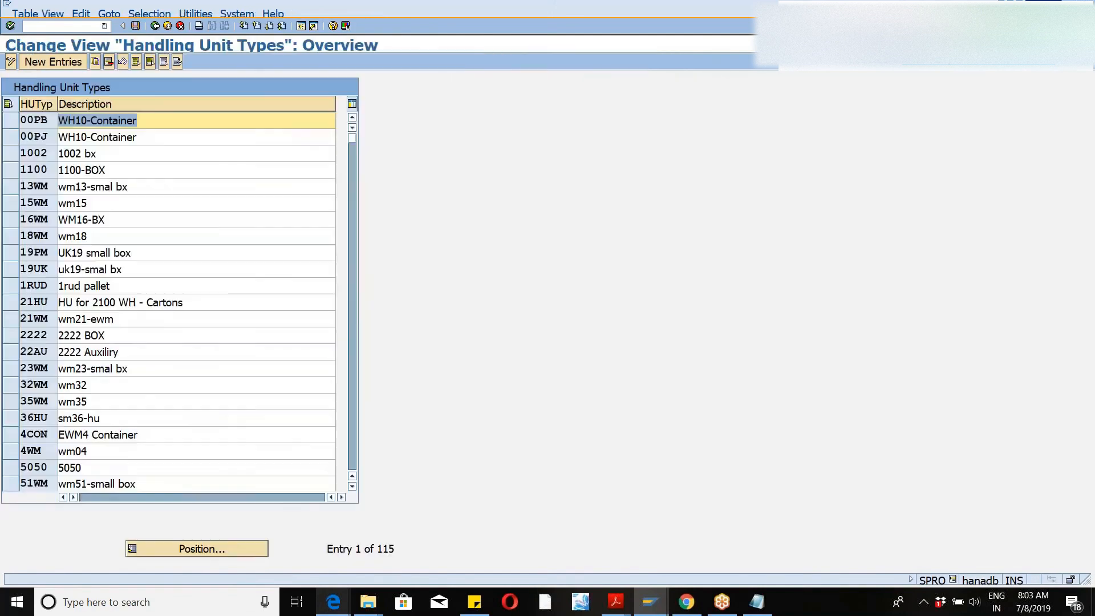
- Copy handling unit type 16WM as new type 46WM with the description WM46
click(11, 223)
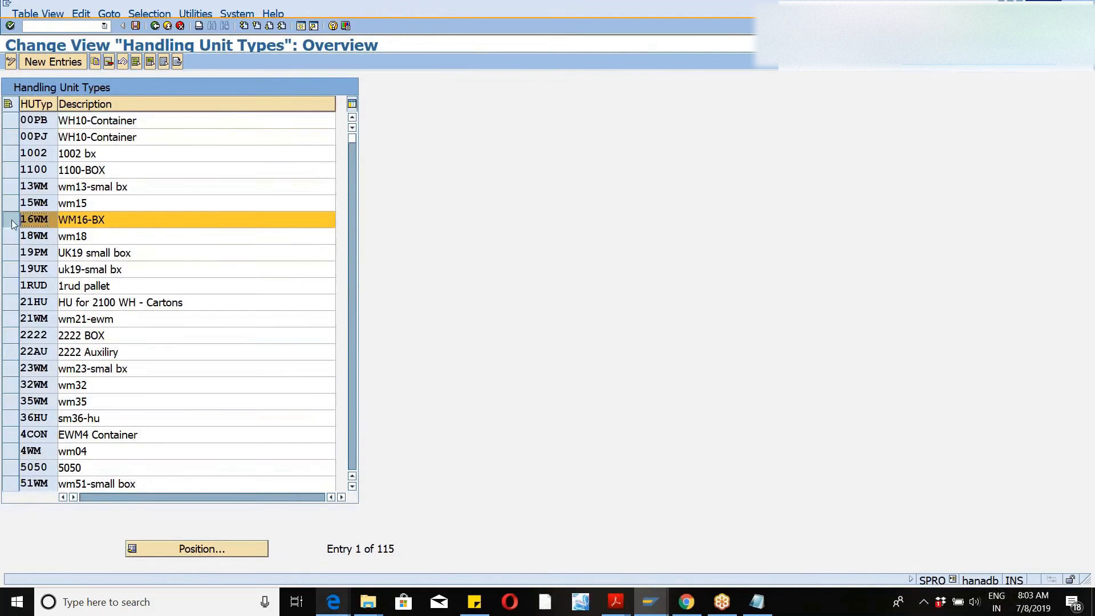
click(95, 62)
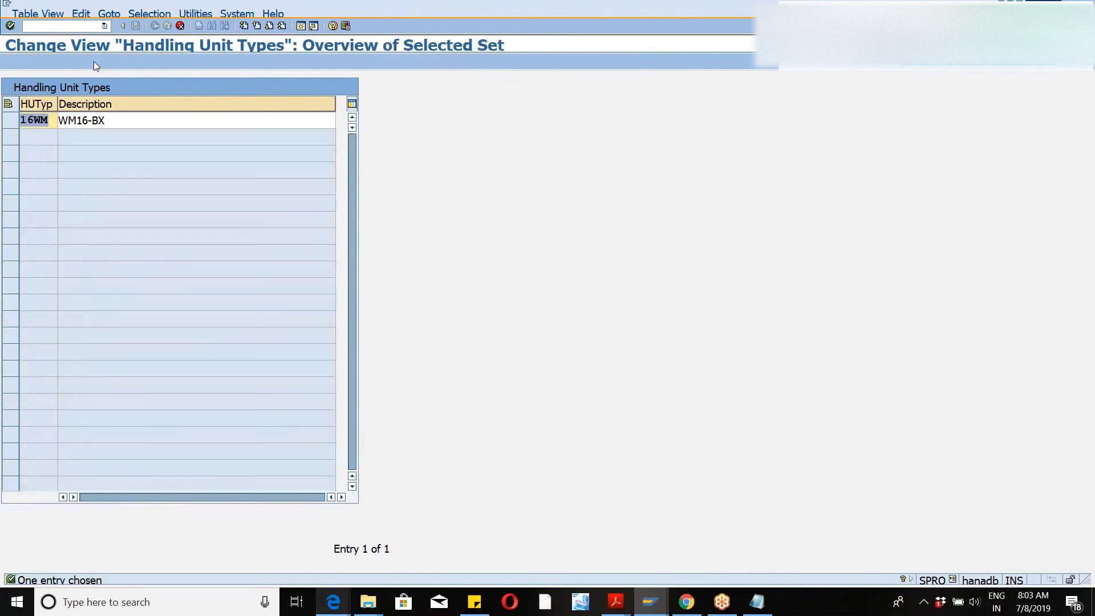
text(46WM)
key(Tab)
text(WM46)
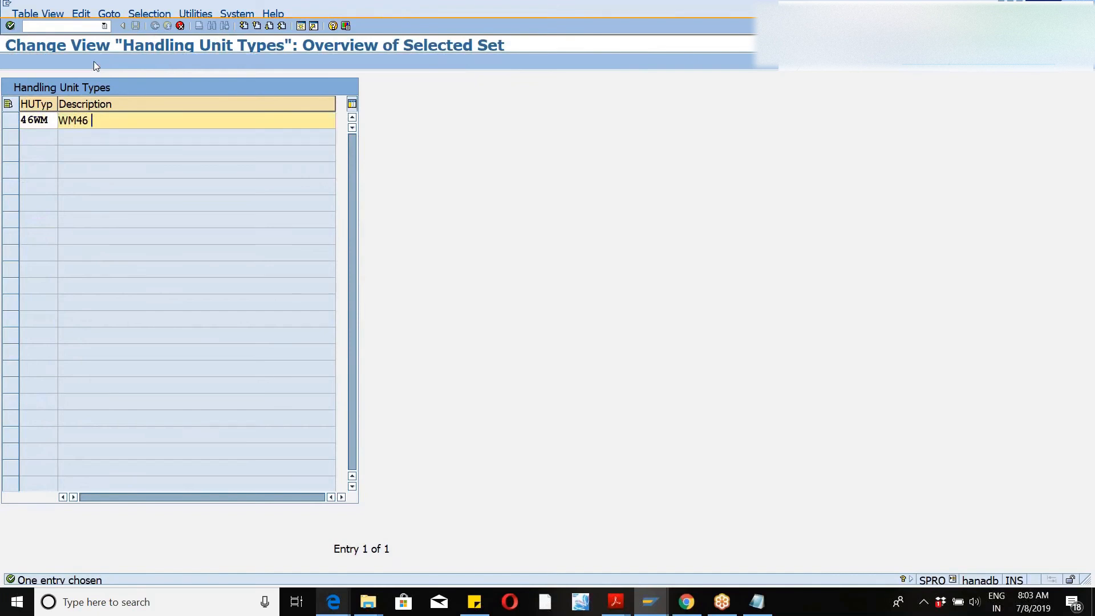
key(Return)
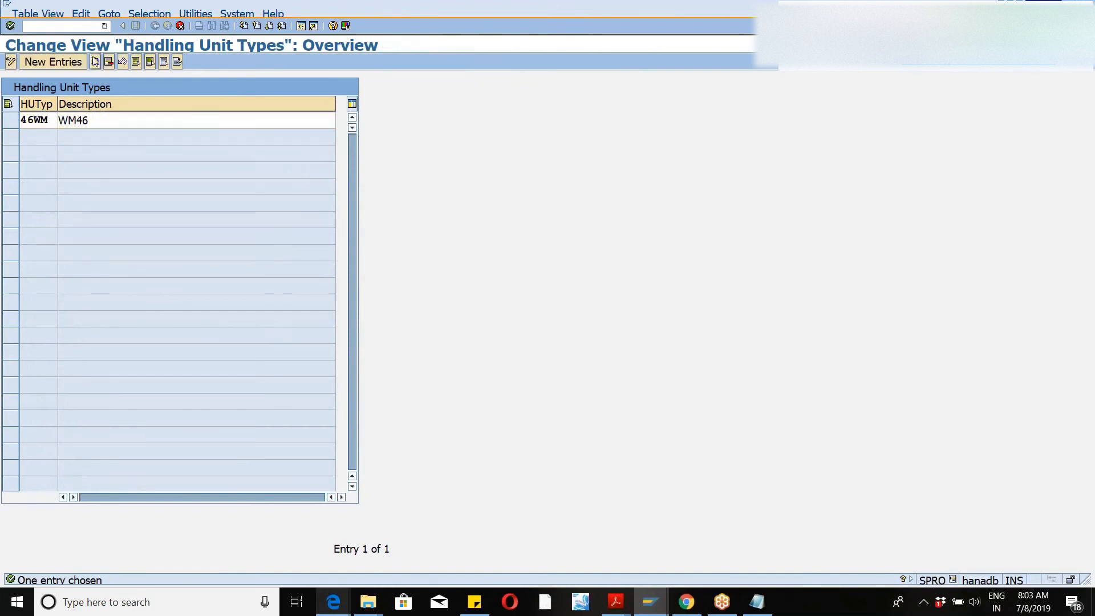
- Save handling unit type 46WM to the proposed customizing request and return to the implementation guide
click(136, 29)
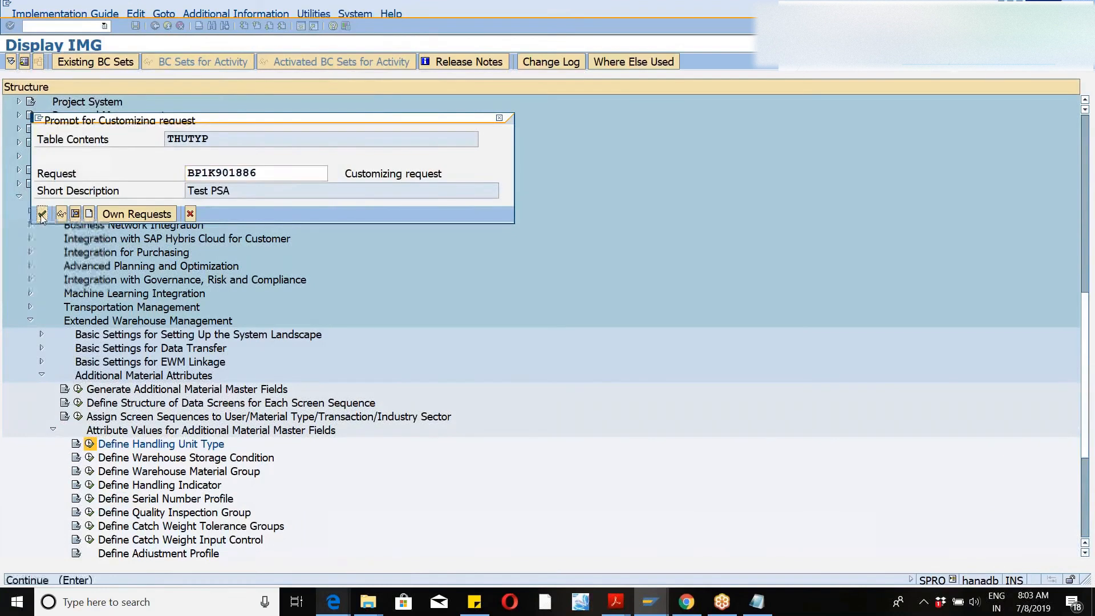
click(42, 215)
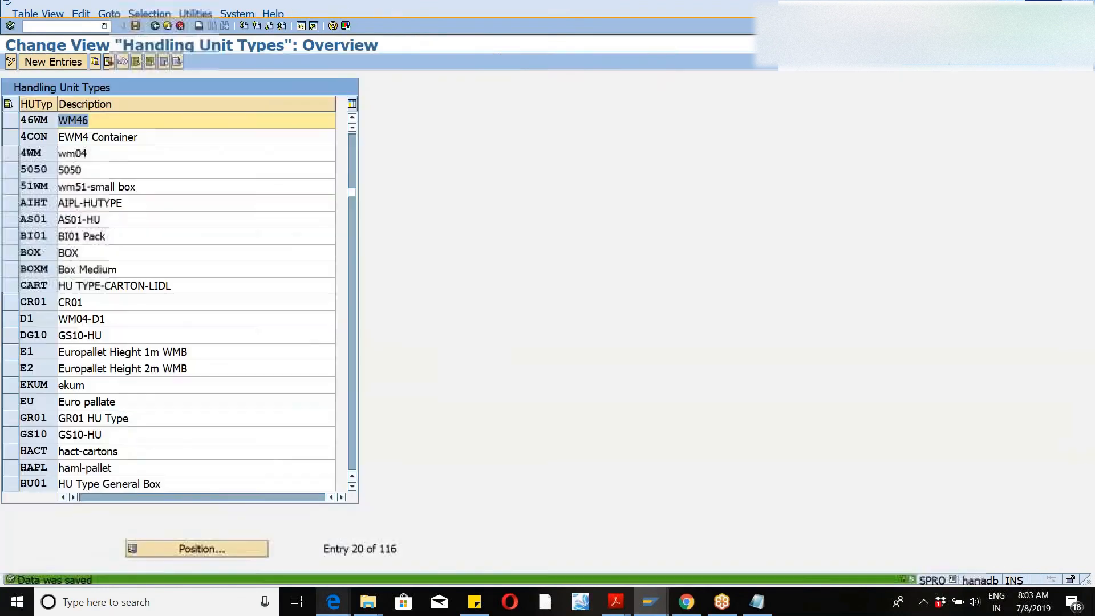
click(154, 29)
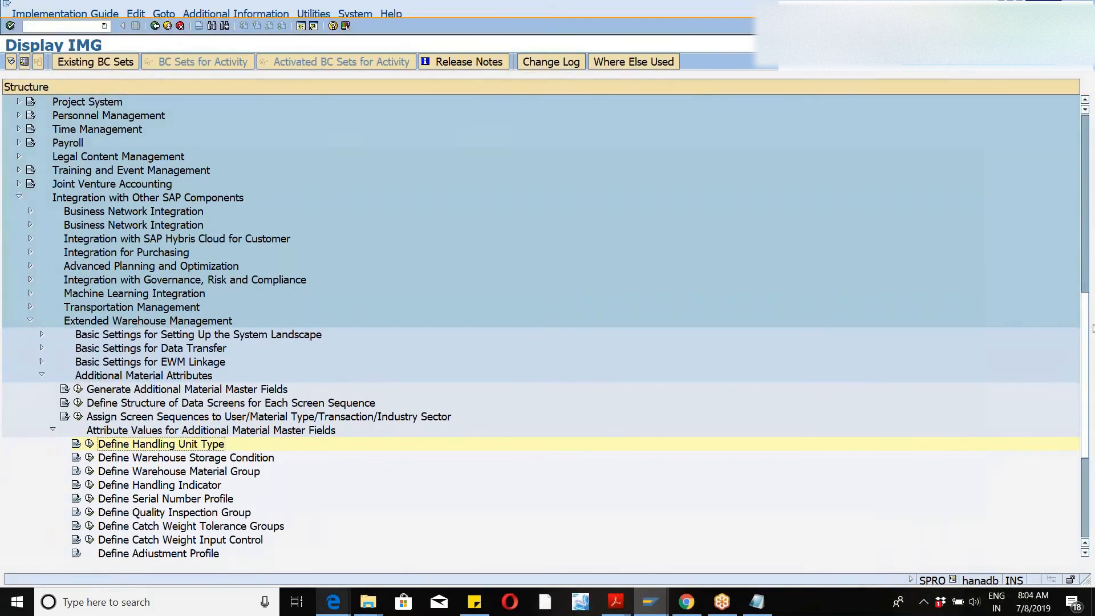
- Open Define HU Type Groups under SCM Extended Warehouse Management, Extended Warehouse Management, Cross-Process Settings, Handling Units, Basics
drag(1086, 335, 1083, 214)
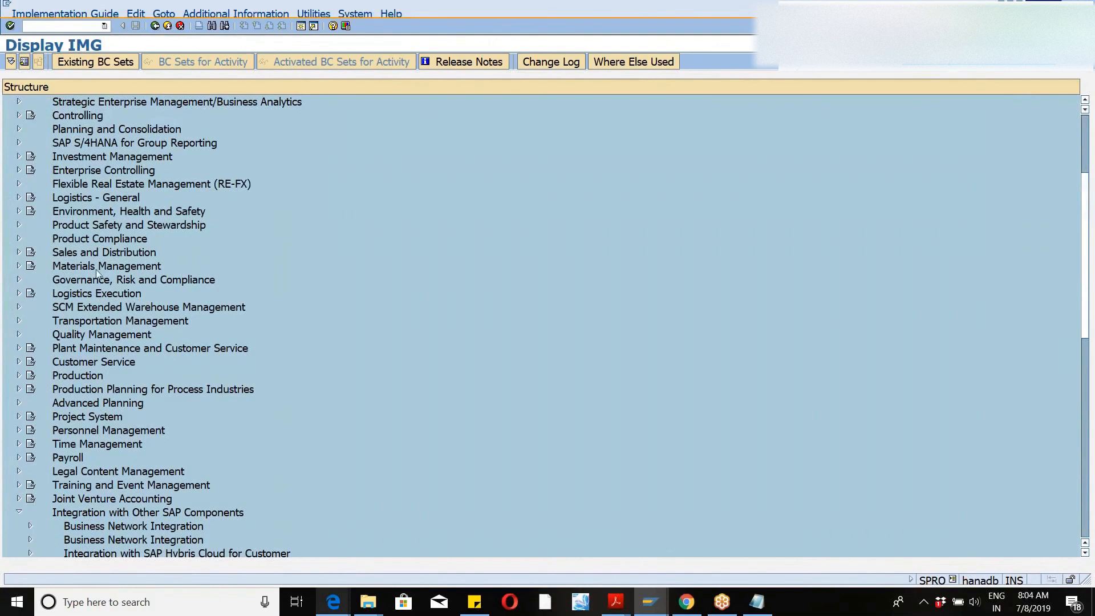
click(19, 308)
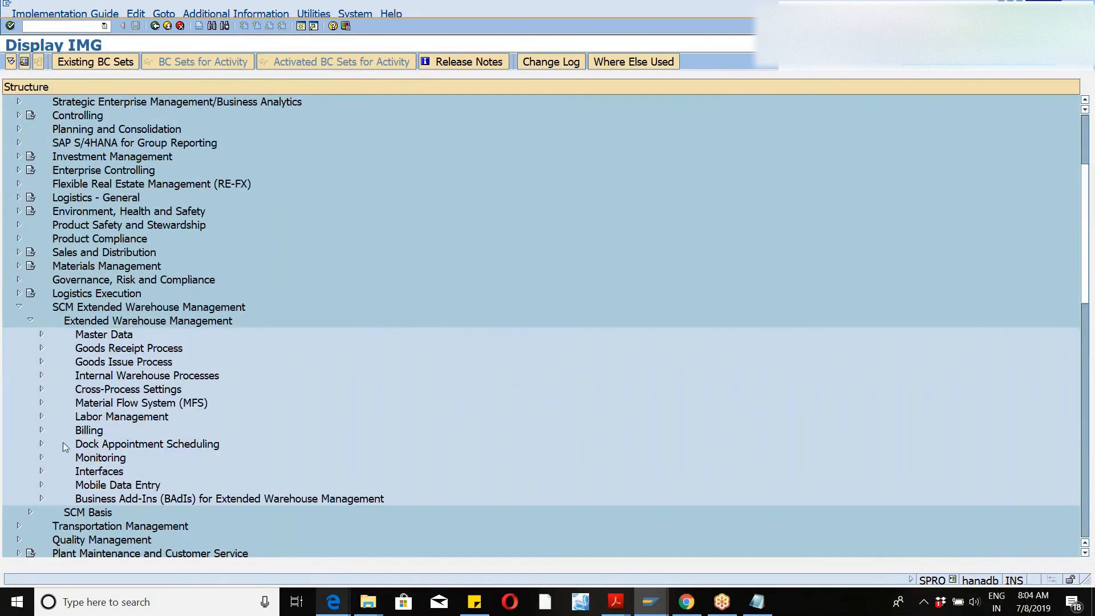
click(41, 390)
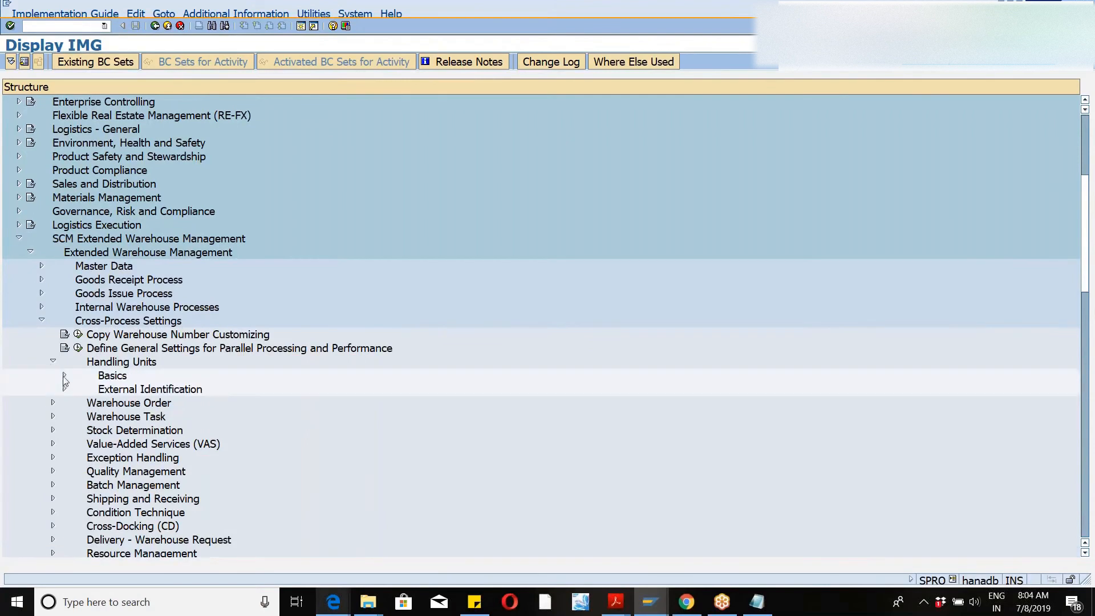
click(62, 377)
click(101, 444)
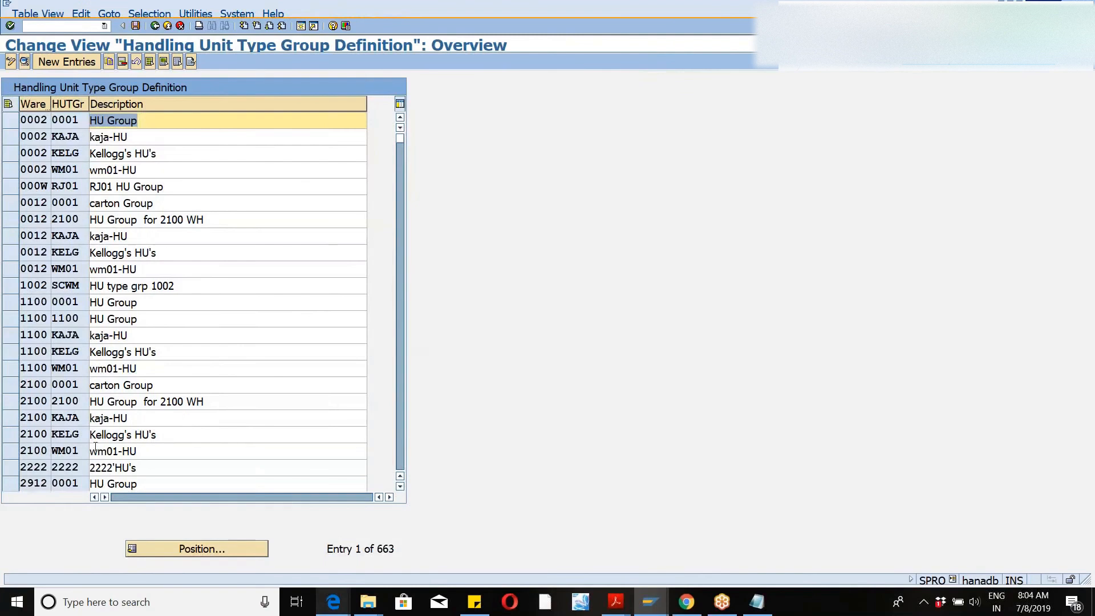
- Copy HU type group 0001 of warehouse 0002 to warehouse WM46, keeping group 0001 and setting the description to WM46
click(10, 120)
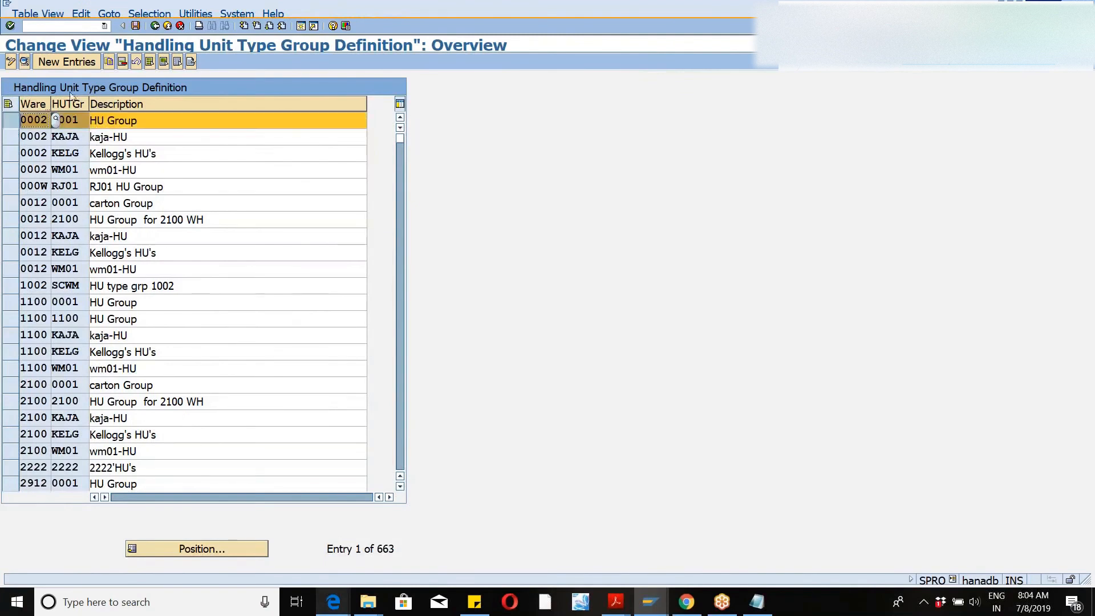
click(108, 64)
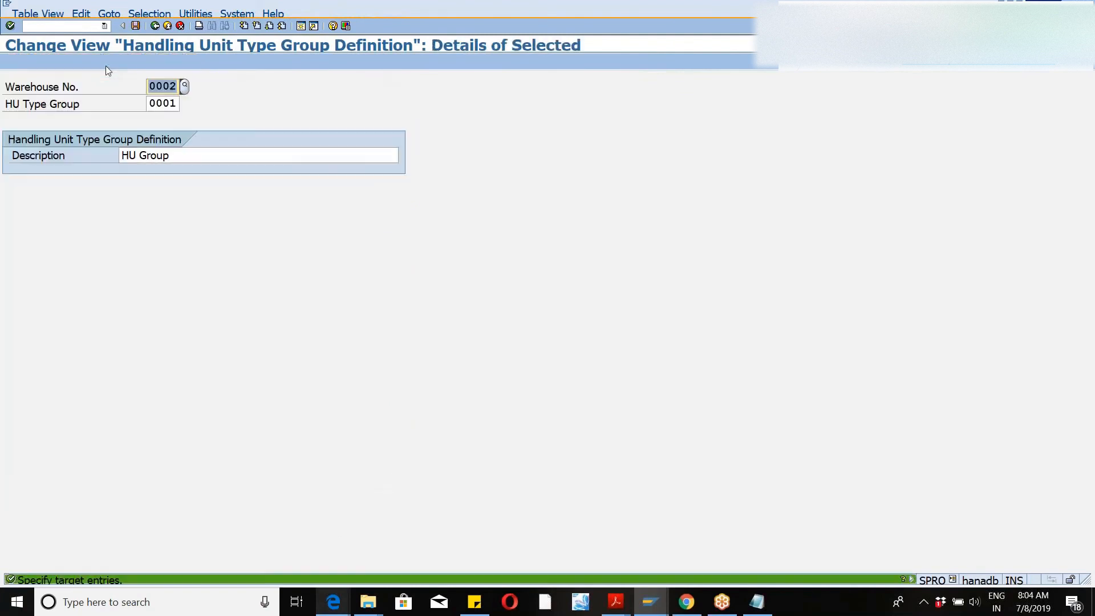
text(WM46)
key(Tab)
key(Tab)
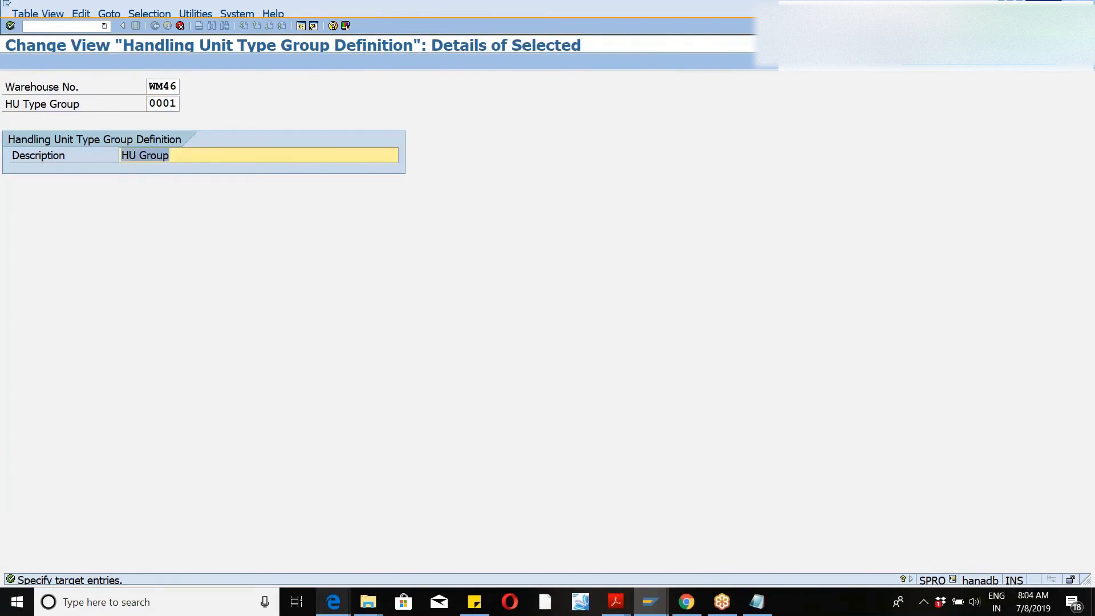
text(WM46)
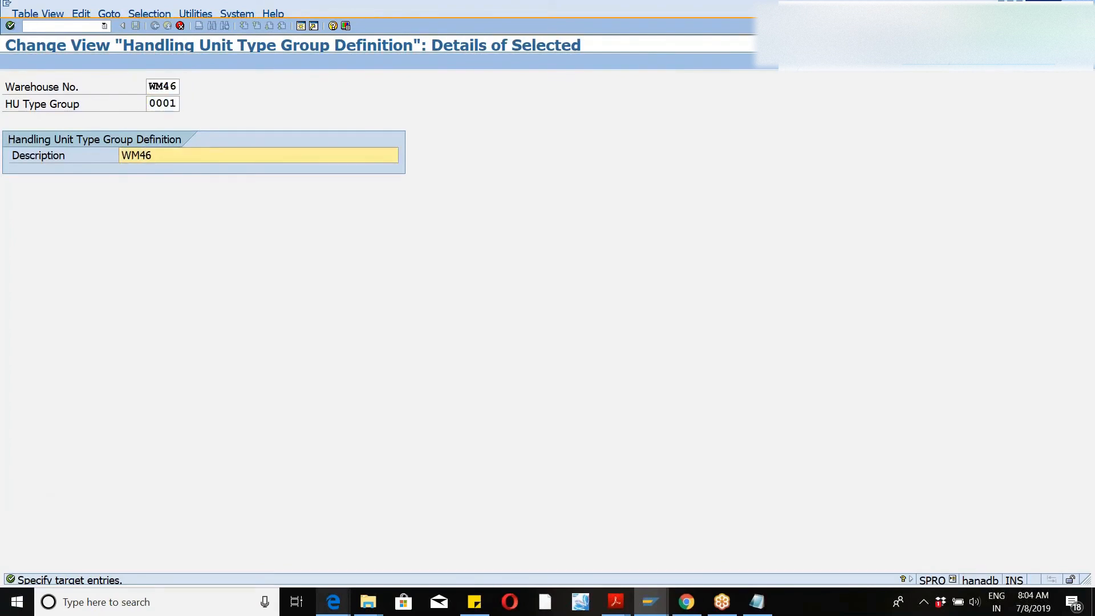
key(Return)
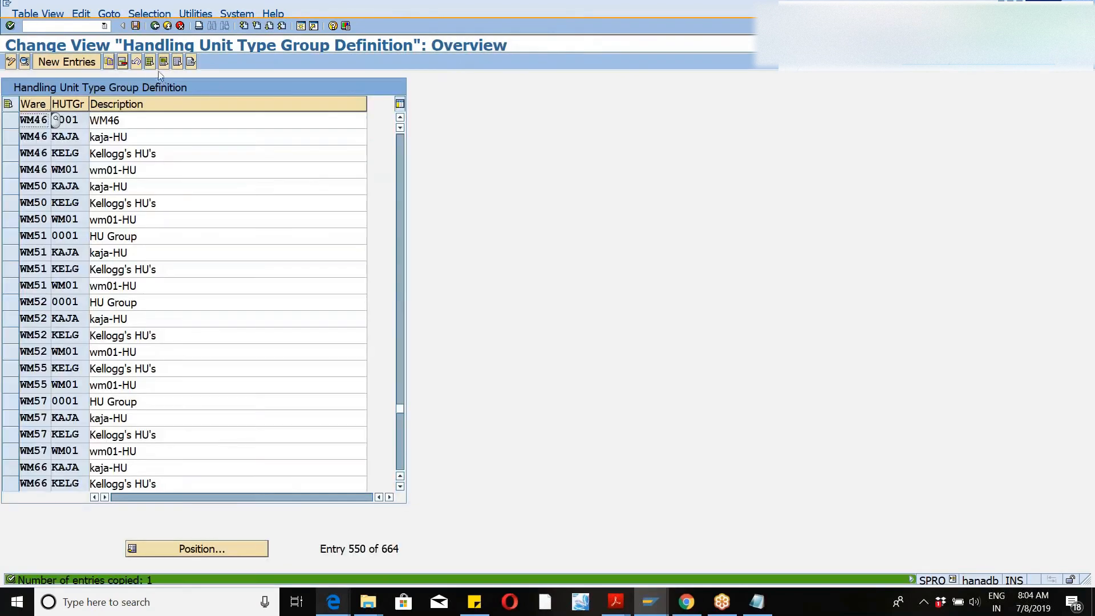
- Save the WM46 HU type group to the proposed customizing request and return to the implementation guide
click(135, 26)
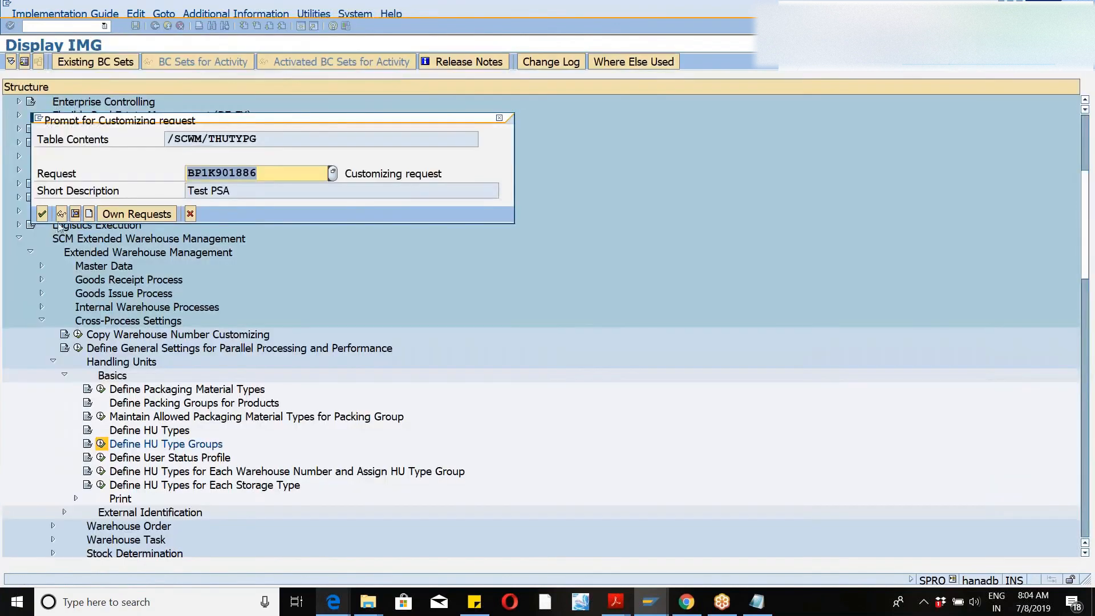
click(42, 214)
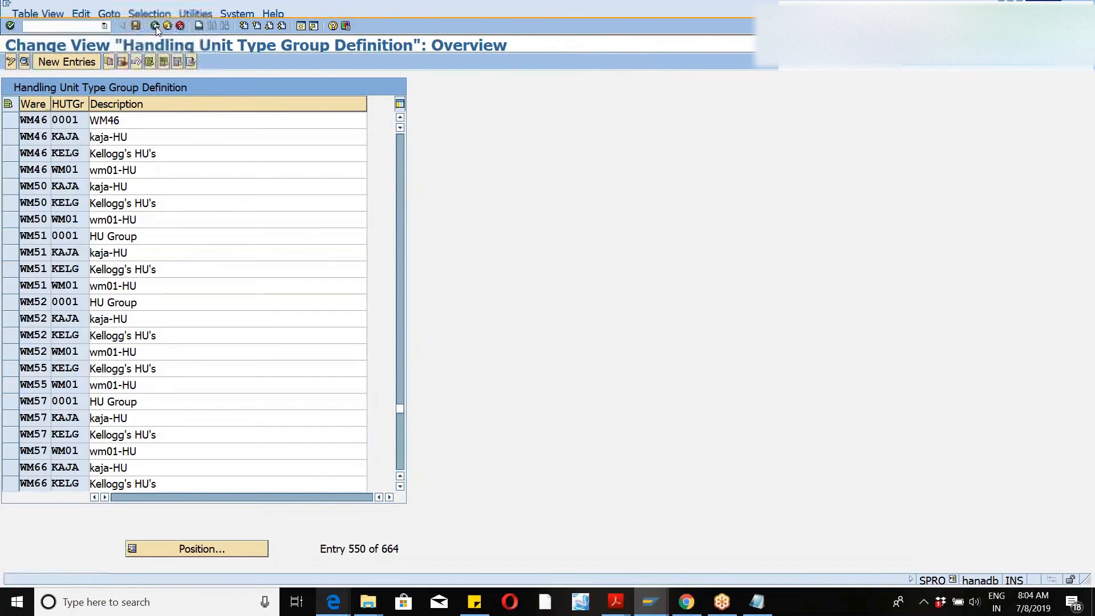
key(F3)
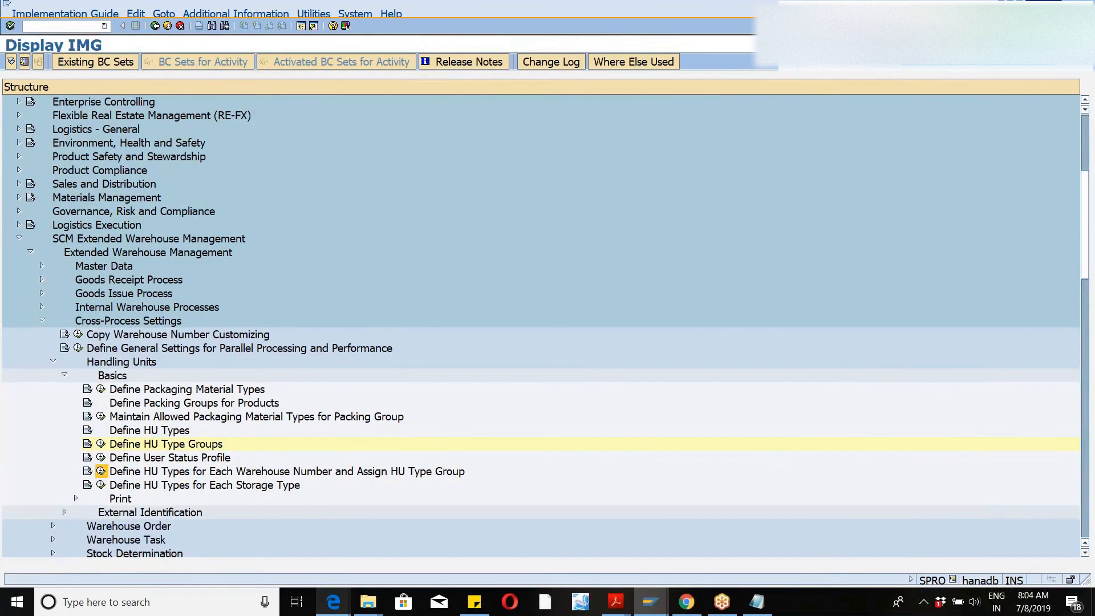
- Open Define HU Types for Each Warehouse Number and Assign HU Type Group, and position the list at warehouse WM46
click(101, 471)
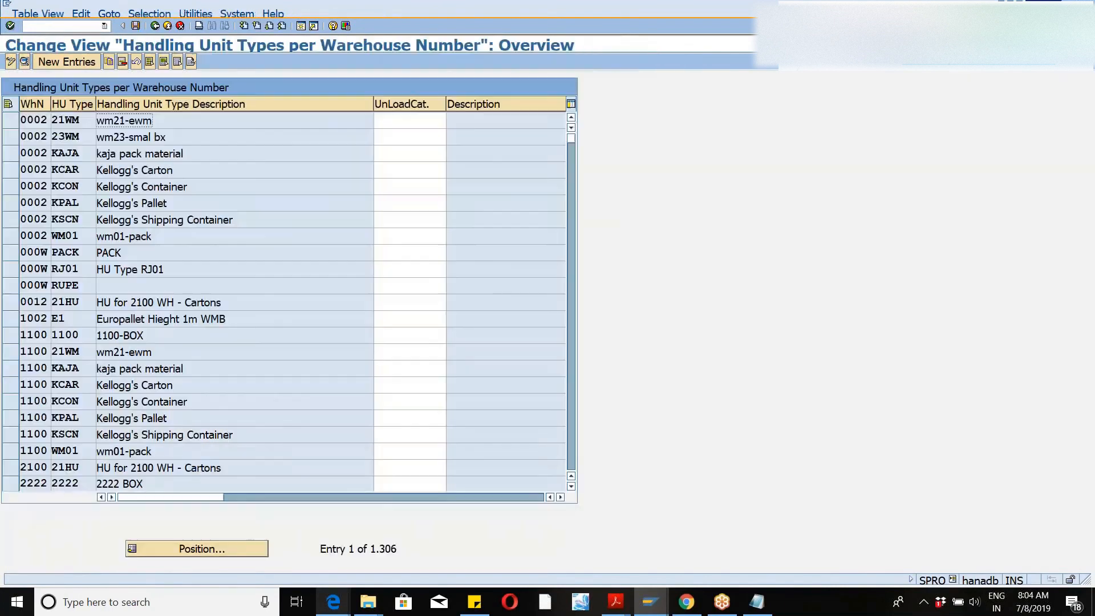
click(174, 551)
text(WM)
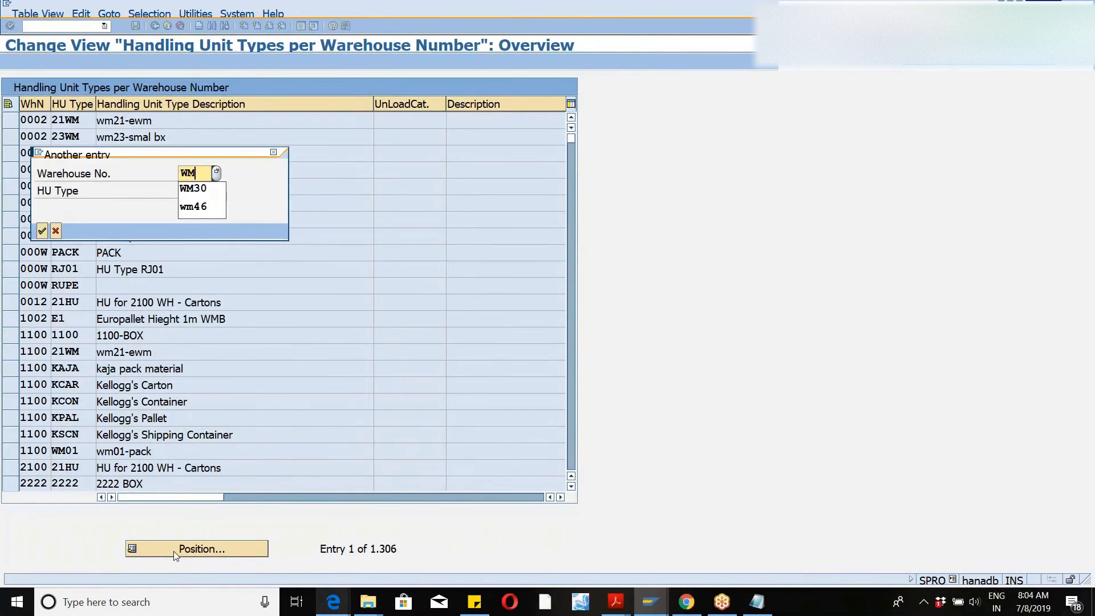
text(46)
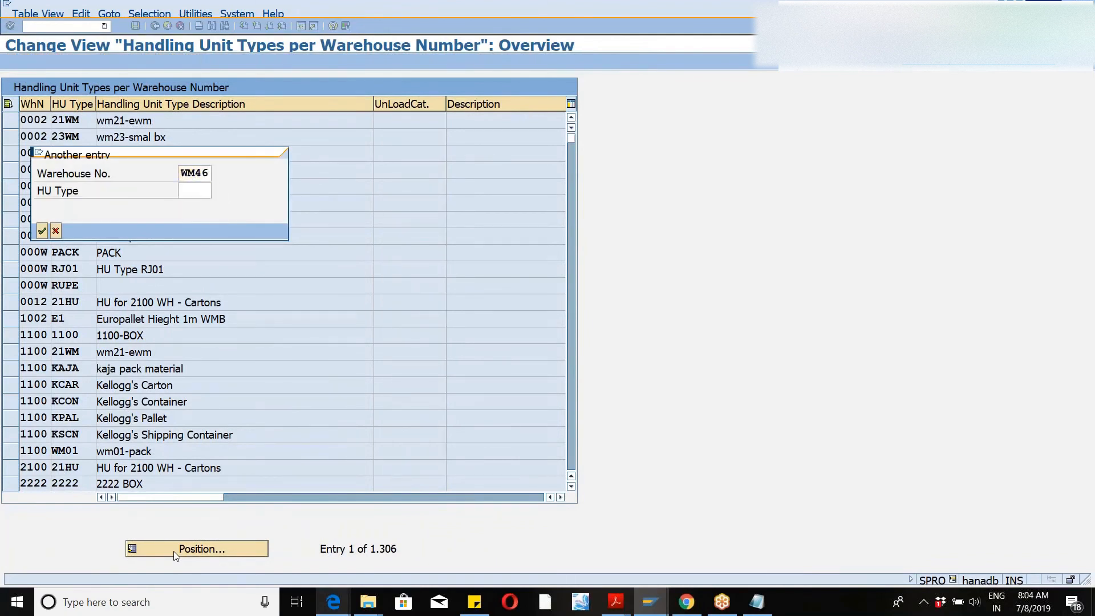
key(Return)
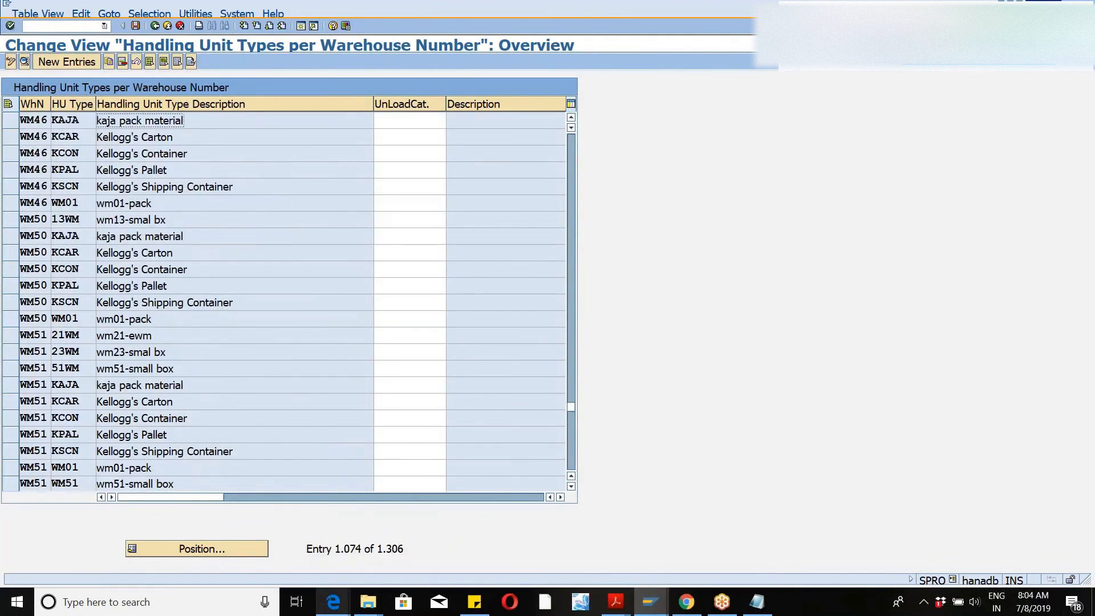
- Copy the WM46 entry for HU type KAJA as HU type 46WM, assigned to HU type group 0001
click(10, 120)
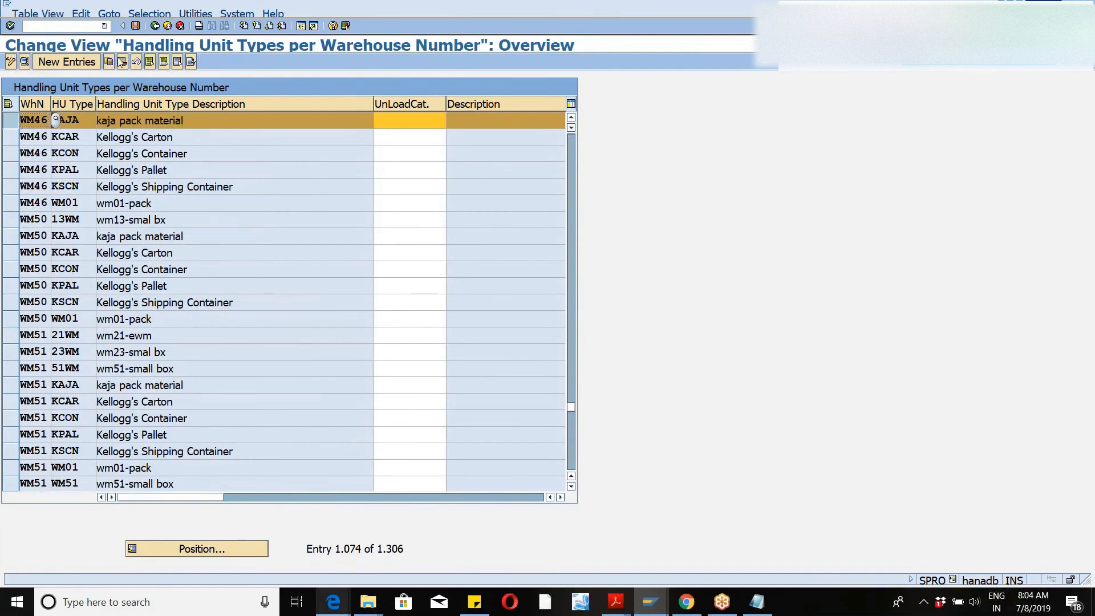
click(108, 62)
key(Tab)
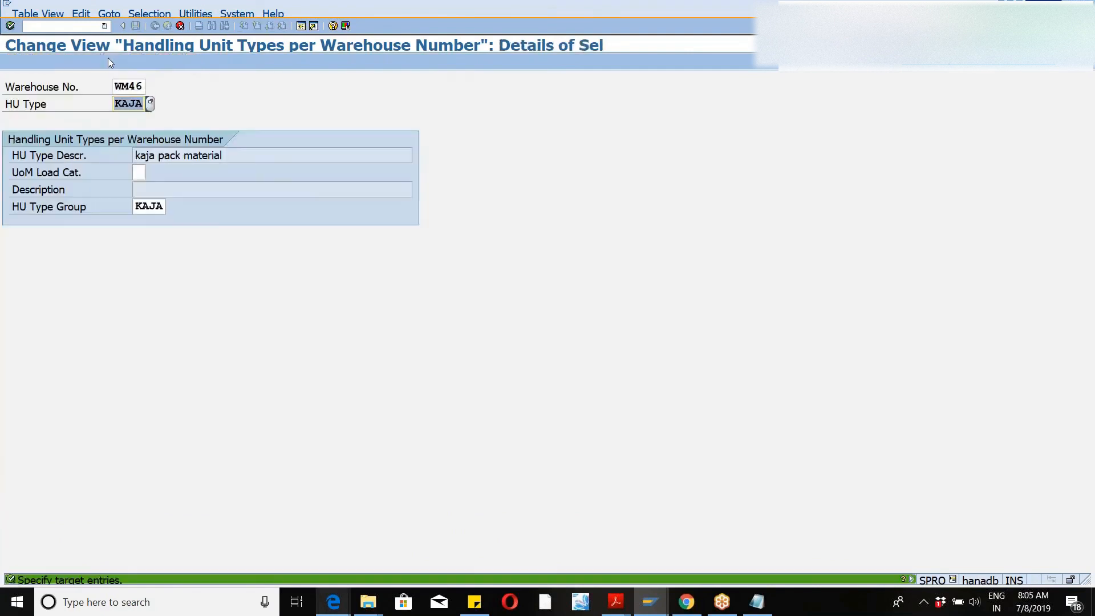
text(46WM)
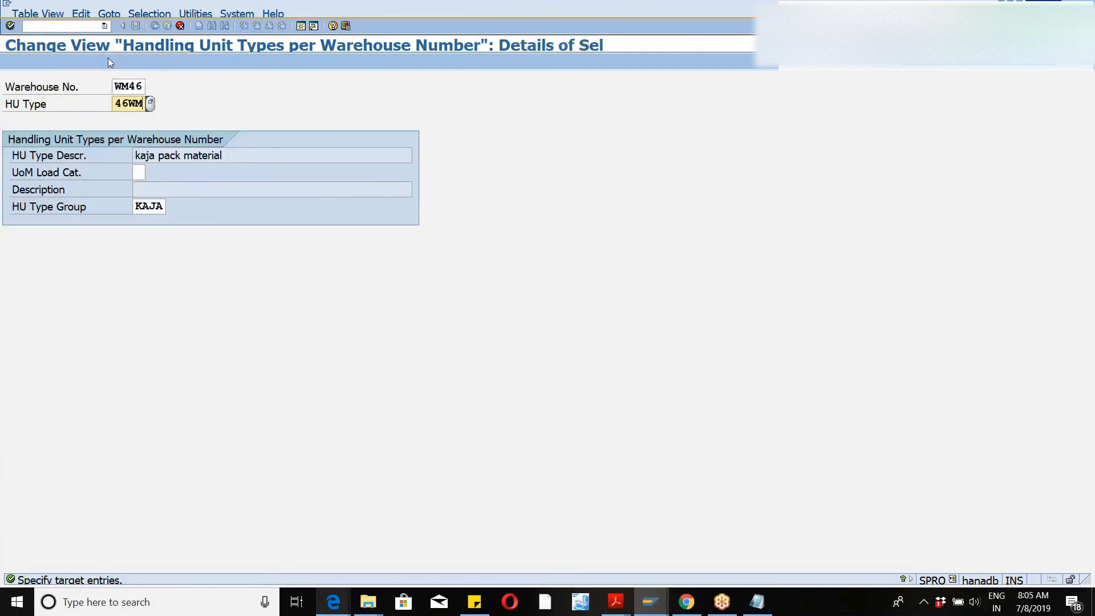
key(Tab)
key(Tab)
text(00)
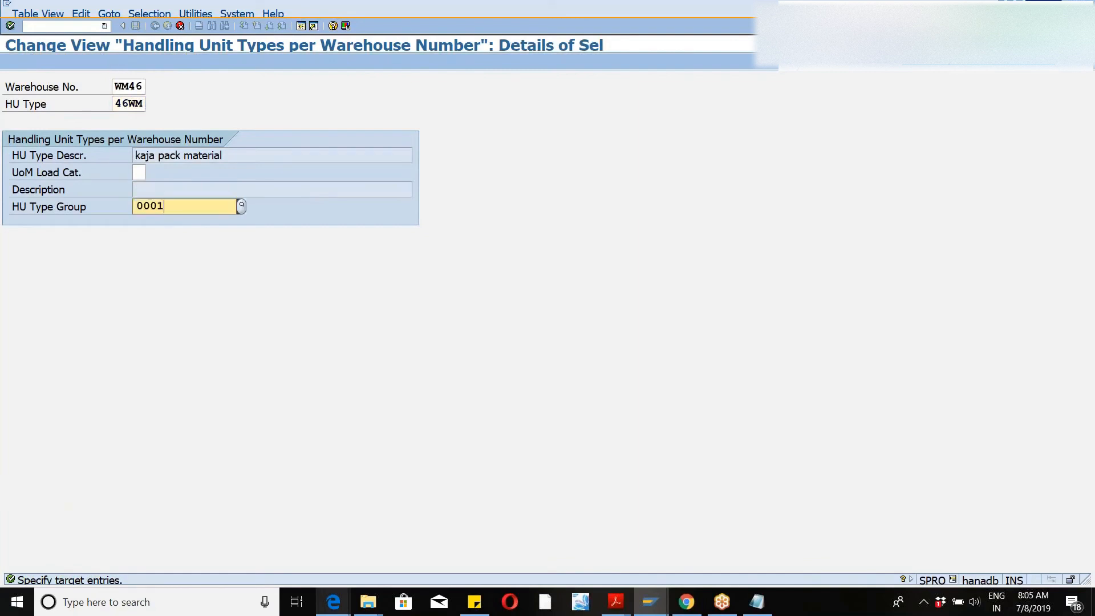
key(Return)
key(F4)
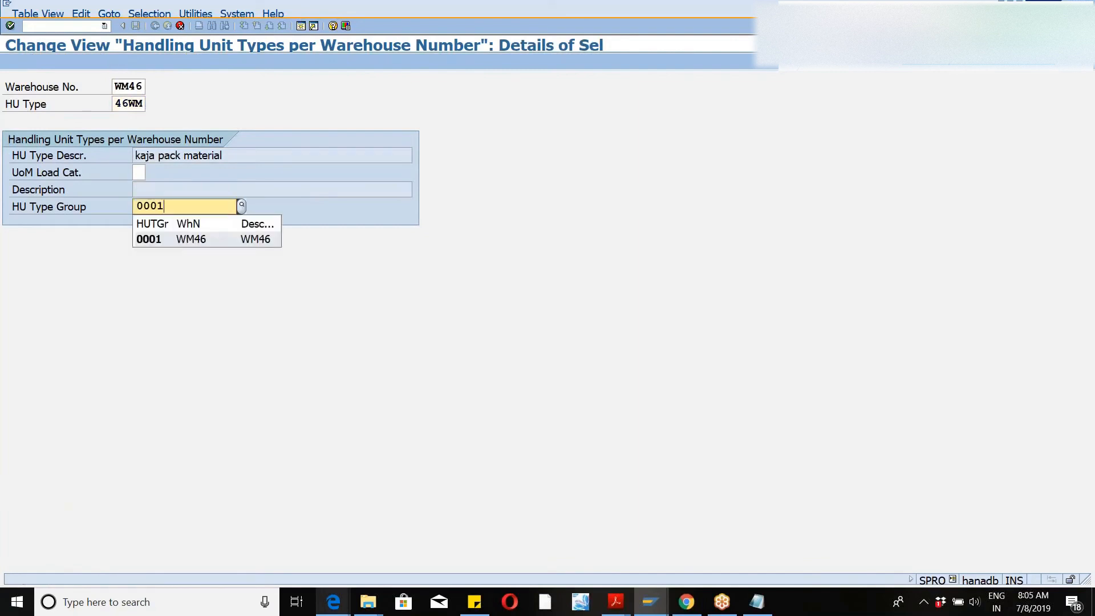
key(Down)
key(Return)
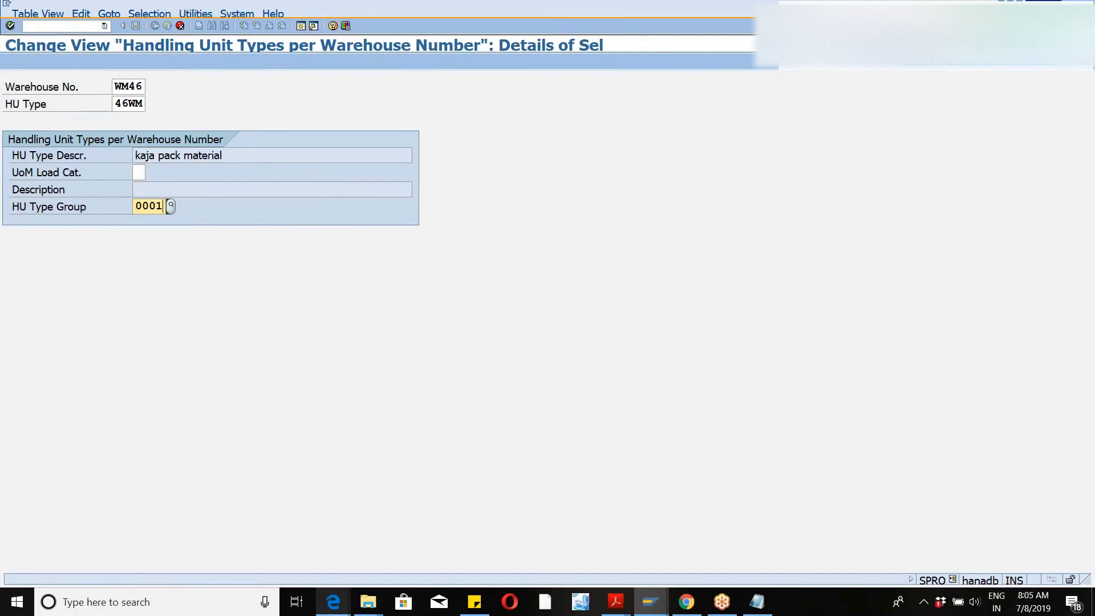
key(Return)
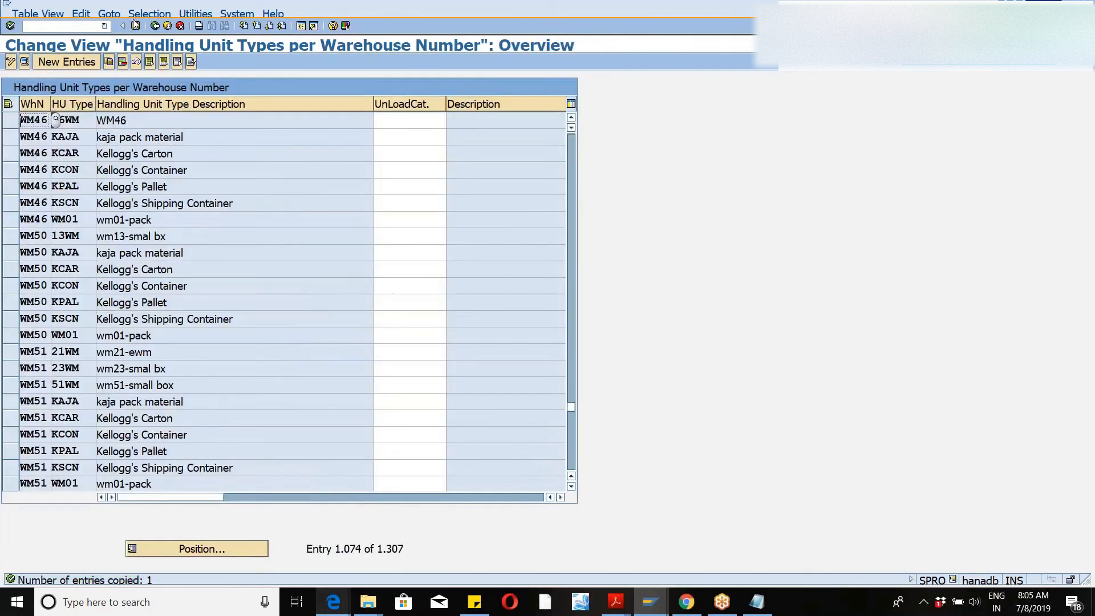
- Save the HU type 46WM assignment for WM46 to the proposed customizing request and return to the implementation guide
click(136, 26)
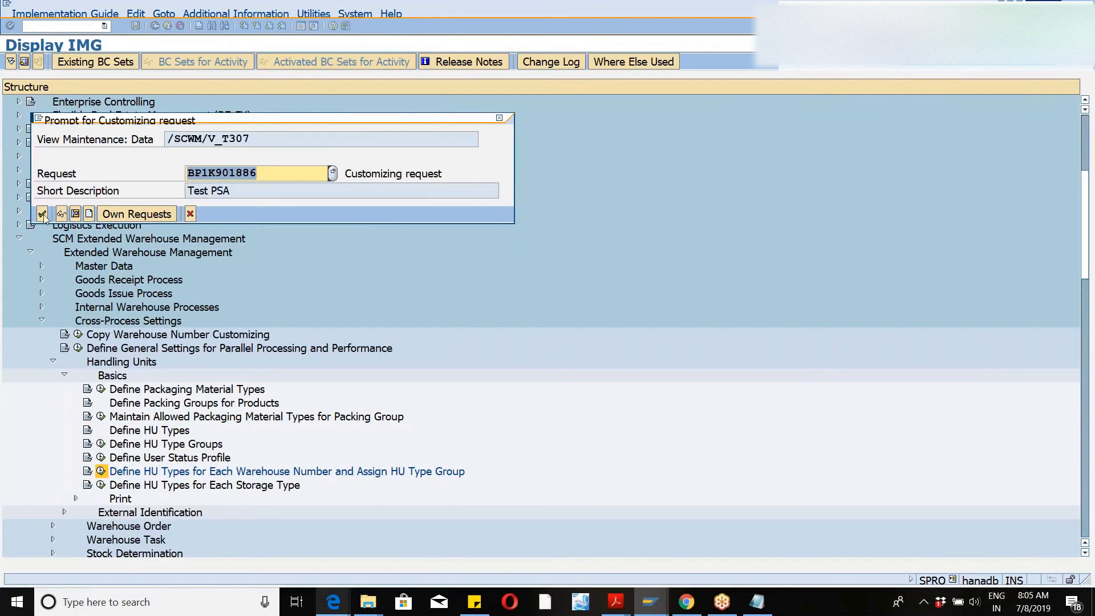
click(42, 214)
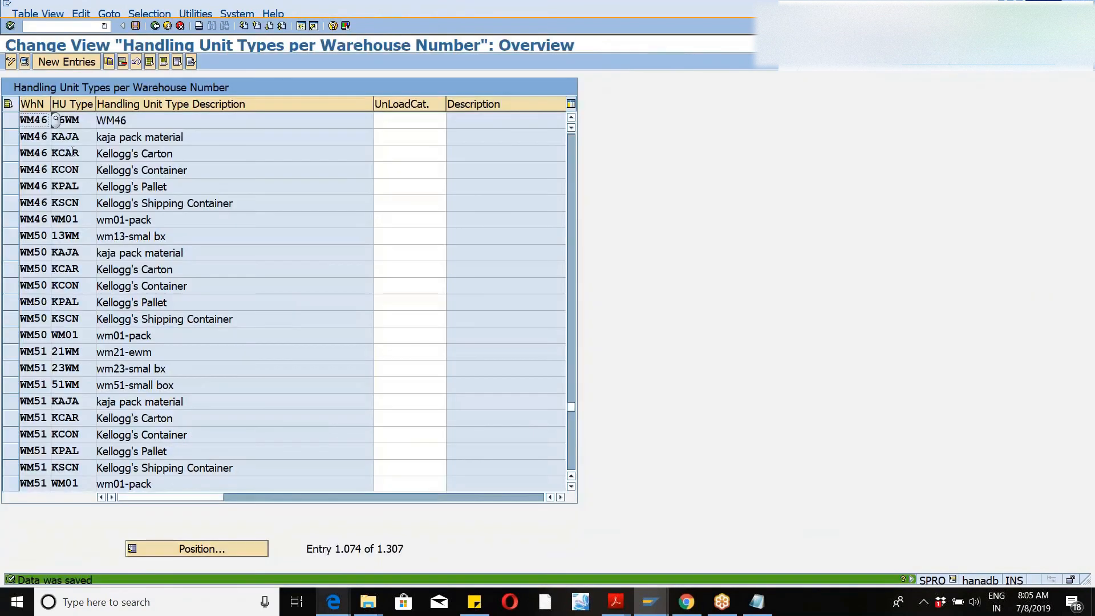
click(153, 26)
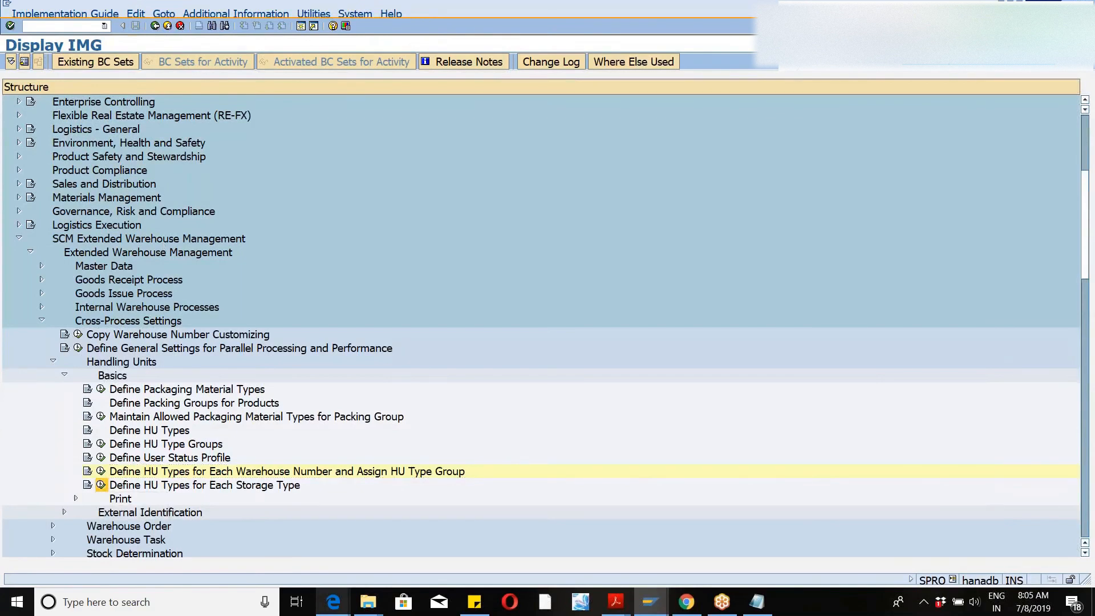
- Open Define HU Types for Each Storage Type and position the list at warehouse WM46
click(101, 485)
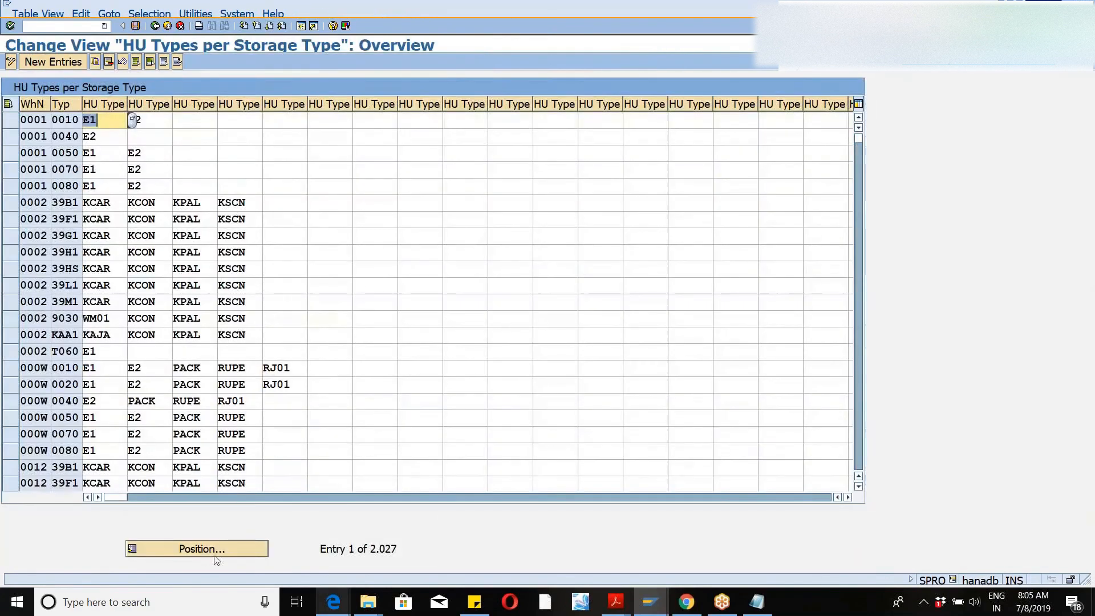
click(197, 549)
text(WM)
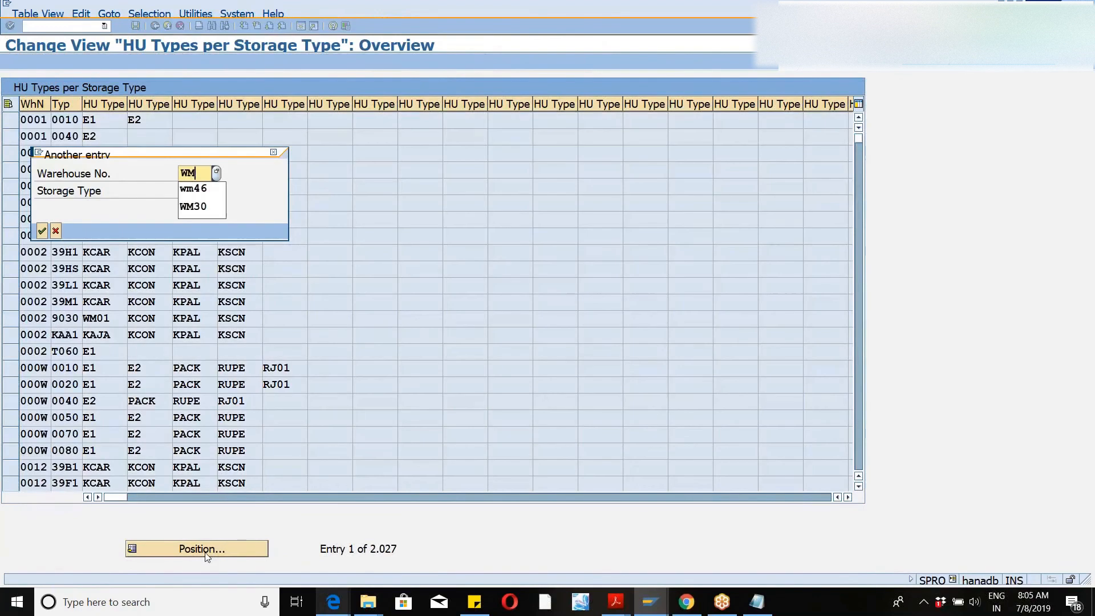
text(46)
key(Return)
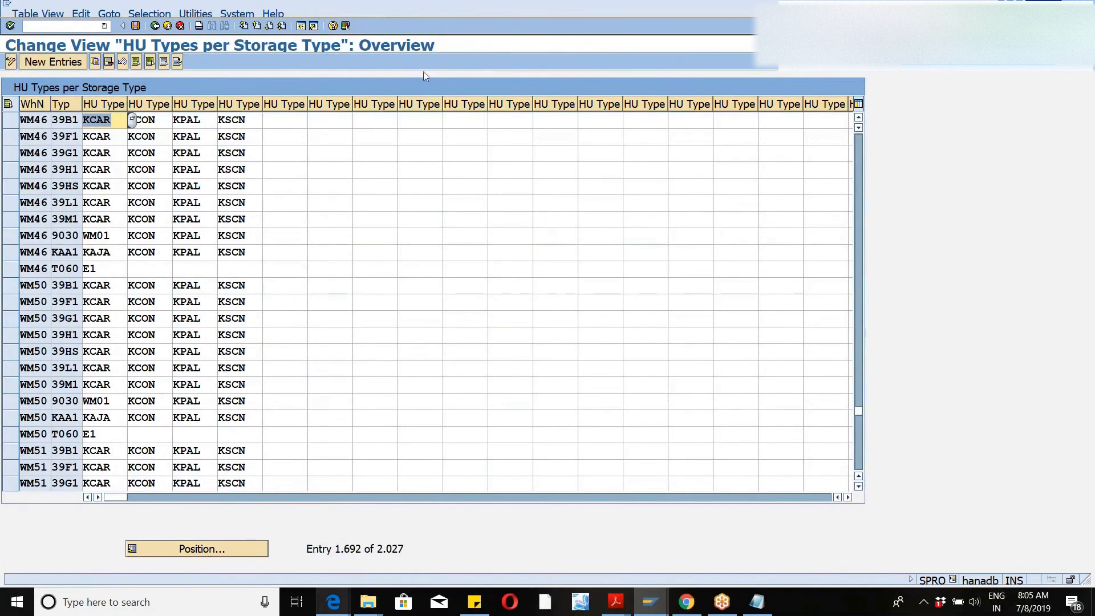
- Open an additional SAP session, then switch back to the HU Types per Storage Type view
click(306, 26)
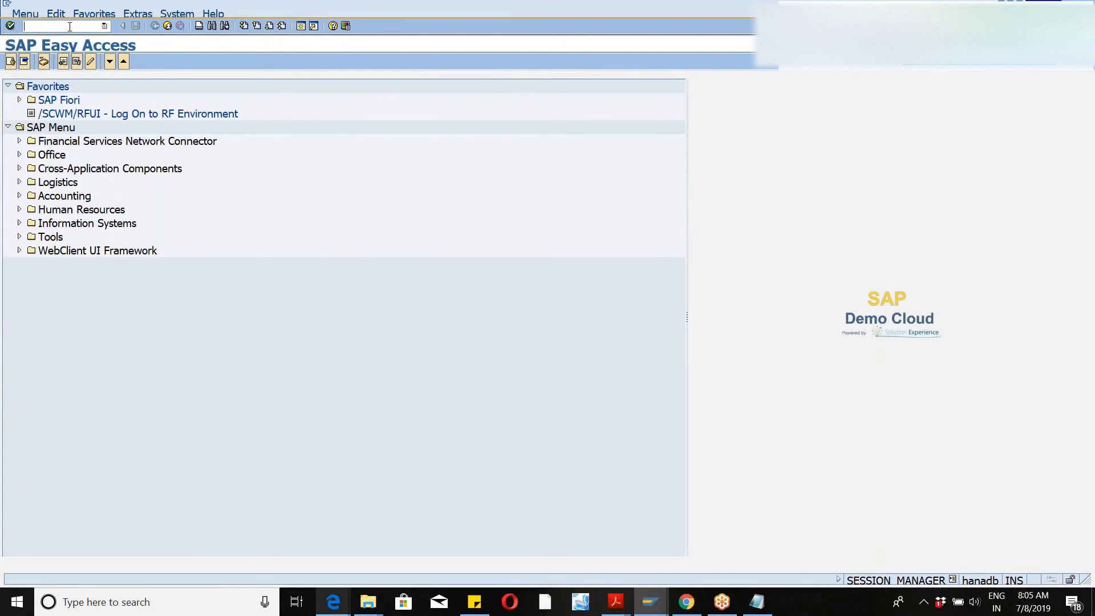
key(alt+Tab)
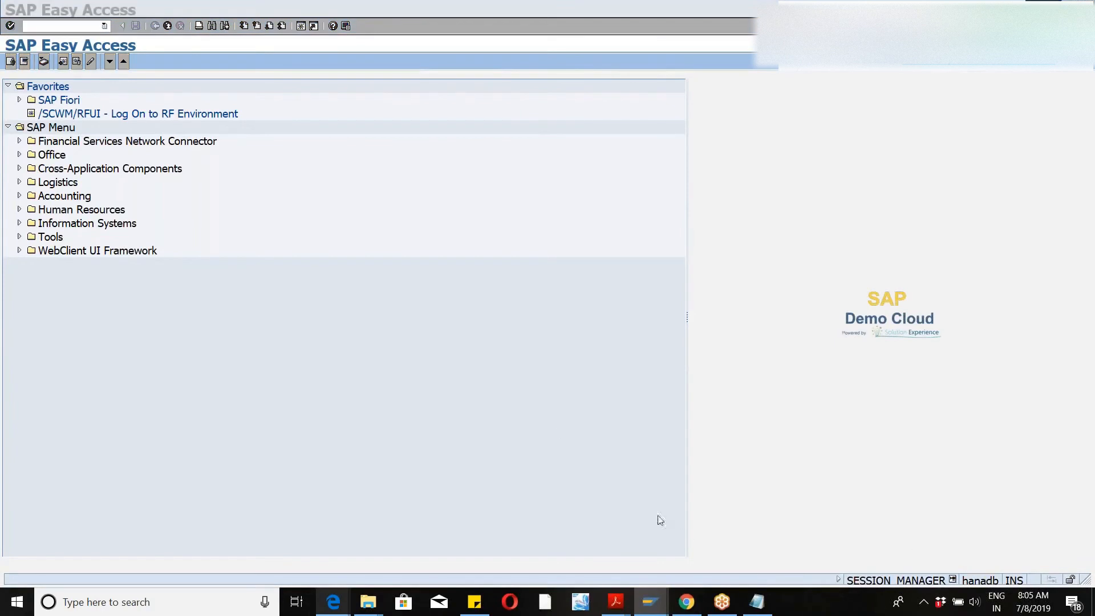
click(658, 587)
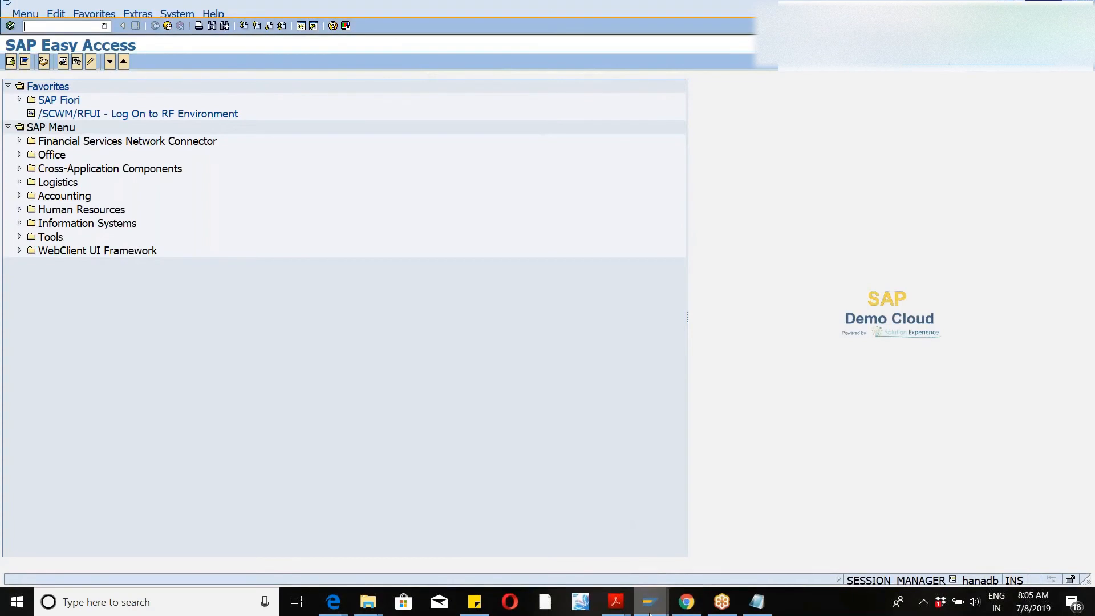
click(650, 615)
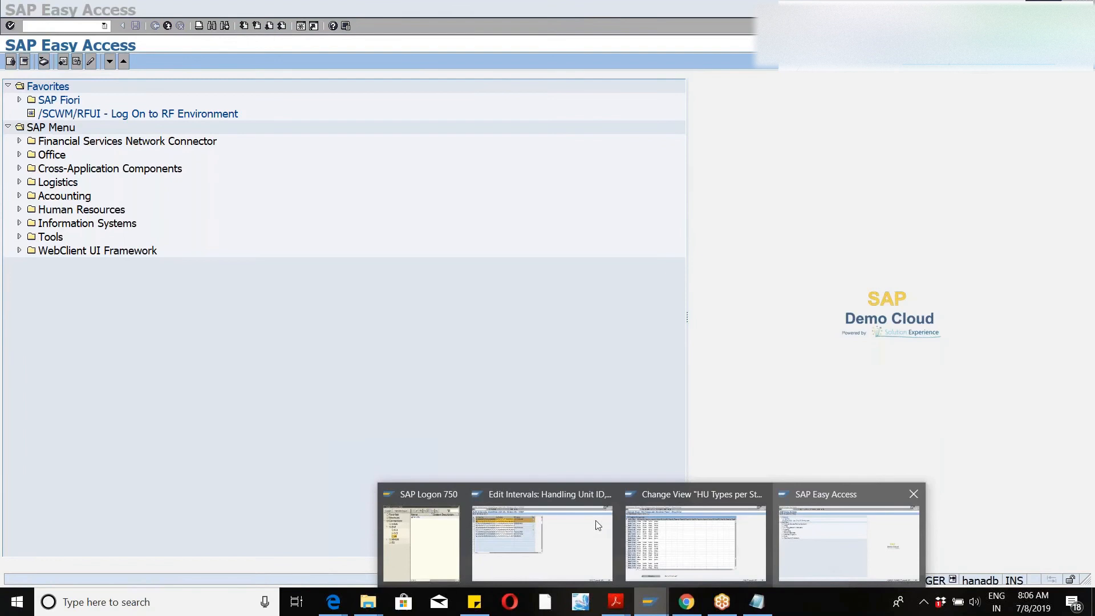
key(alt+Tab)
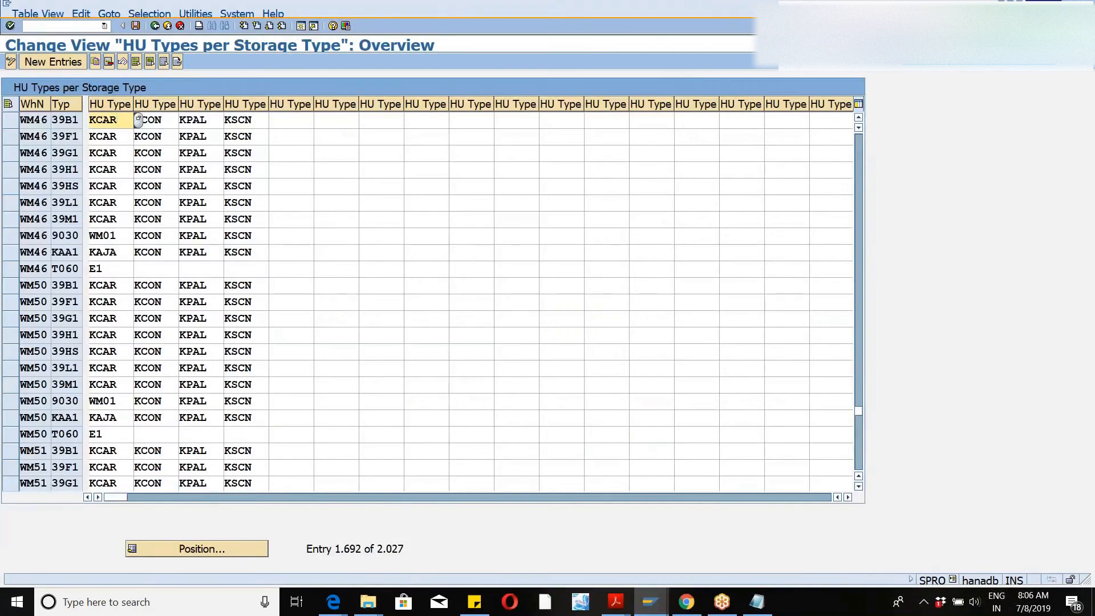
- Copy the WM46 entry for storage type 39B1 to storage type HIGH, adding 46WM as its fifth HU type
click(11, 122)
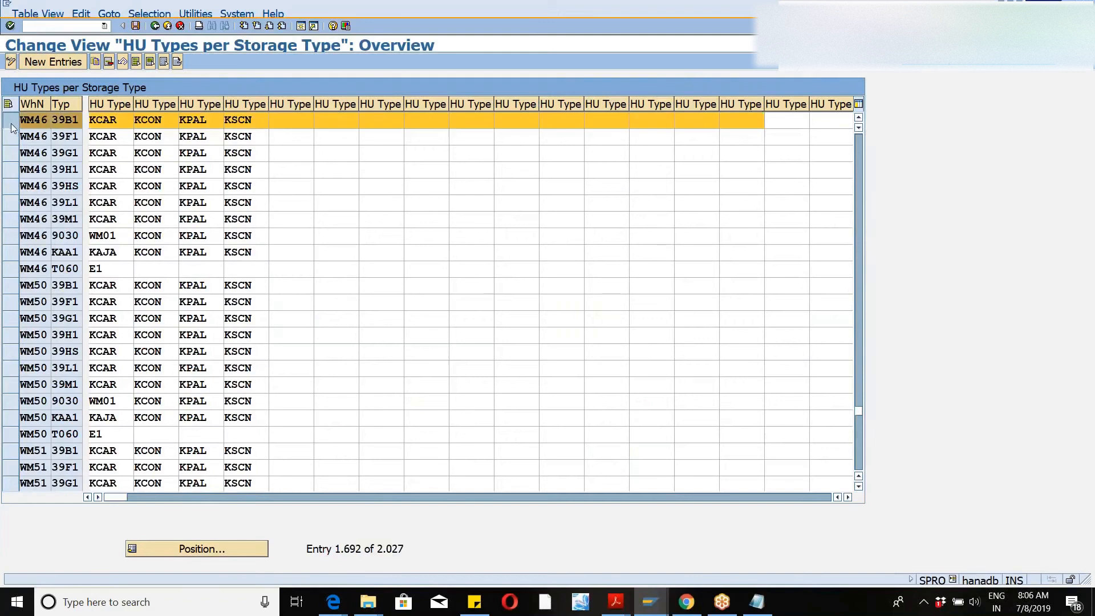
click(95, 61)
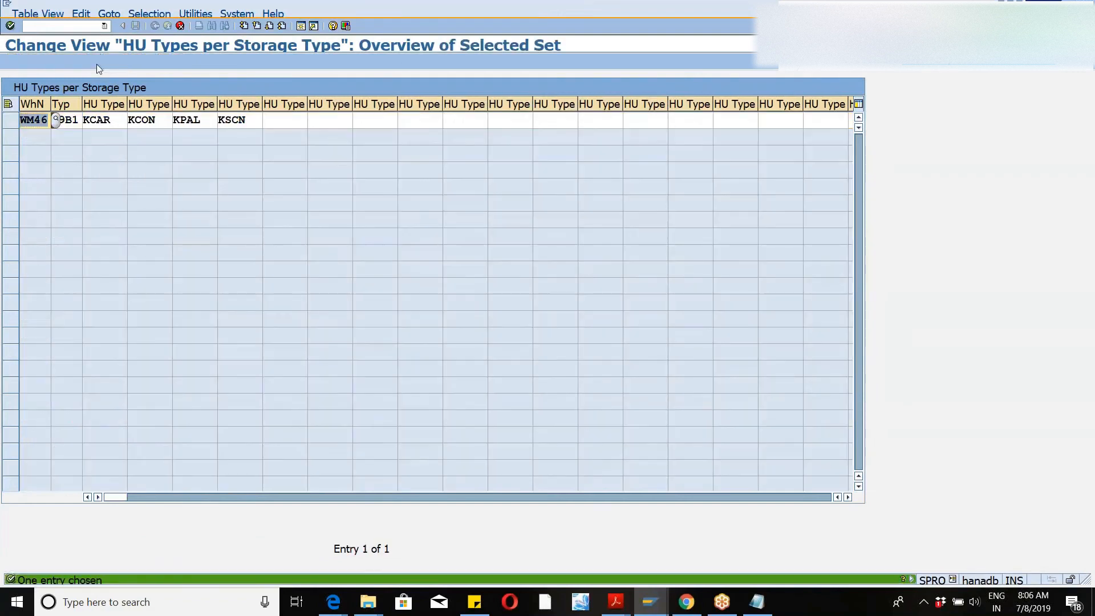
key(Tab)
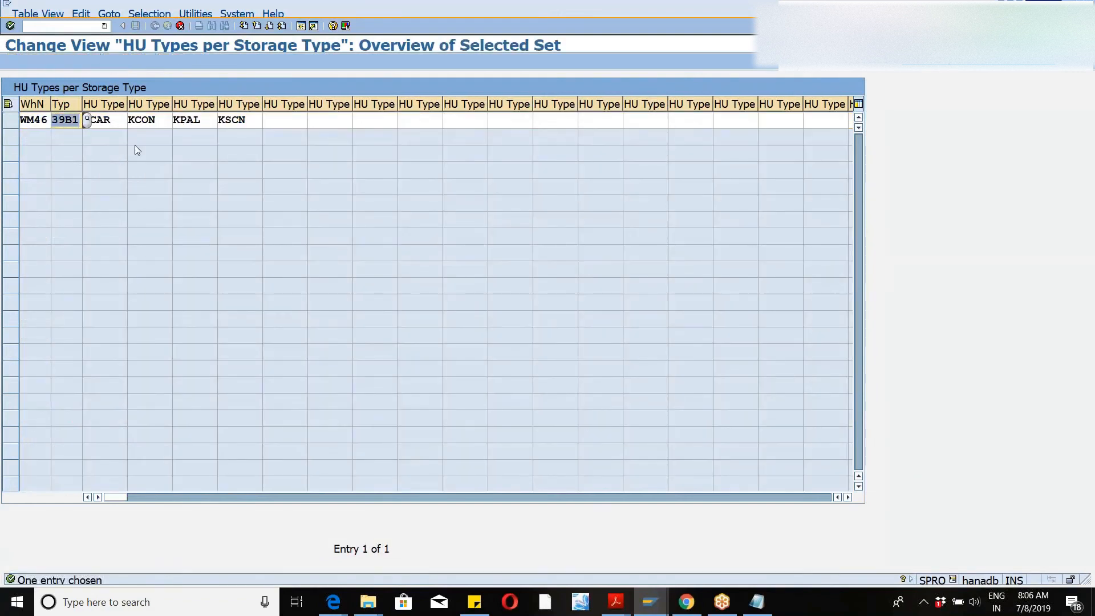
text(HIGH)
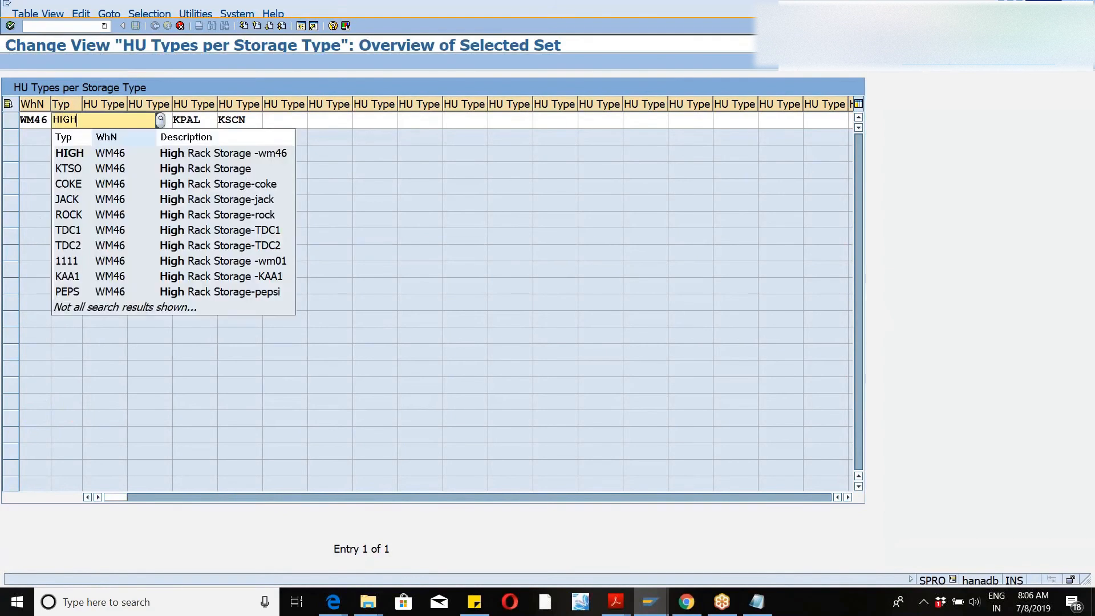
key(Tab)
key(Tab)
key(Tab)
key(Tab)
key(Tab)
key(Tab)
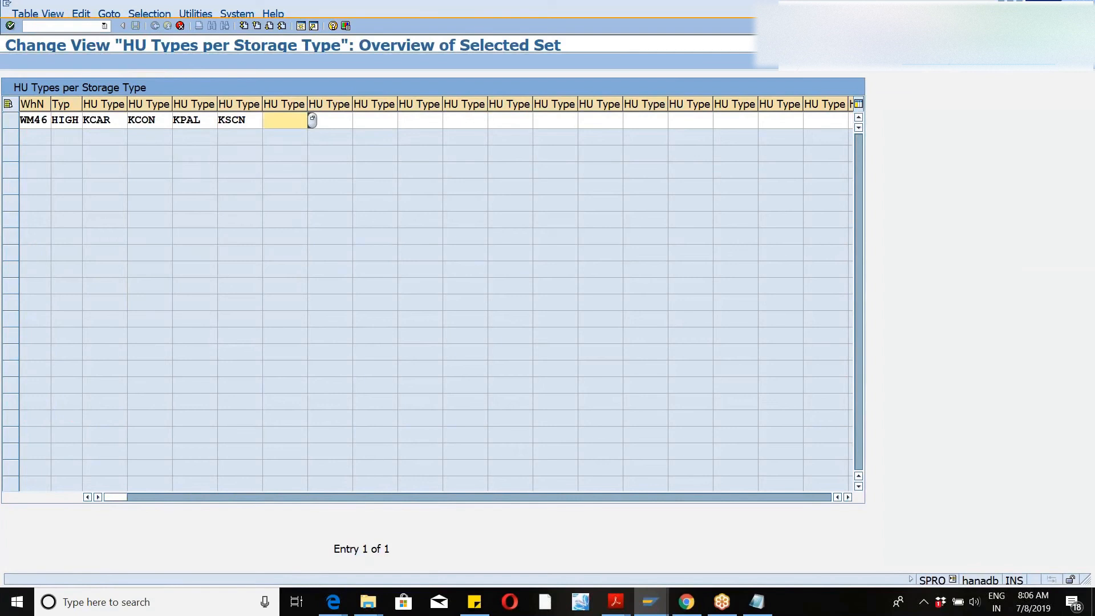
text(46WM)
key(Return)
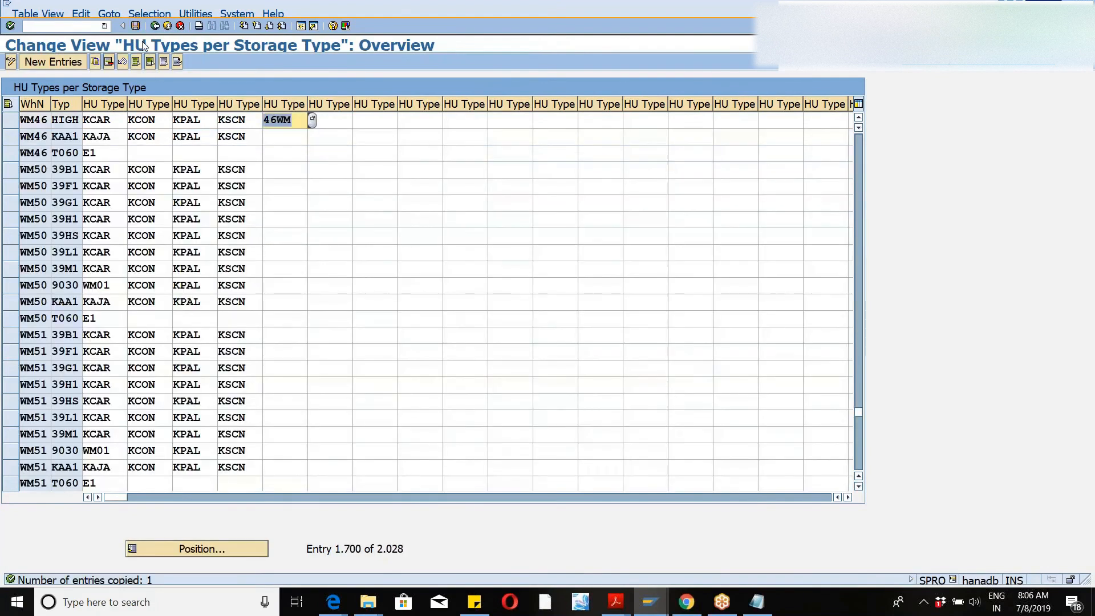
- Save the storage type HIGH assignment to the proposed customizing request and return to the implementation guide
click(136, 26)
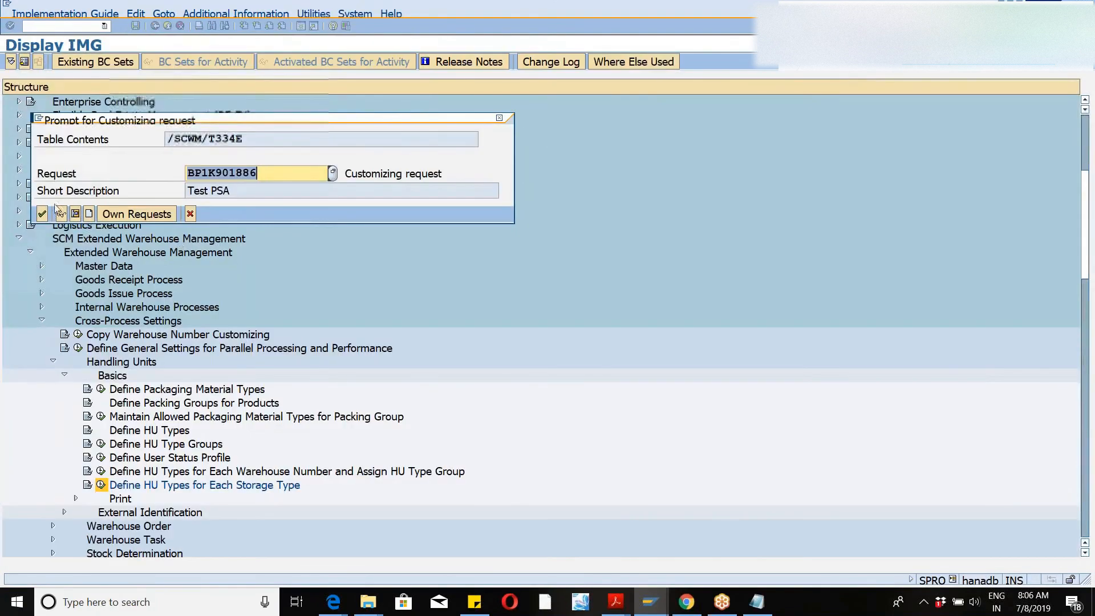
click(42, 213)
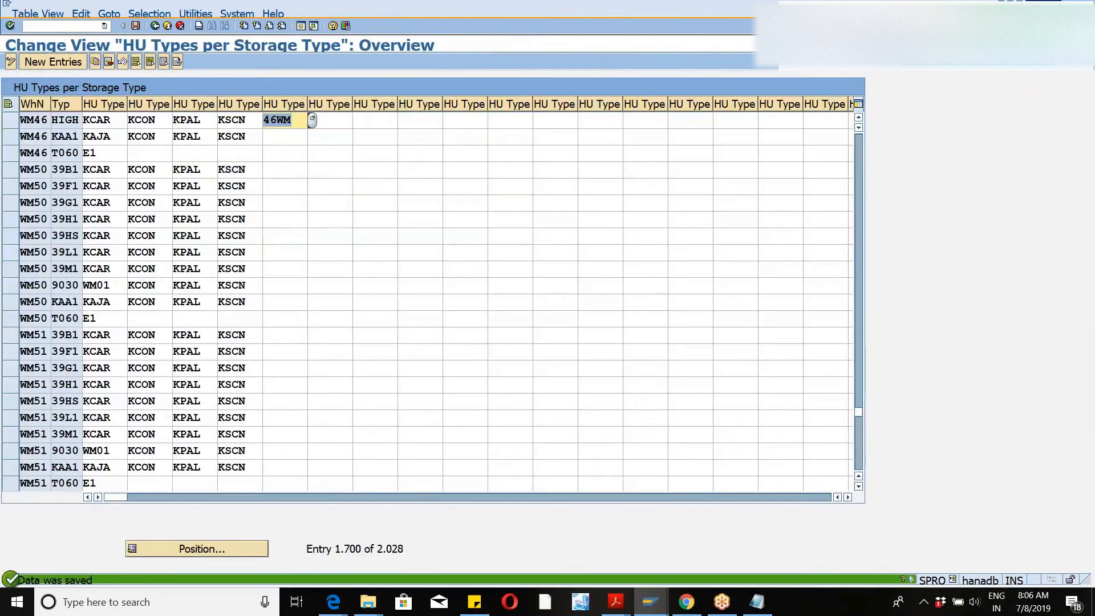
click(155, 27)
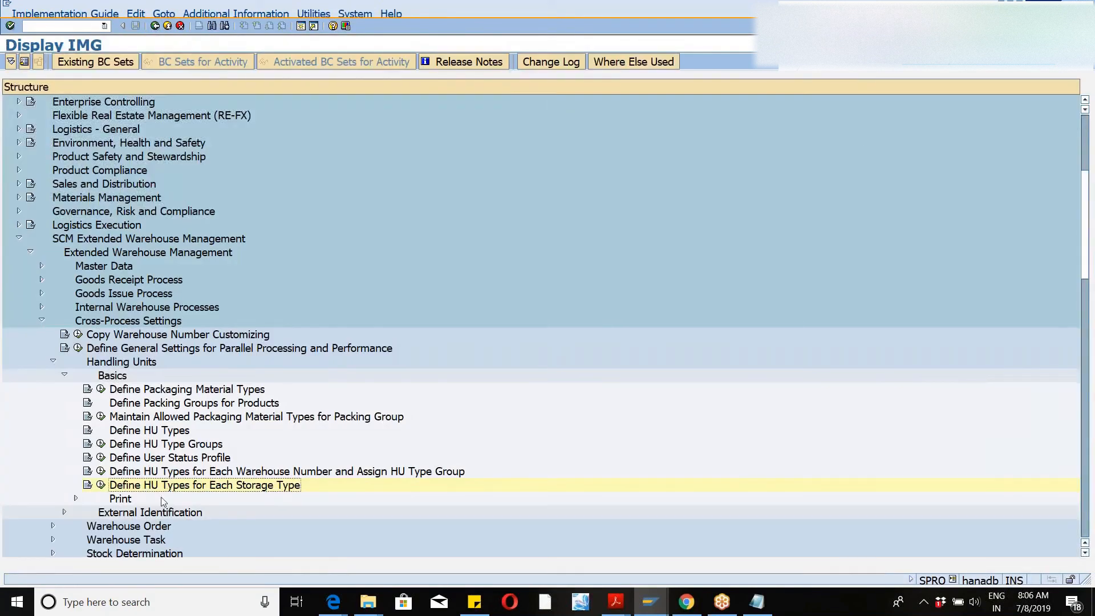
- Open Define Number Range for HU Identification under External Identification and edit the intervals for warehouse WM46
click(63, 512)
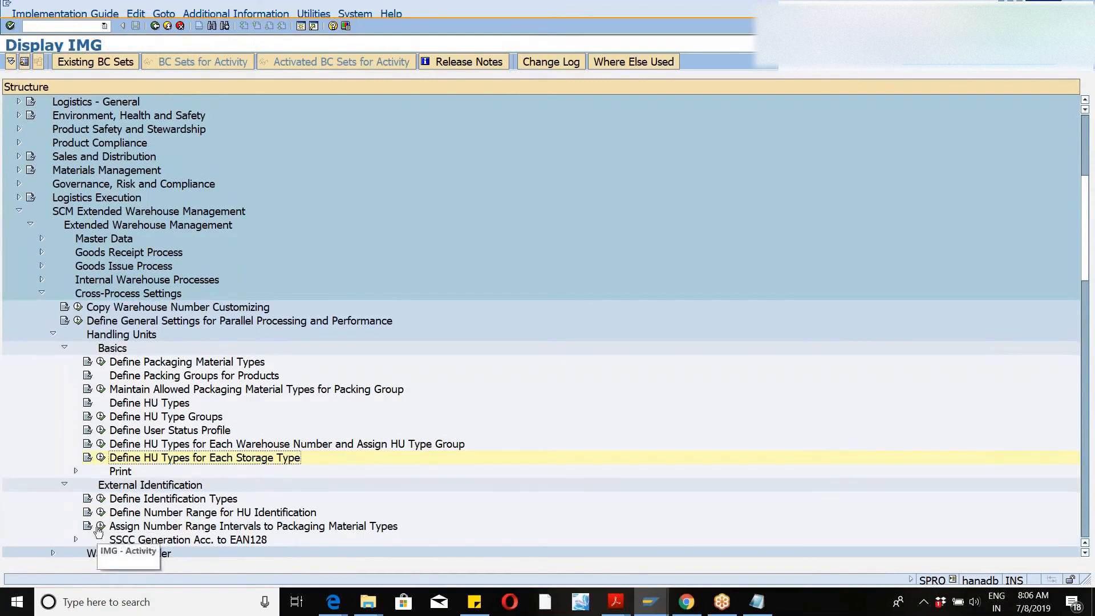
click(101, 513)
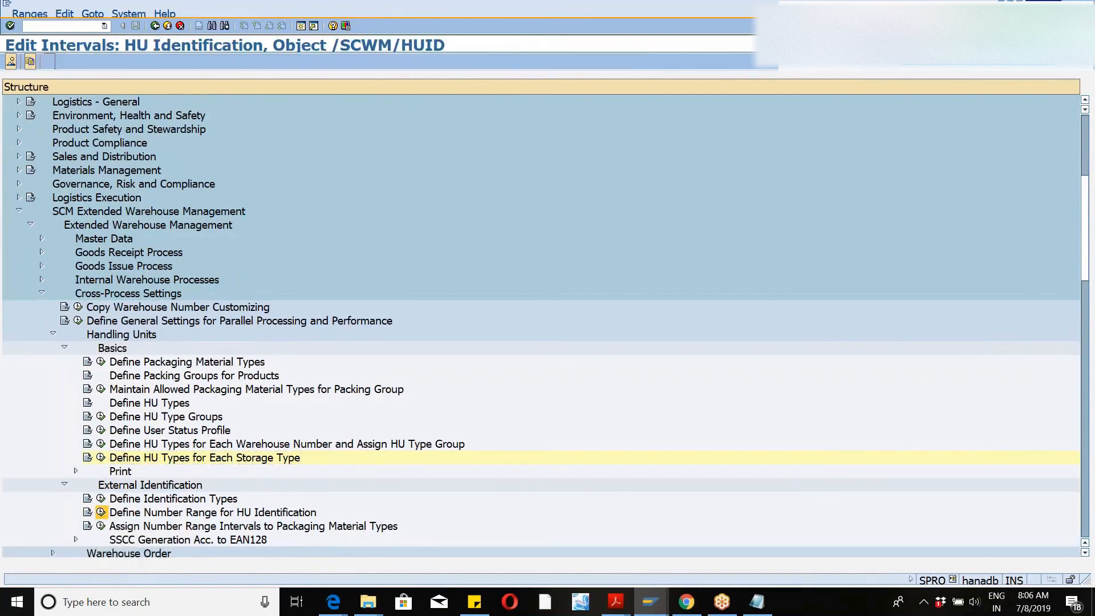
text(WM46)
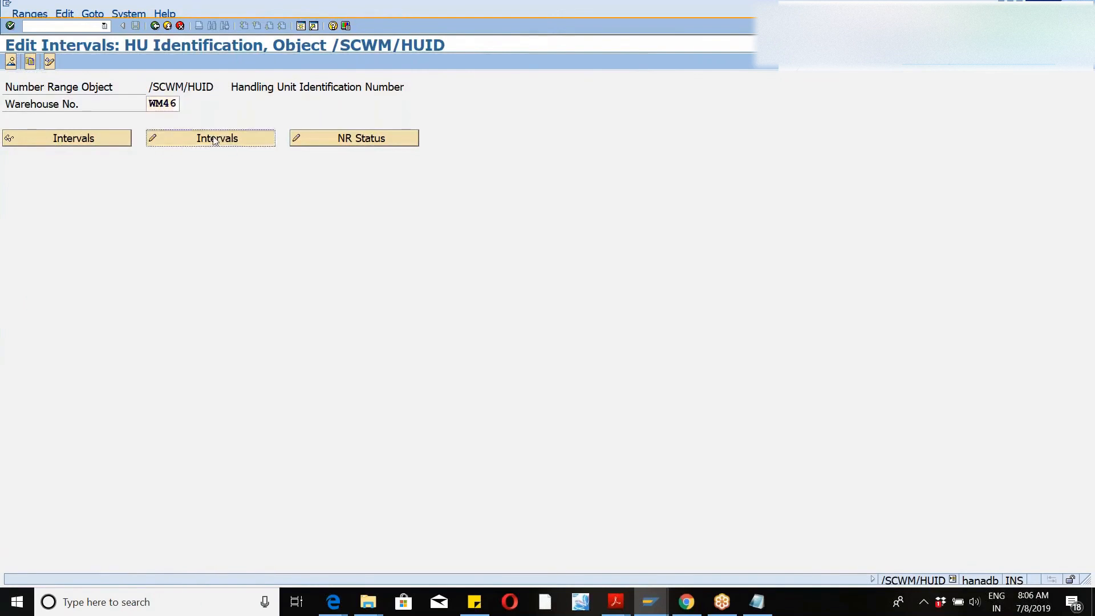
click(236, 136)
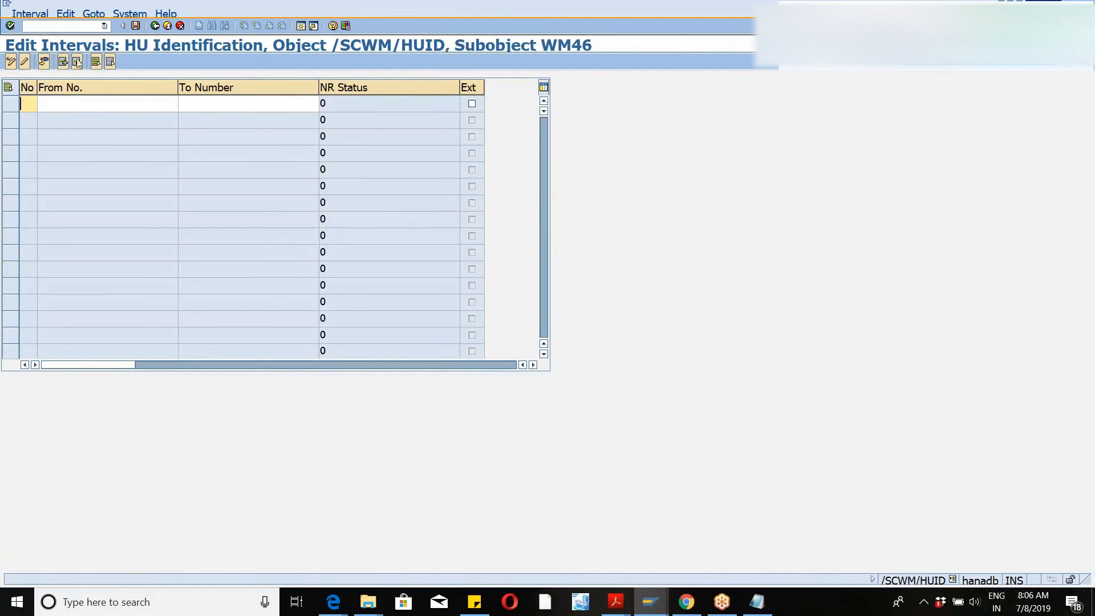
- Look up the Handling Unit ID (HU_VEKP) intervals in the other session and return to the WM46 intervals
key(shift+F3)
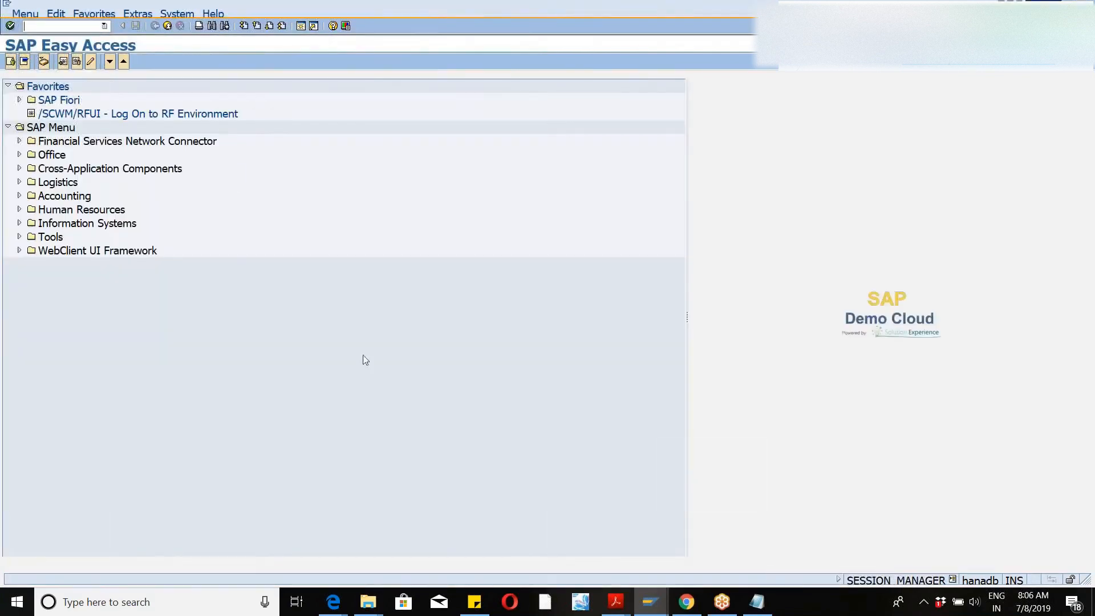
click(650, 600)
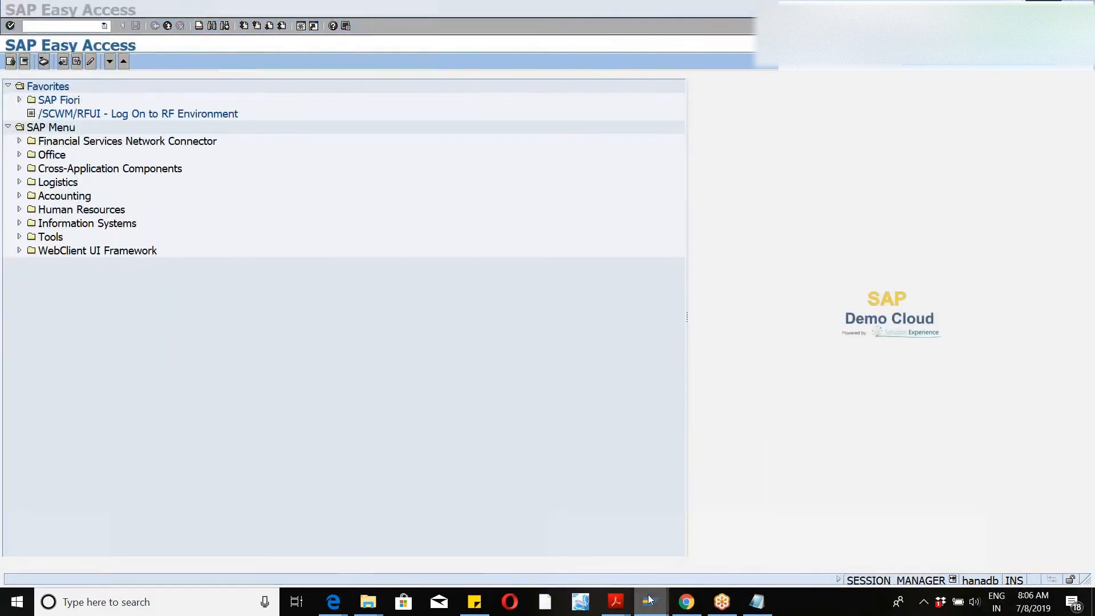
click(531, 543)
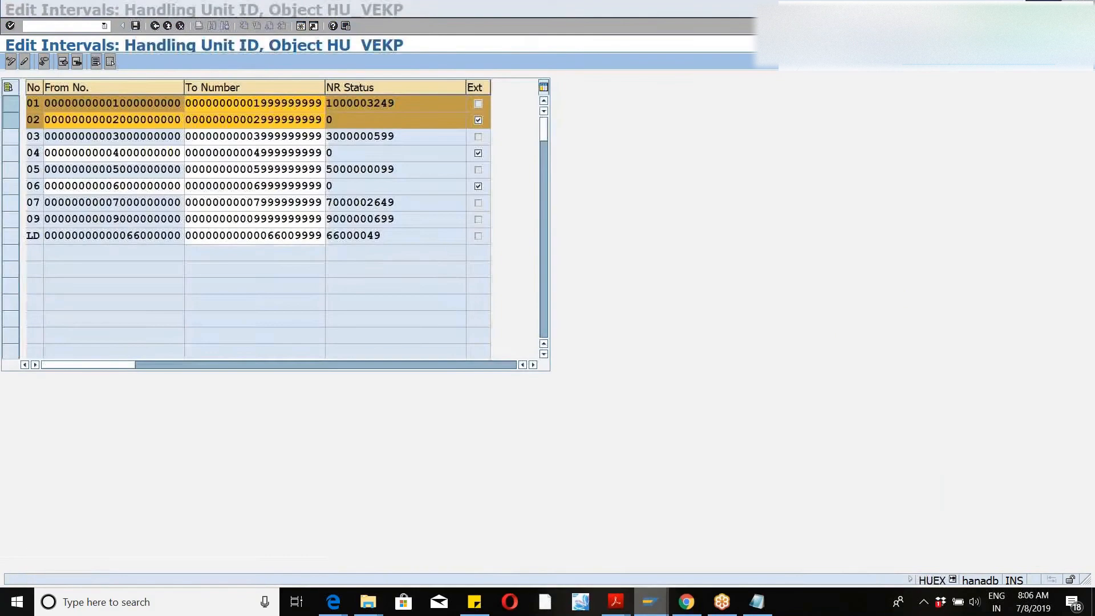
click(650, 601)
click(490, 545)
click(650, 602)
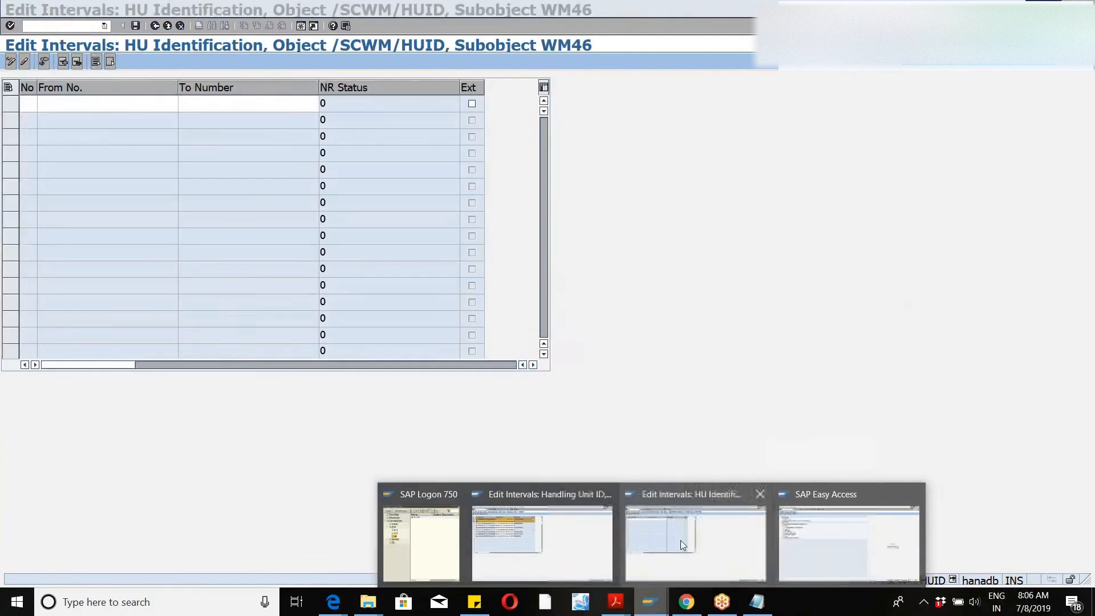
click(679, 539)
text(01)
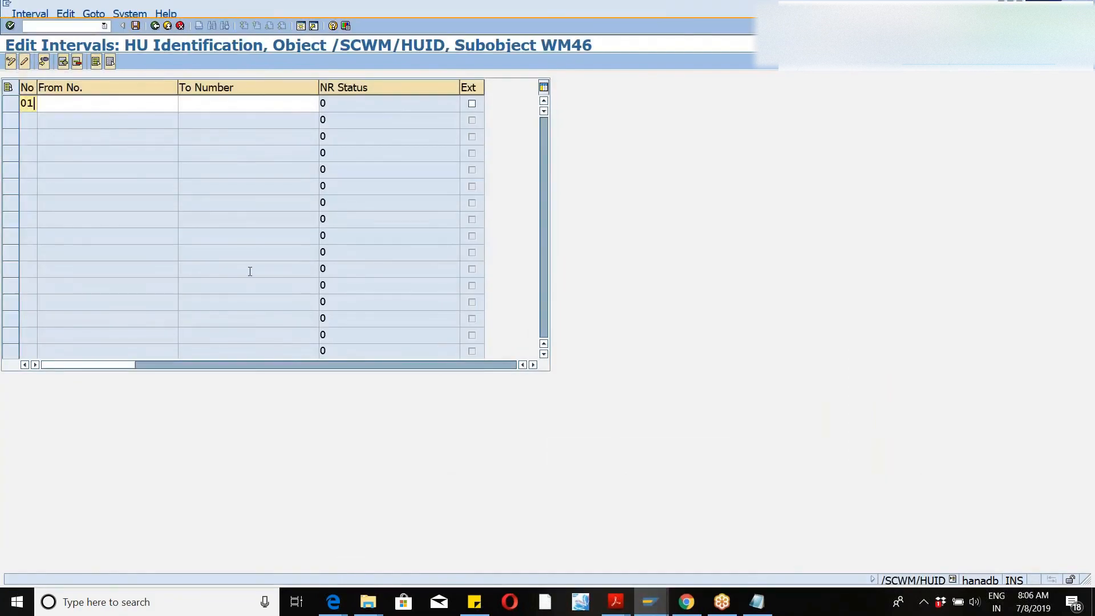
key(alt+Tab)
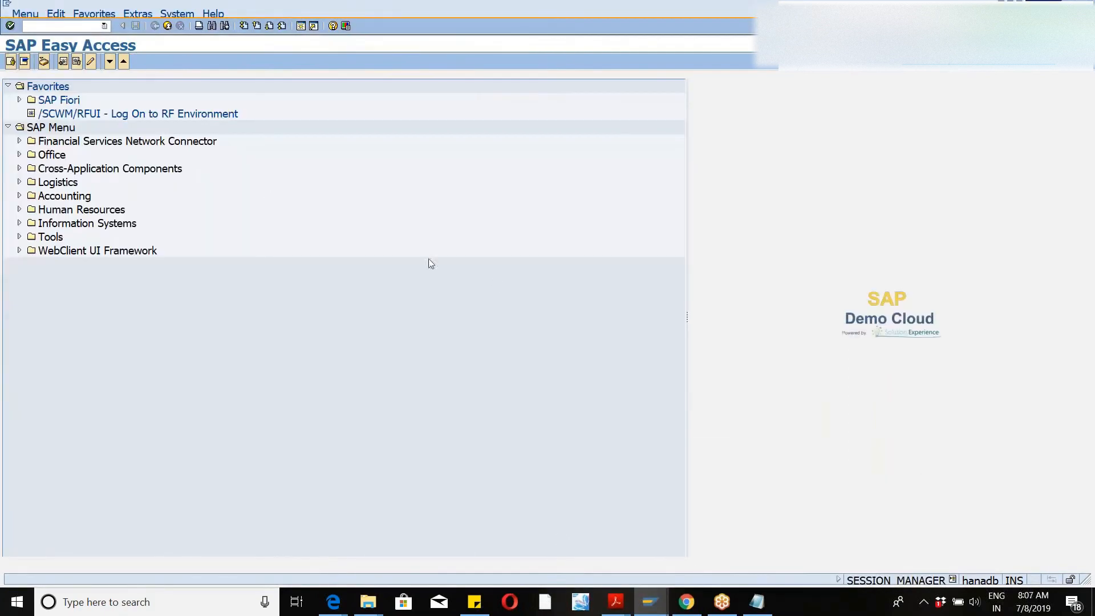
click(173, 26)
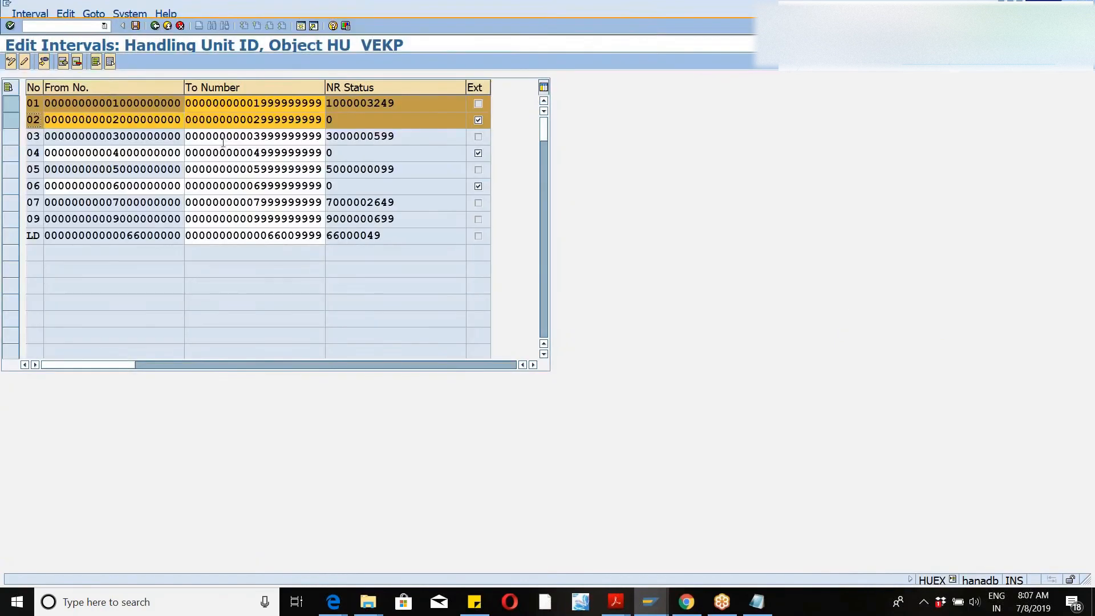
drag(47, 106, 190, 118)
key(alt+Tab)
key(ctrl+v)
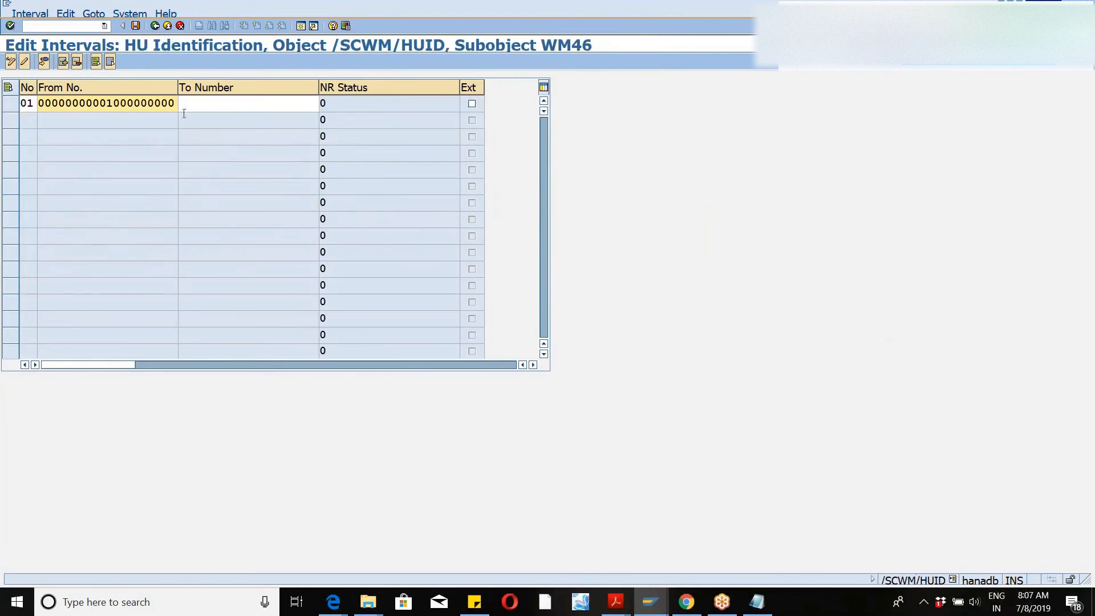
click(197, 103)
key(alt+Tab)
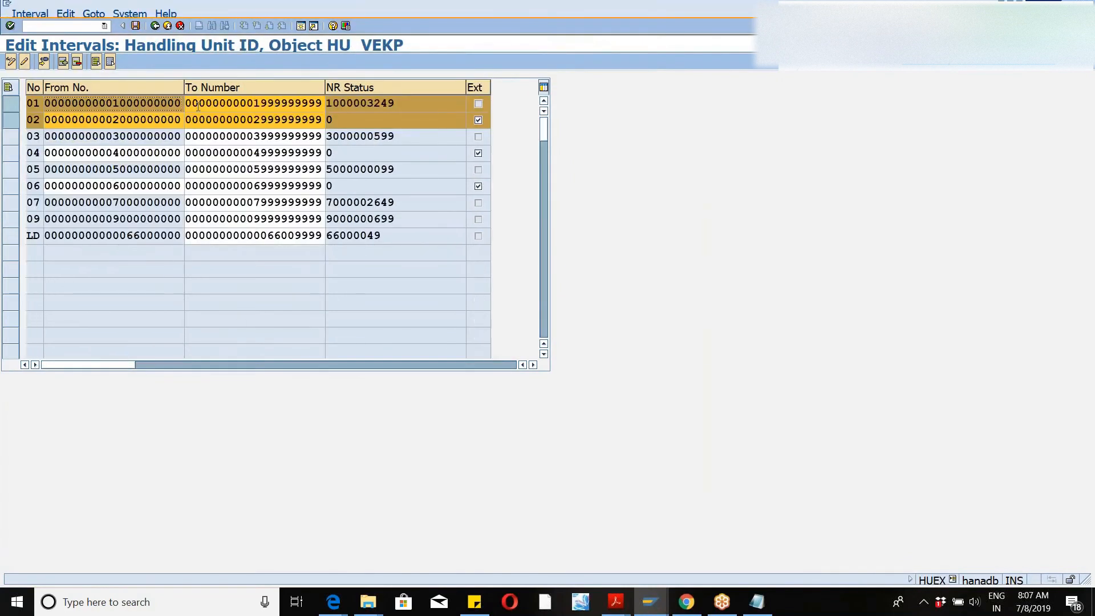
drag(189, 107, 324, 110)
key(ctrl+c)
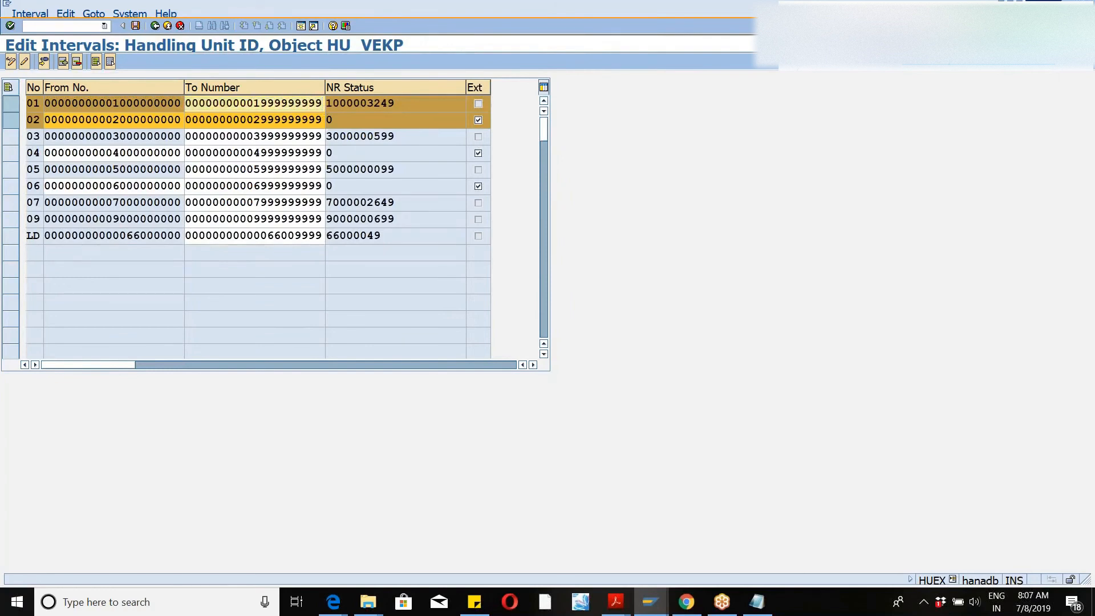
key(alt+Tab)
key(ctrl+v)
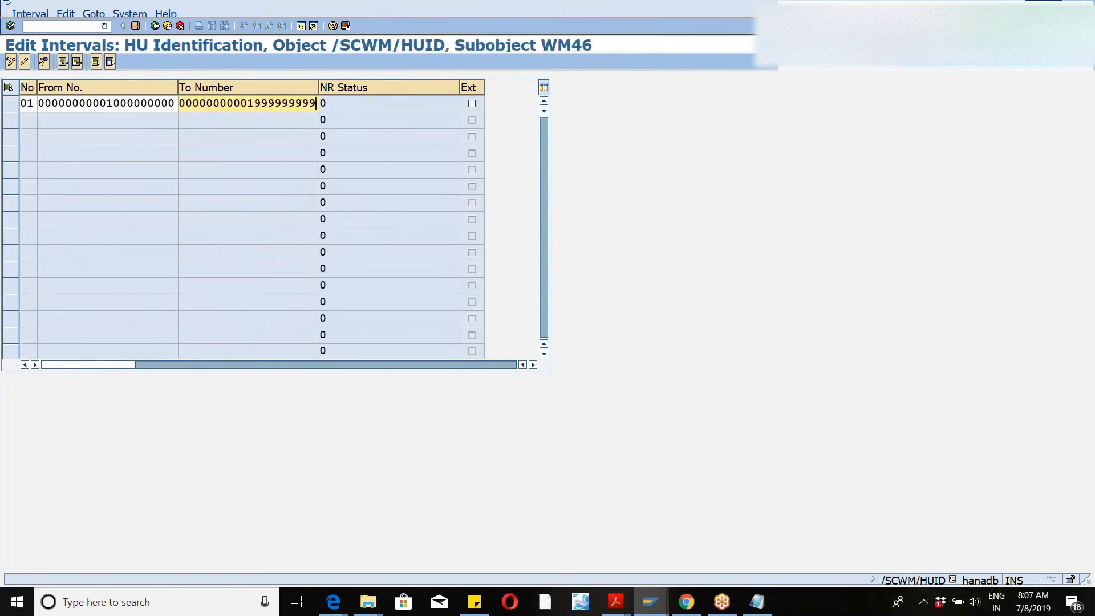
click(473, 103)
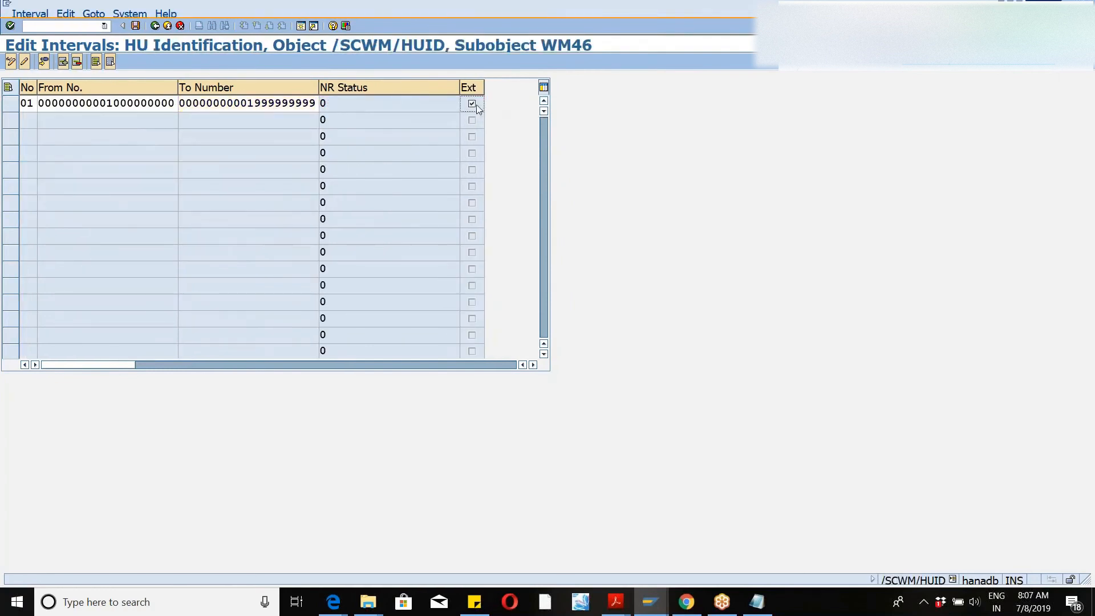
click(64, 64)
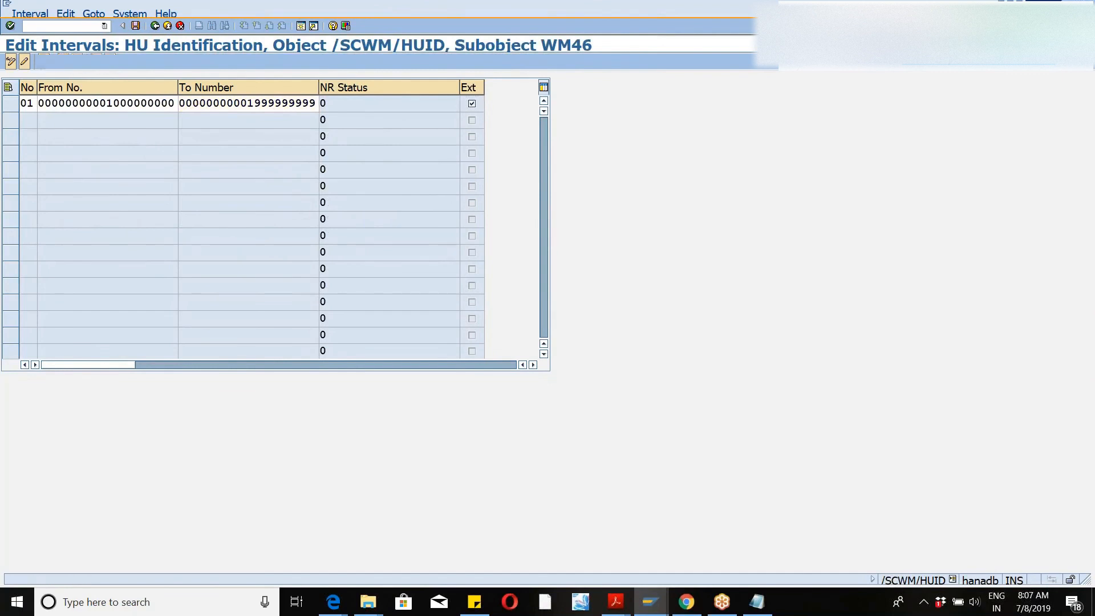
text(02)
key(Tab)
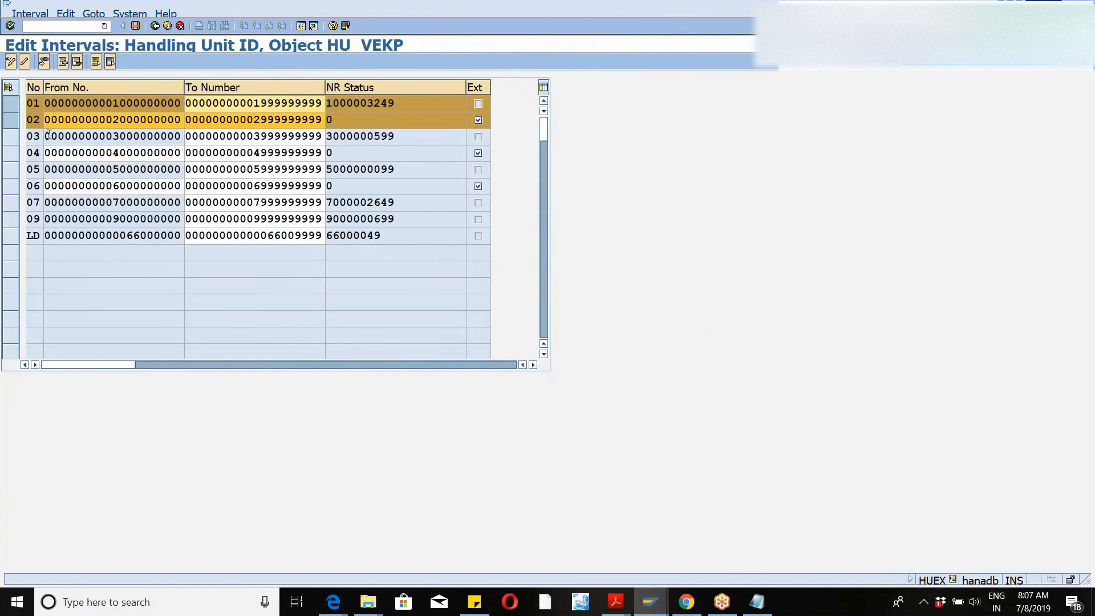
click(49, 121)
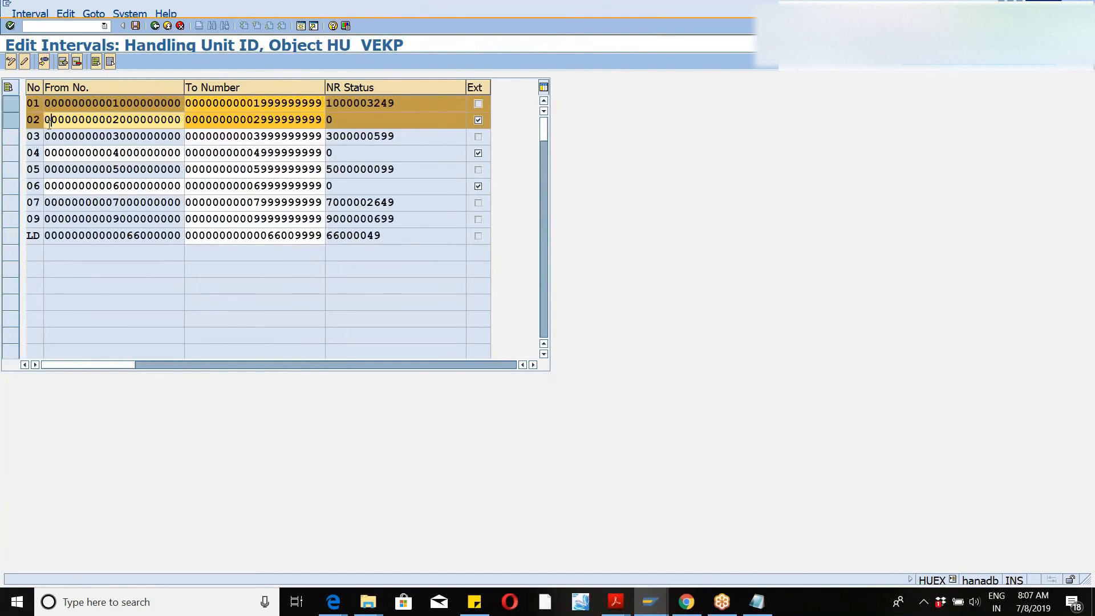
drag(46, 121, 181, 119)
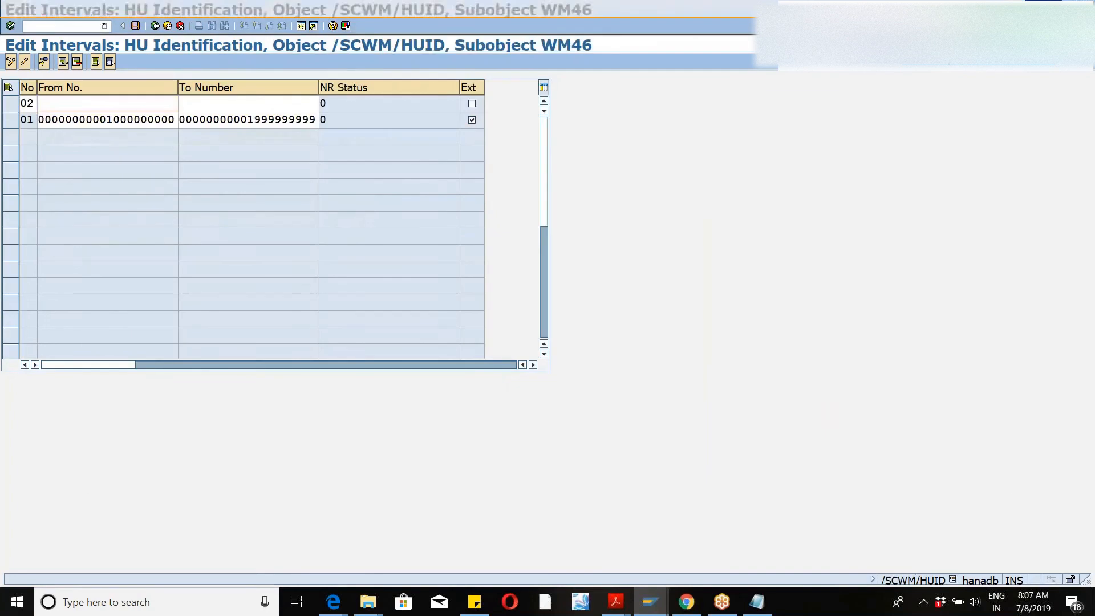
key(ctrl+v)
click(249, 107)
double_click(249, 108)
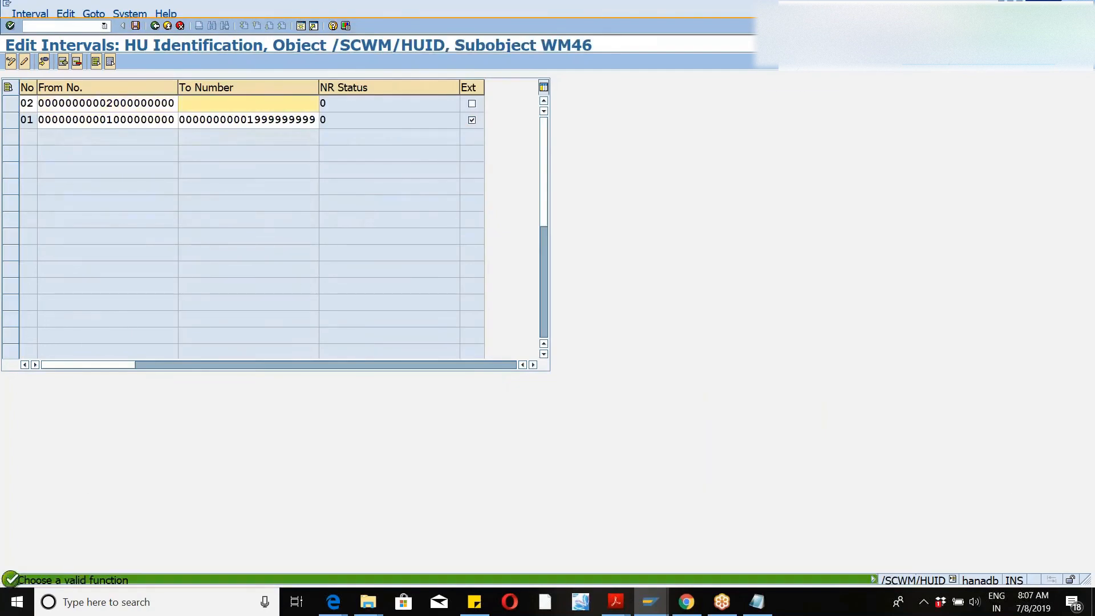
key(alt+Tab)
drag(186, 119, 323, 122)
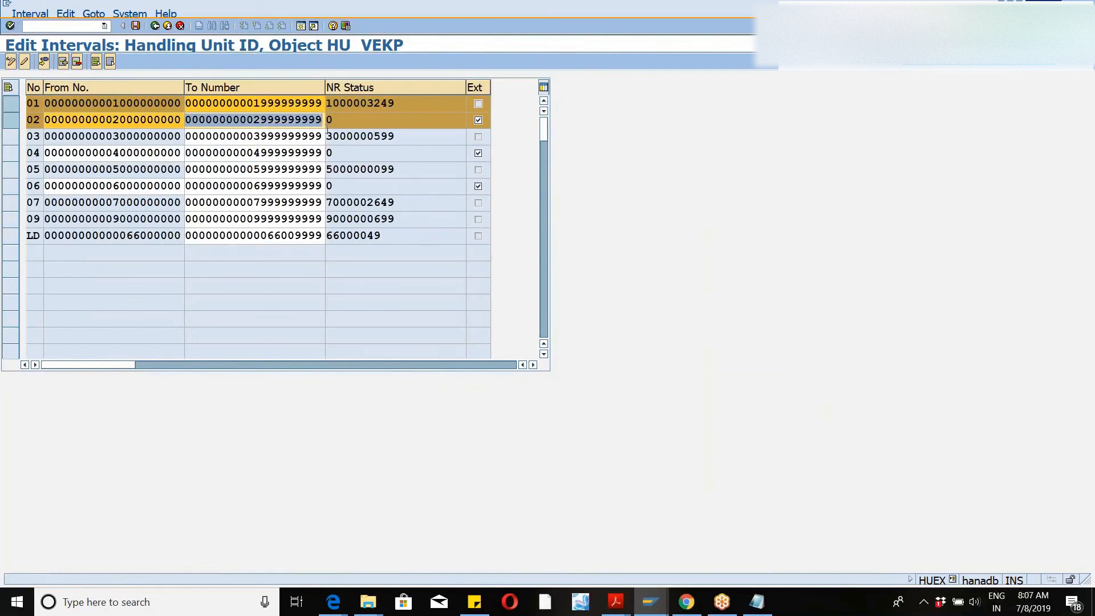
key(alt+Tab)
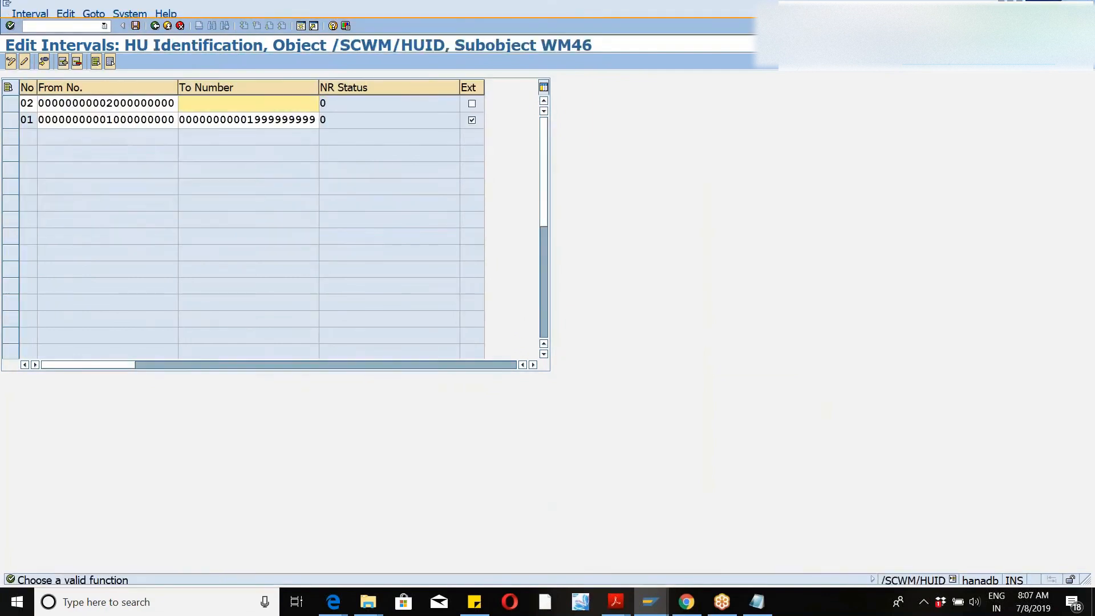
key(ctrl+v)
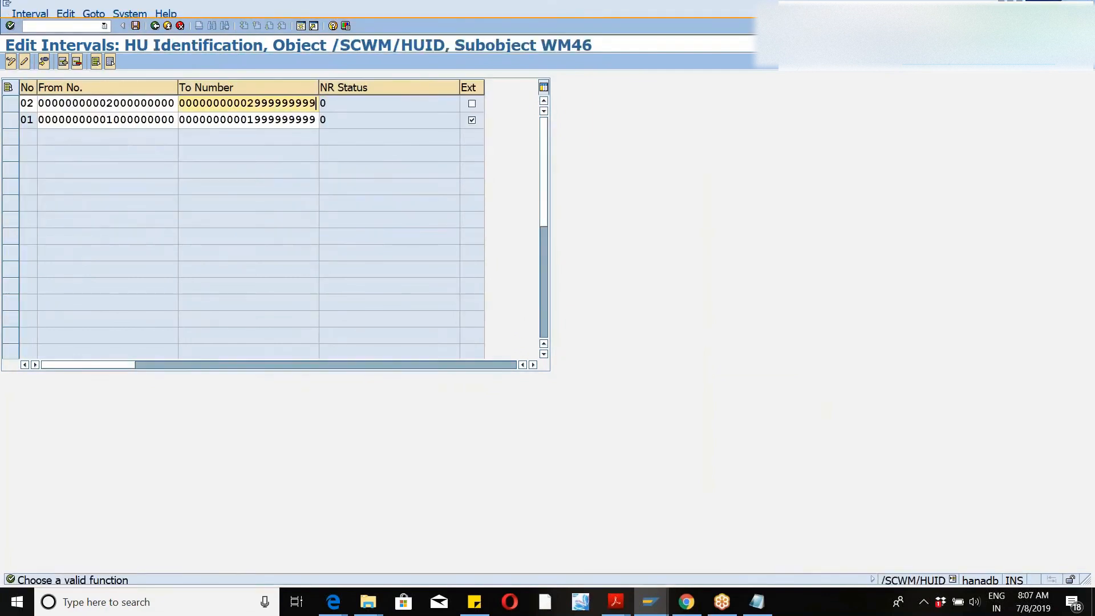
key(Return)
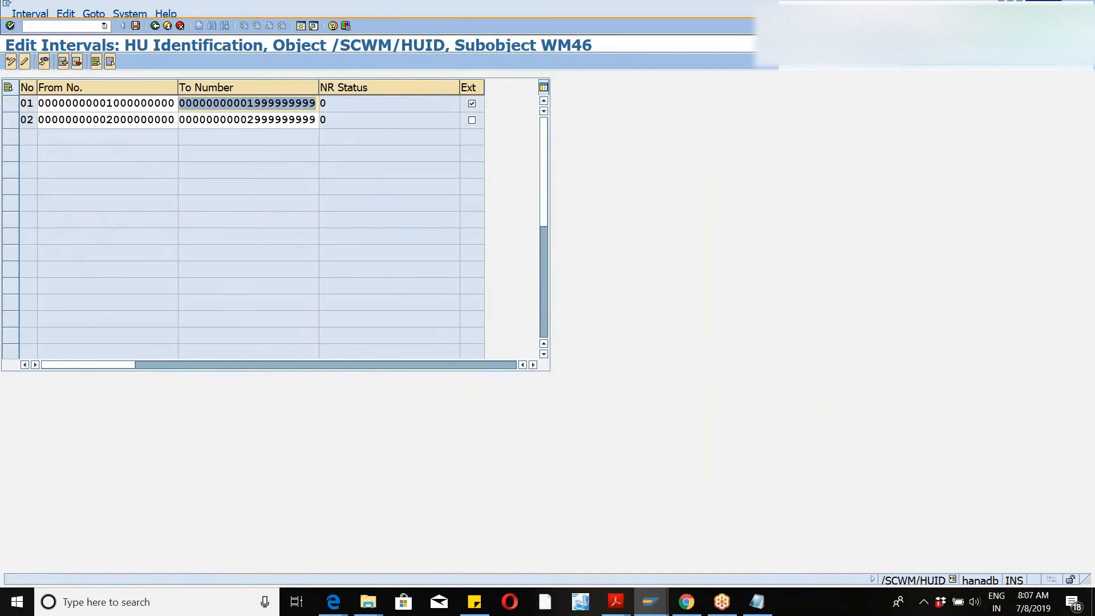
- Save the WM46 HU identification intervals and acknowledge the number range transport notice
click(135, 26)
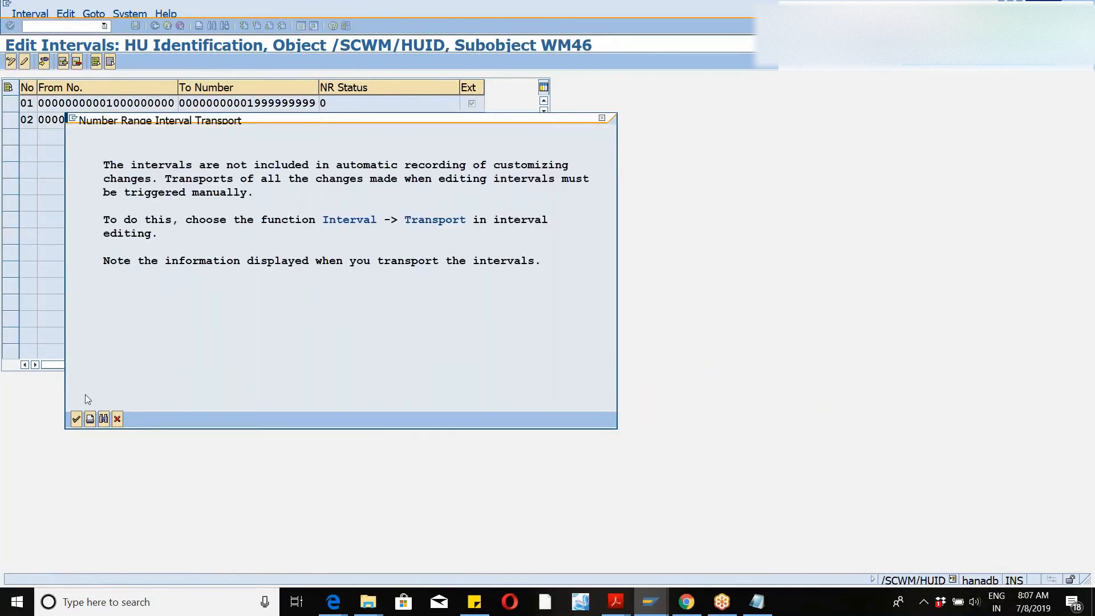
click(73, 418)
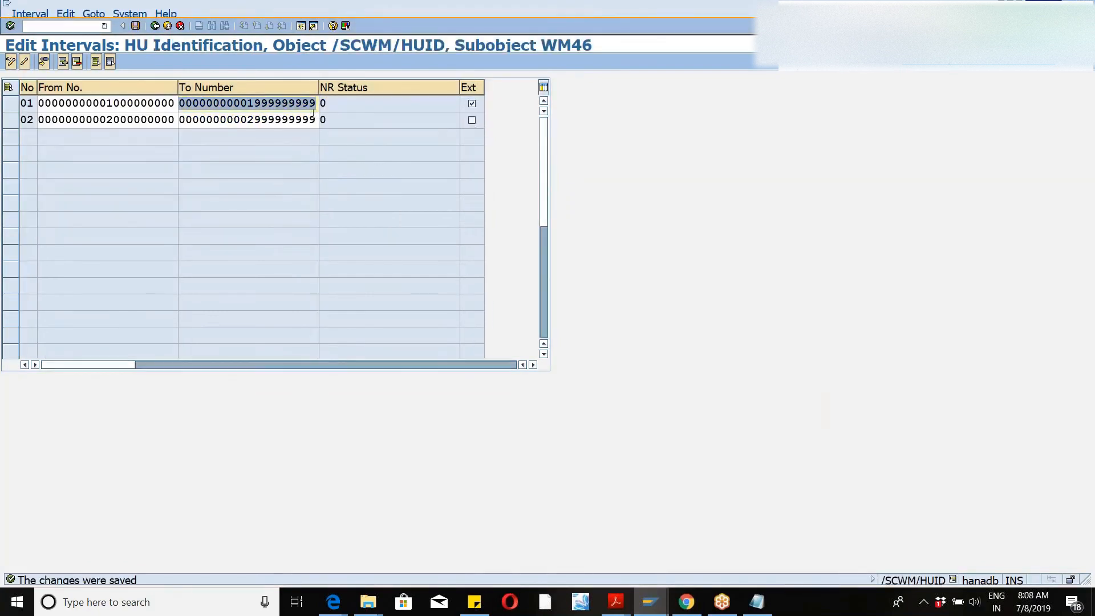
click(136, 26)
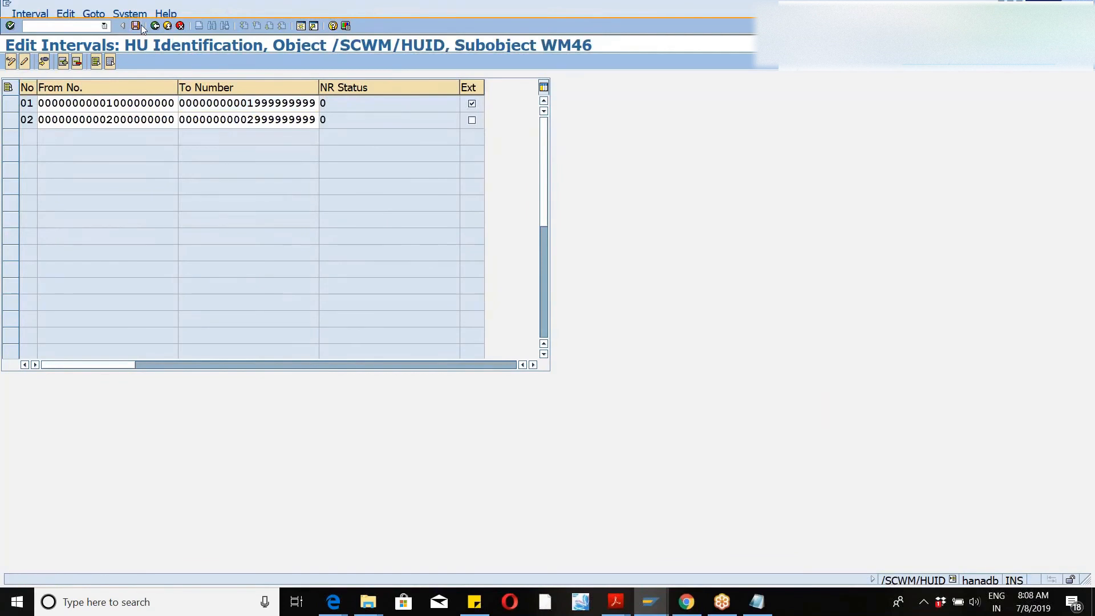
click(136, 26)
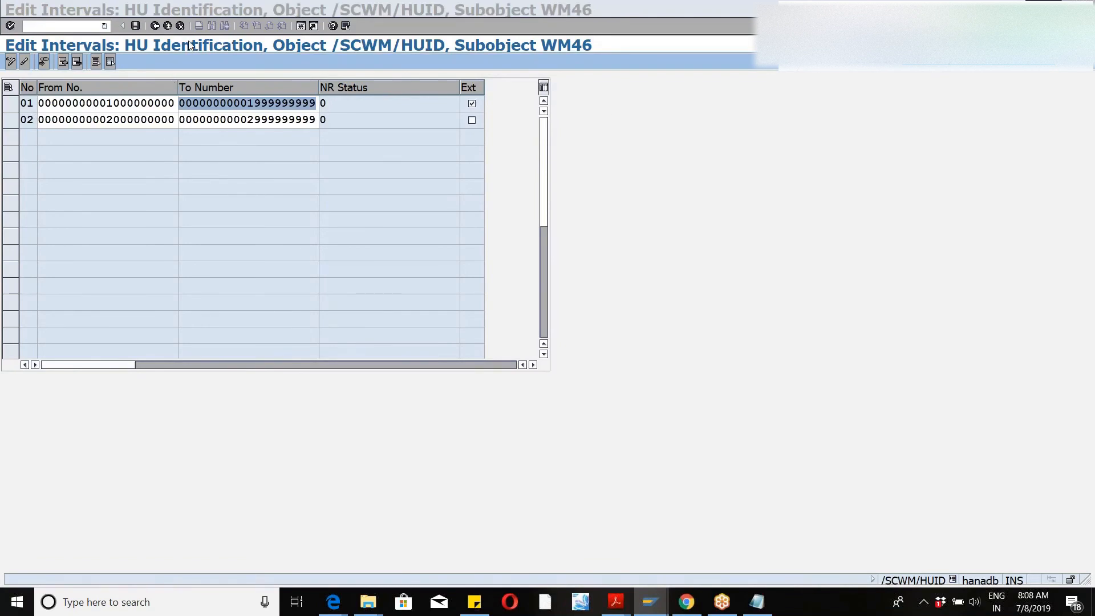
click(658, 212)
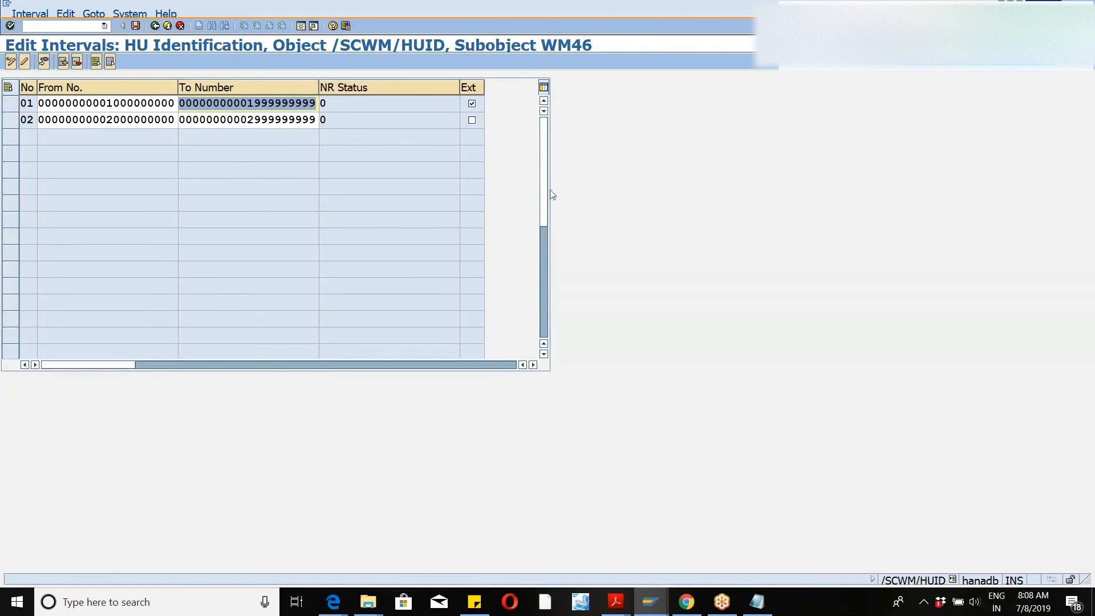
click(135, 26)
click(135, 26)
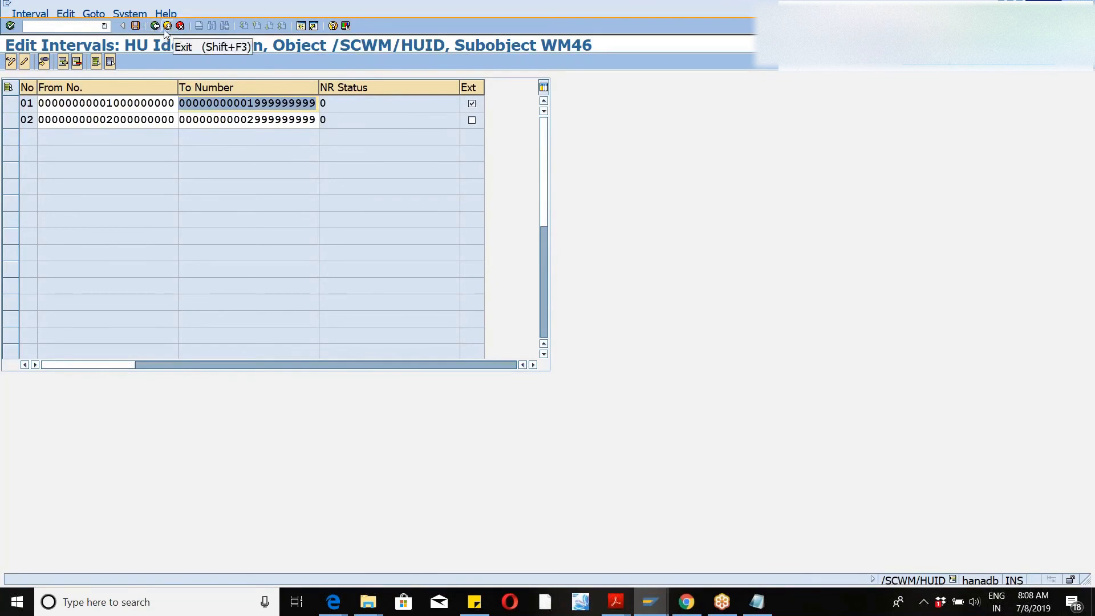
- Return to the implementation guide and open the assignment of number range intervals to packaging material types
click(159, 28)
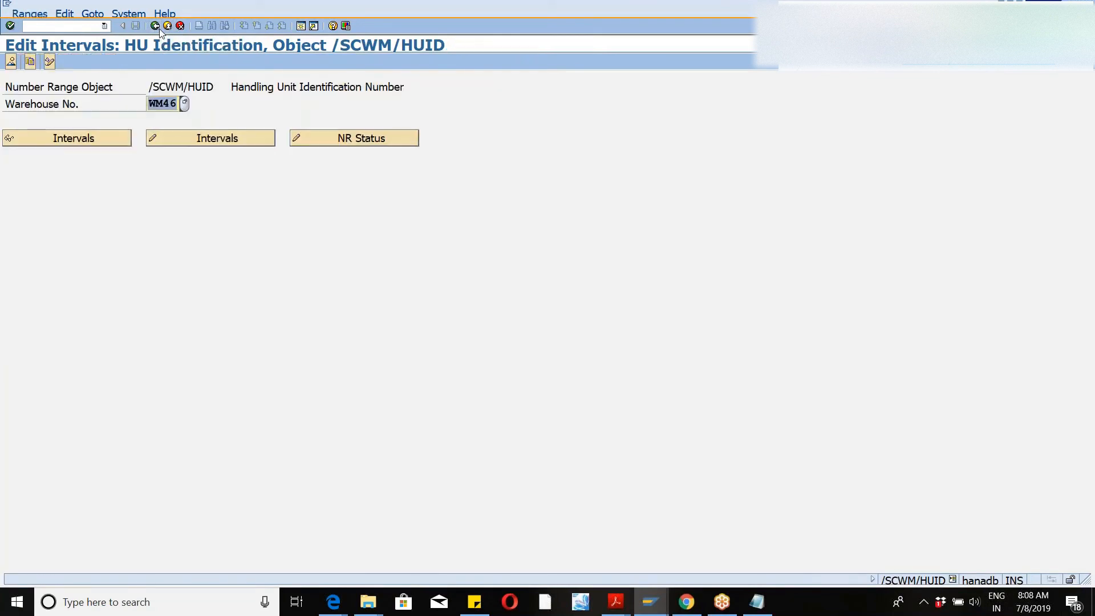
click(158, 28)
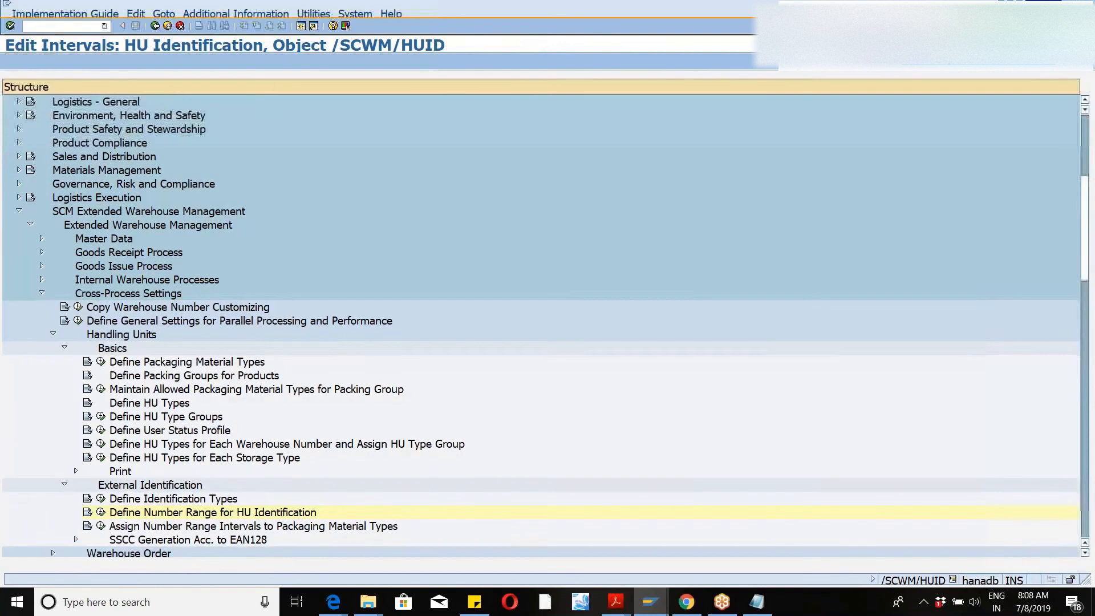
click(100, 526)
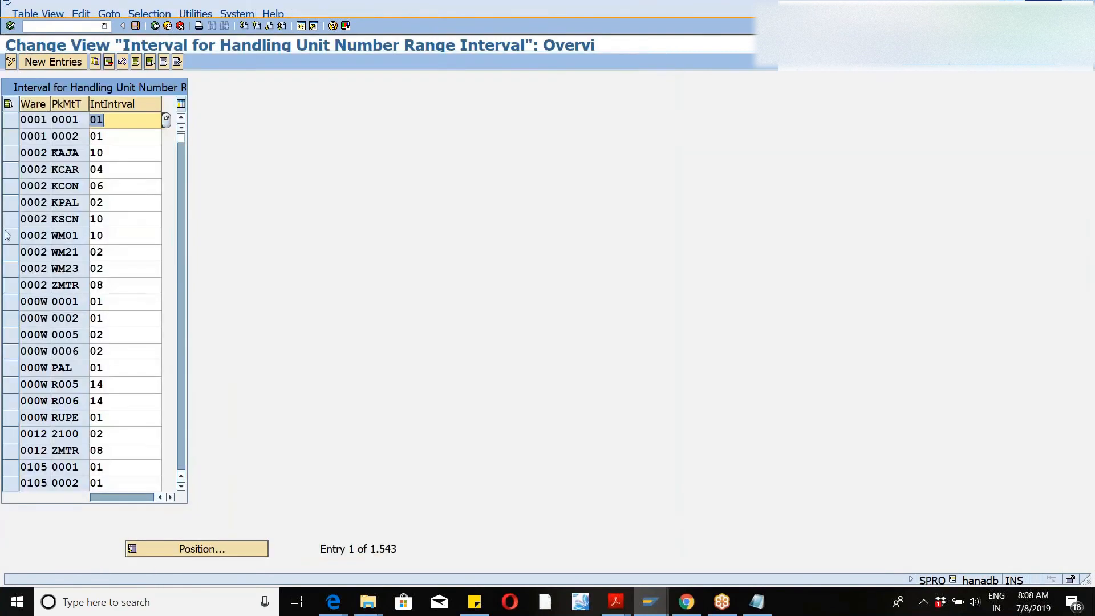
- Copy the 0002/KCAR entry as warehouse WM46, packaging material type 46WM, interval 02, and save it in the proposed Test PSA customizing request
click(10, 171)
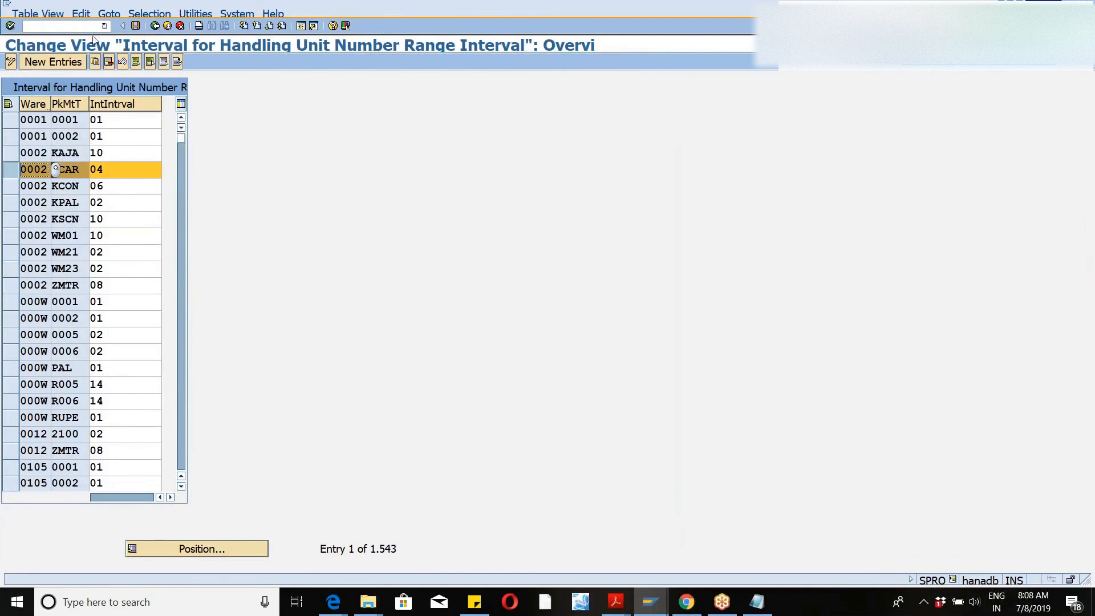
click(96, 62)
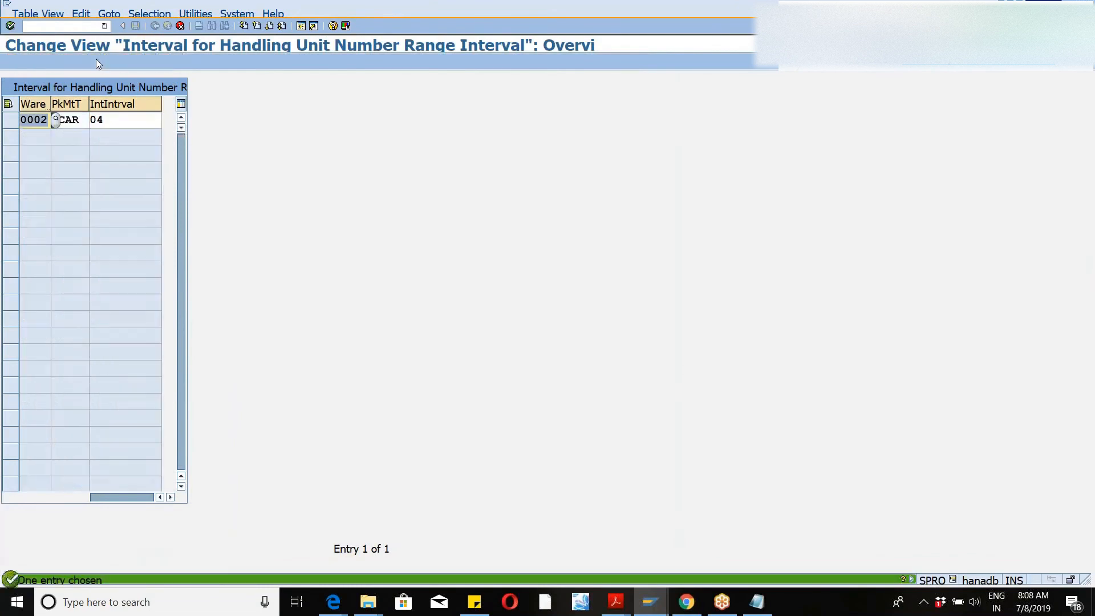
text(WM46)
key(Tab)
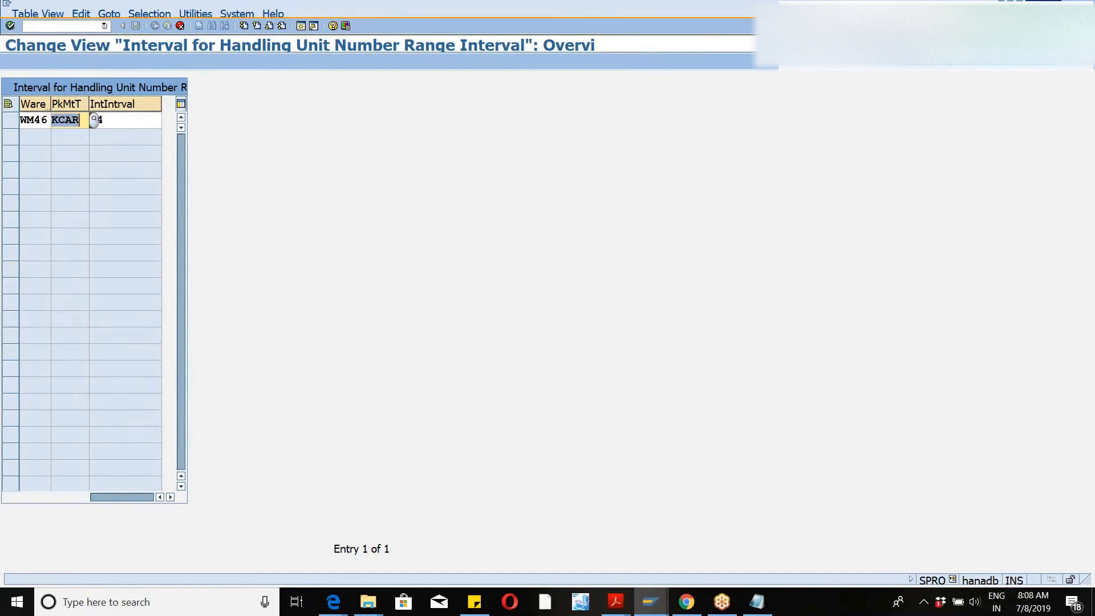
text(Z)
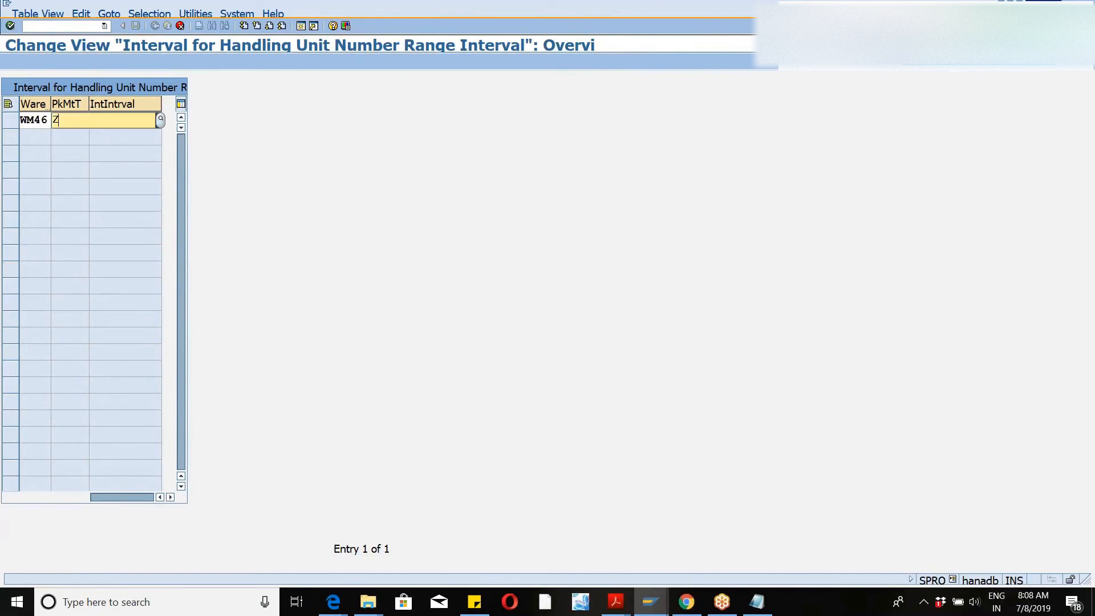
key(BackSpace)
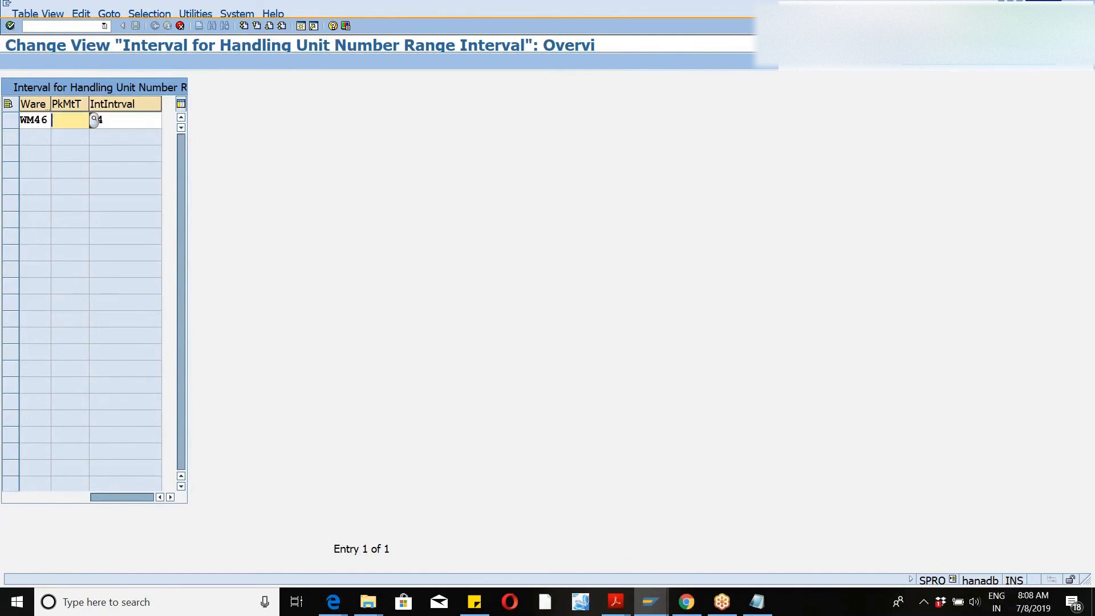
text(46WM)
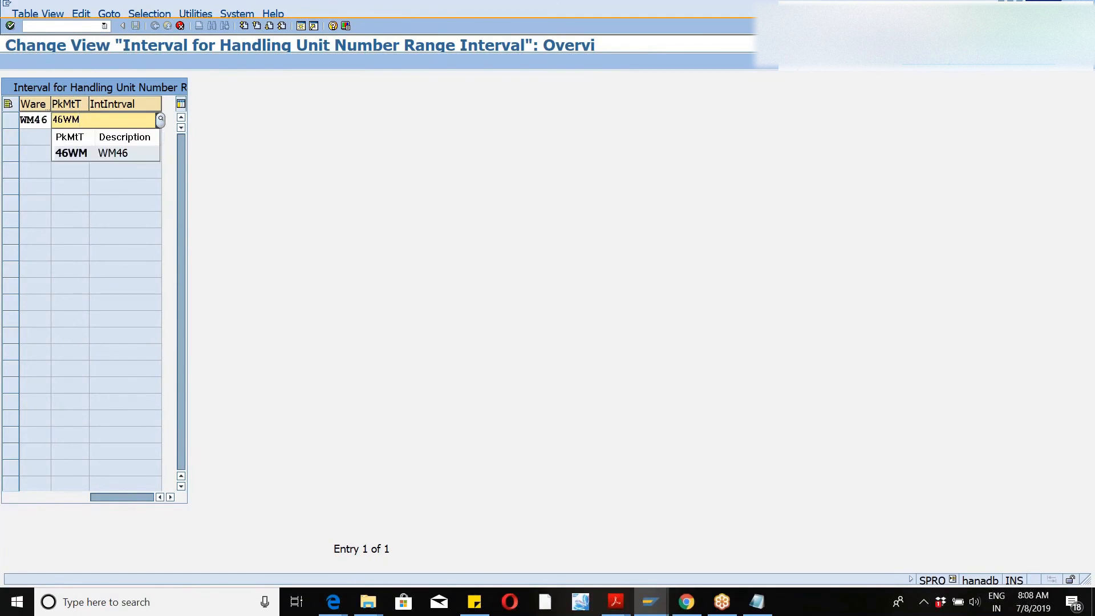
key(Tab)
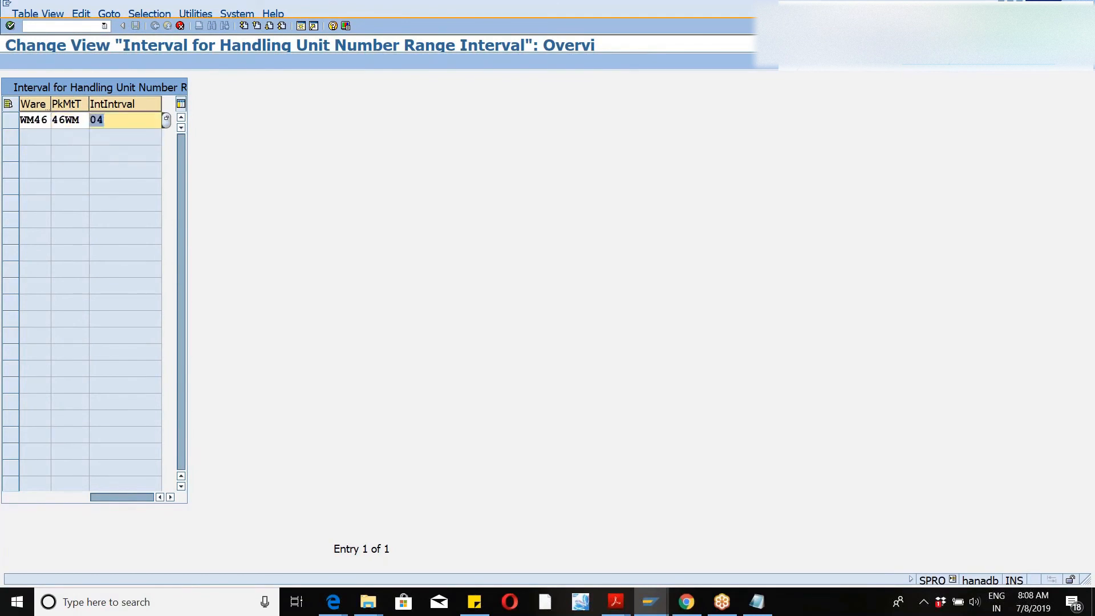
text(02)
key(Return)
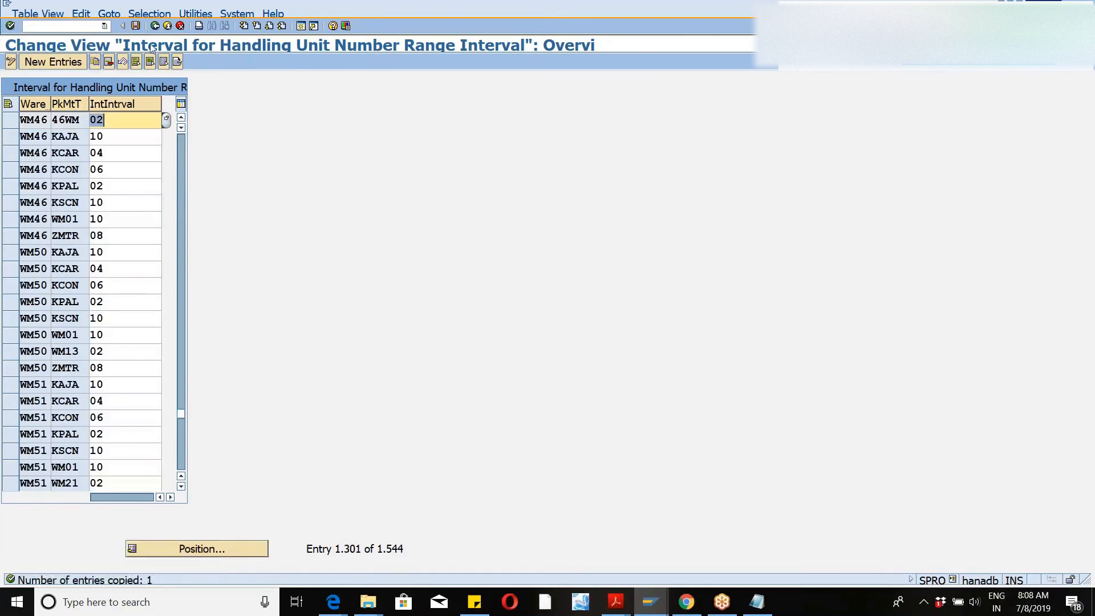
click(135, 26)
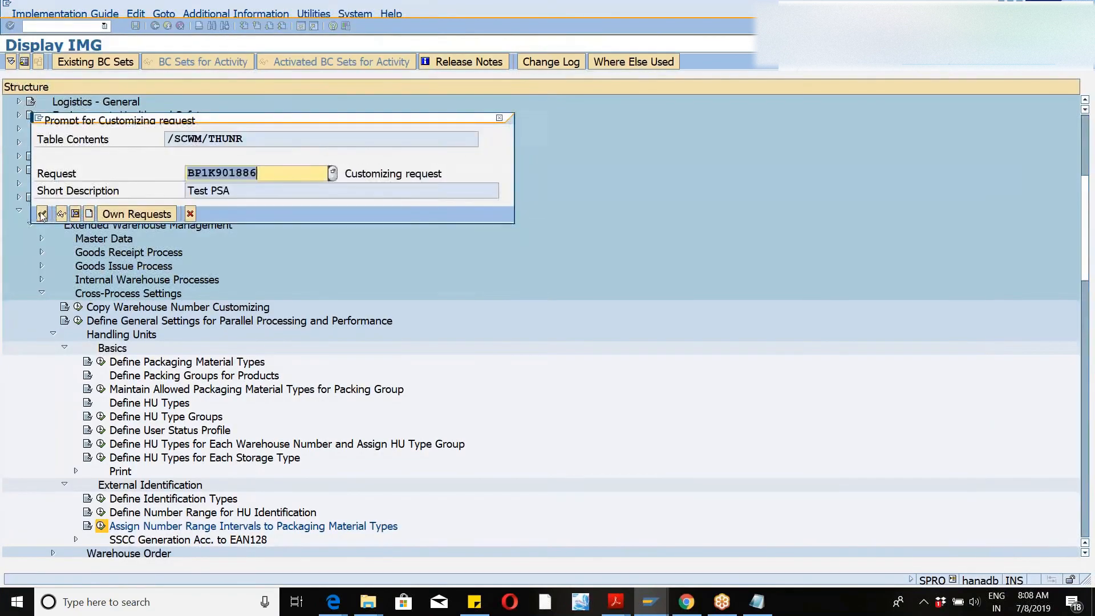
click(41, 214)
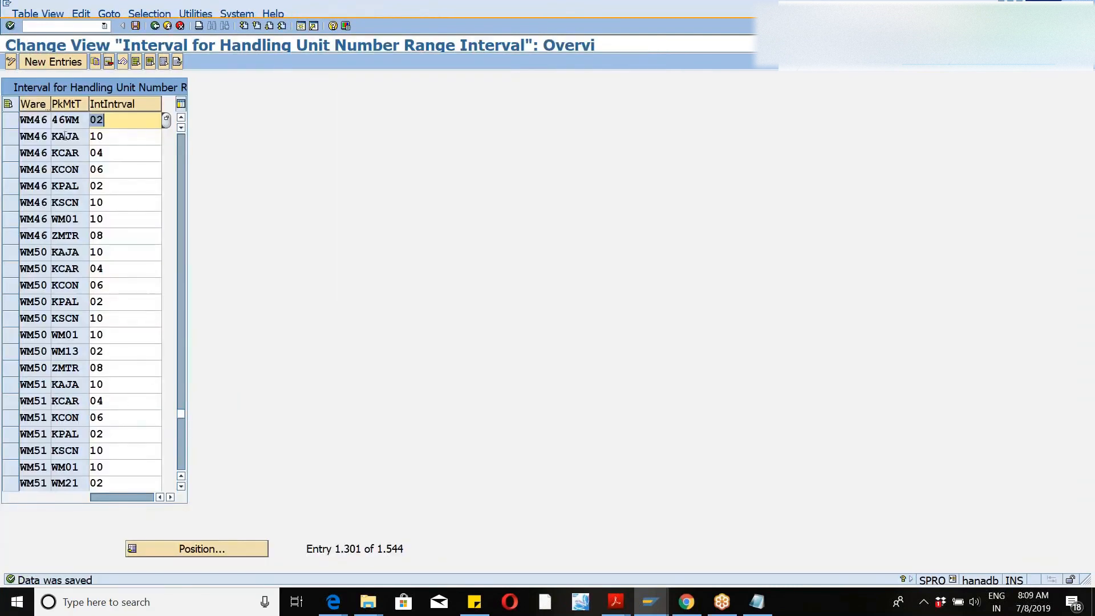
- Leave the interval assignment and start the Create Material transaction MM01
click(38, 13)
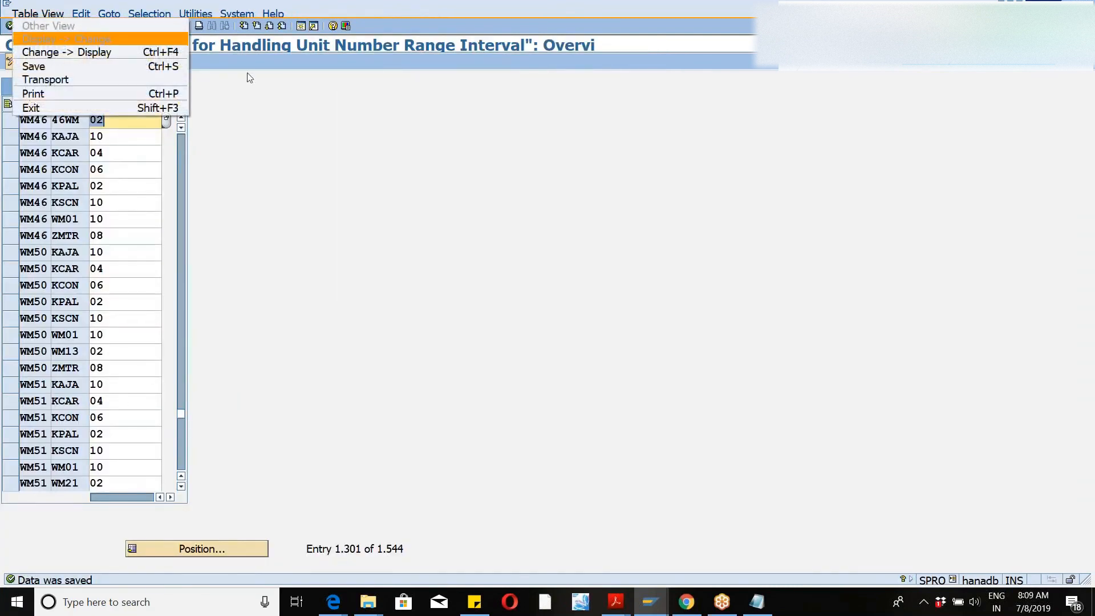
click(412, 169)
click(69, 27)
text(/nspro)
key(Return)
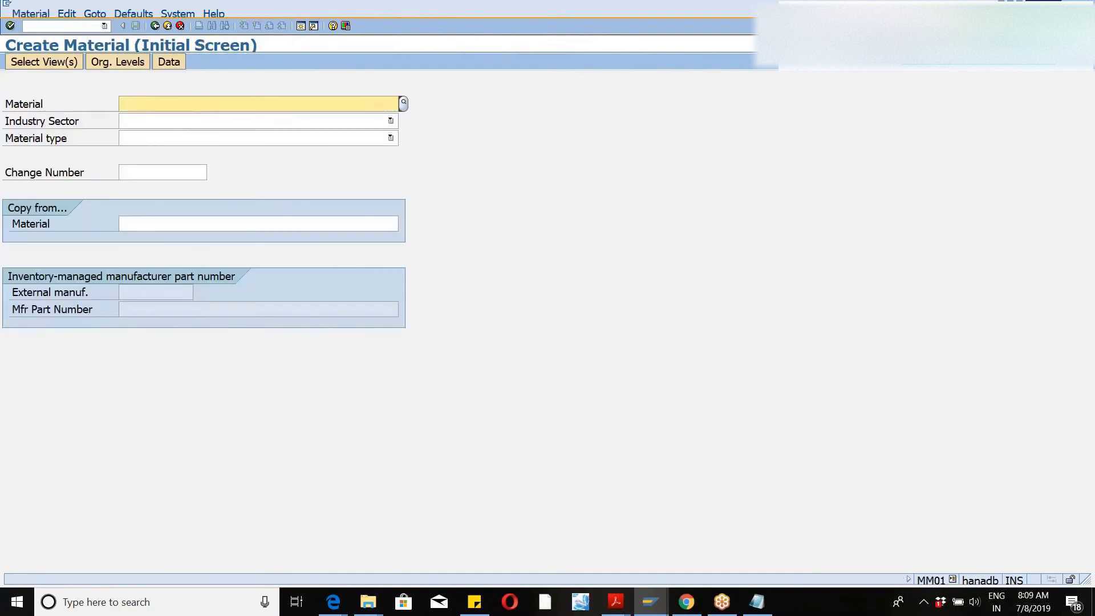
- Enter material WM46-PACK with industry sector Mechanical engineering and material type VERP Packaging, and proceed to the view selection
text(WM46)
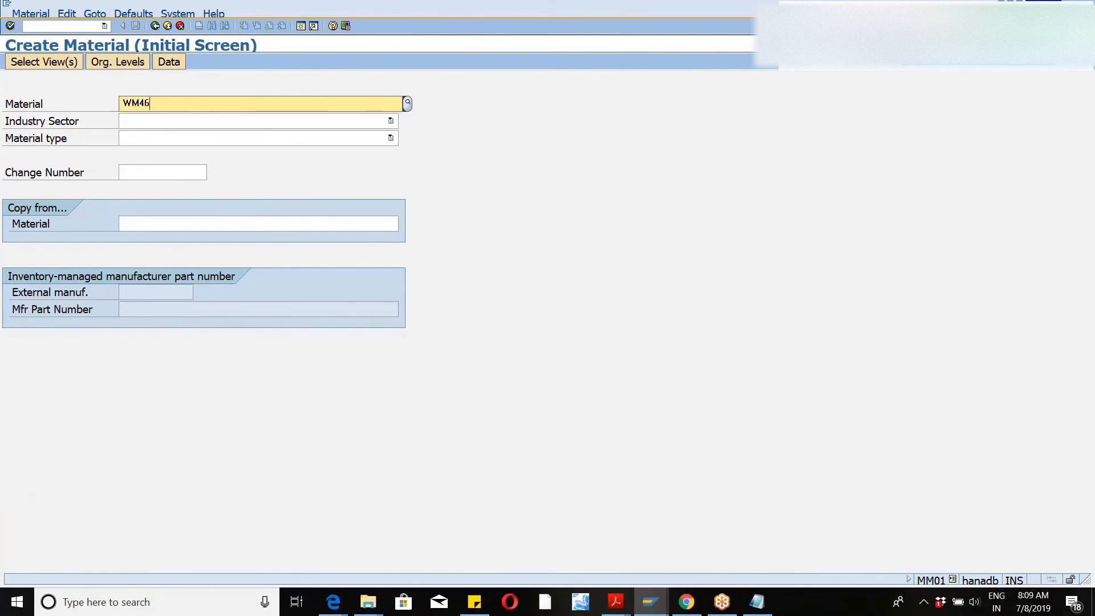
text(-PACK)
key(Return)
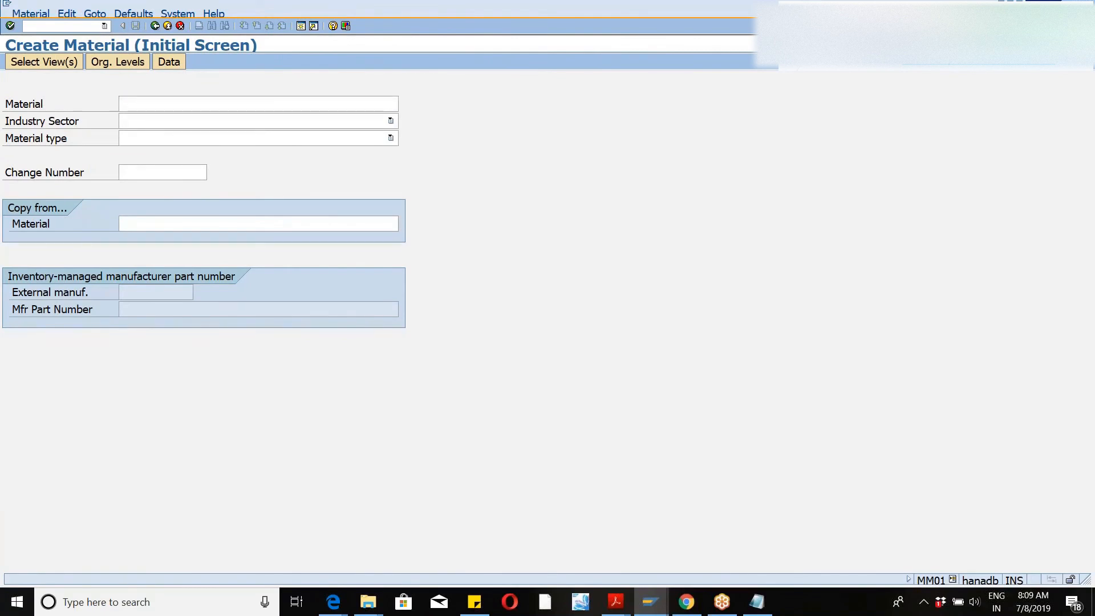
text(M)
key(Tab)
text(VER)
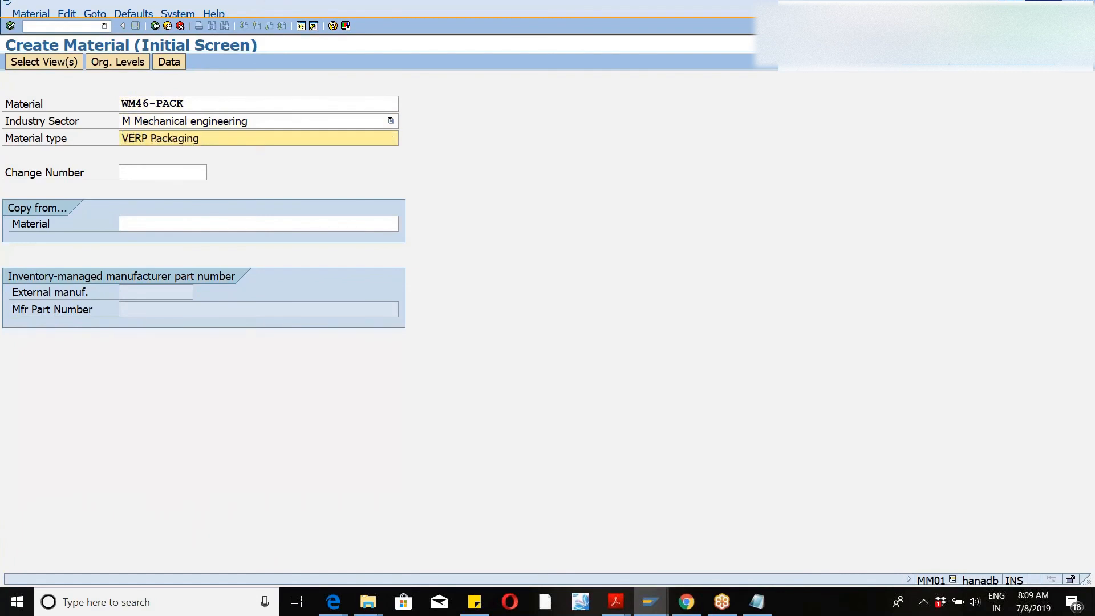
text(P)
key(Return)
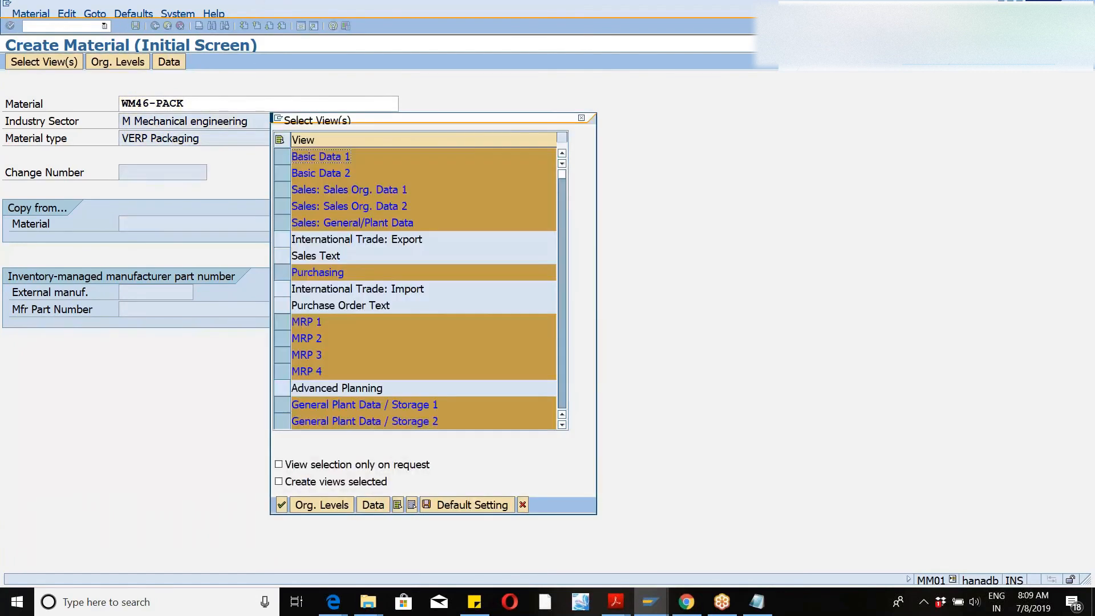
- Deselect the MRP 1, MRP 2, MRP 3 and MRP 4 views for the new material
click(285, 321)
click(285, 338)
click(286, 357)
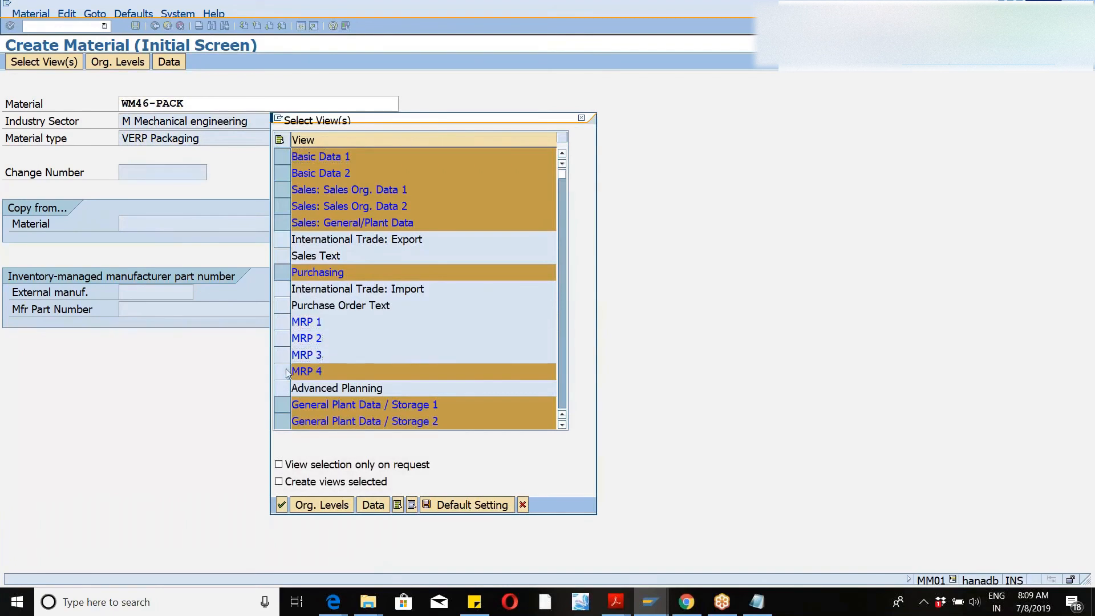
click(286, 372)
- Check which of the remaining material views are selected, through the end of the view list
click(562, 426)
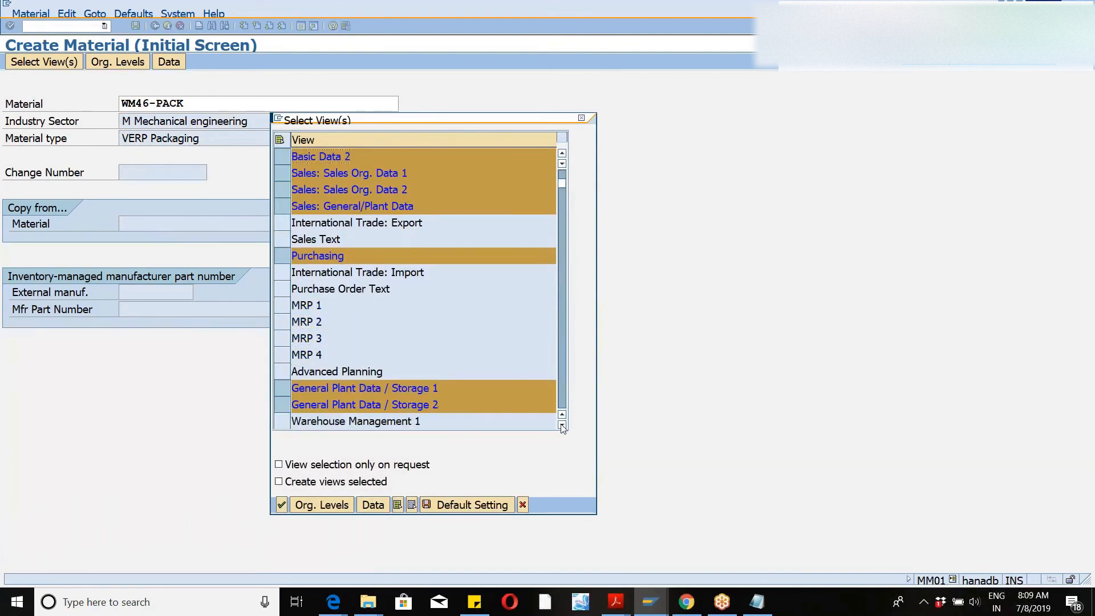
click(563, 426)
click(562, 427)
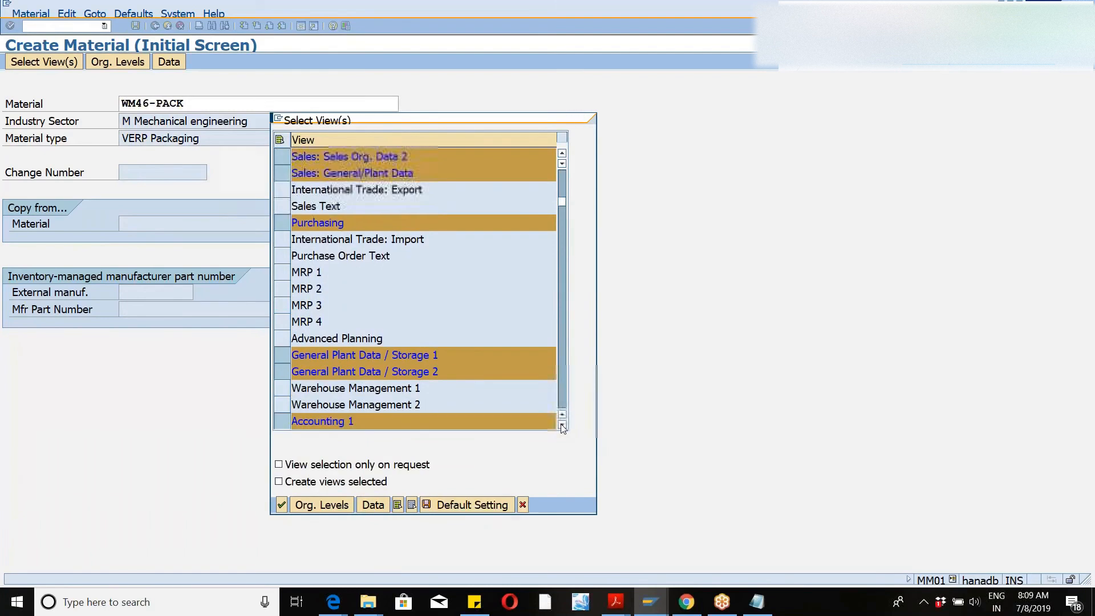
click(563, 426)
click(562, 426)
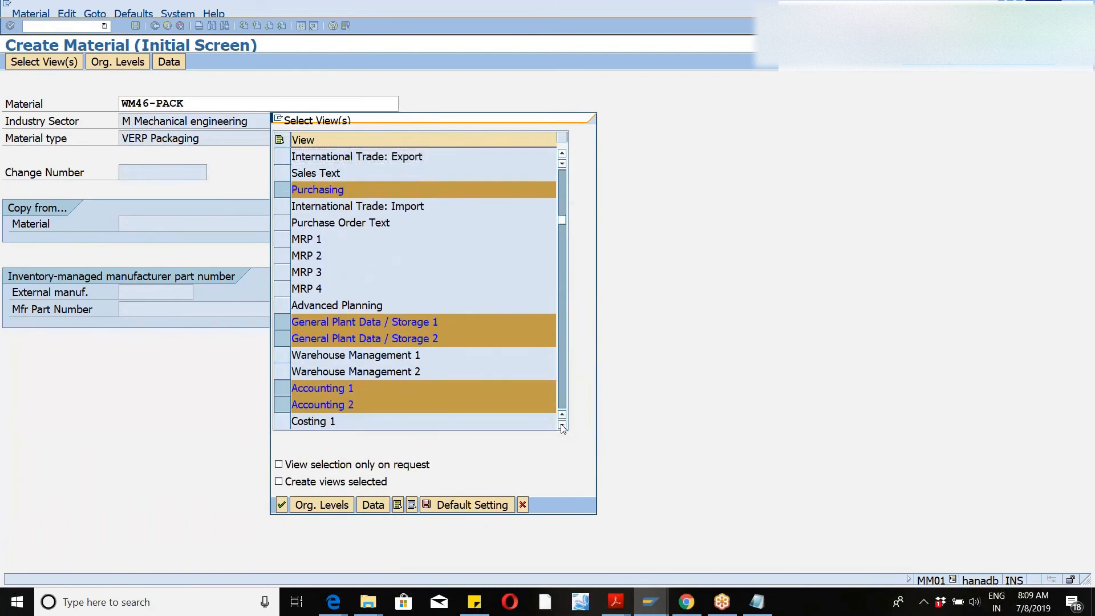
click(562, 426)
click(563, 426)
click(562, 426)
click(563, 426)
click(562, 426)
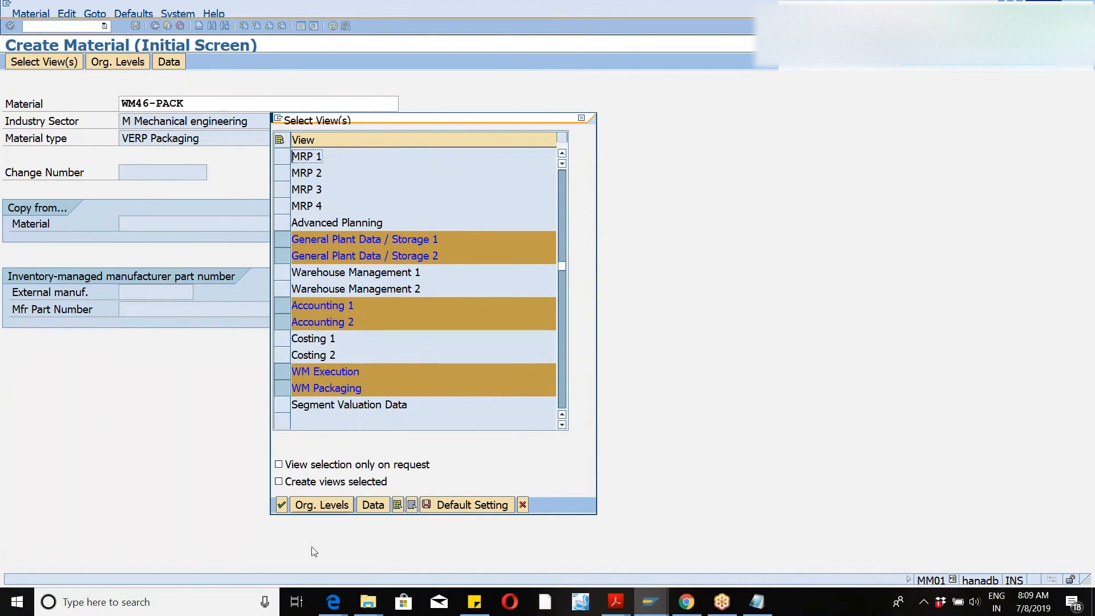
- Accept the view selection and enter organizational levels plant WM46, storage location 1030, sales organization 1010 and distribution channel 10
click(281, 505)
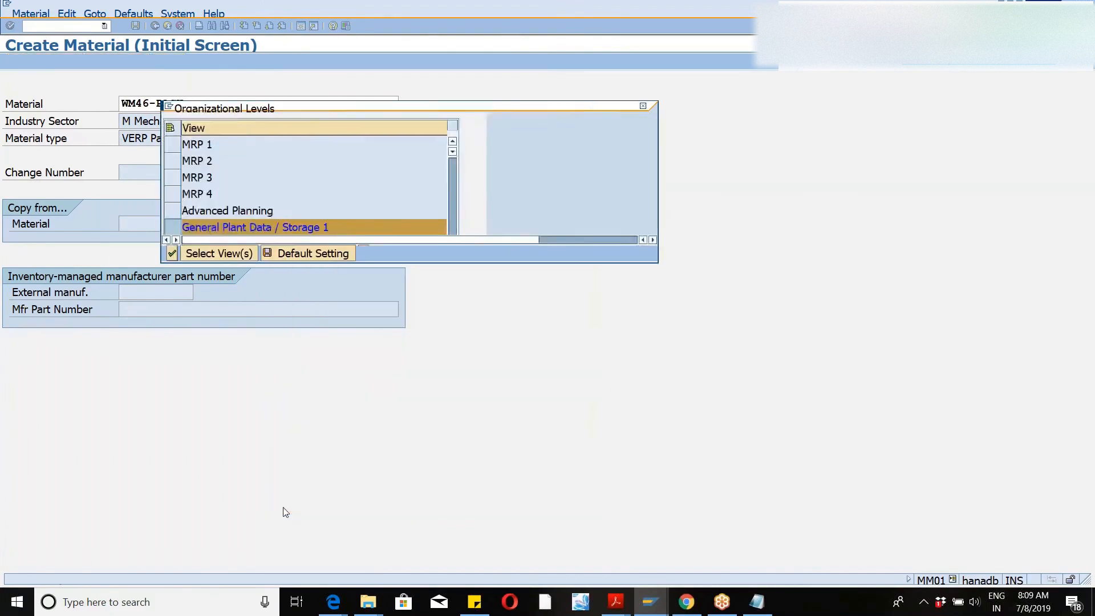
text(WM46)
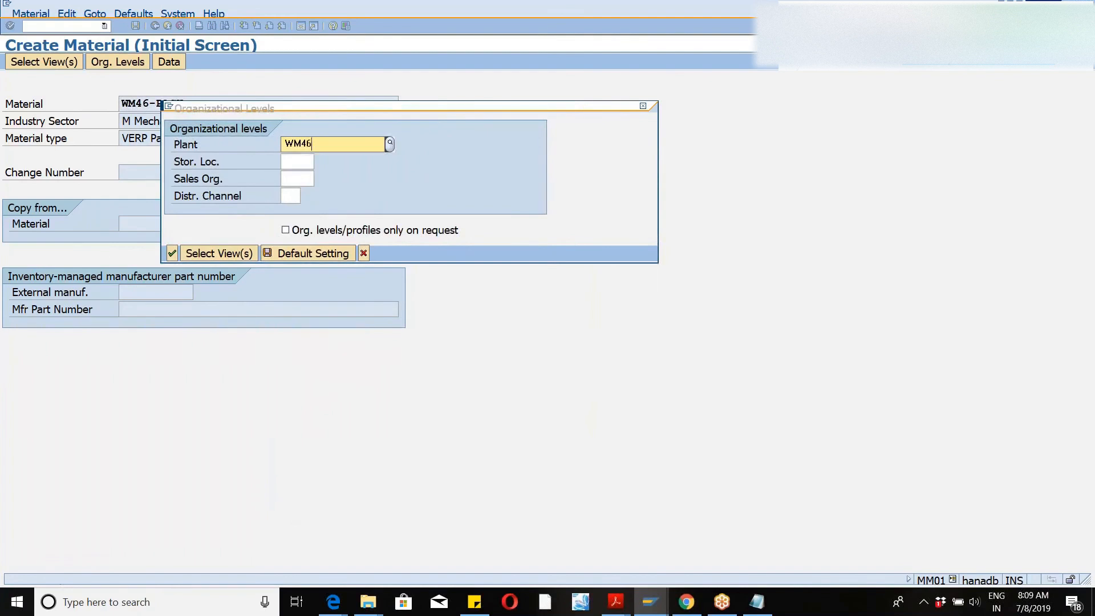
key(Tab)
text(1030)
key(Tab)
text(1010)
key(Tab)
text(10)
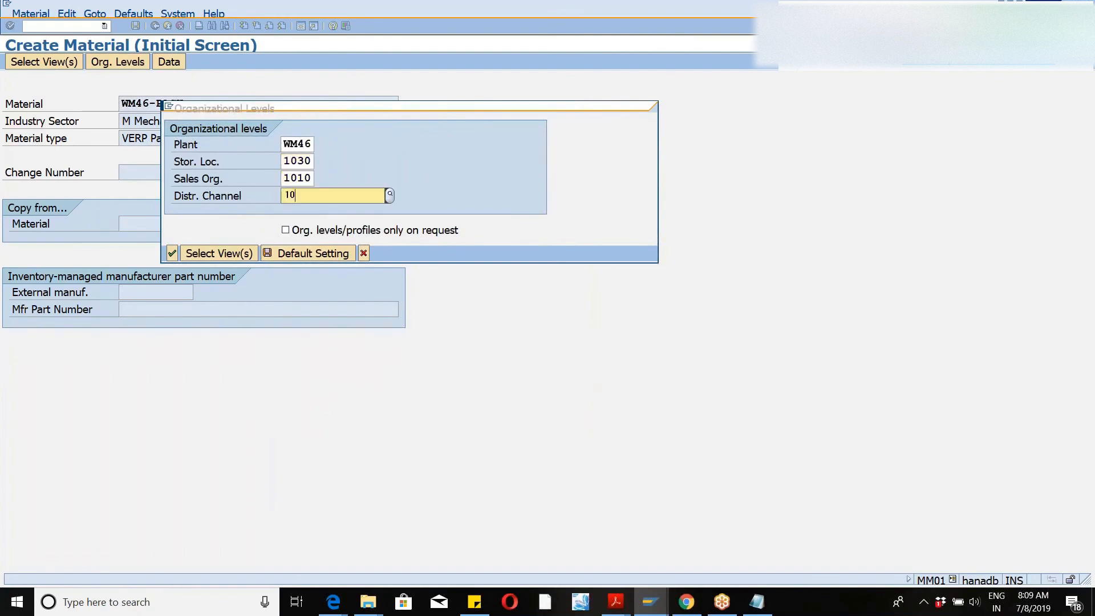
key(Down)
key(Return)
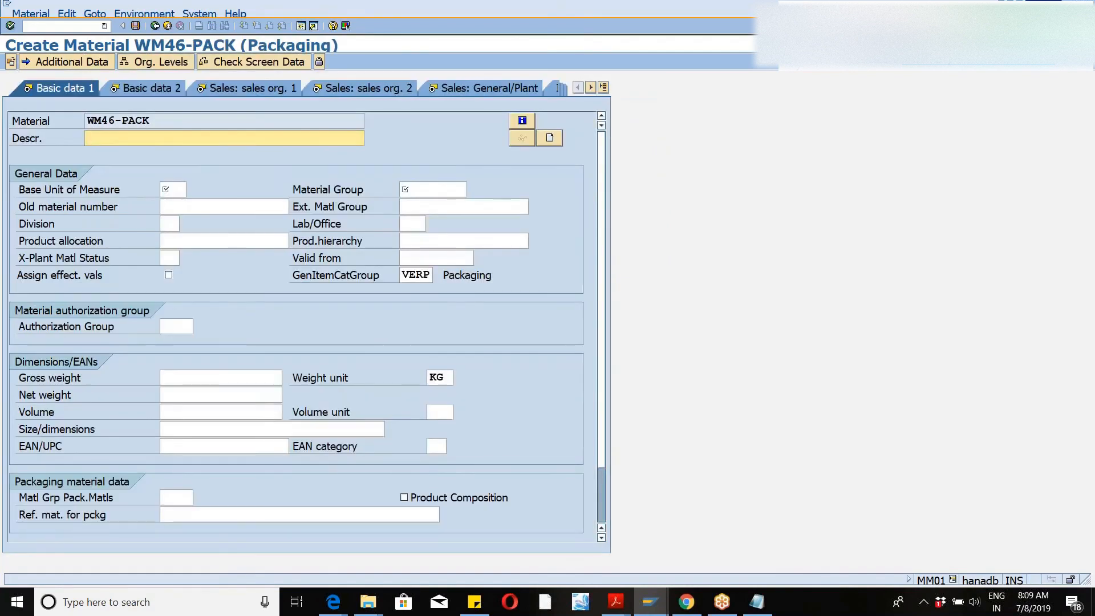
- Enter the material description PACK - WM46 and set the base unit of measure to EA in the basic data
text(pA)
key(BackSpace)
key(BackSpace)
text(PA)
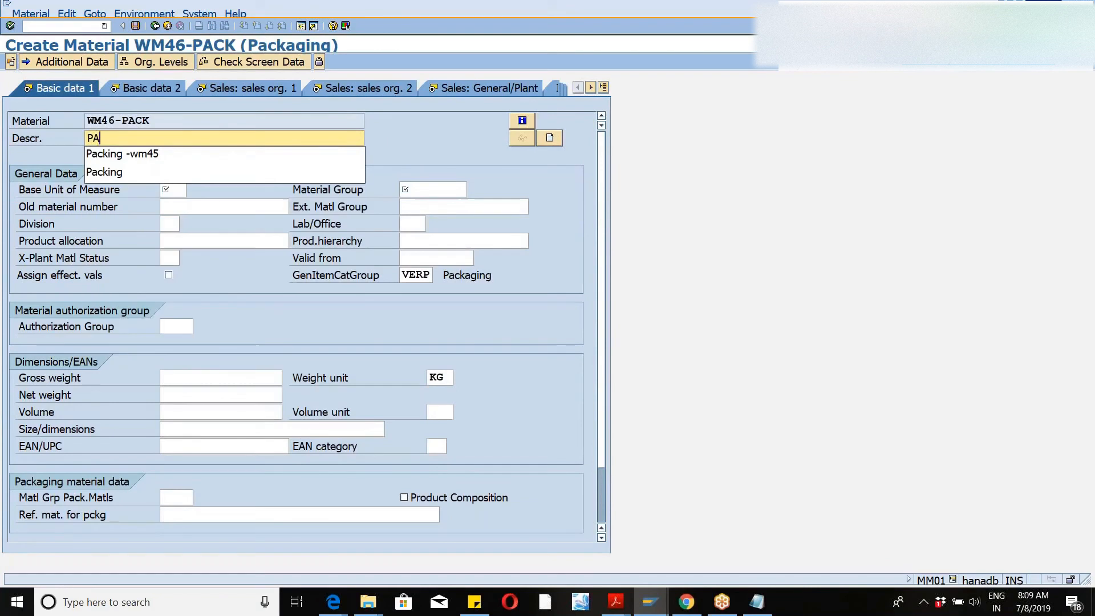
text(CK - WM46)
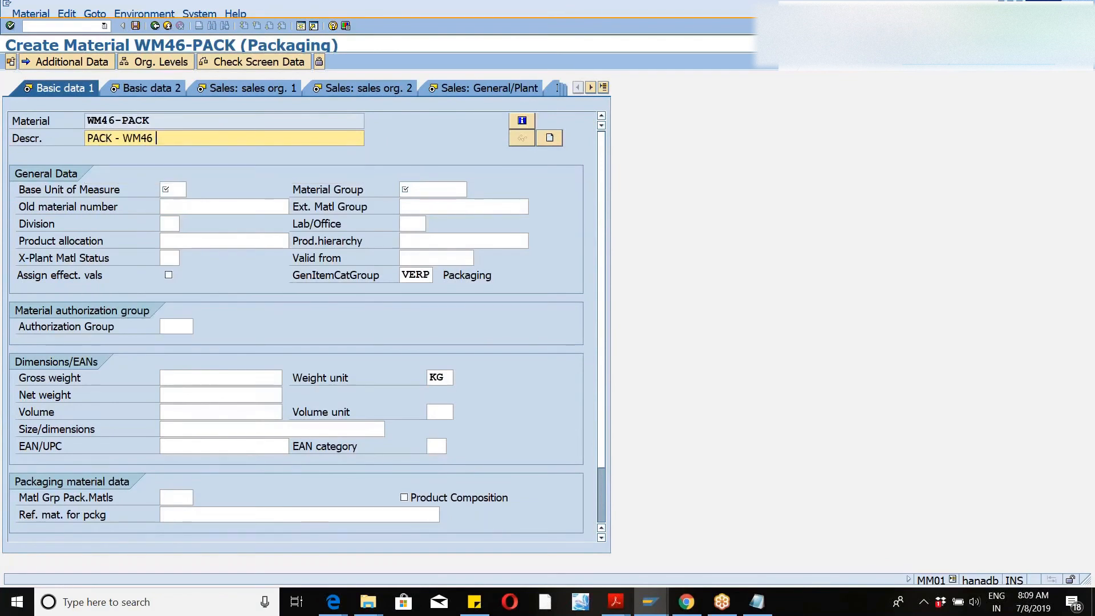
key(Tab)
key(Tab)
text(EA)
key(Tab)
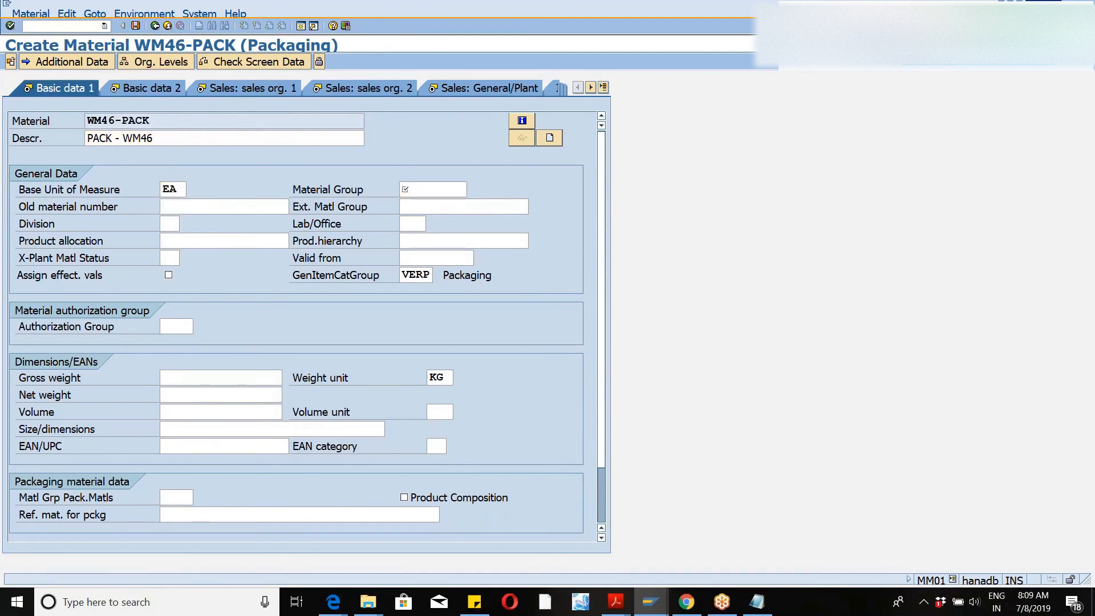
- Assign material group 0001 to the packaging material and continue through the basic data to the first sales organization view
key(Return)
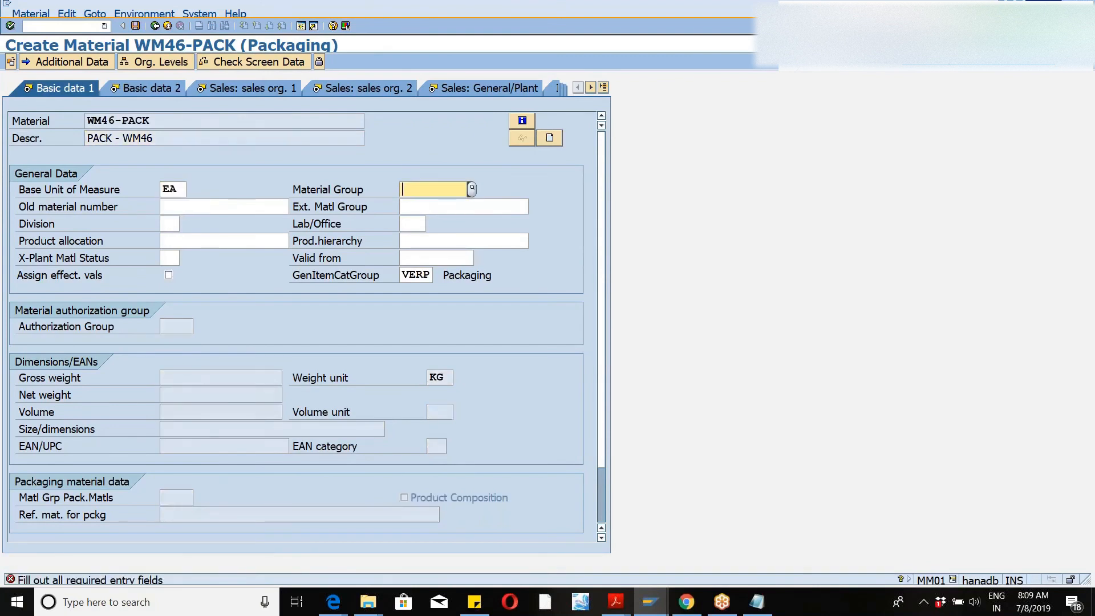
text(0001)
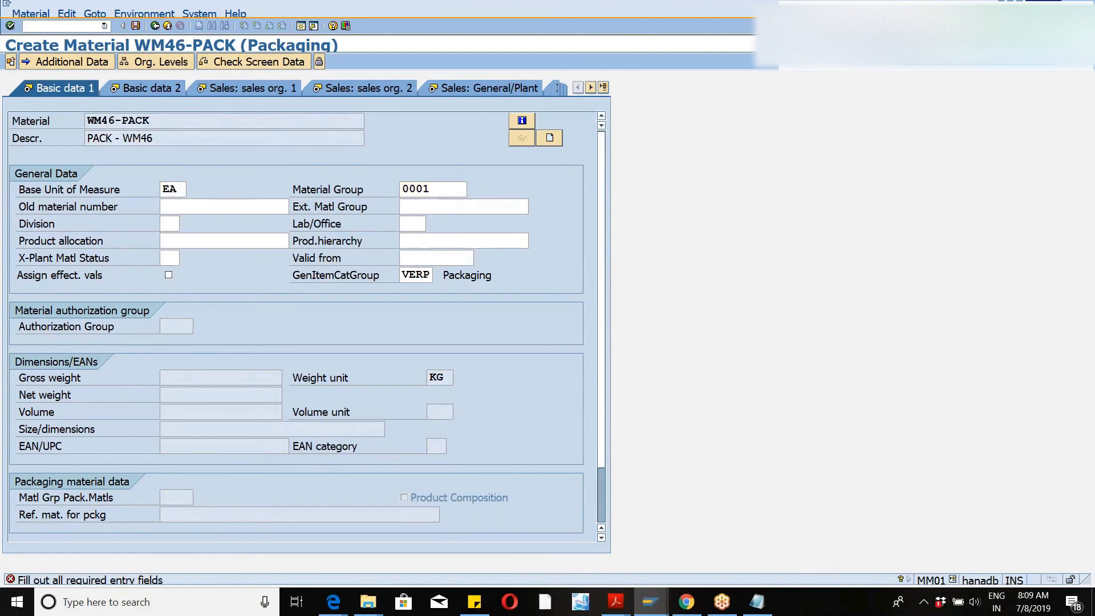
key(Return)
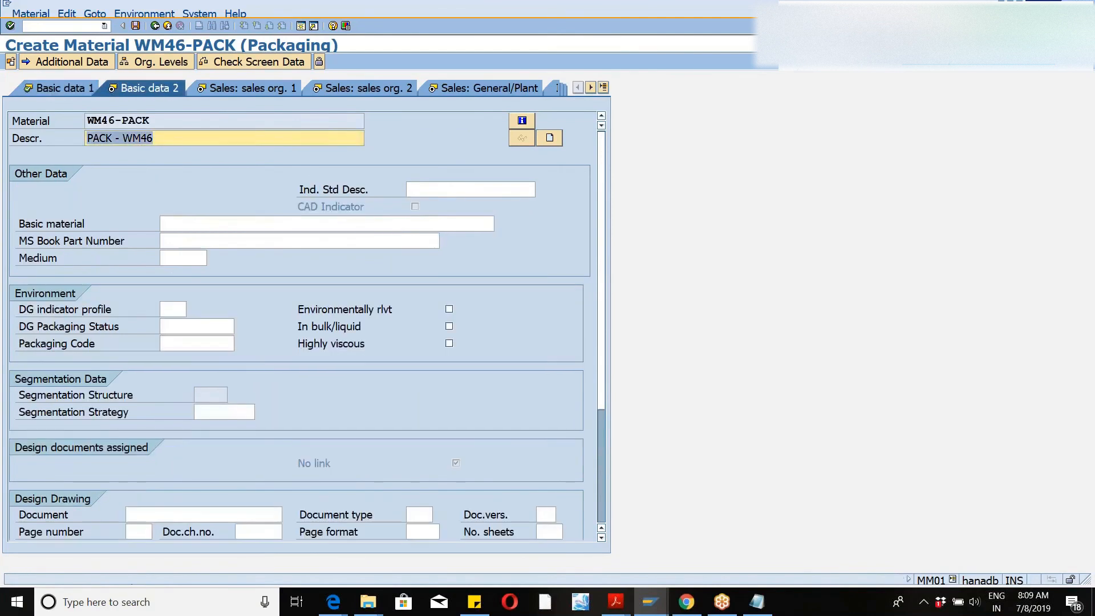
key(Return)
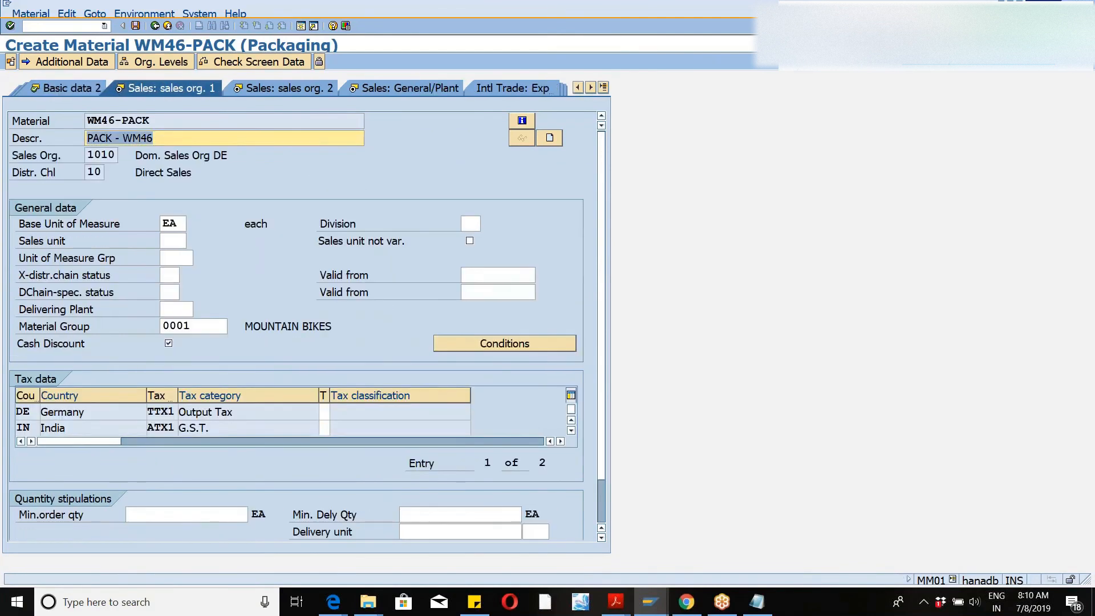
- Set the tax classification to 0 for Germany and India, and continue to the general plant sales view
text(0)
key(Tab)
text(0)
key(Return)
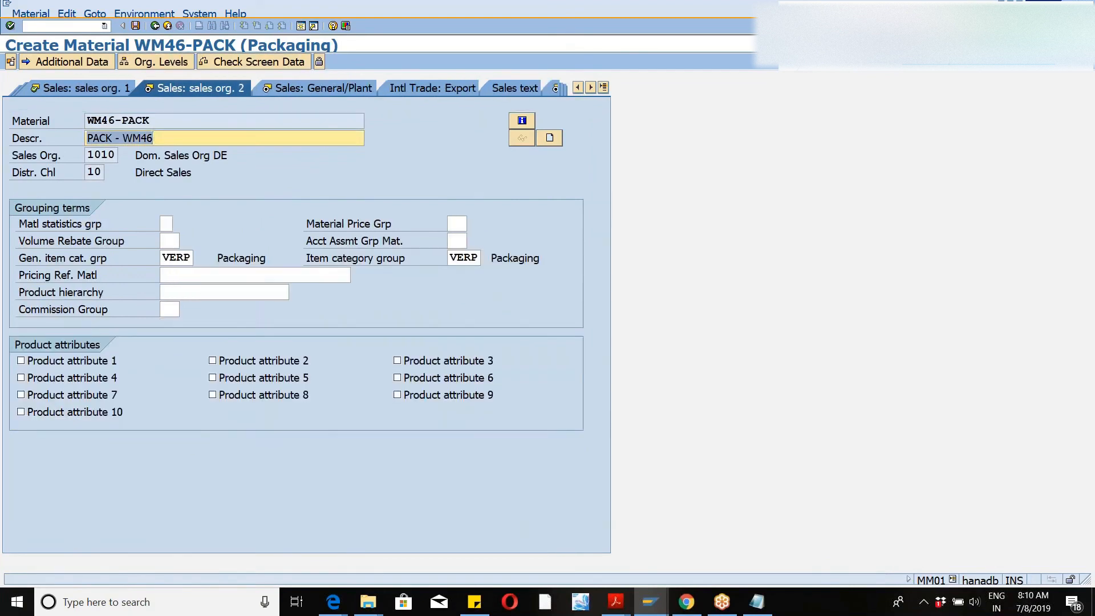
key(Return)
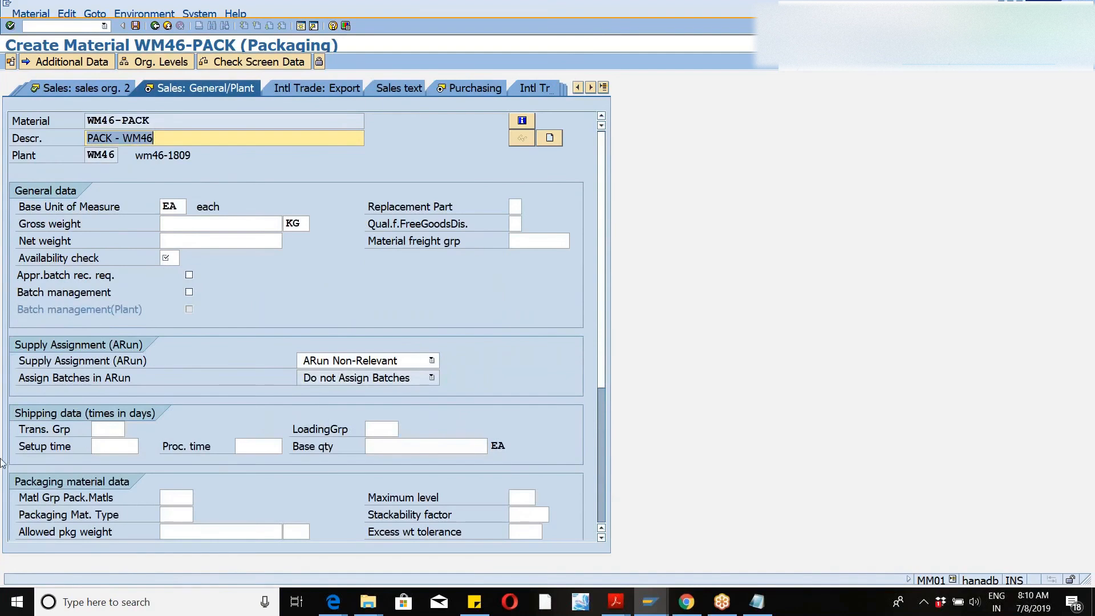
click(175, 496)
text(46WM)
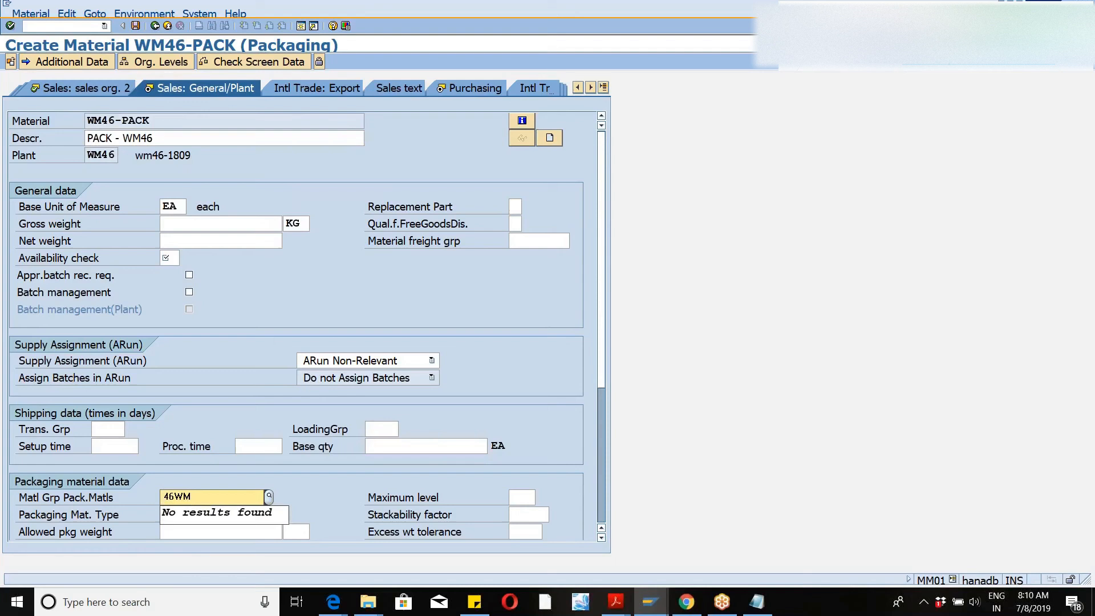
key(BackSpace)
key(BackSpace)
key(BackSpace)
key(BackSpace)
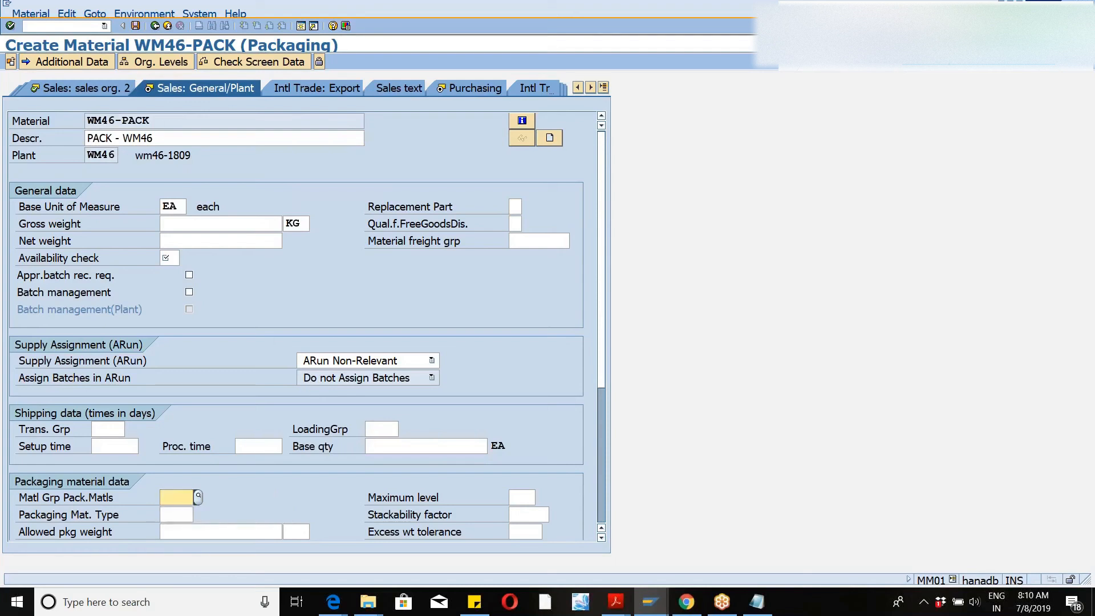
text(Z)
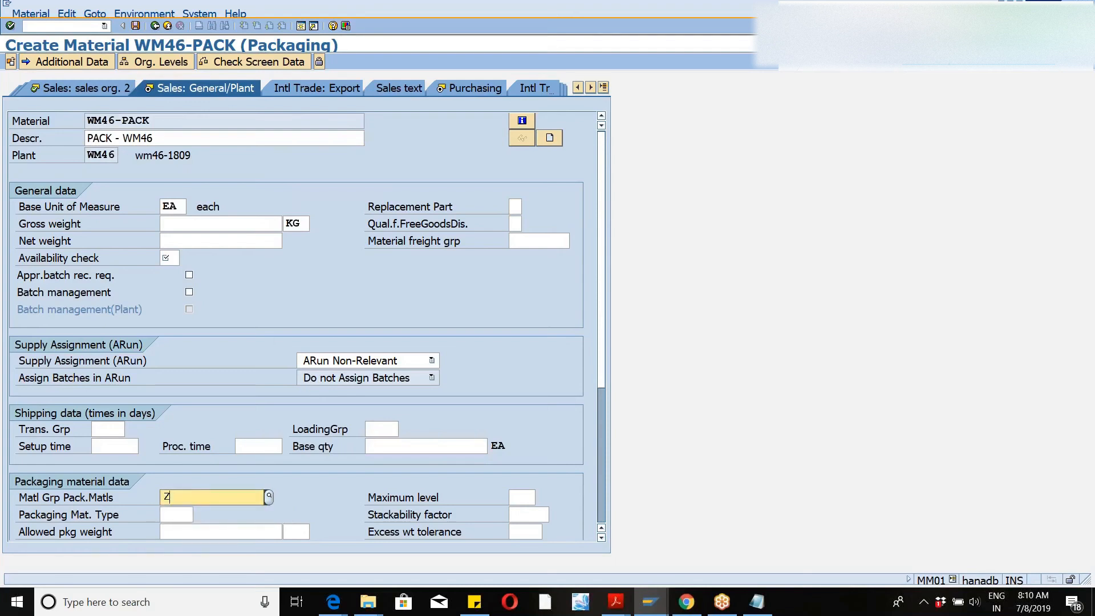
text(4)
key(BackSpace)
key(BackSpace)
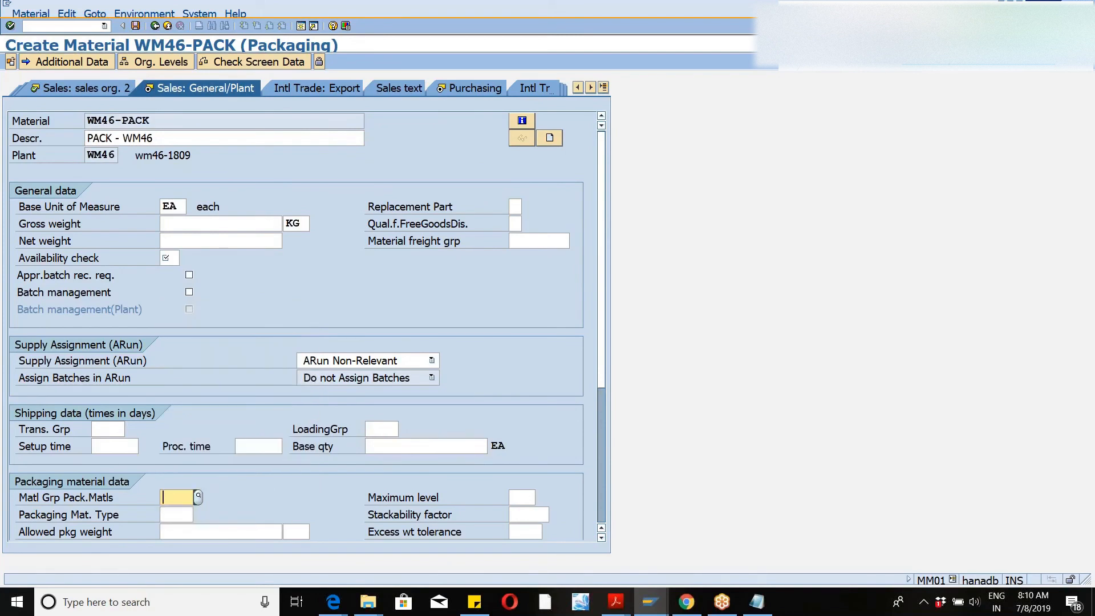
click(171, 515)
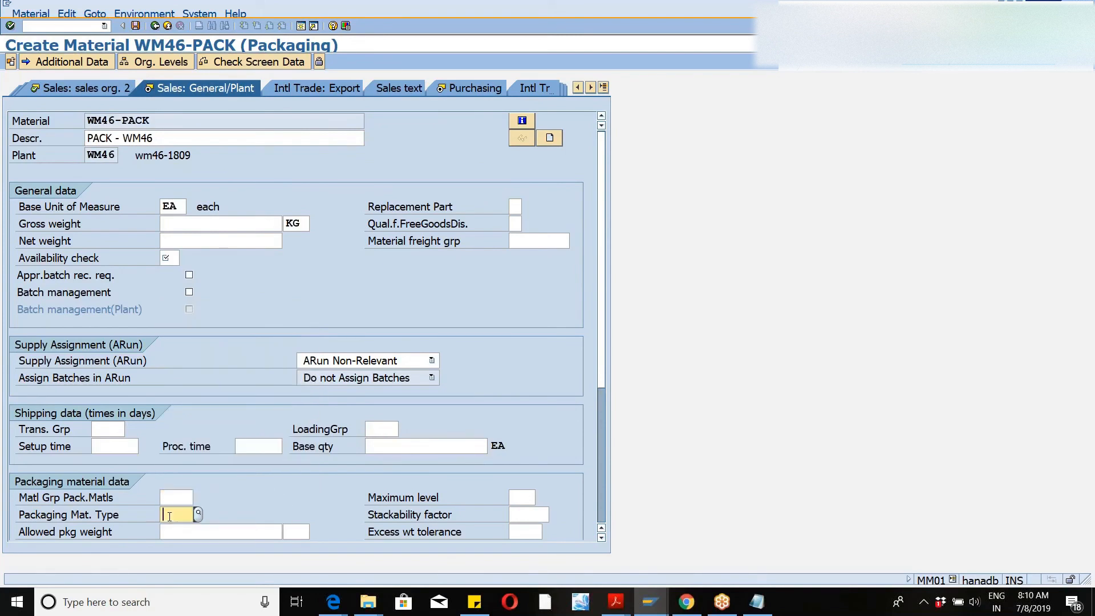
- Set the material group for packaging materials to ZW46 (WM46-PACK) in the packaging material data
click(176, 496)
text(Z)
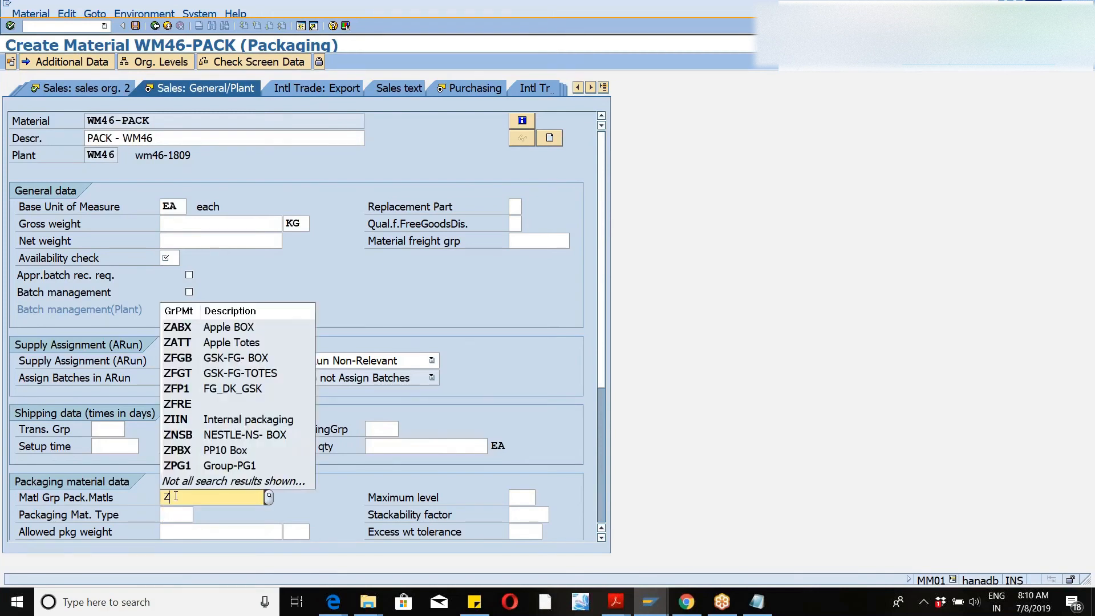
text(4)
key(BackSpace)
text(W)
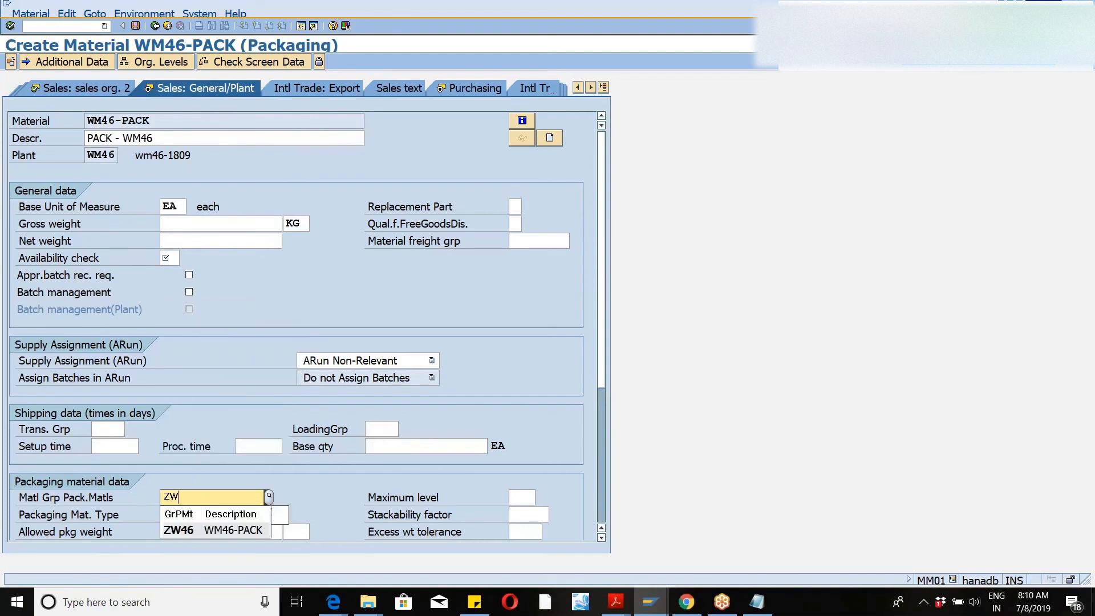
key(Down)
key(Return)
key(Tab)
key(Tab)
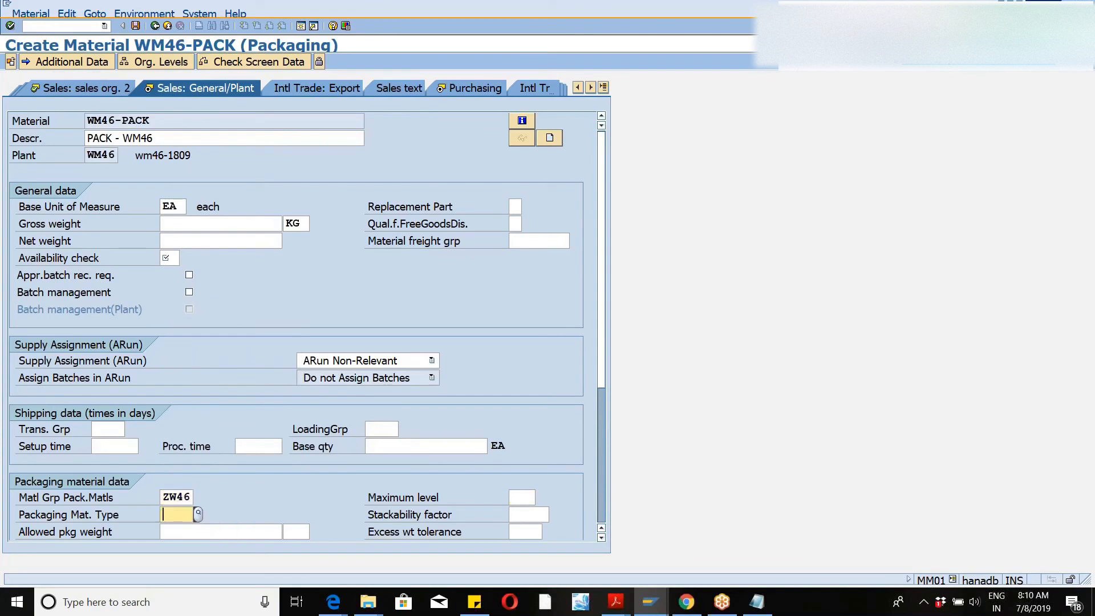
- Set the packaging material type to 46WM (WM46-BOX)
text(46WM)
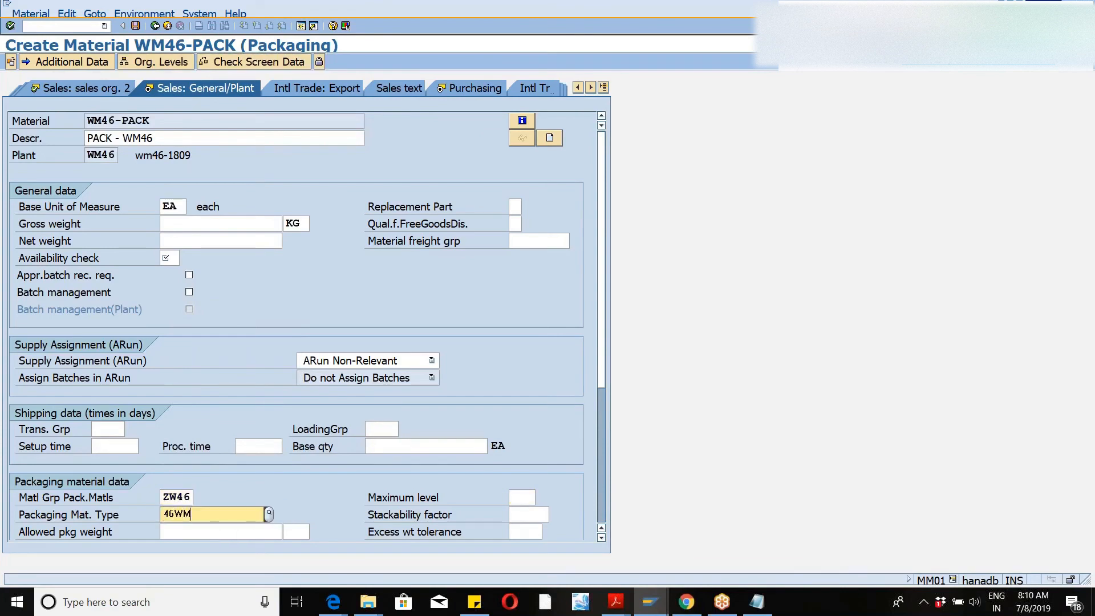
key(Down)
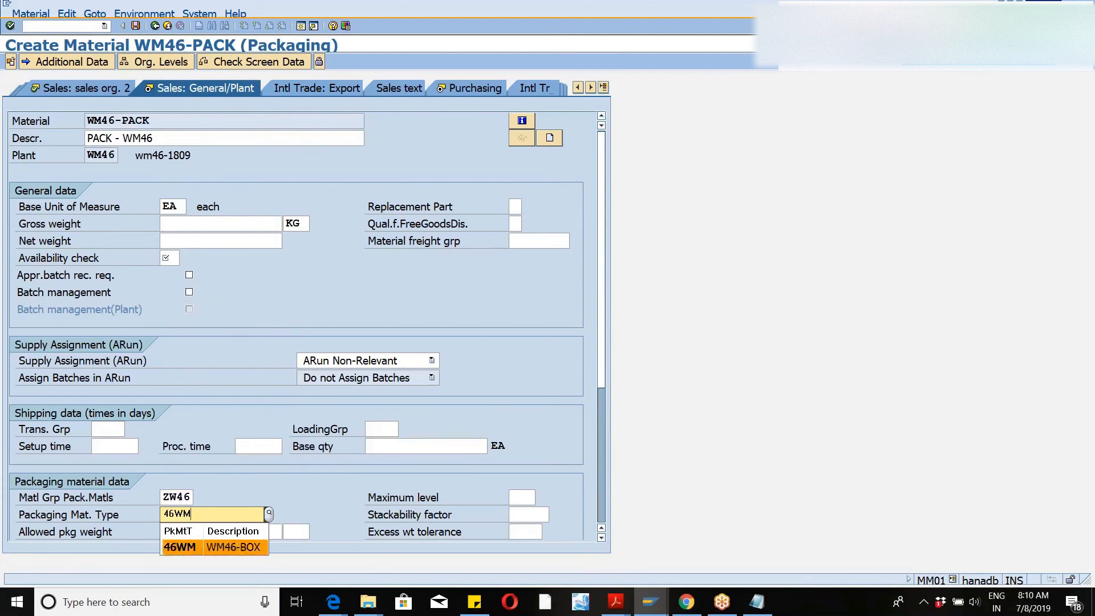
key(Return)
key(Return)
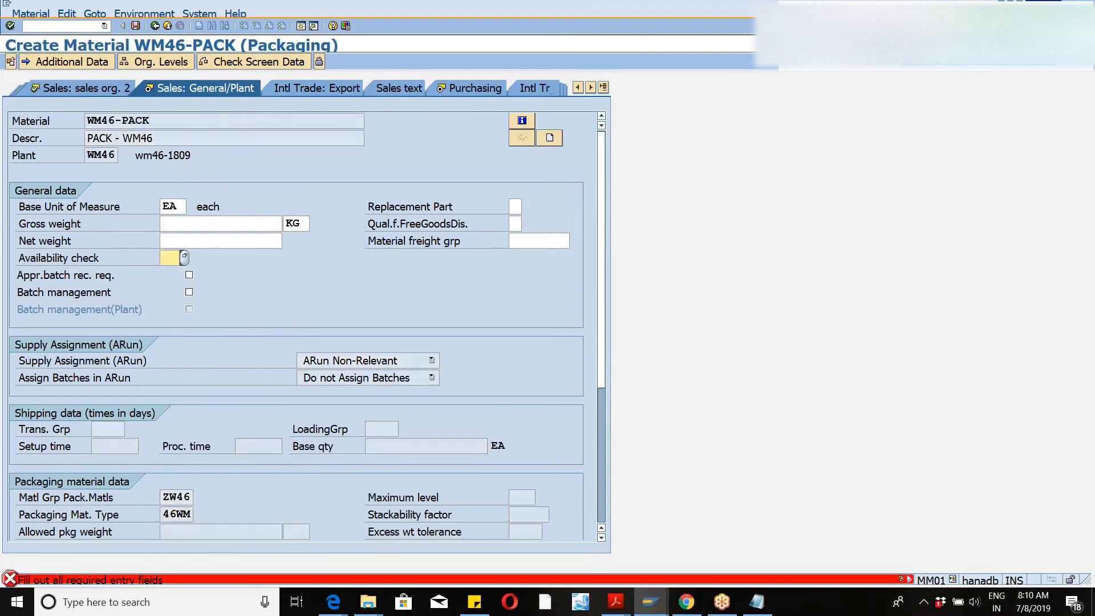
- Set the availability check to 01 and continue through the purchasing and plant storage views to the Accounting 1 view
text(01)
key(Return)
key(Return)
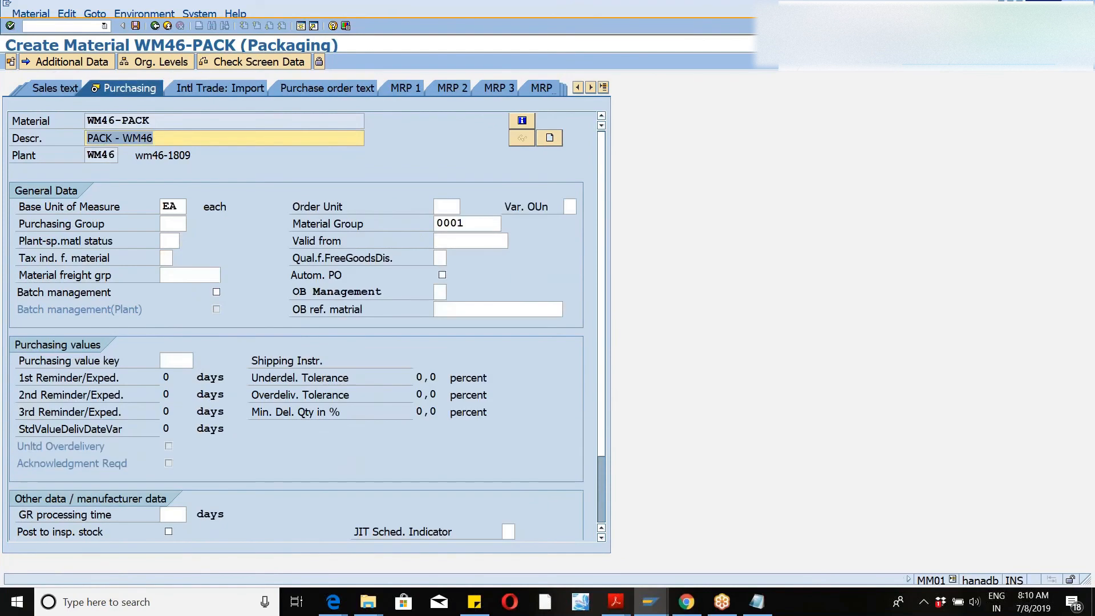
key(Return)
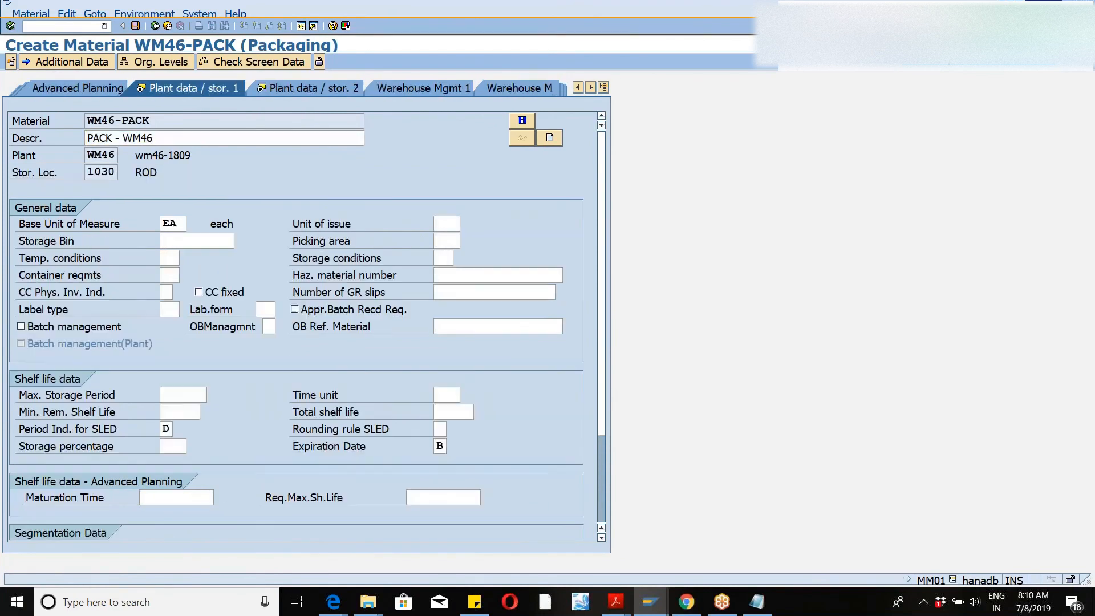
key(Return)
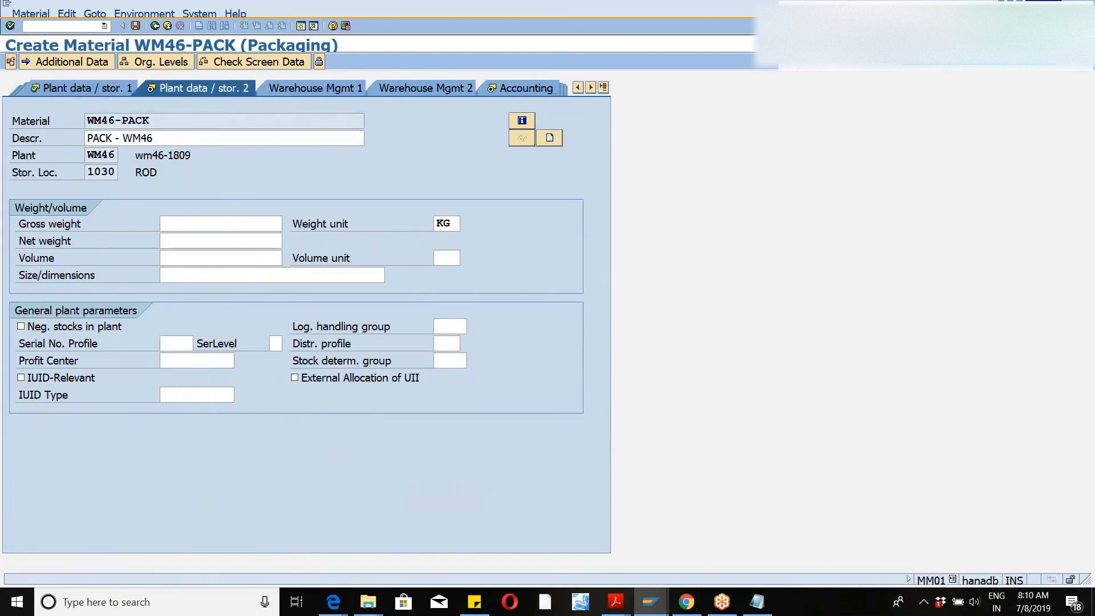
key(Return)
key(Return)
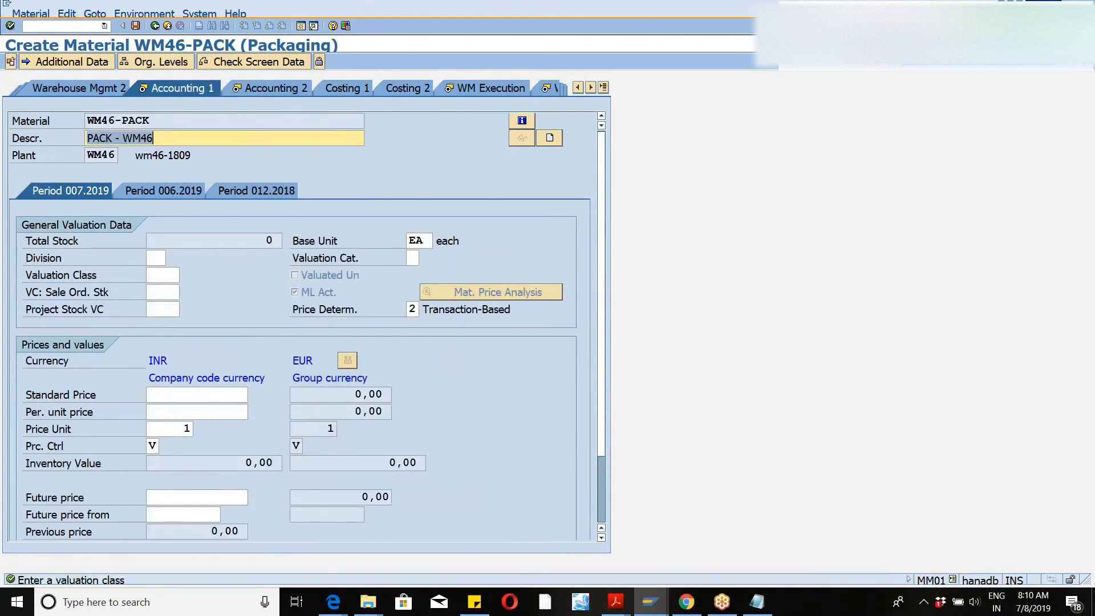
- Choose valuation class 3050 Returnable Packaging, leave the moving average price empty, and continue to the WM Execution view
click(158, 278)
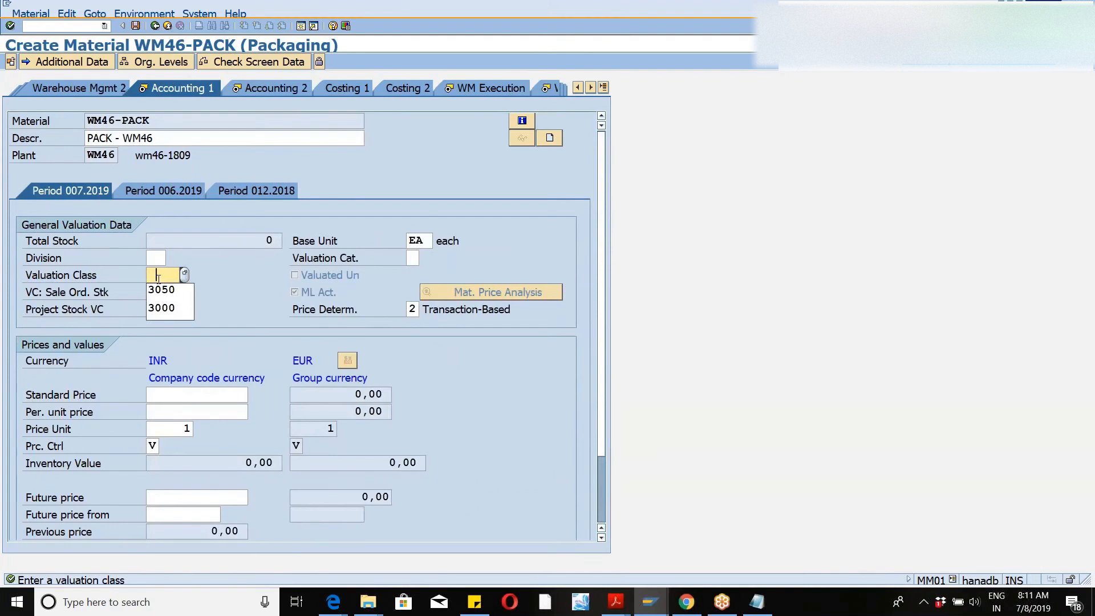
key(F4)
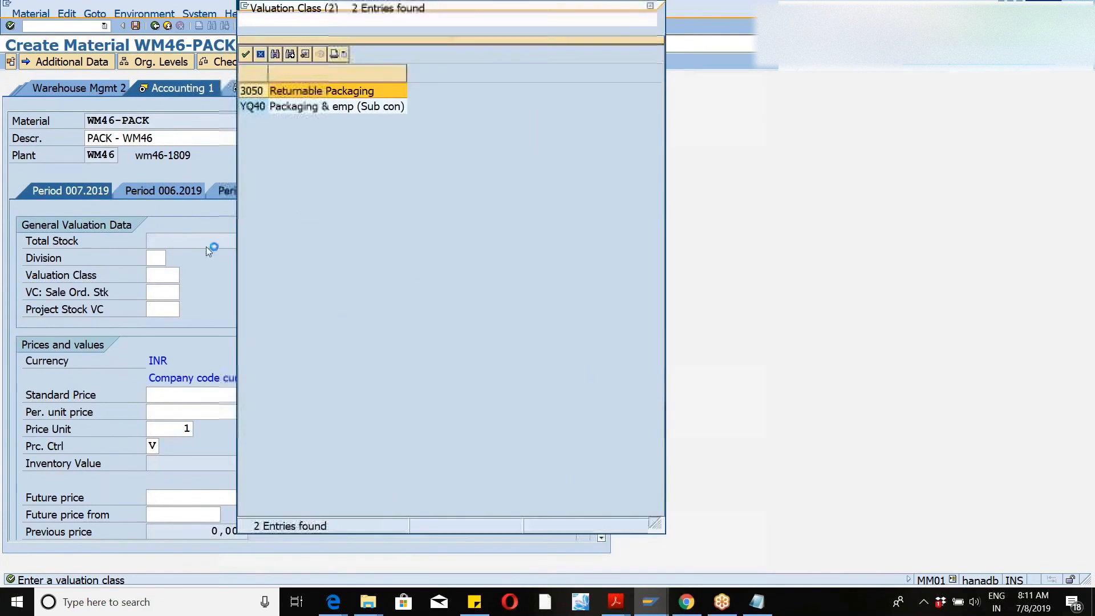
double_click(256, 99)
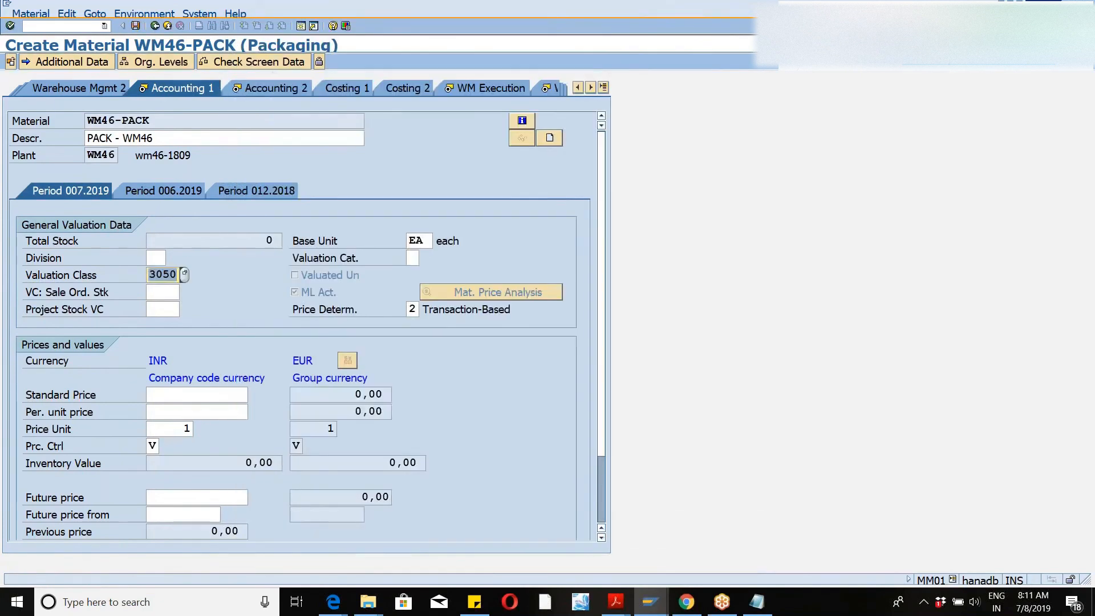
key(Return)
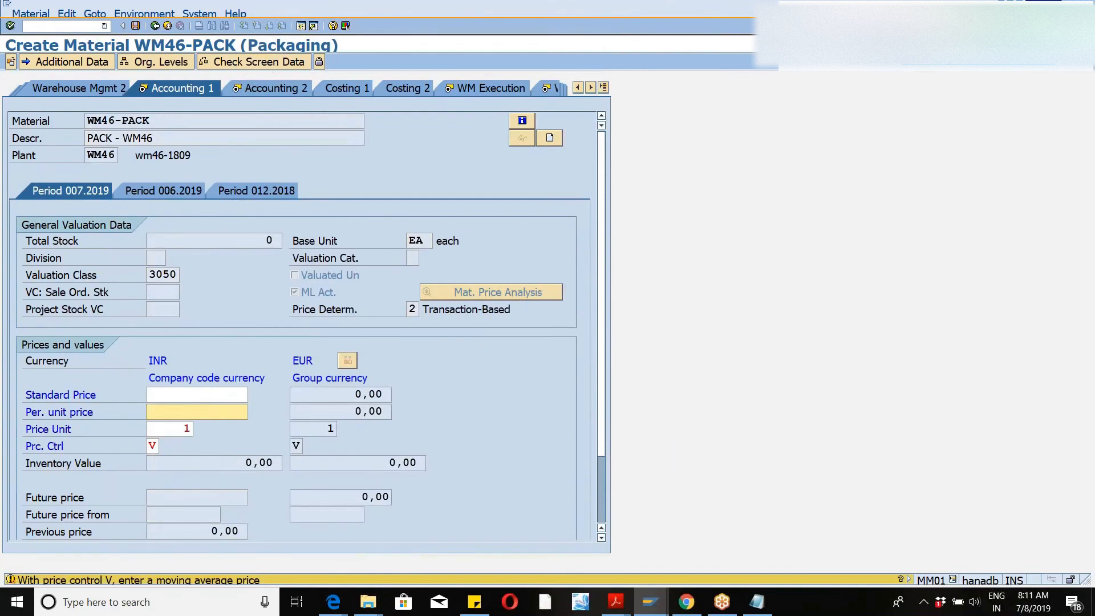
key(Return)
key(Return)
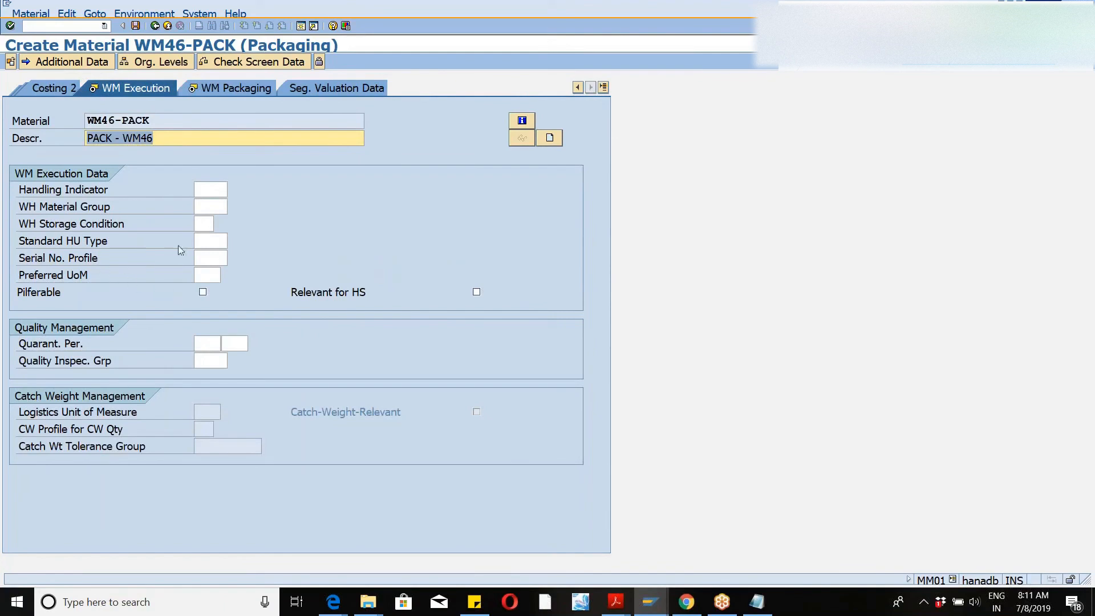
- Set the standard HU type to 46WM and save the new packaging material
click(212, 241)
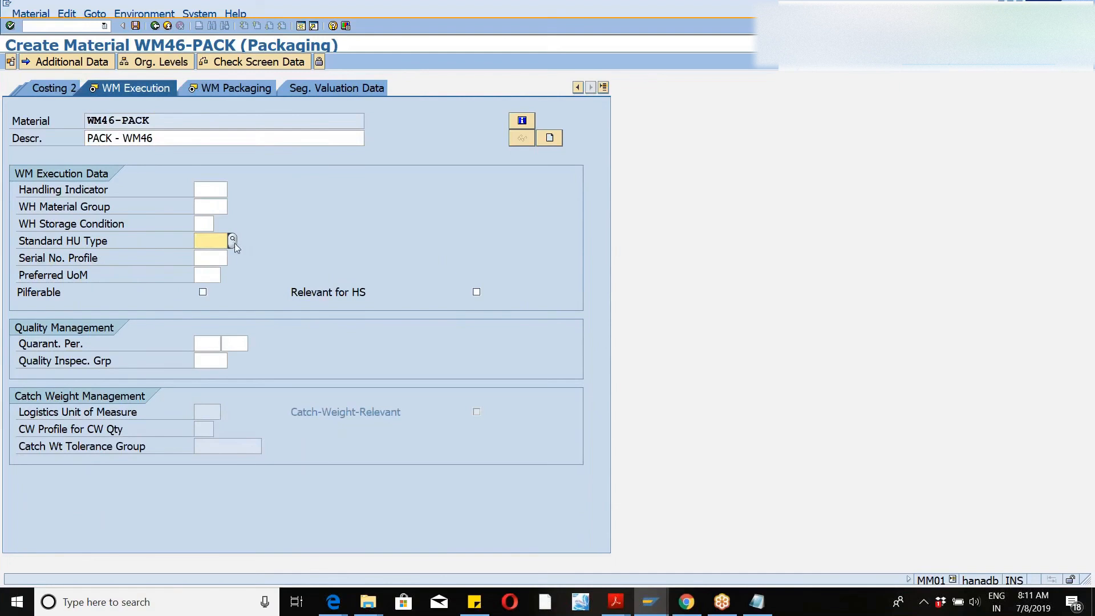
text(46WM)
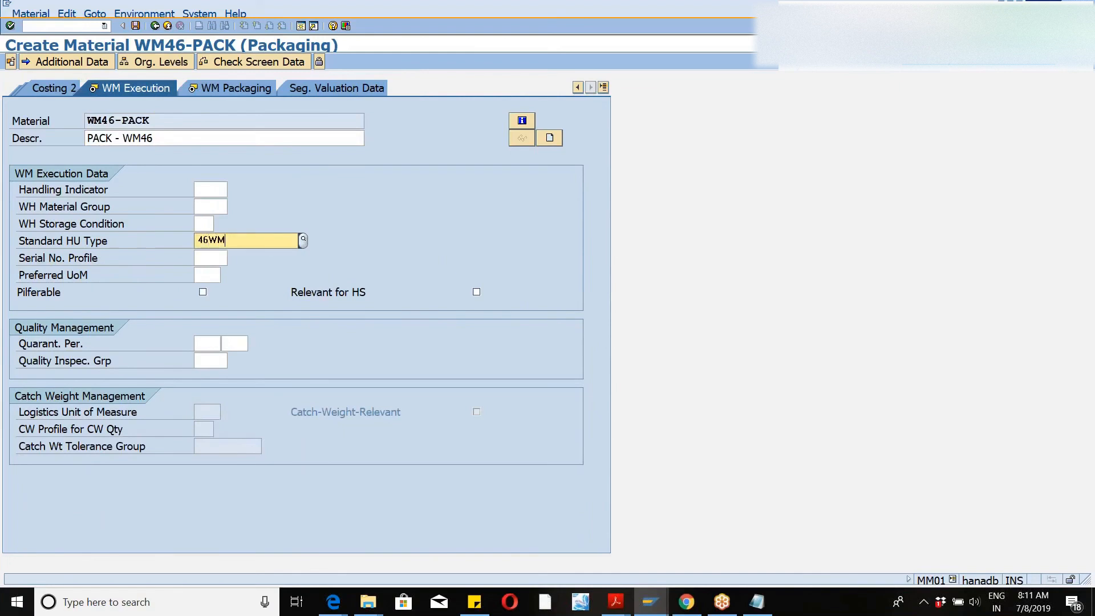
key(Down)
key(Return)
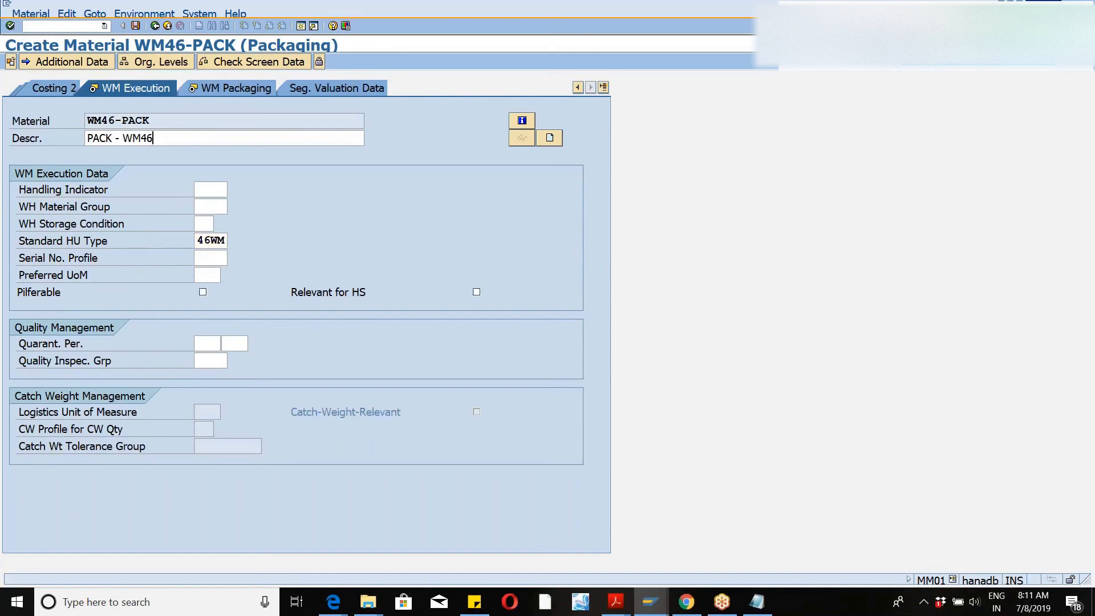
key(Return)
key(Return)
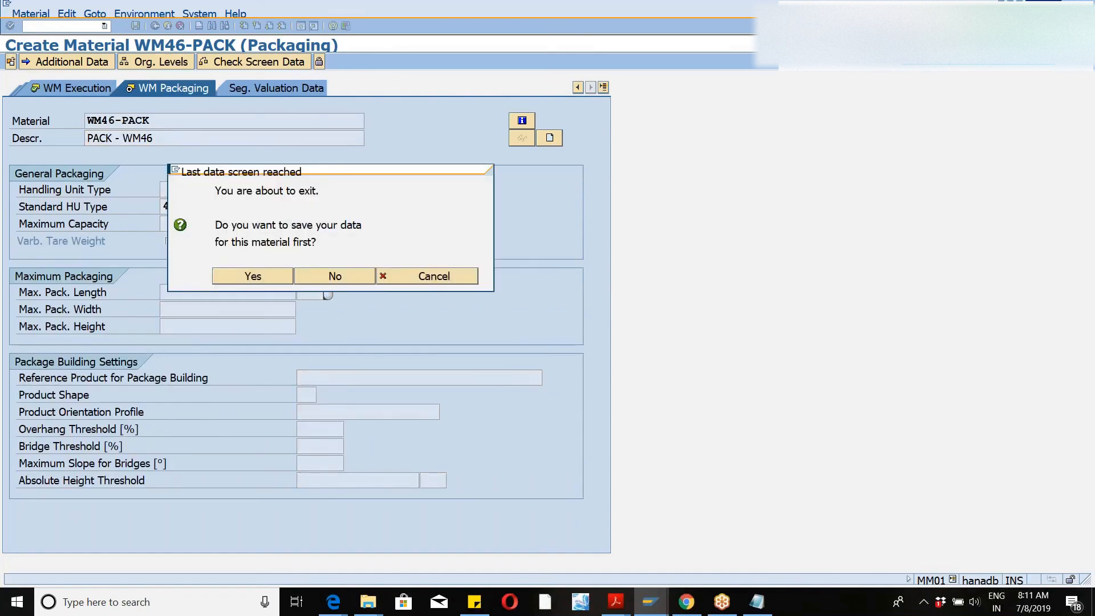
key(Return)
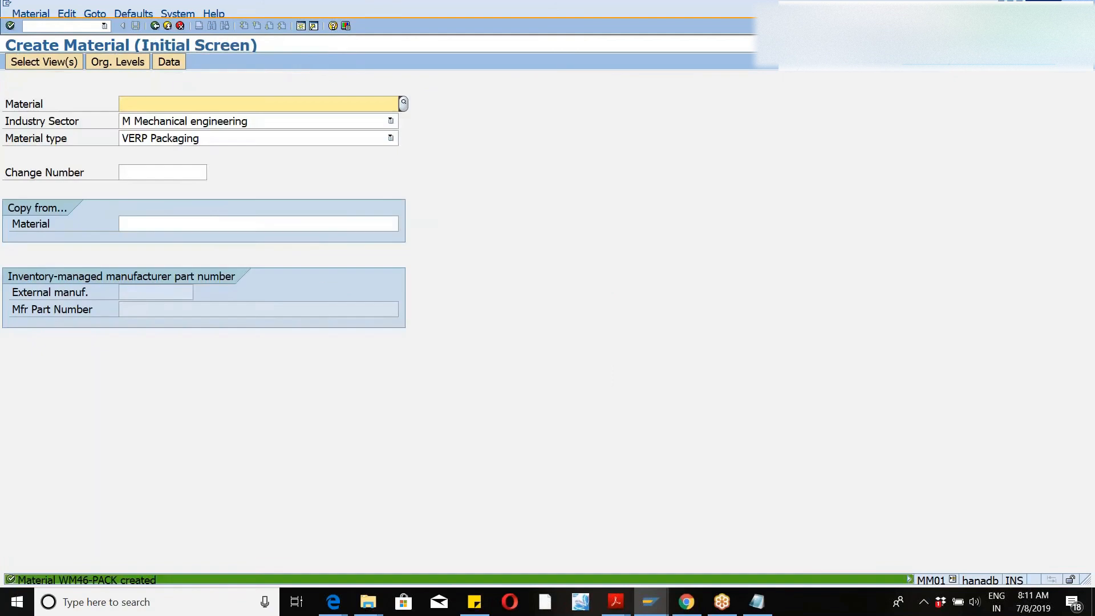
- Open the warehouse product maintenance transaction /SCWM/MAT1 in place of the current one
click(59, 28)
text(/N/SCWM/MAT1)
key(Return)
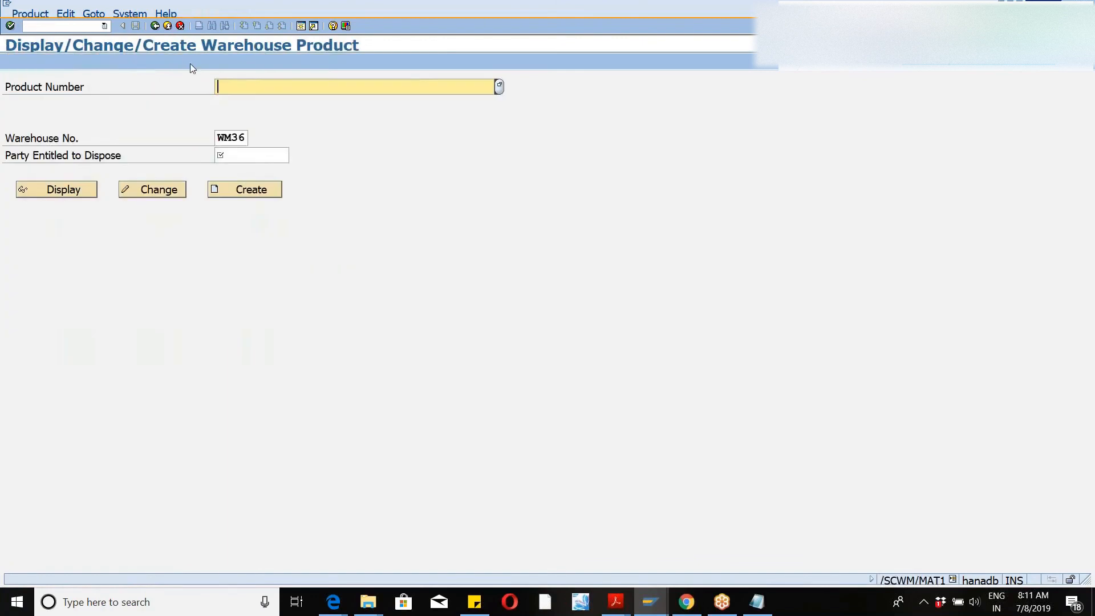
- Enter WM46-PACK as the product number and WM46 as the warehouse number
text(WM46)
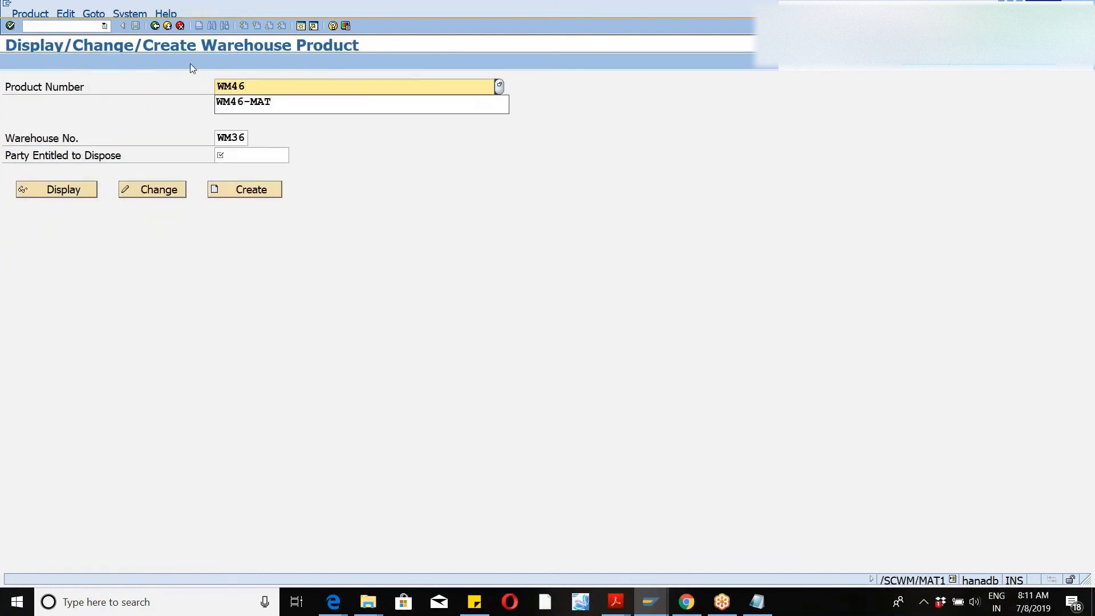
text(-PACK)
key(Tab)
text(WM46)
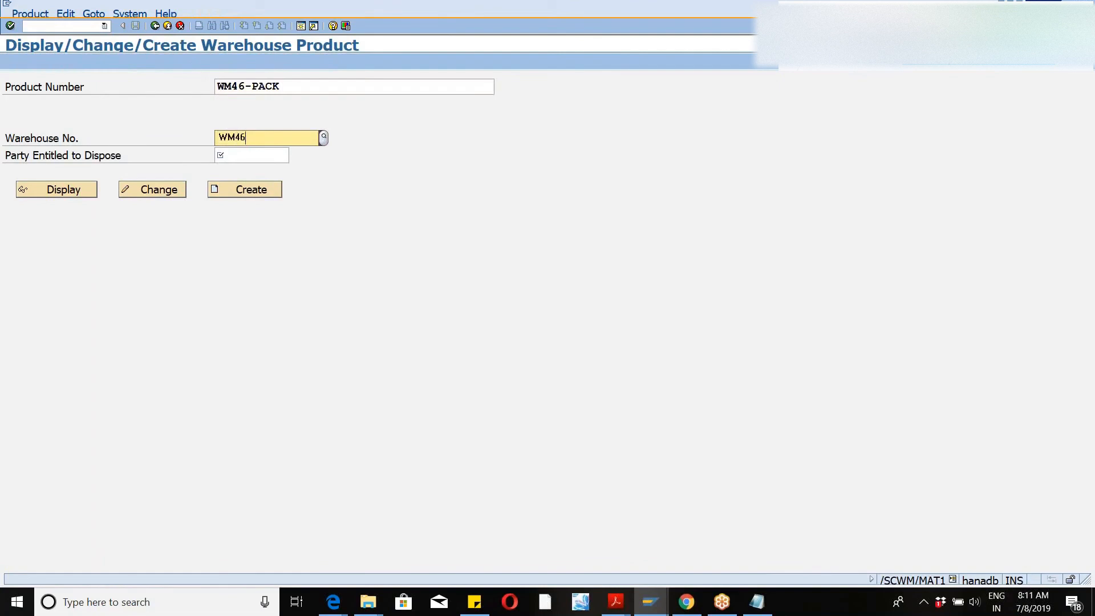
key(Tab)
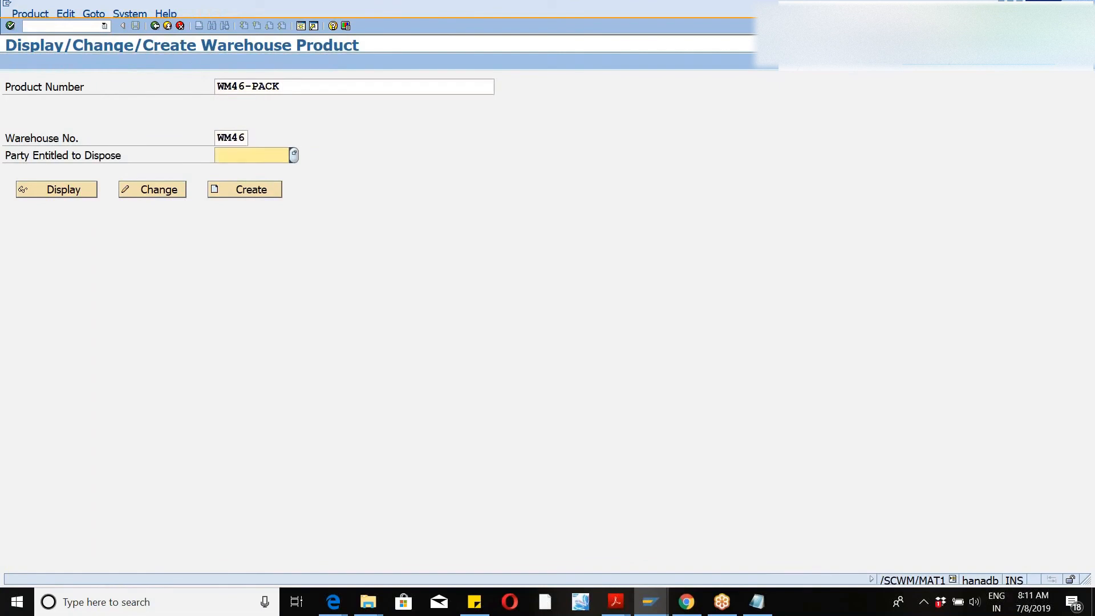
- Create the WM46-PACK warehouse product for its party entitled to dispose, check its packaging data, and save it
click(234, 192)
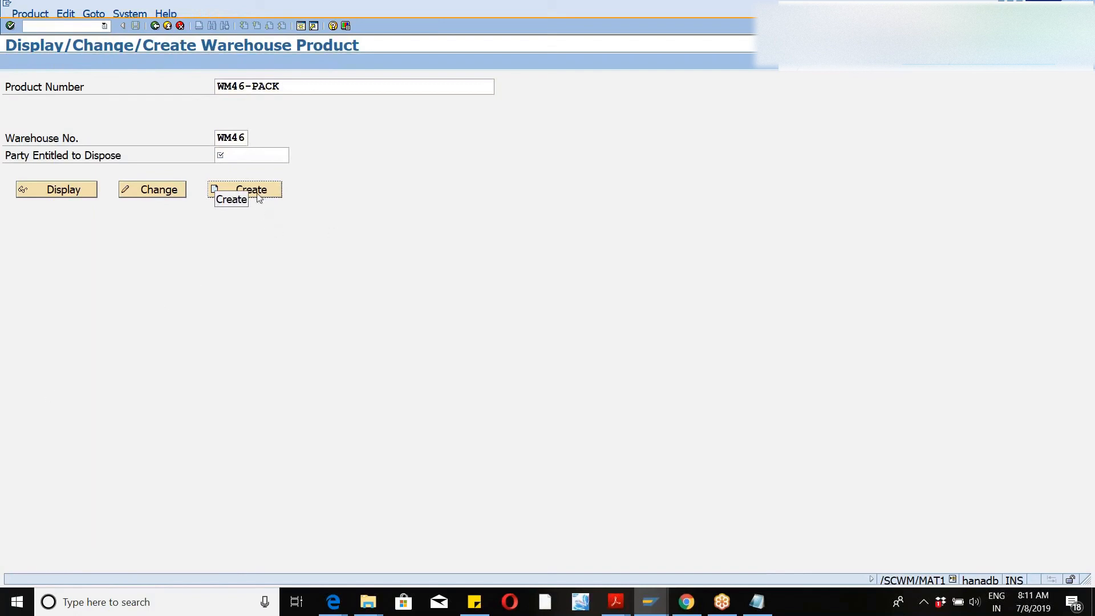
click(69, 193)
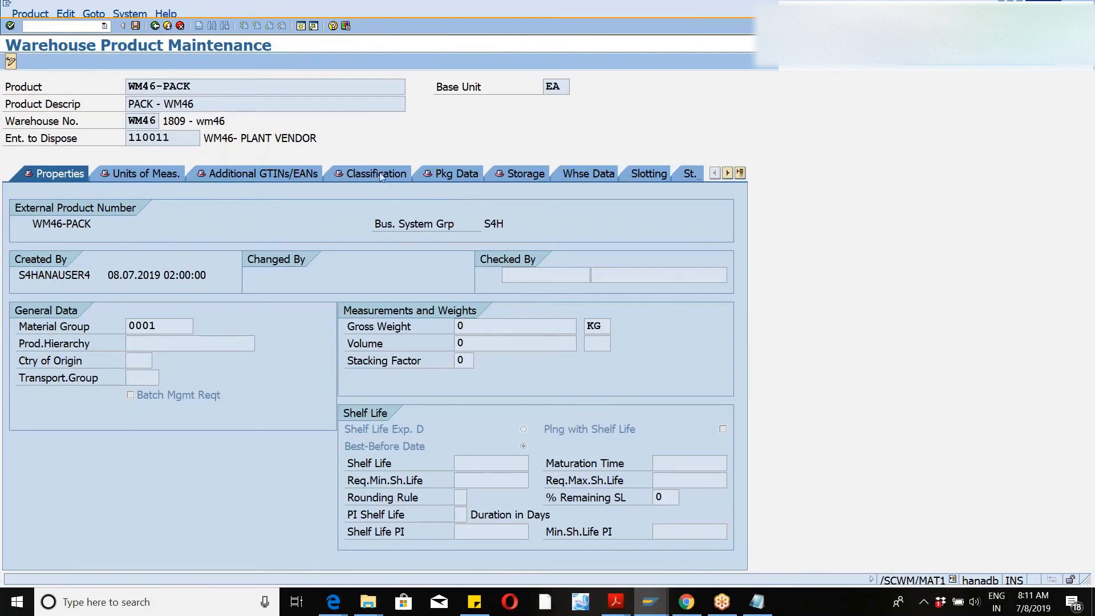
click(445, 174)
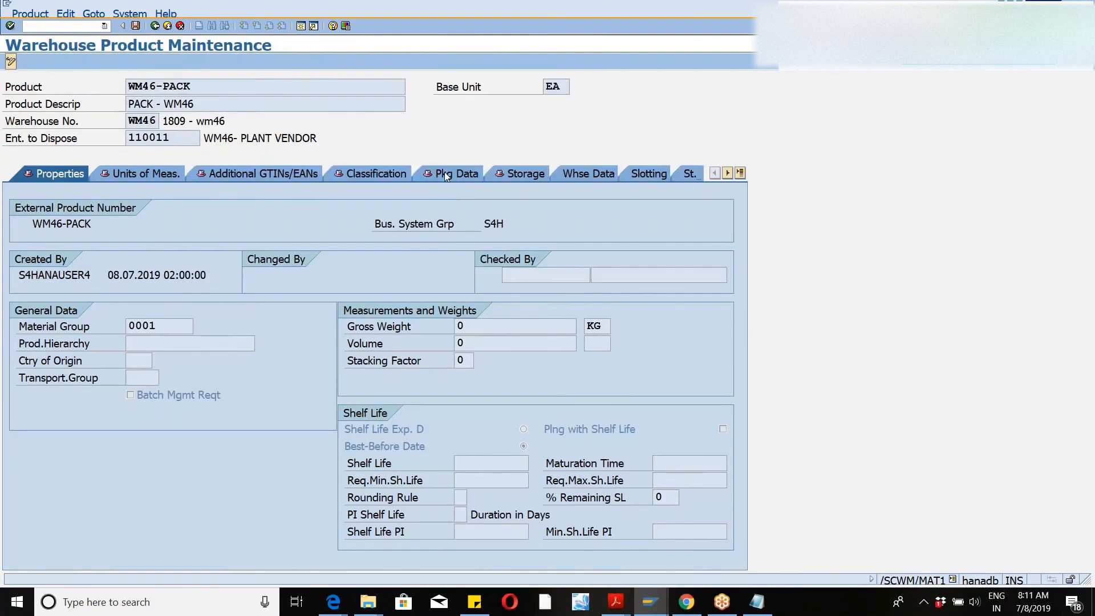
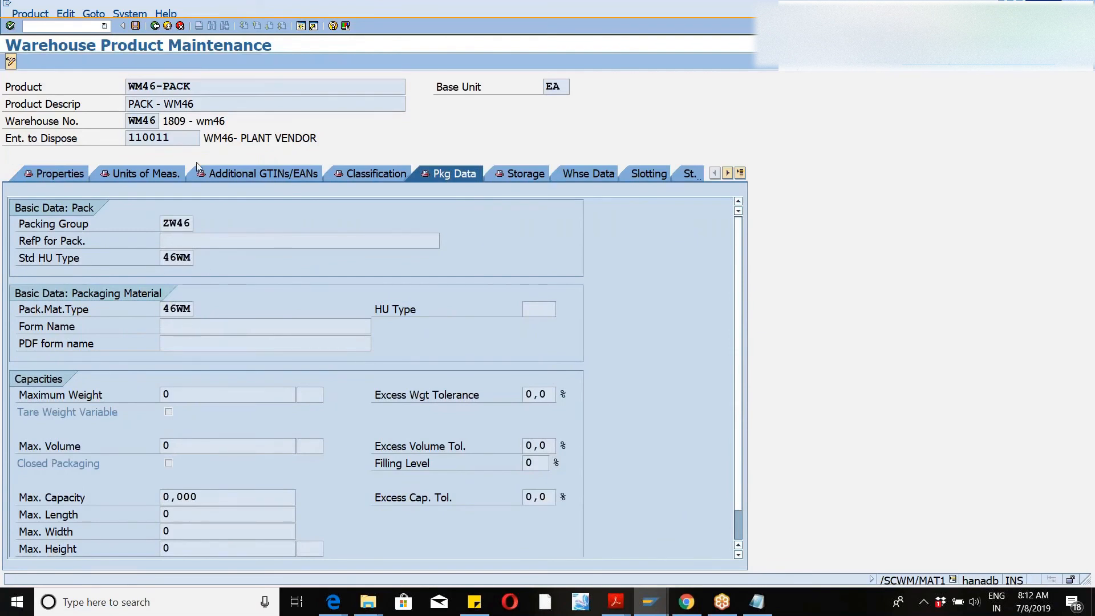
click(131, 28)
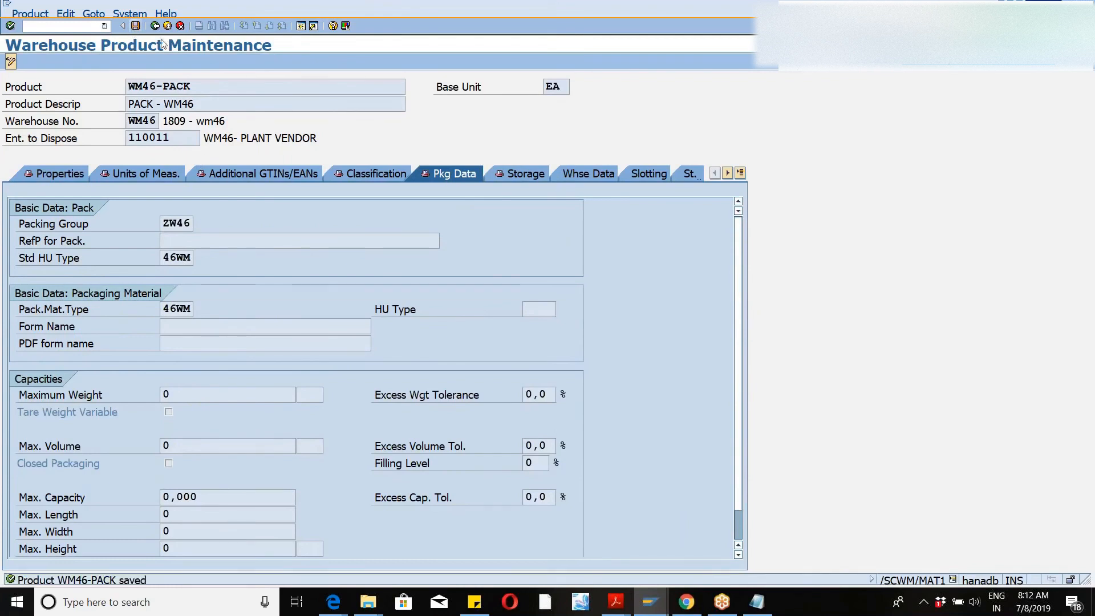
click(535, 306)
- Return to the Create Material session and open the change material transaction MM02 in place of it
key(alt+Tab)
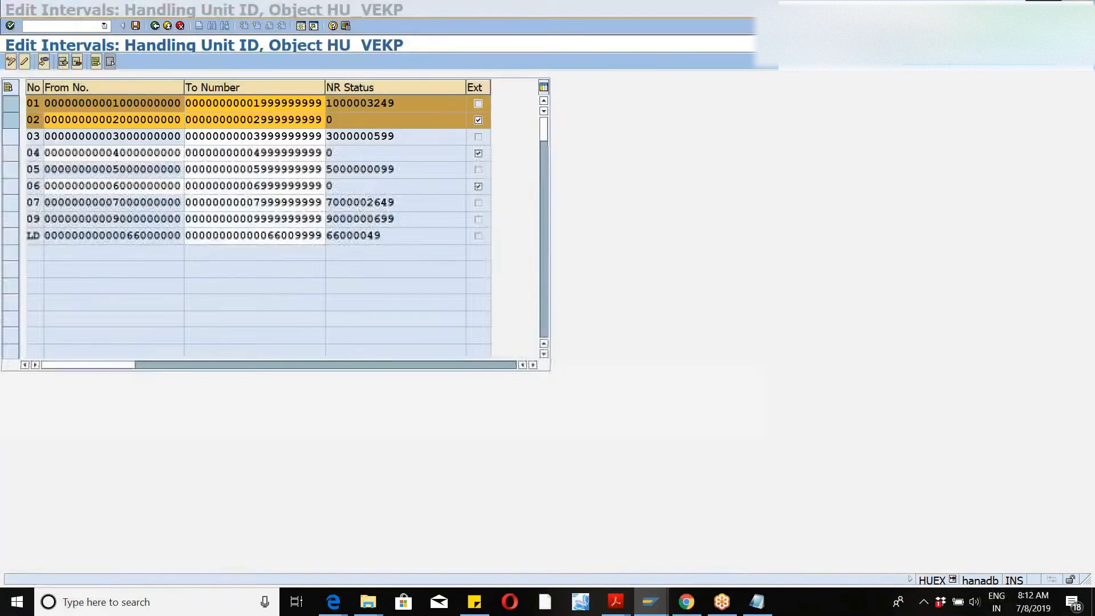
key(alt+Tab)
click(56, 26)
text(/nmm02)
key(Return)
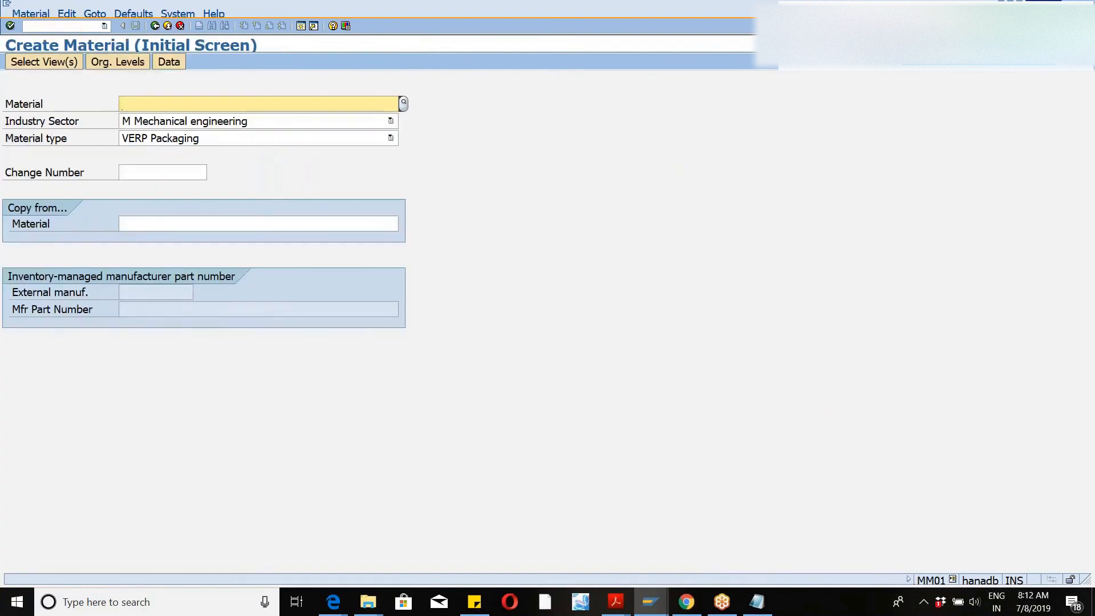
click(55, 26)
text(/nmm02)
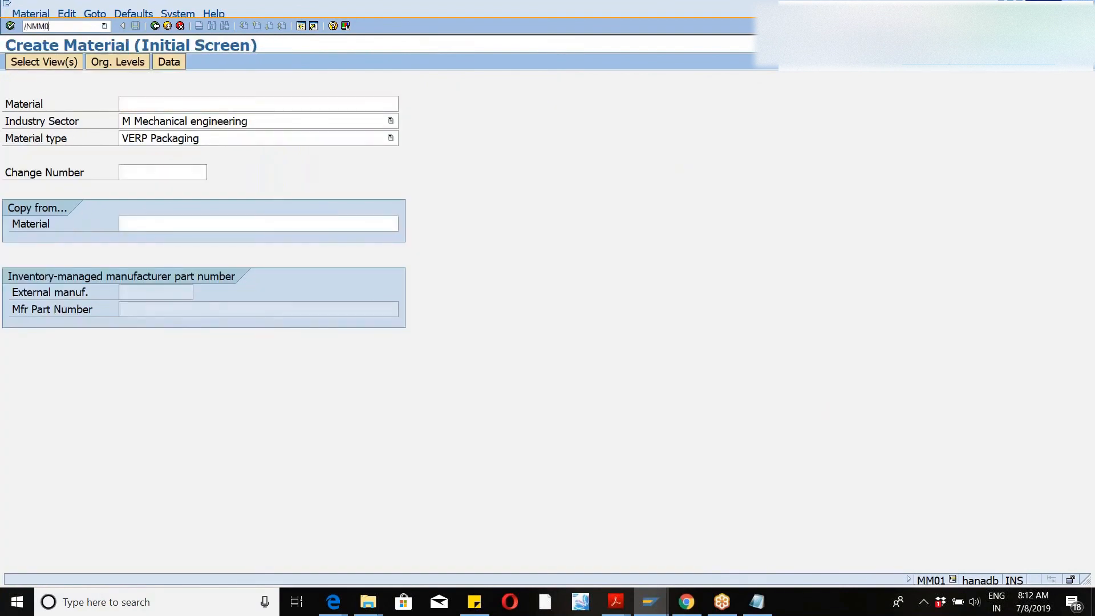
key(Return)
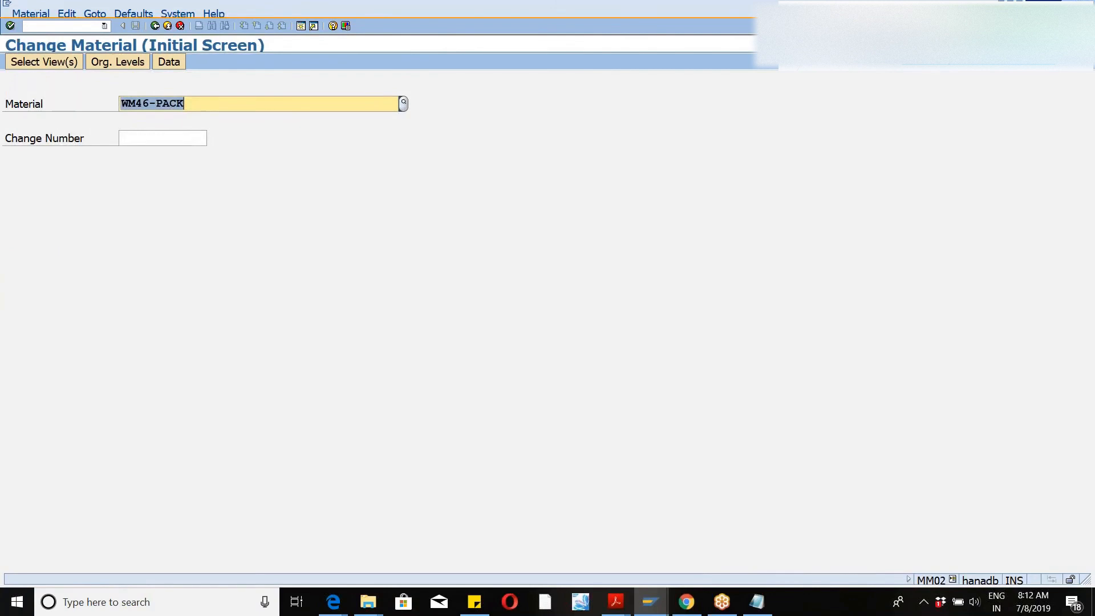
- Open material WM46-PACK for changing with only the WM Execution and WM Packaging views selected
key(Return)
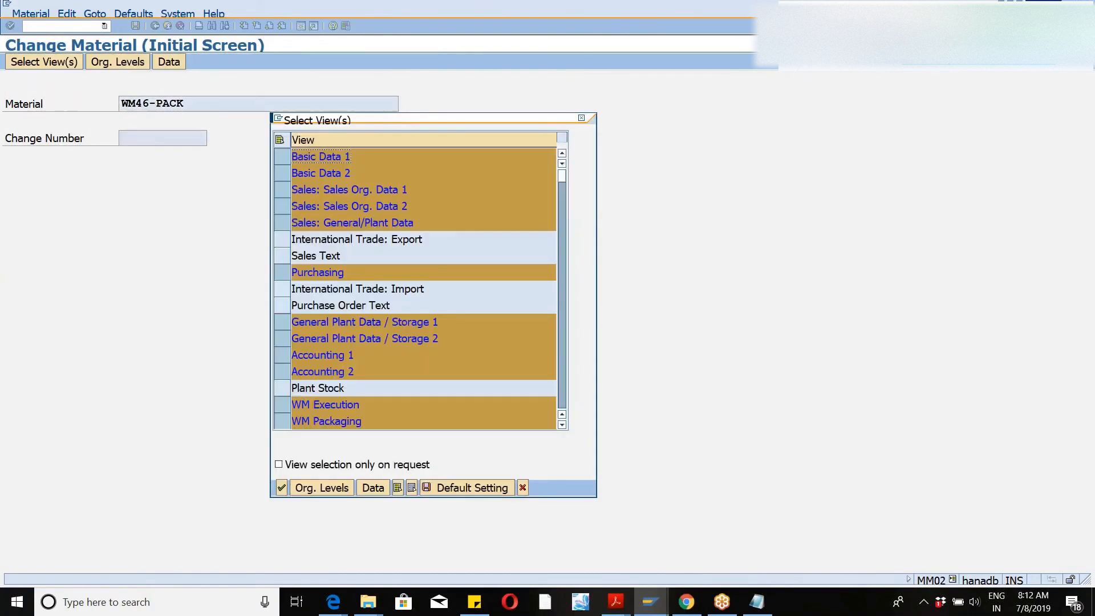
click(281, 140)
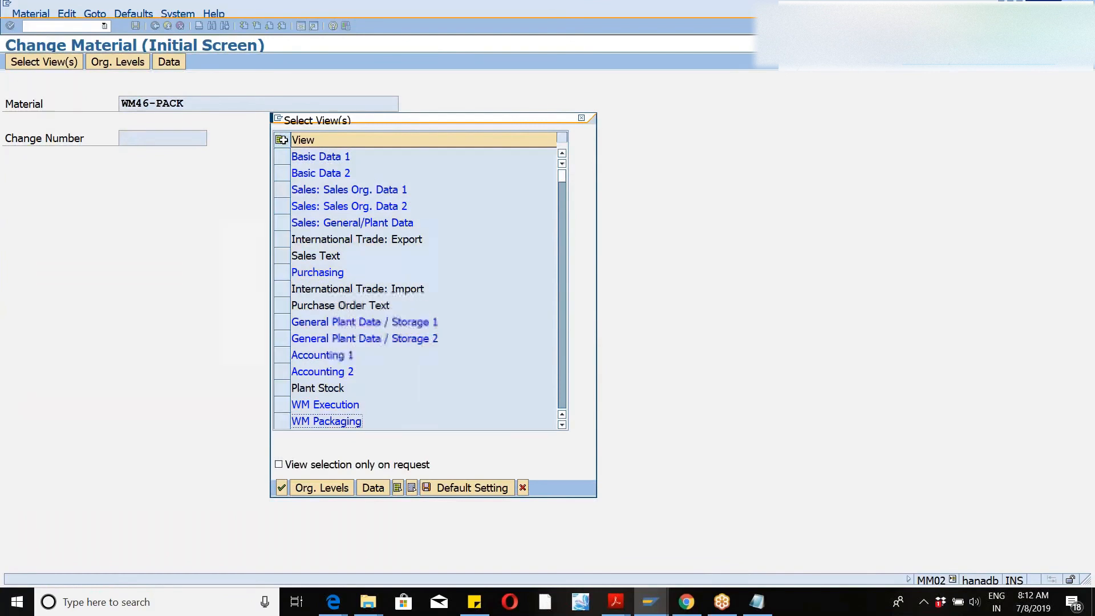
click(281, 404)
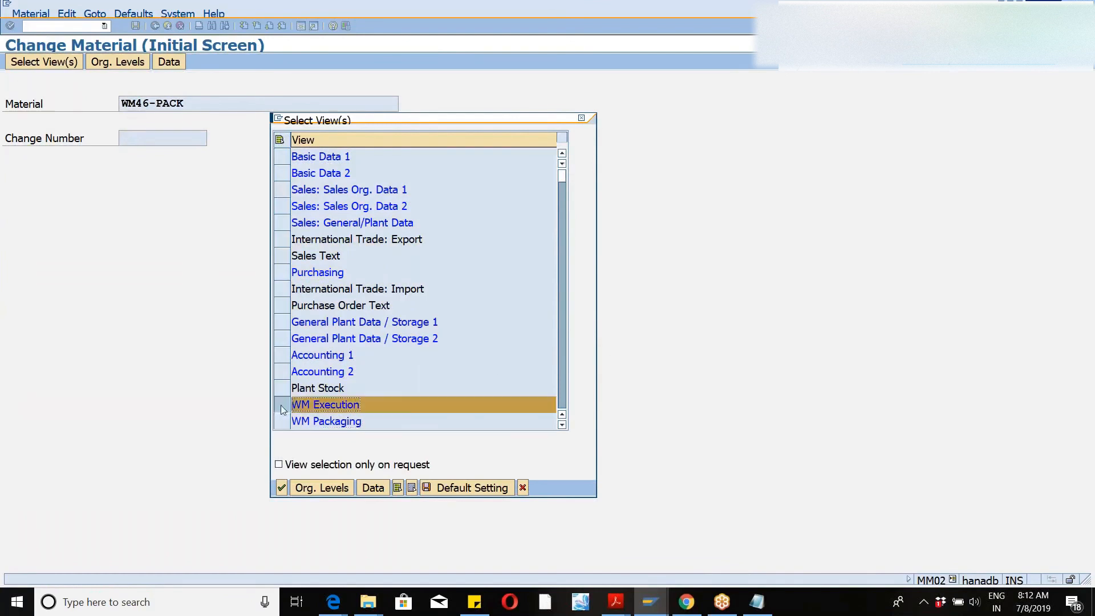
click(281, 421)
click(281, 488)
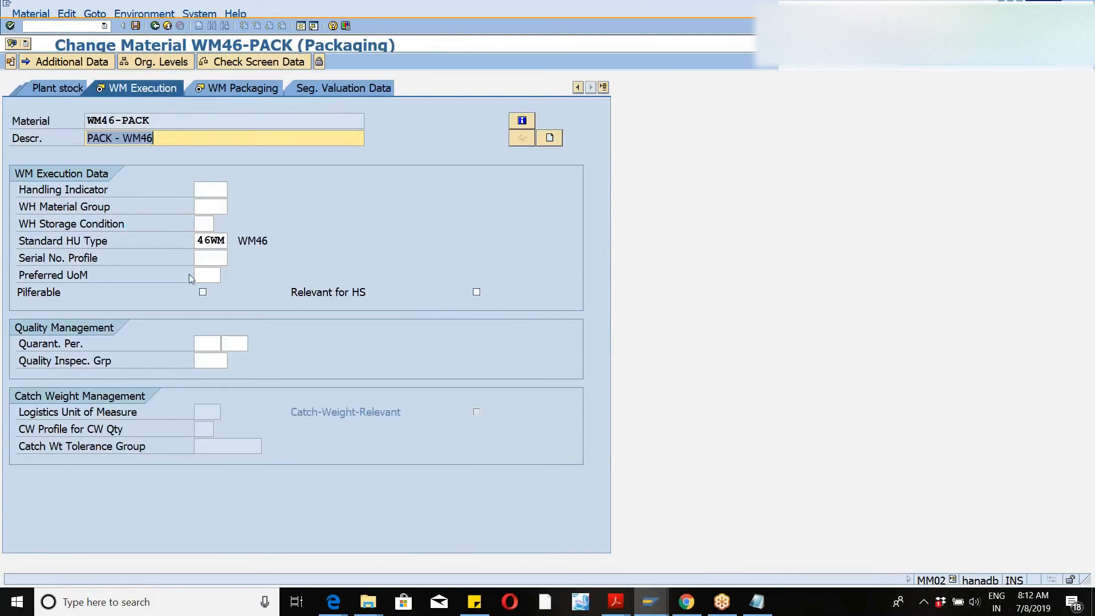
- Set the handling unit type to 46WM in the WM Packaging view and save the material
click(228, 90)
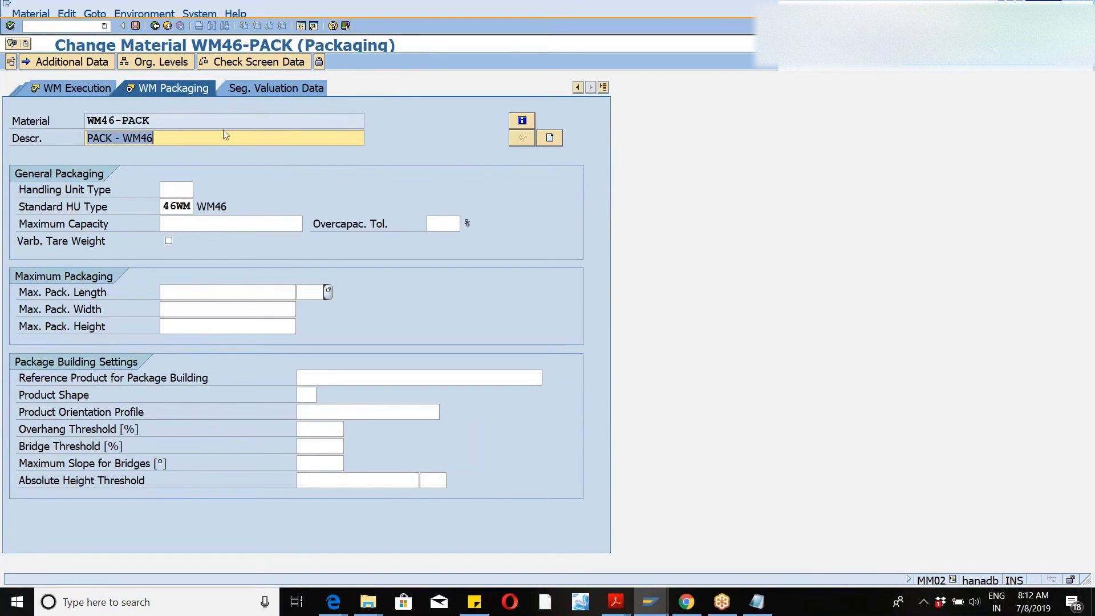
click(175, 189)
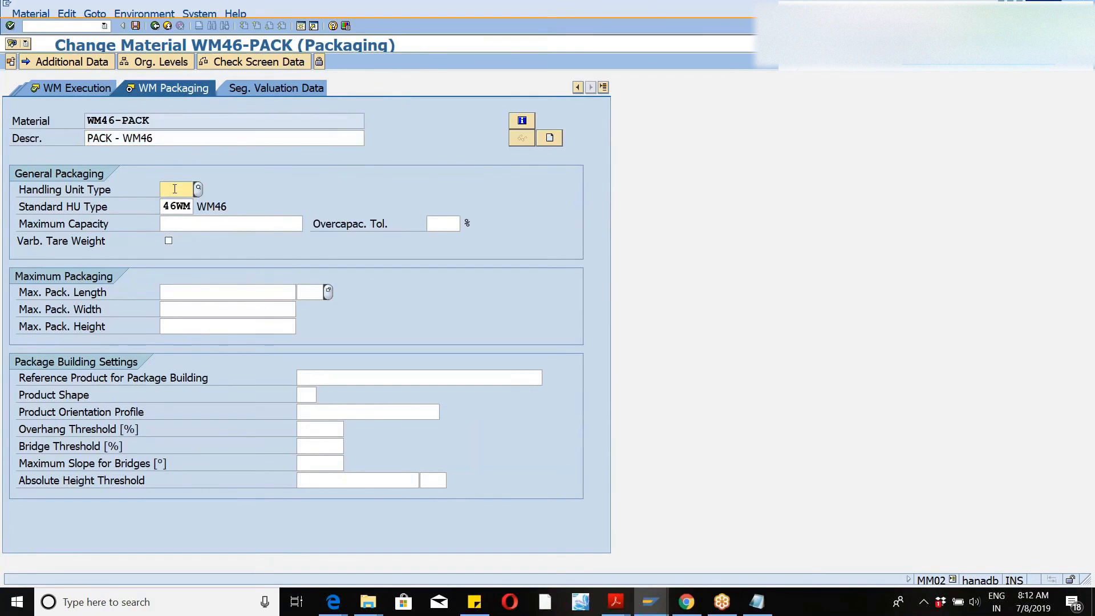
text(46WM)
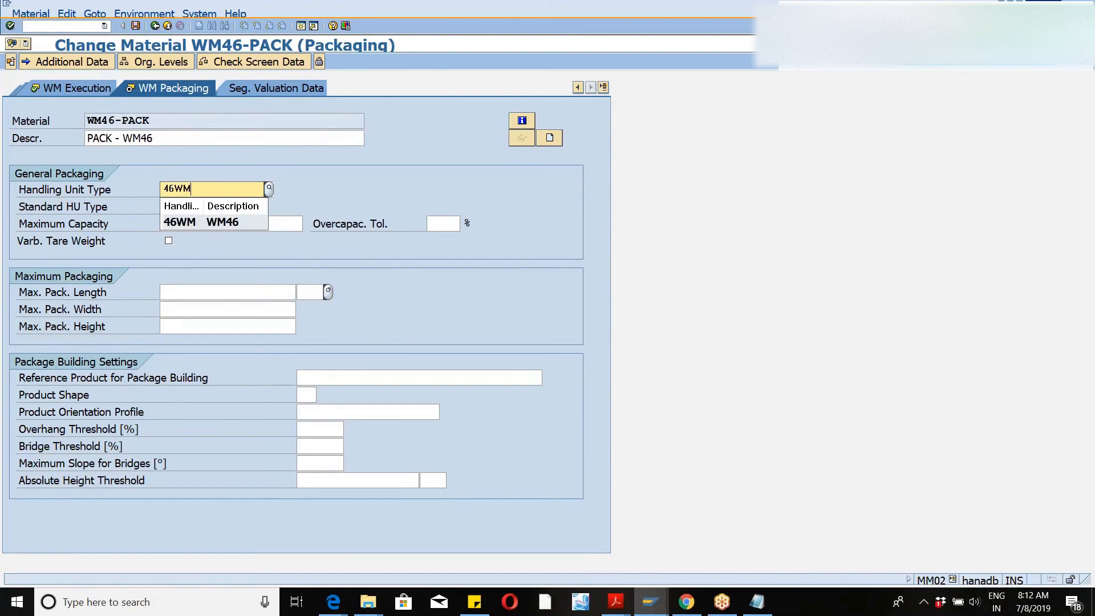
key(Return)
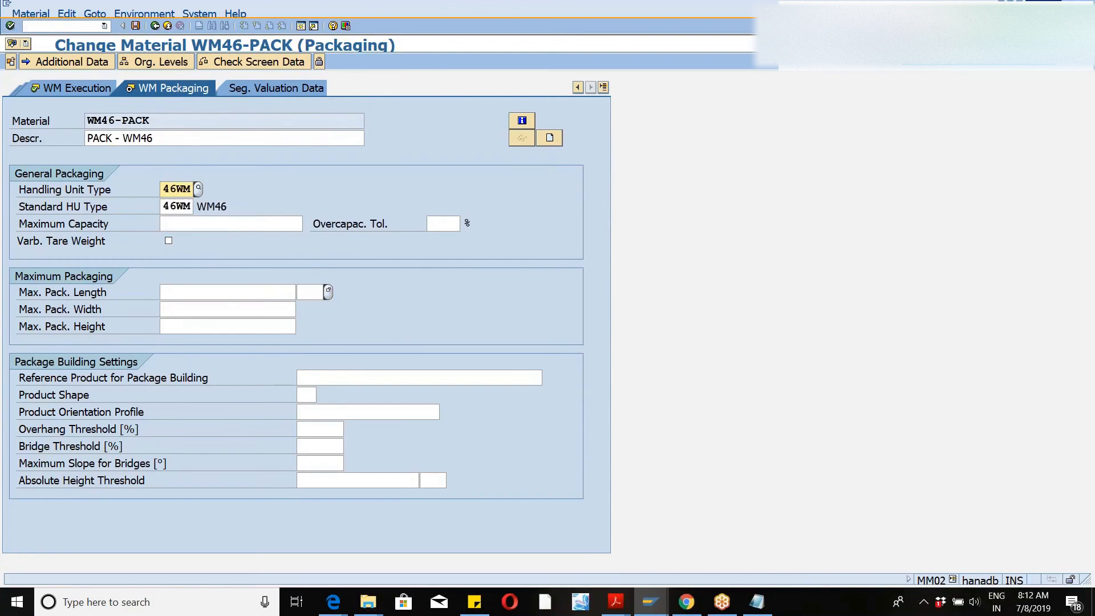
click(136, 27)
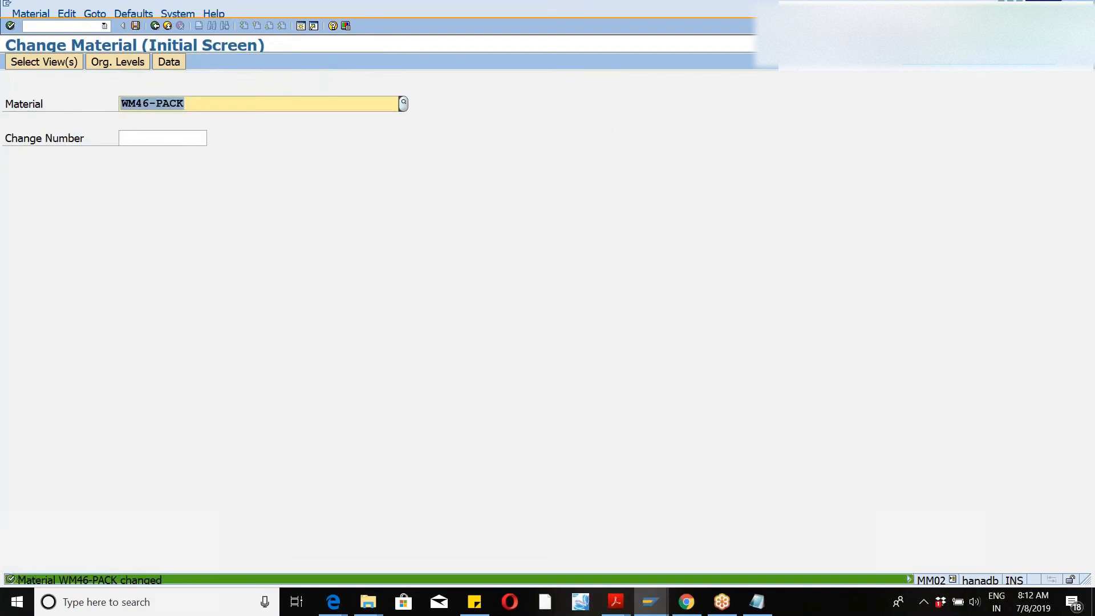
- Reopen transaction /SCWM/MAT1 and open warehouse product WM46-PACK in warehouse WM46 for changing
click(96, 26)
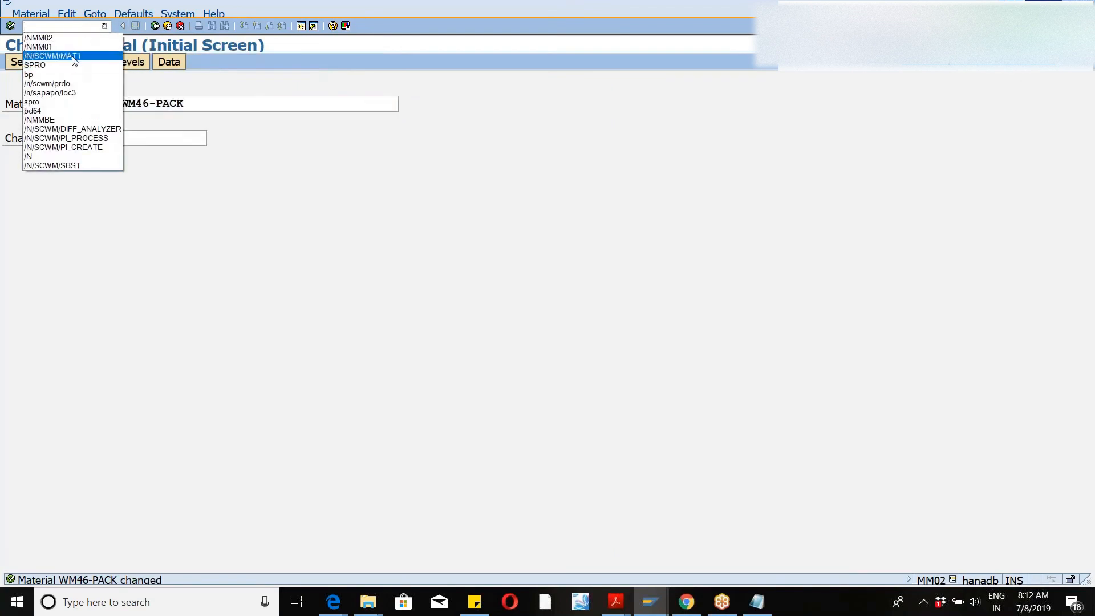
click(72, 57)
key(Return)
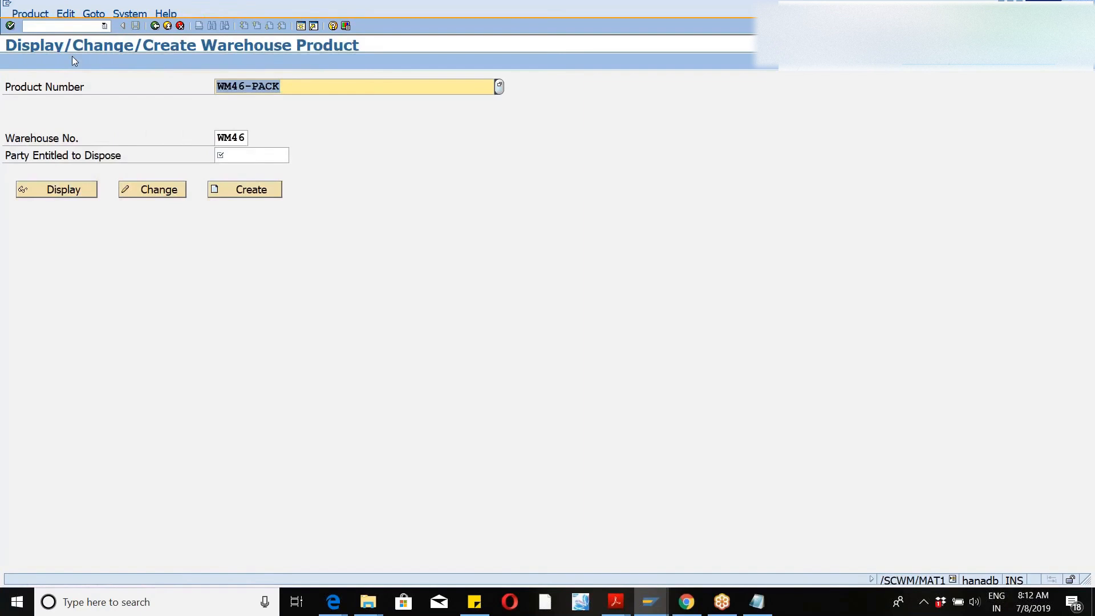
click(158, 194)
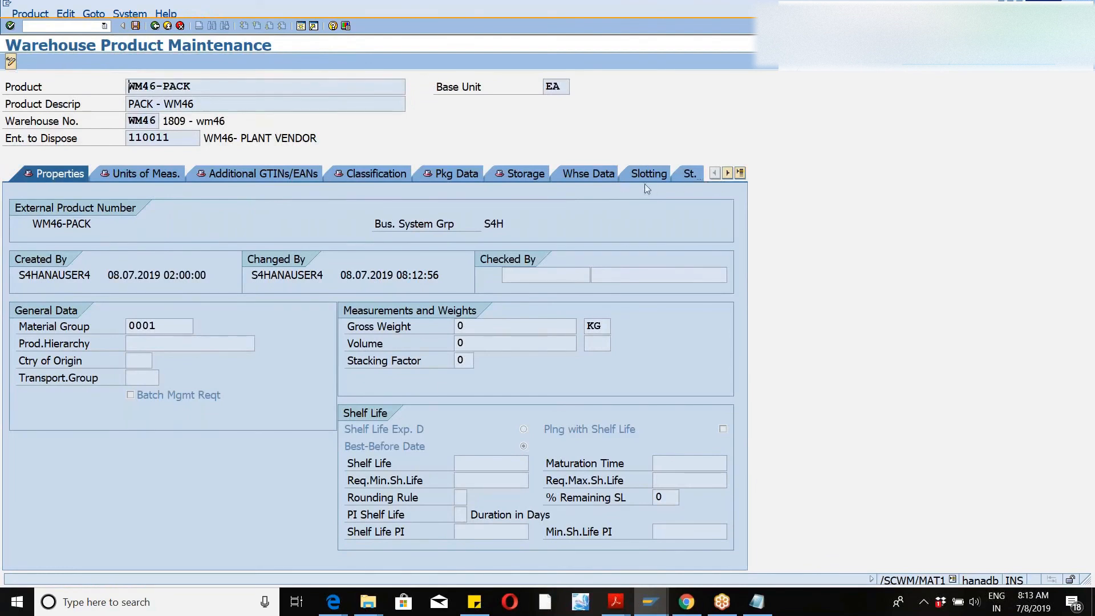
- Check the HU type in the product's packaging data, review its warehouse and slotting data, and leave the product
click(599, 176)
click(656, 175)
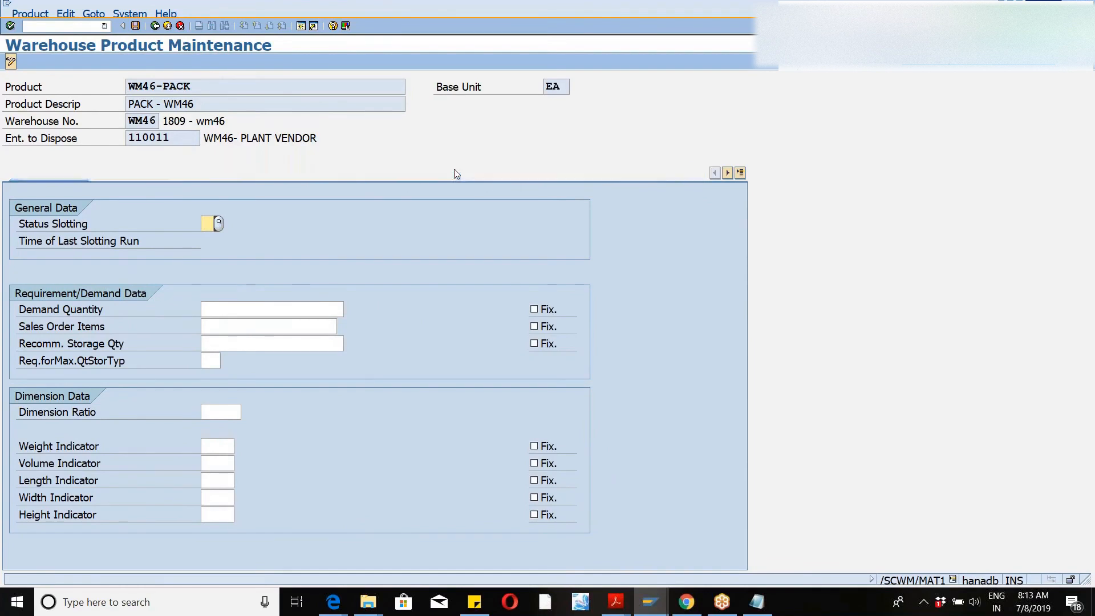
click(456, 174)
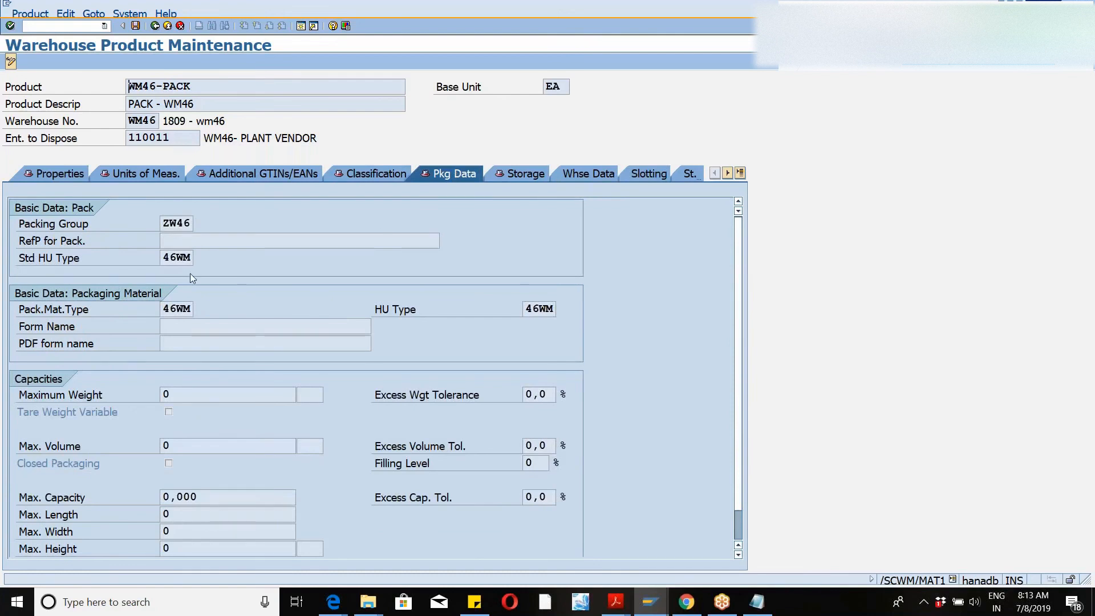
click(590, 172)
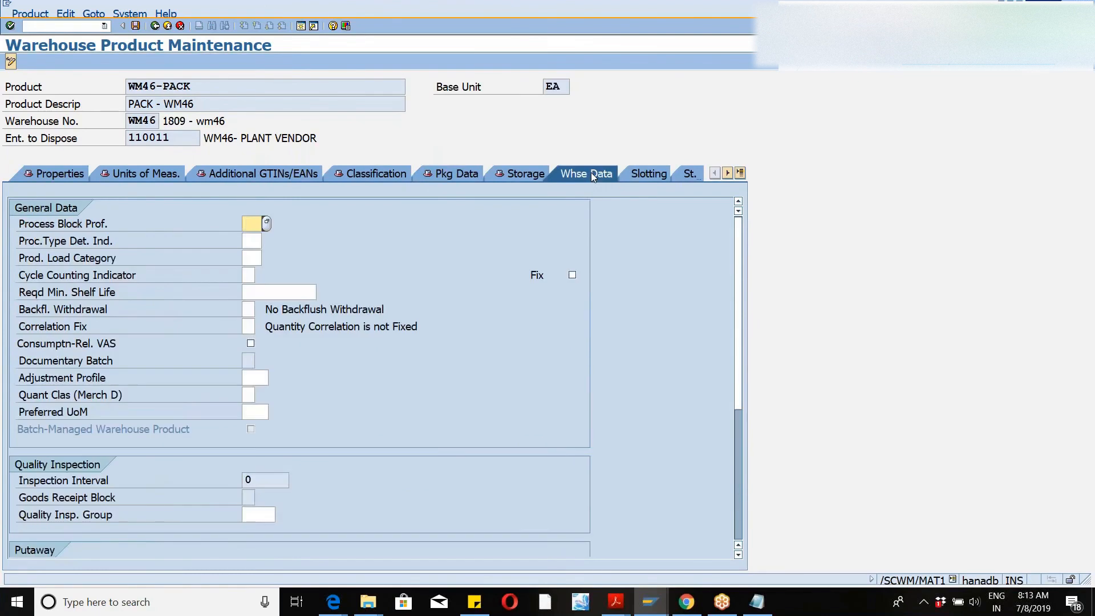
click(133, 27)
click(159, 27)
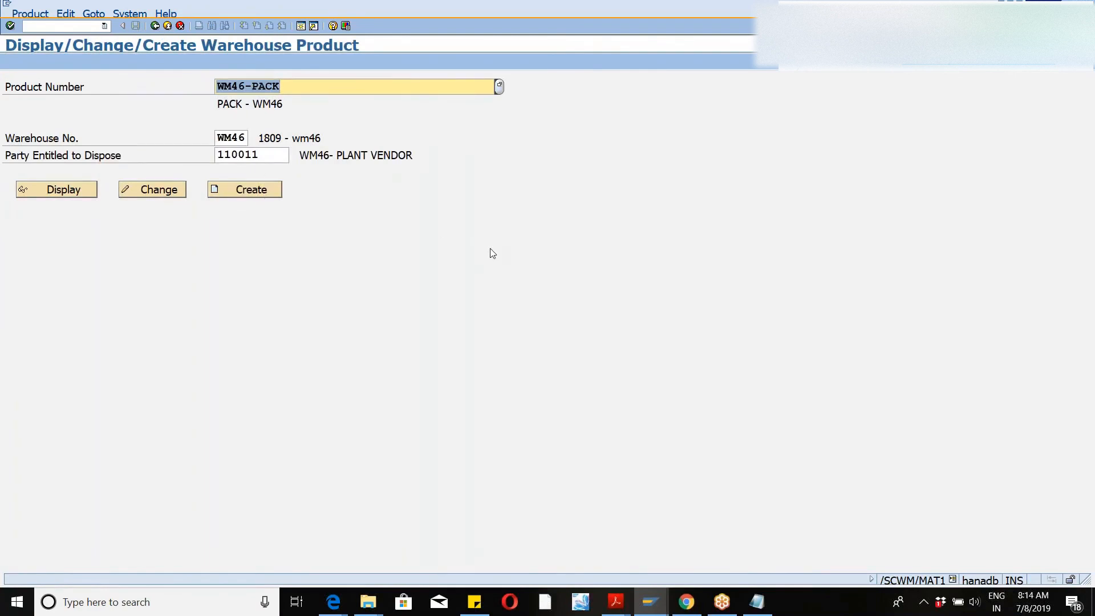
- Open a new session and start the inbound delivery creation transaction VL31N
click(301, 30)
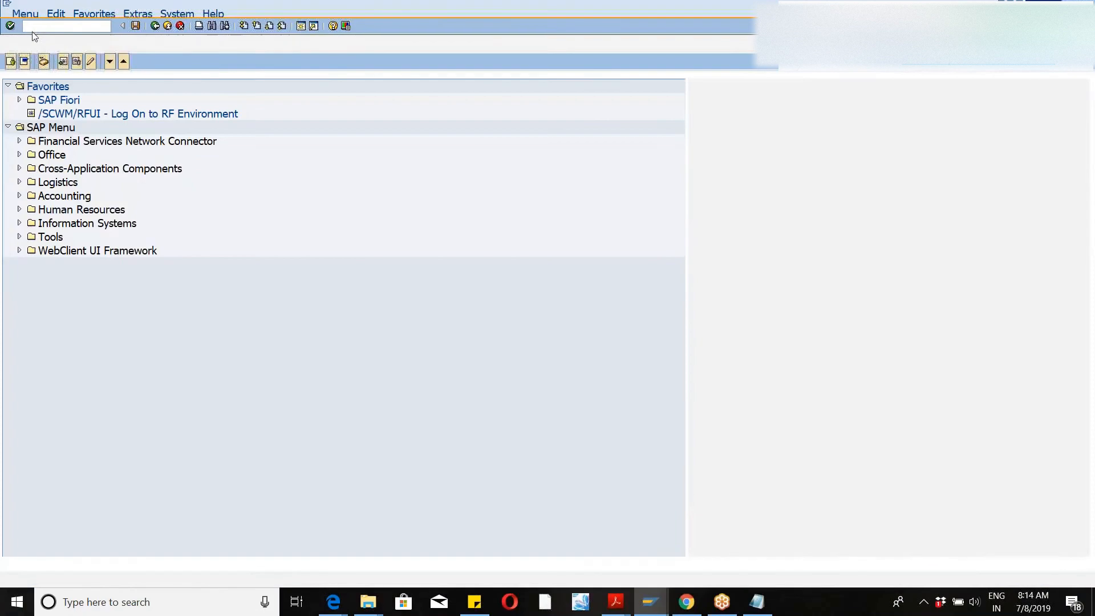
text(/NVL)
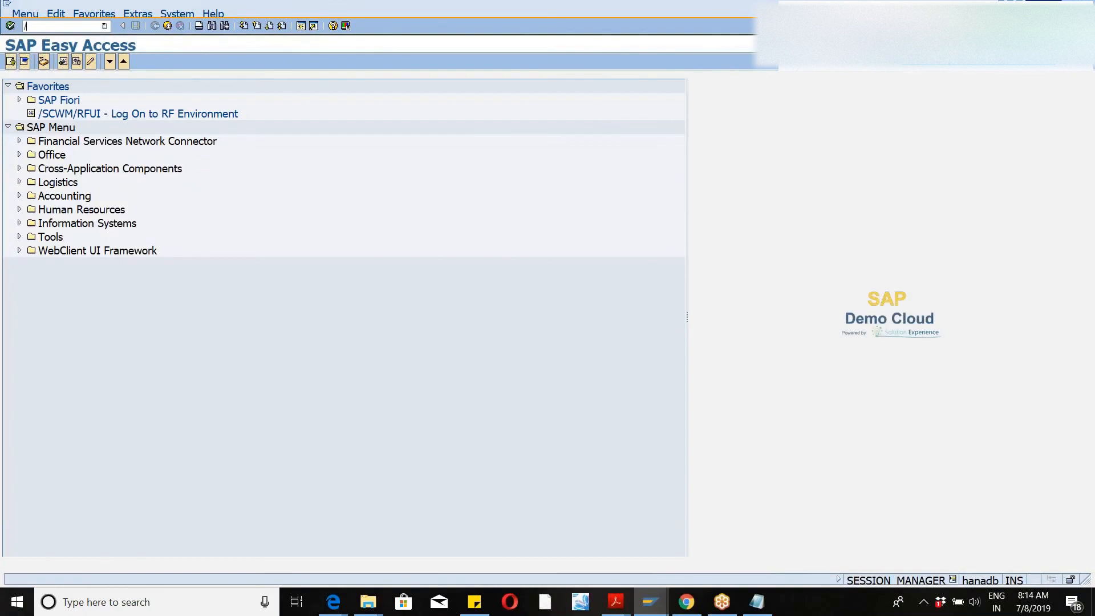
text(31N)
key(Return)
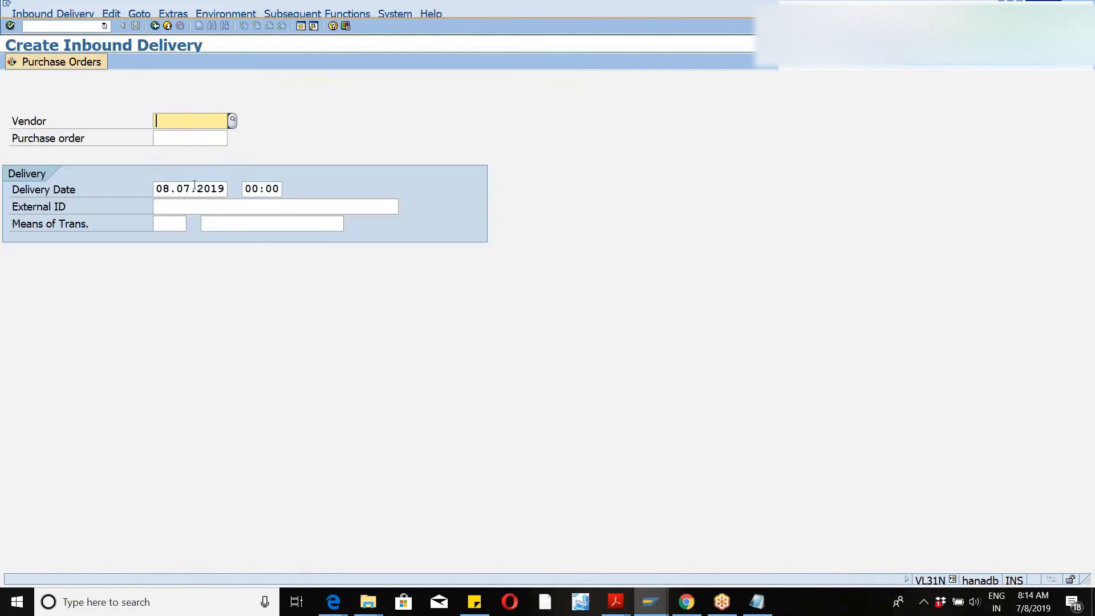
click(171, 139)
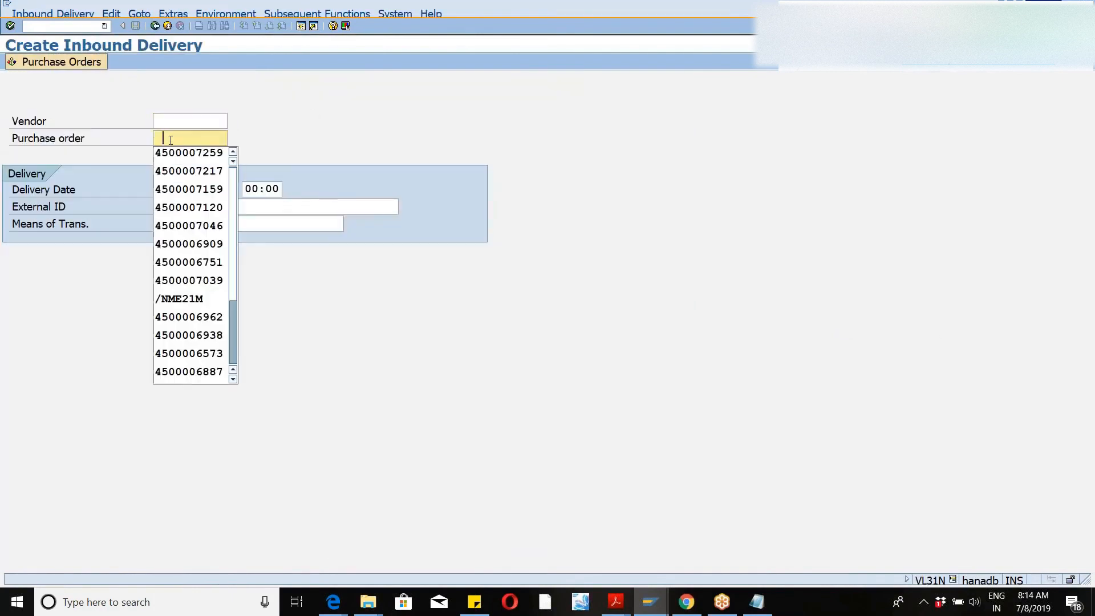
click(167, 162)
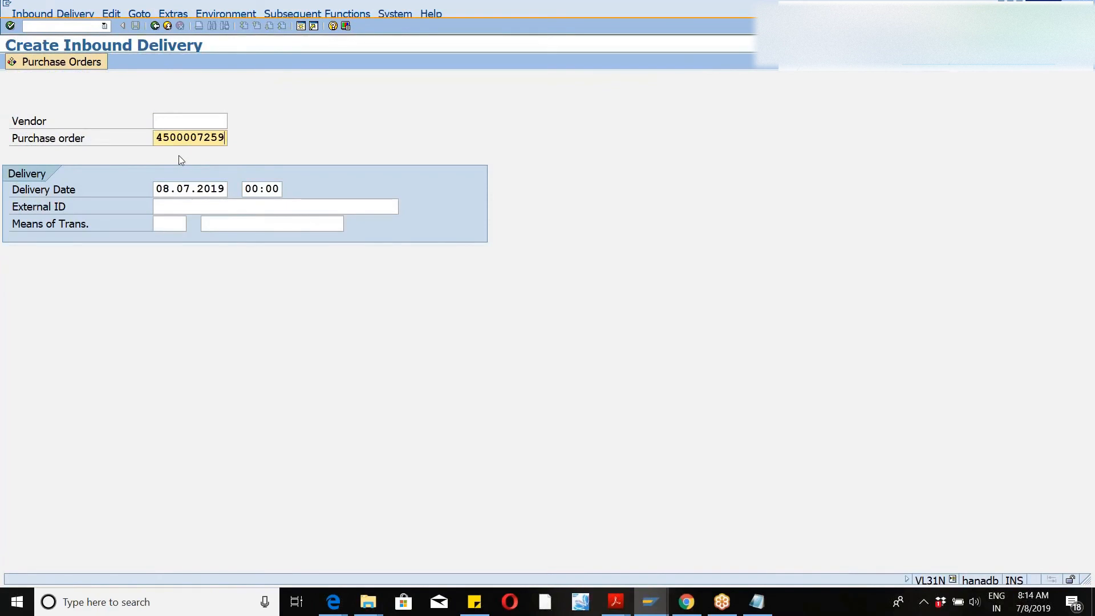
key(Return)
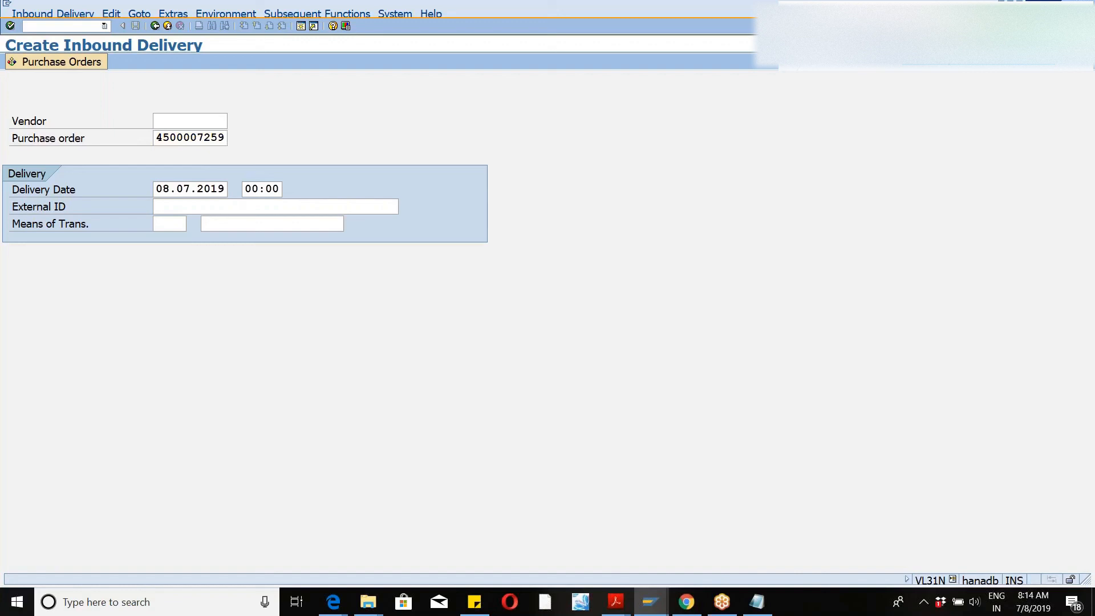
key(Return)
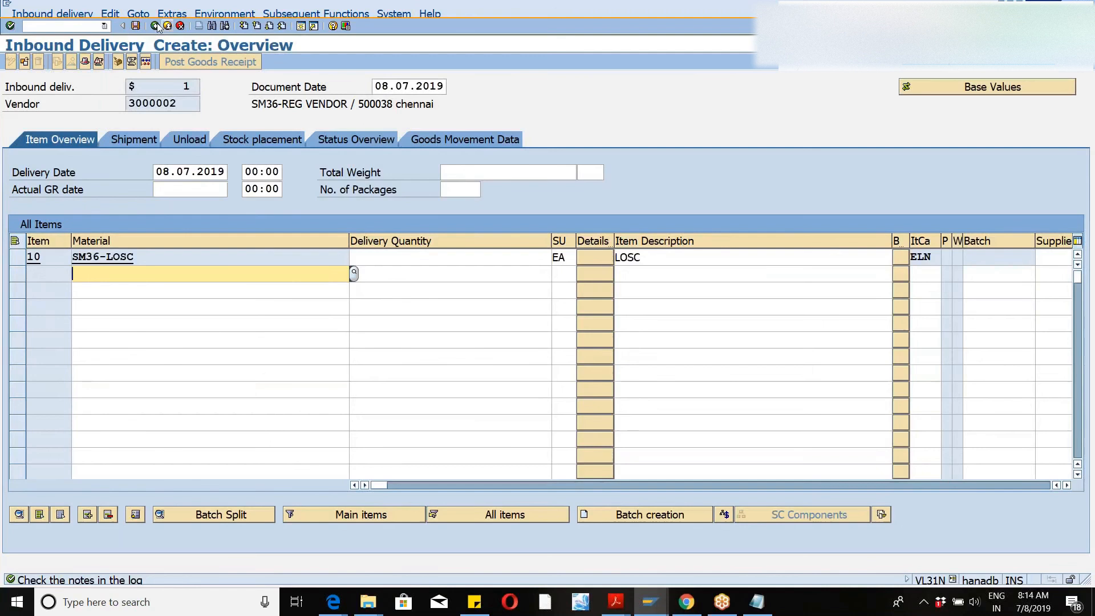
click(157, 26)
click(335, 244)
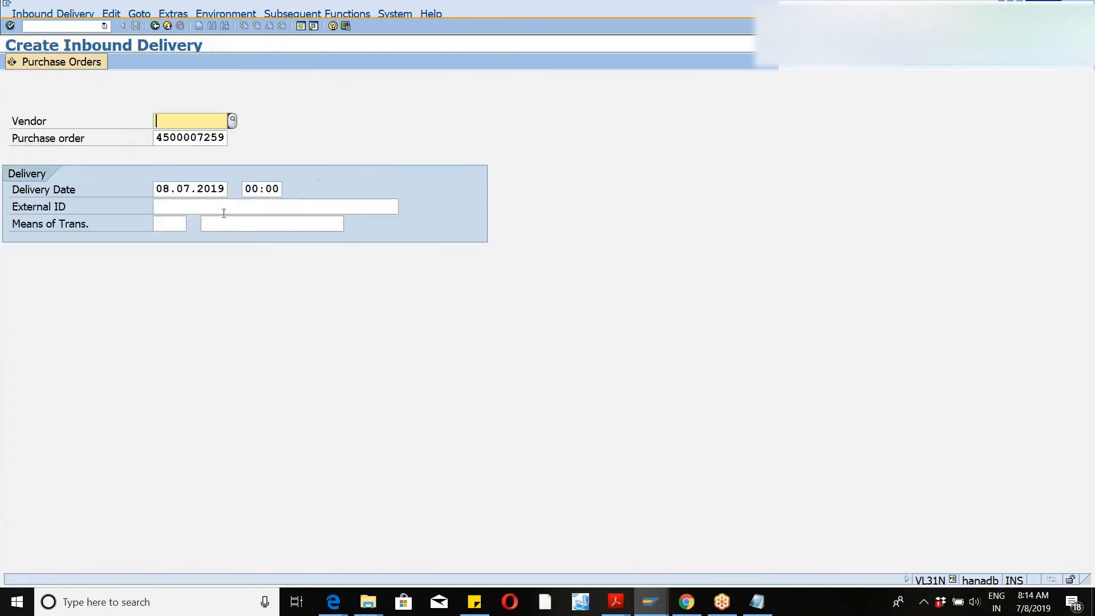
- Try to create an inbound delivery from the next previously used purchase order, and leave the log
click(162, 138)
key(Delete)
key(Delete)
key(Delete)
key(Delete)
key(Delete)
key(Delete)
key(Delete)
key(Delete)
key(Delete)
key(Delete)
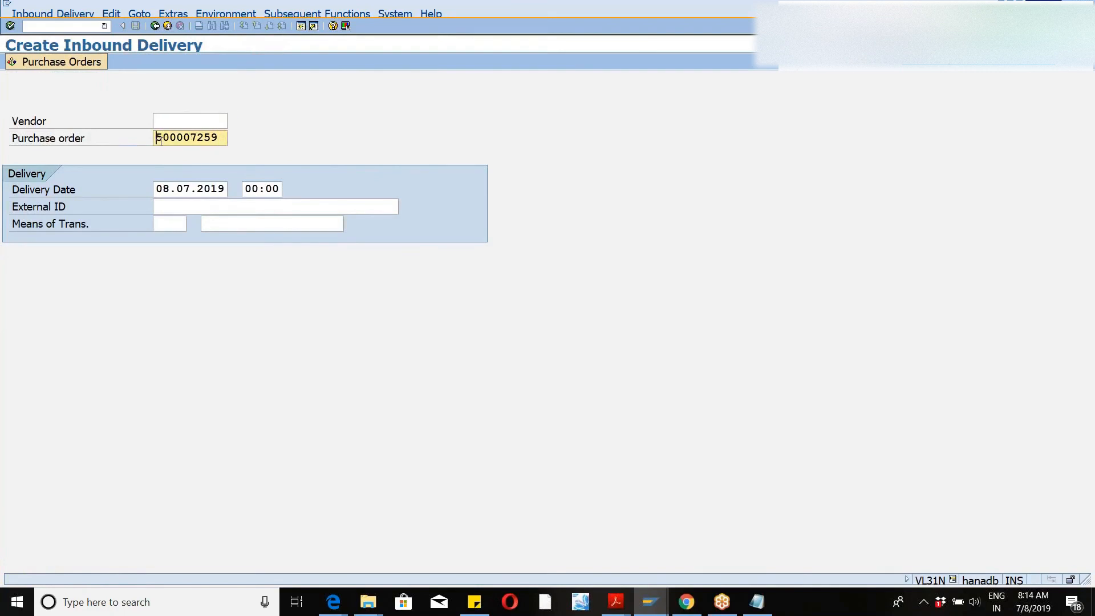
click(161, 141)
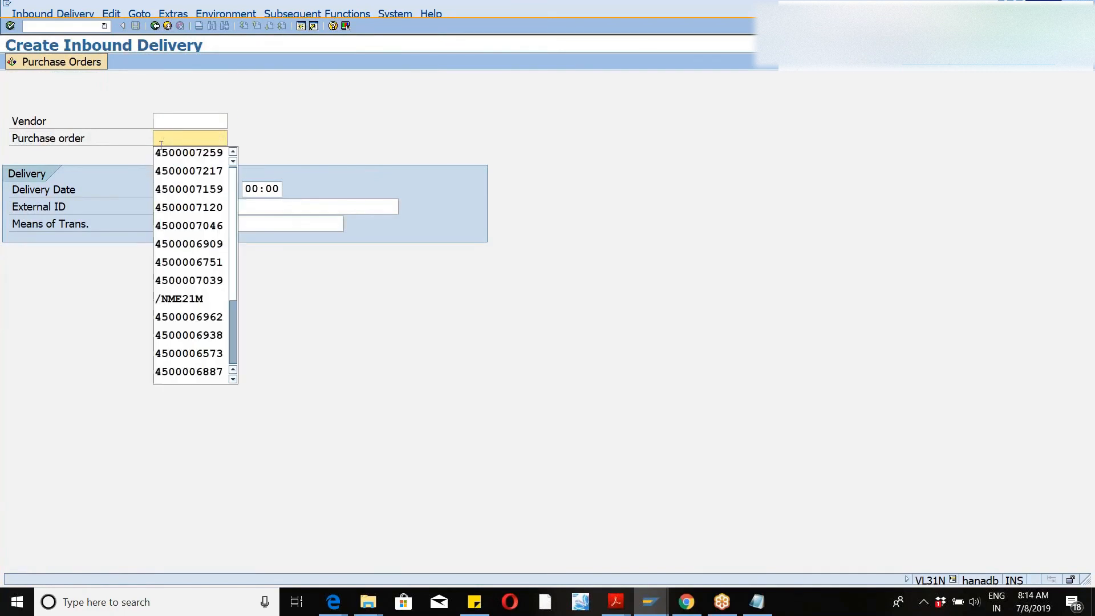
click(163, 175)
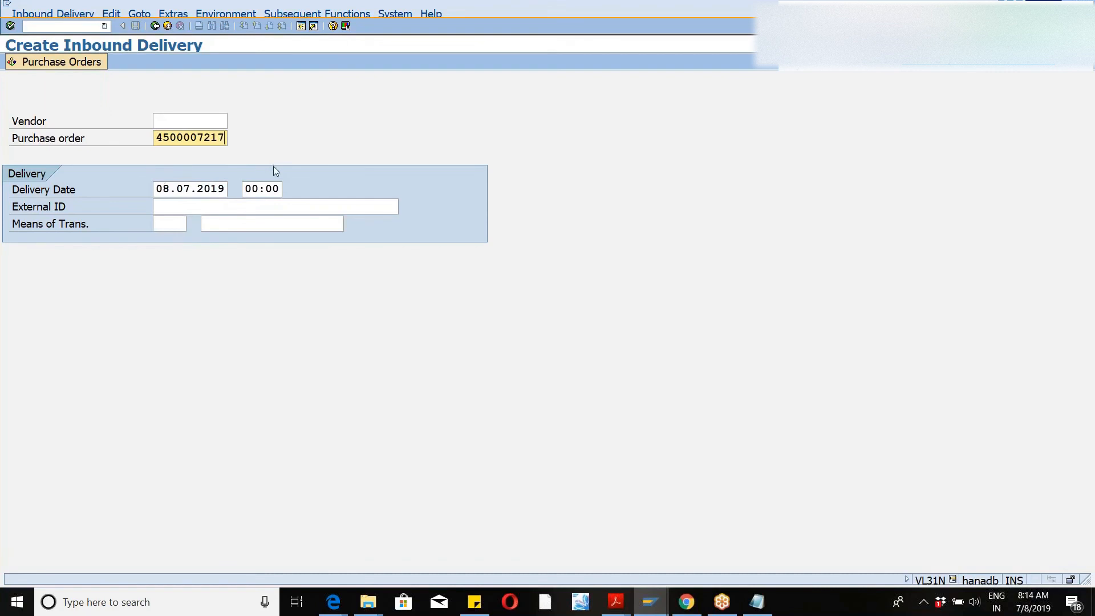
key(Return)
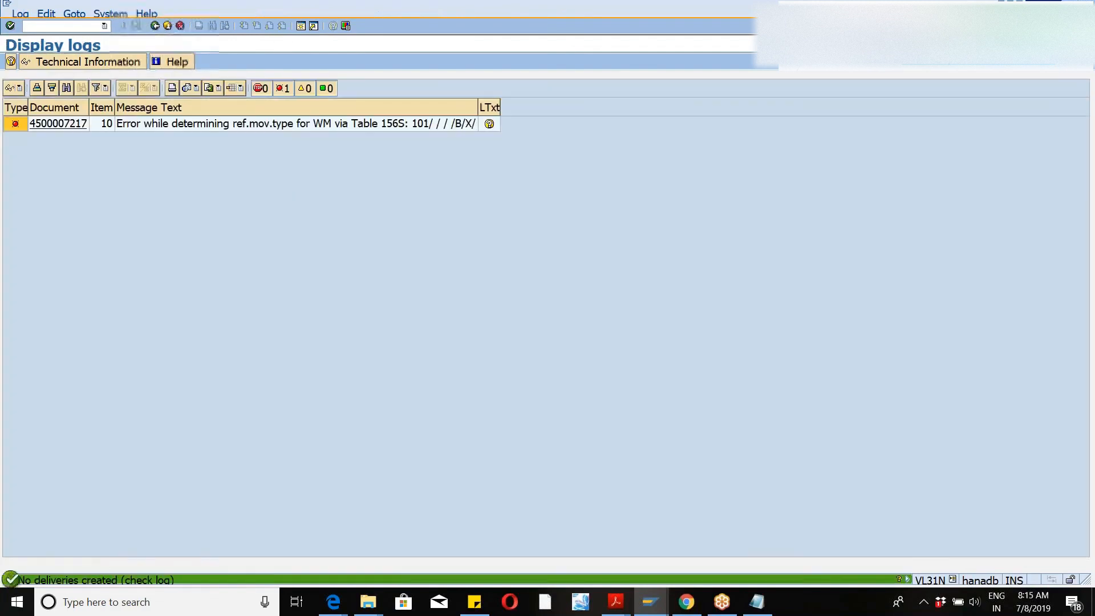
click(157, 29)
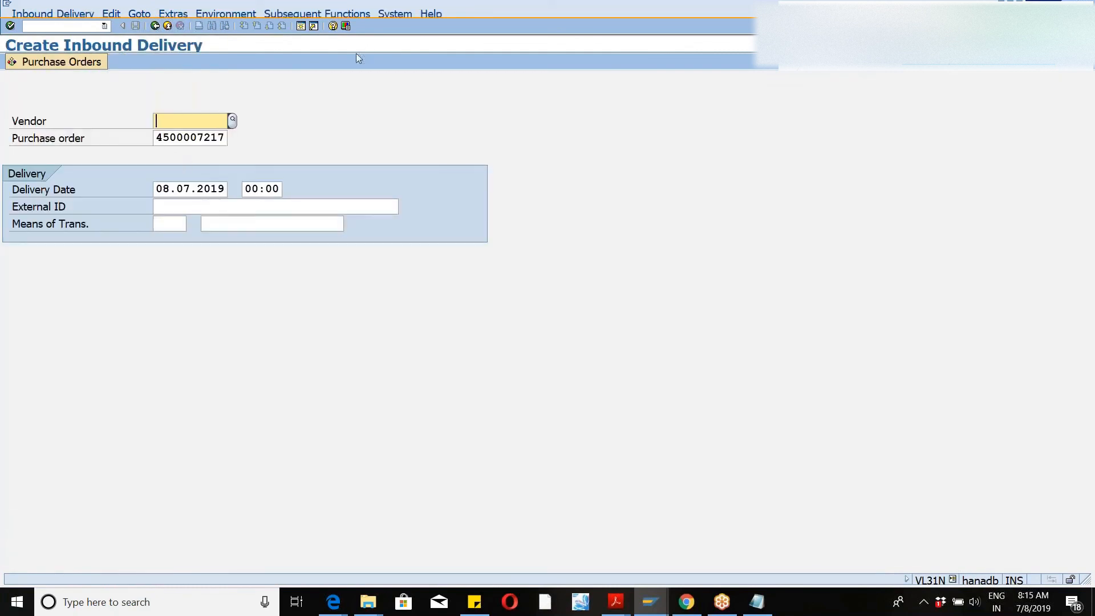
- Open a new session, start the warehouse inbound delivery transaction /SCWM/PRDI and dismiss its log
click(302, 26)
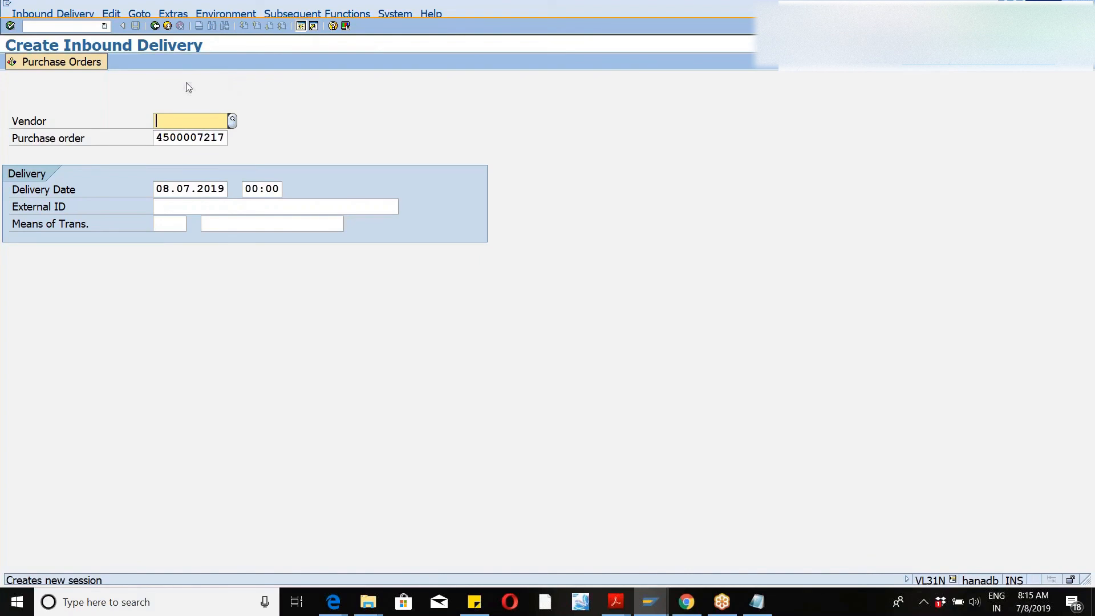
click(301, 26)
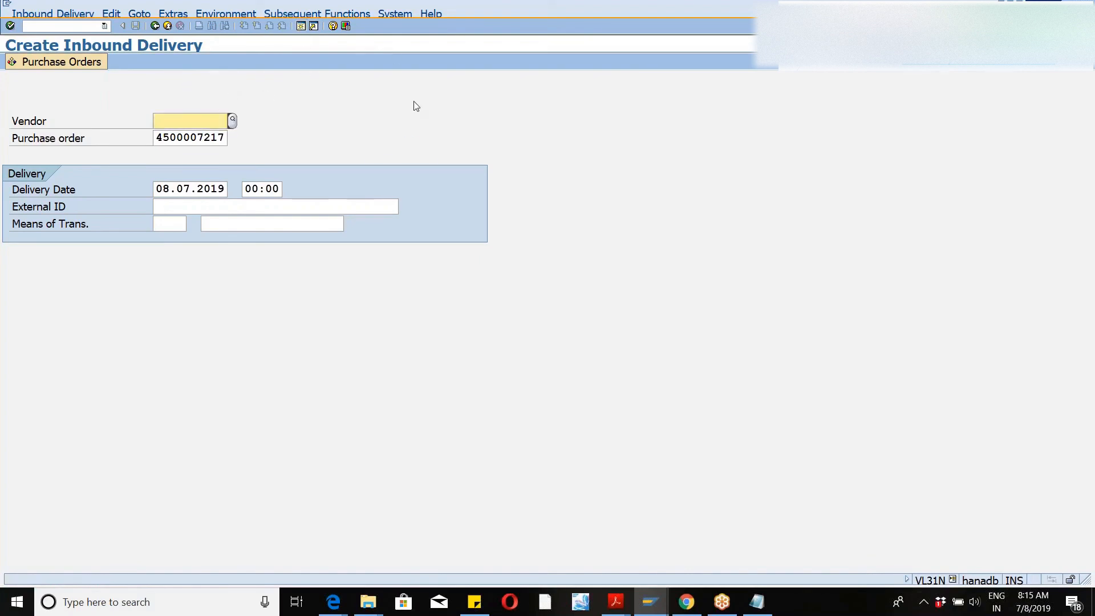
click(301, 27)
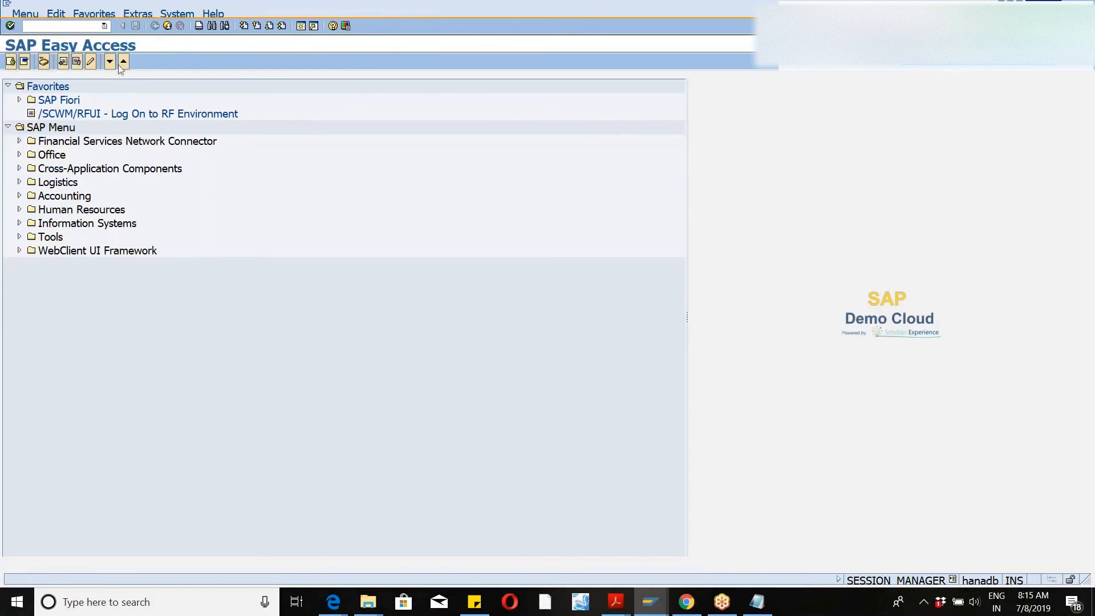
click(105, 26)
click(64, 102)
click(105, 25)
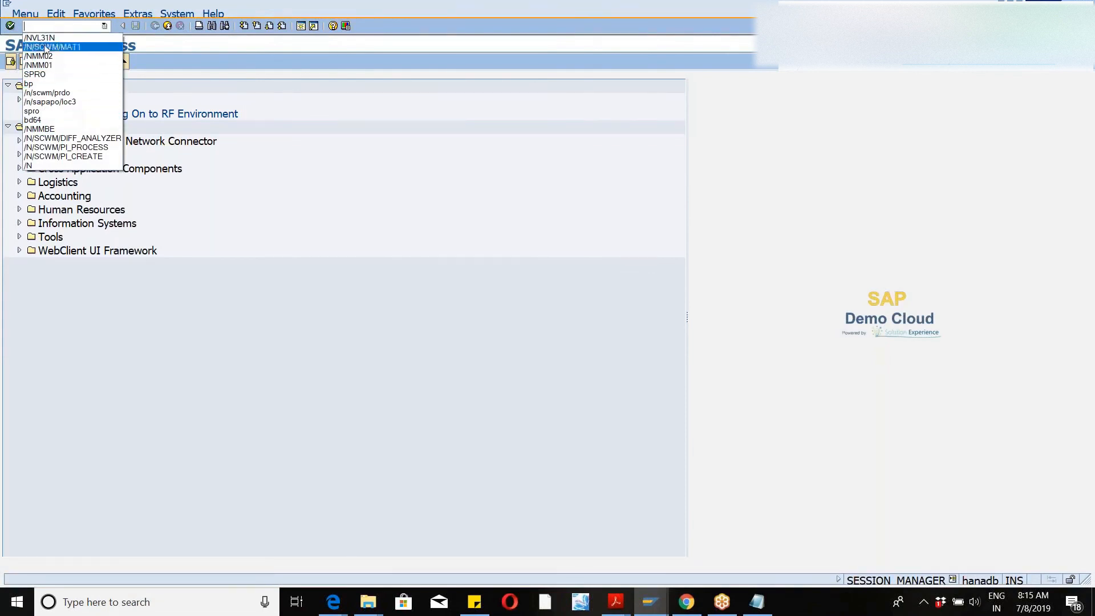
key(Escape)
text(/N/SCWM/P)
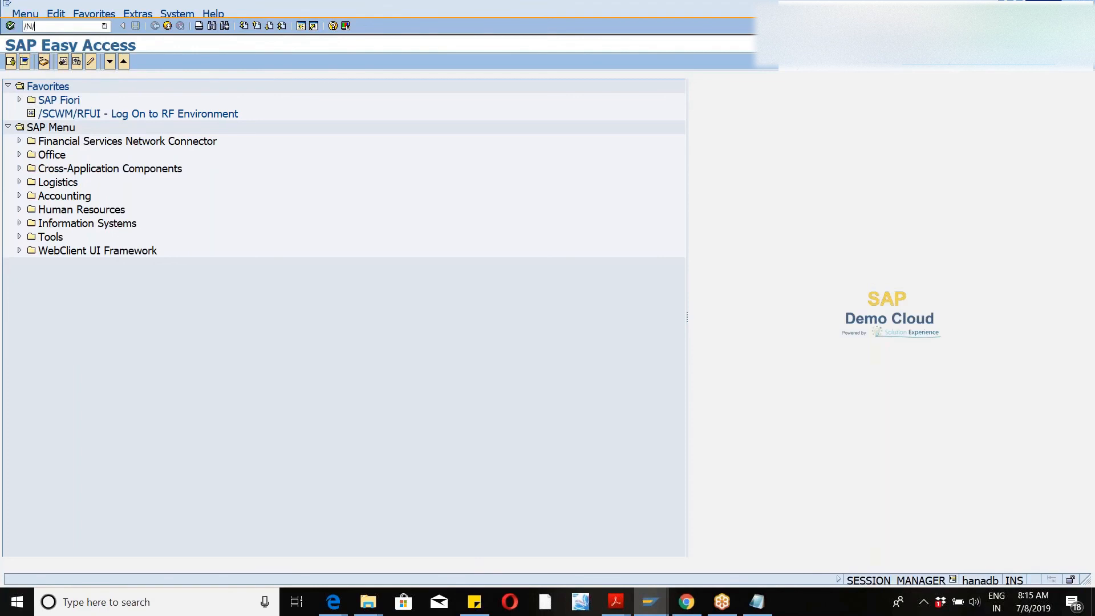
text(RDI)
key(Return)
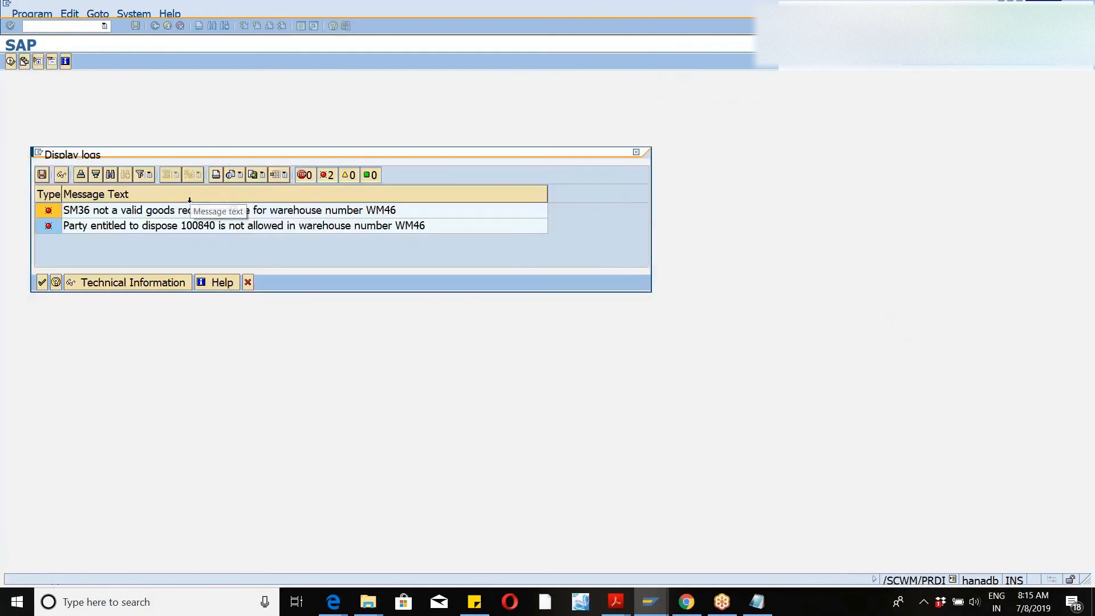
click(42, 282)
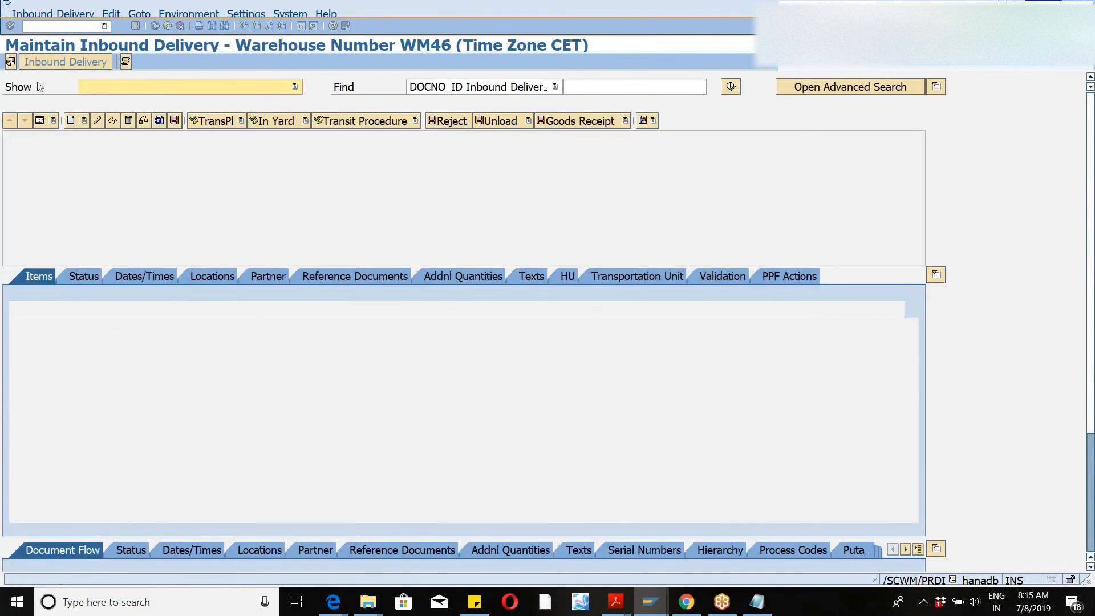
- List all inbound deliveries of warehouse WM46, look up the purchase order among the reference documents of the 30.06.2019 ASN delivery, and leave
click(730, 88)
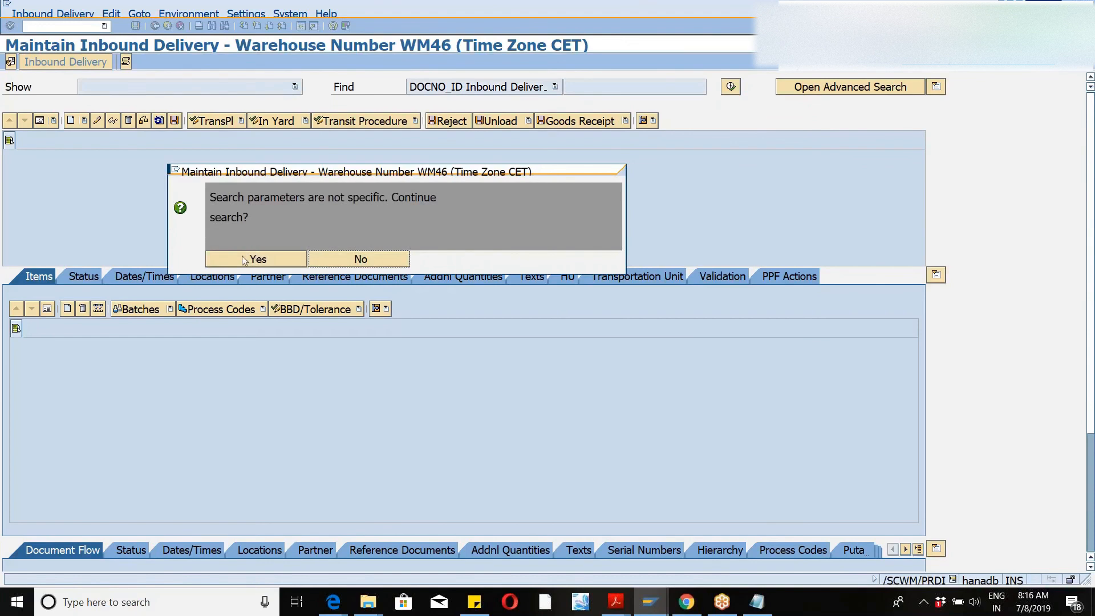
click(239, 261)
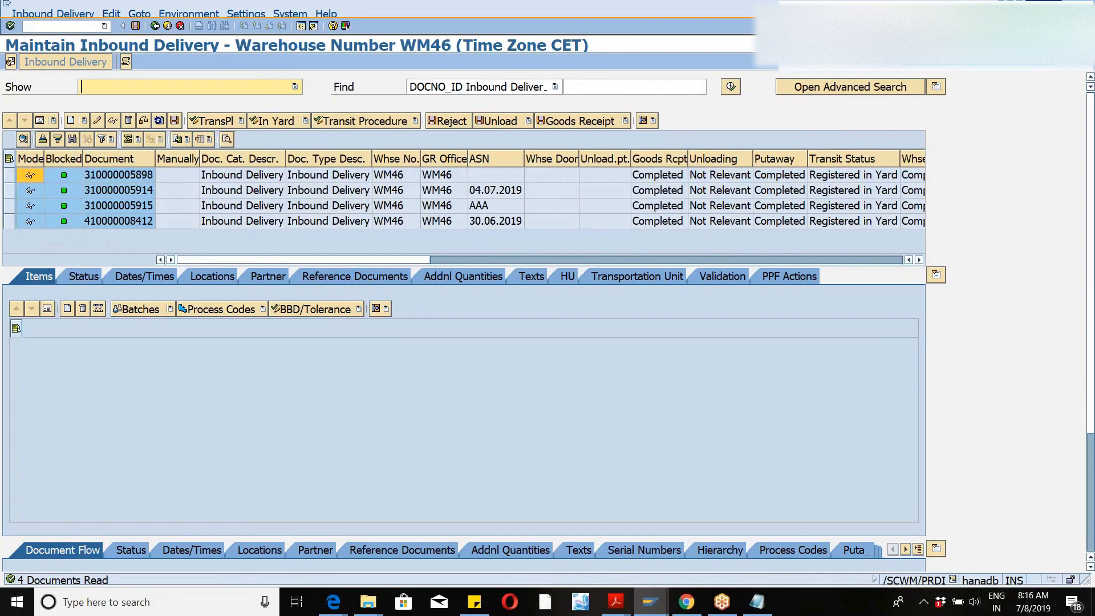
click(9, 222)
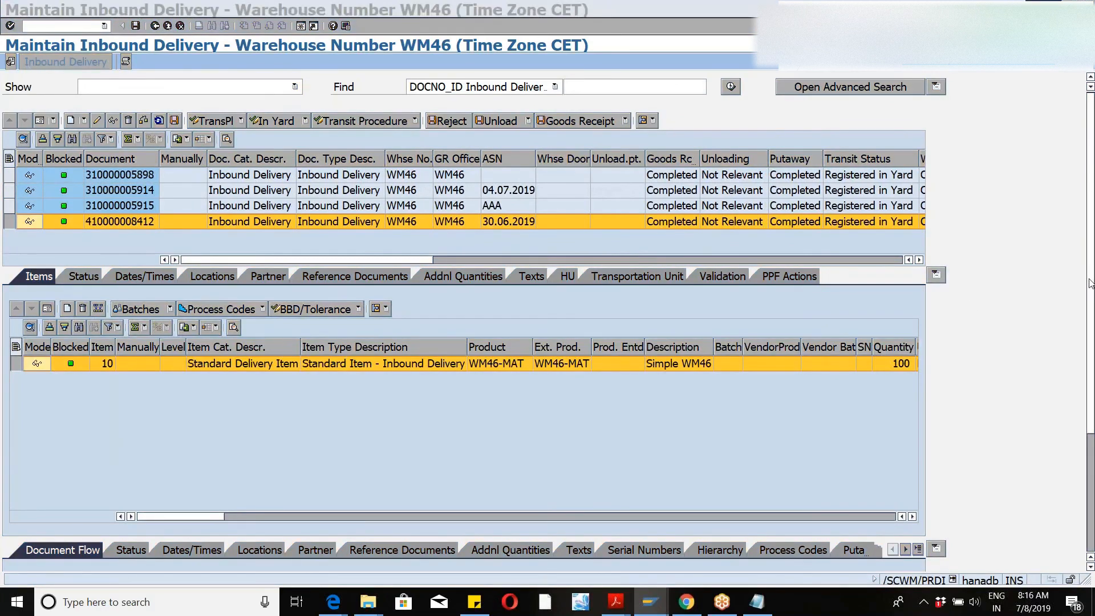
drag(1089, 283, 1087, 446)
scroll(402, 364, down, 3)
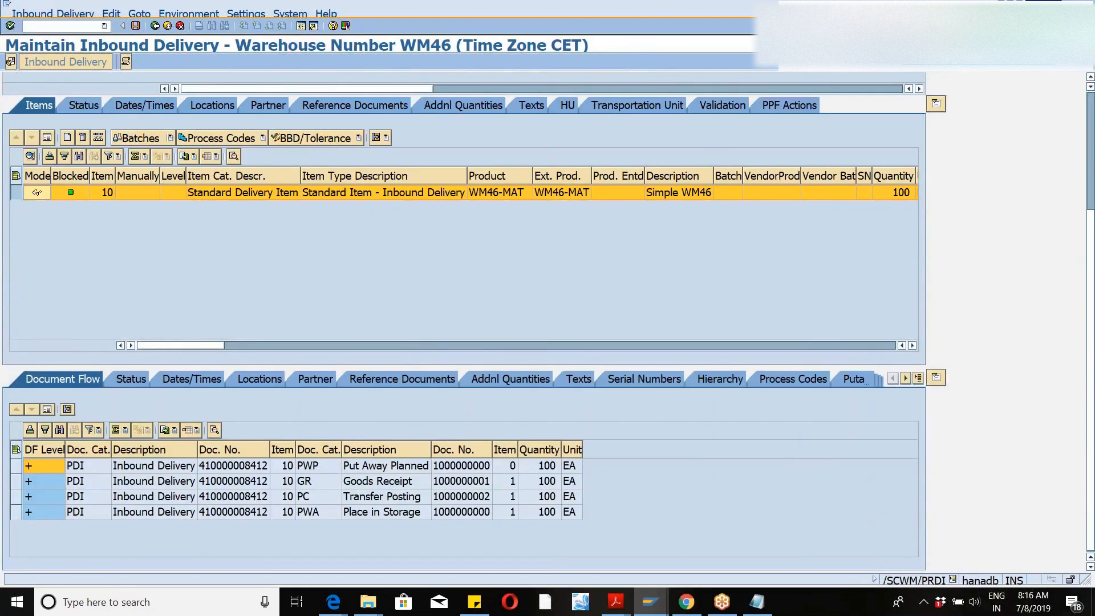
click(402, 379)
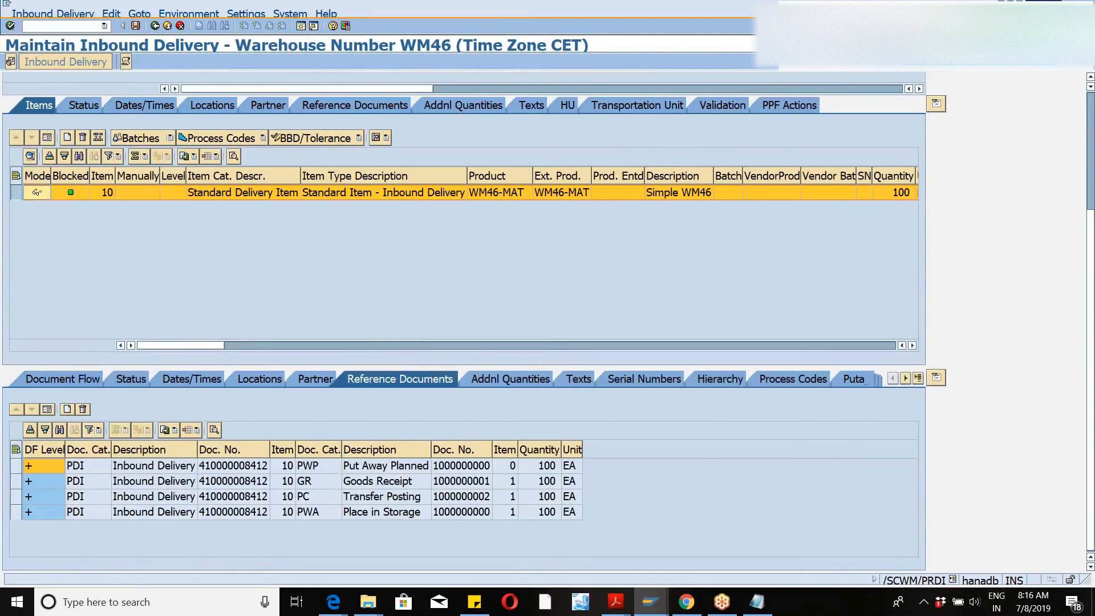
click(282, 498)
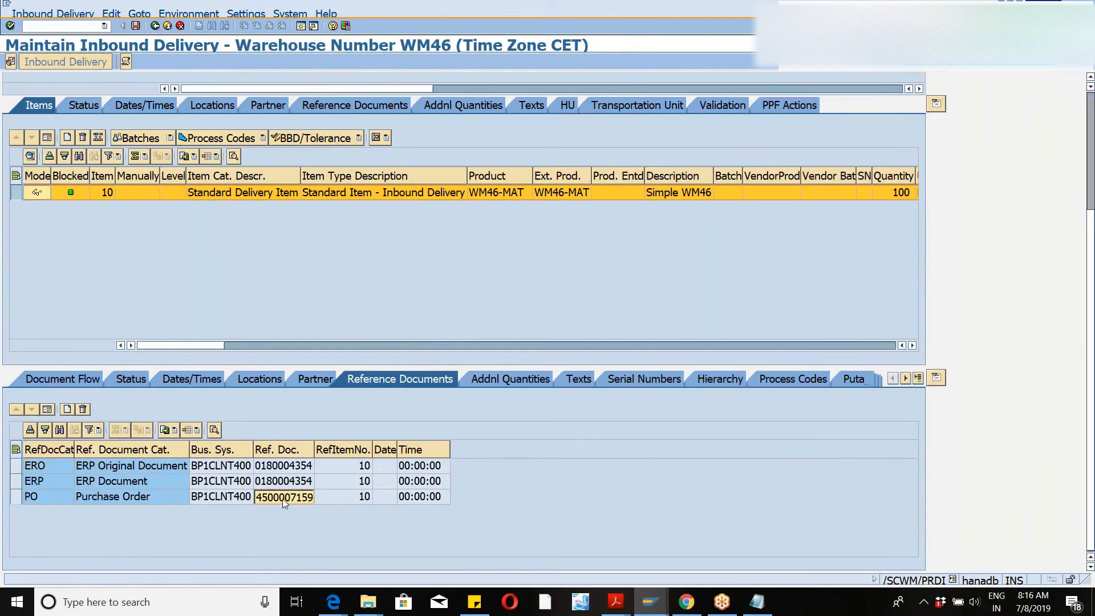
key(F3)
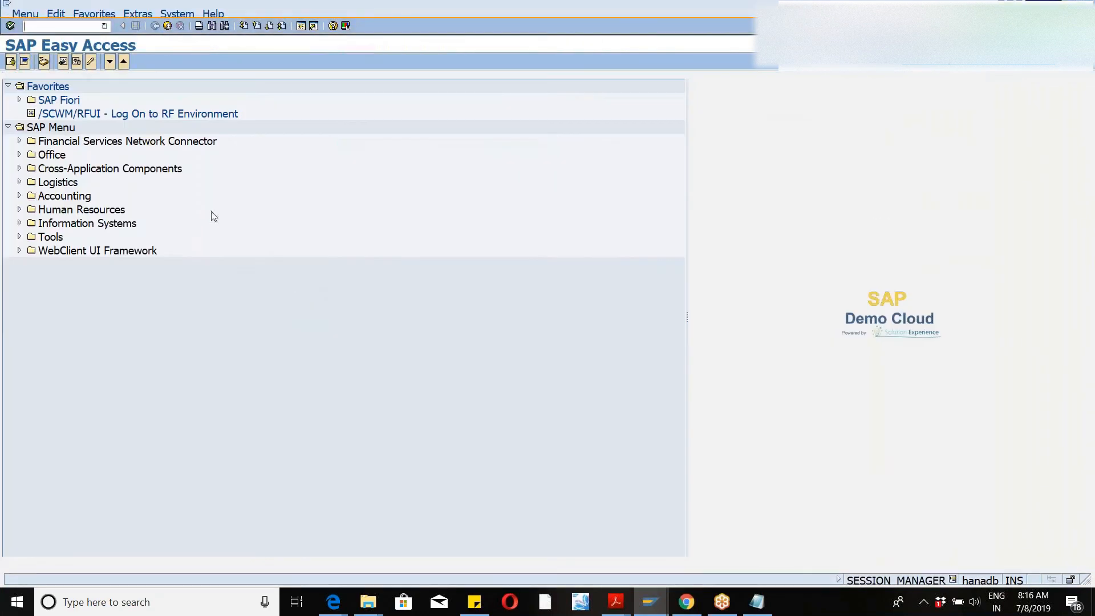
- Return to transaction VL31N and replace the purchase order with the one referenced by the WM46-MAT delivery
text(VL31N)
key(Return)
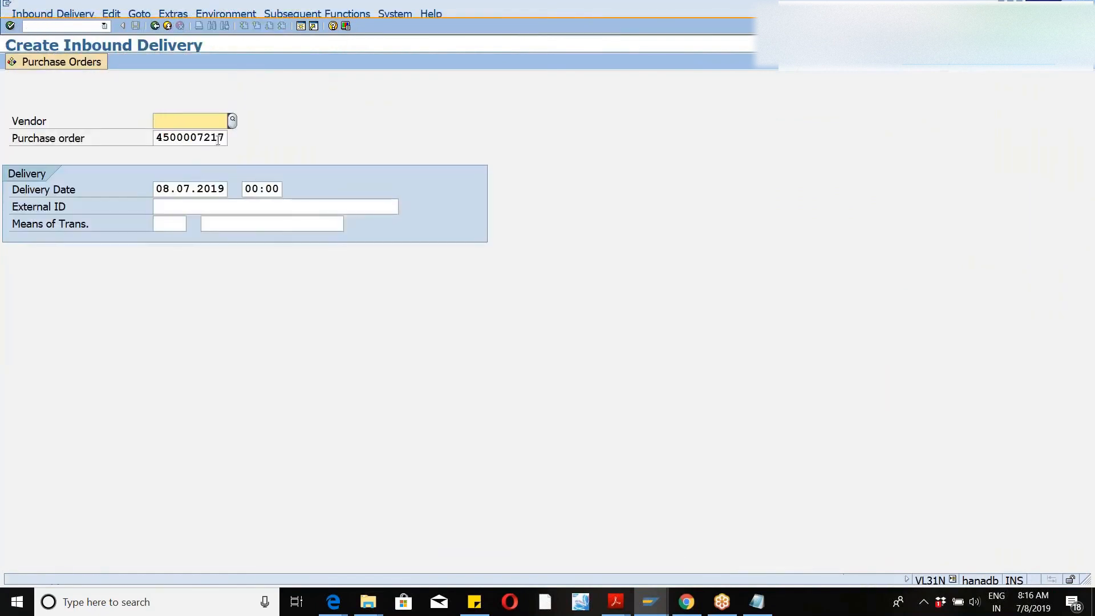
click(227, 141)
key(BackSpace)
key(BackSpace)
key(BackSpace)
key(BackSpace)
key(BackSpace)
key(BackSpace)
key(BackSpace)
key(BackSpace)
key(BackSpace)
key(BackSpace)
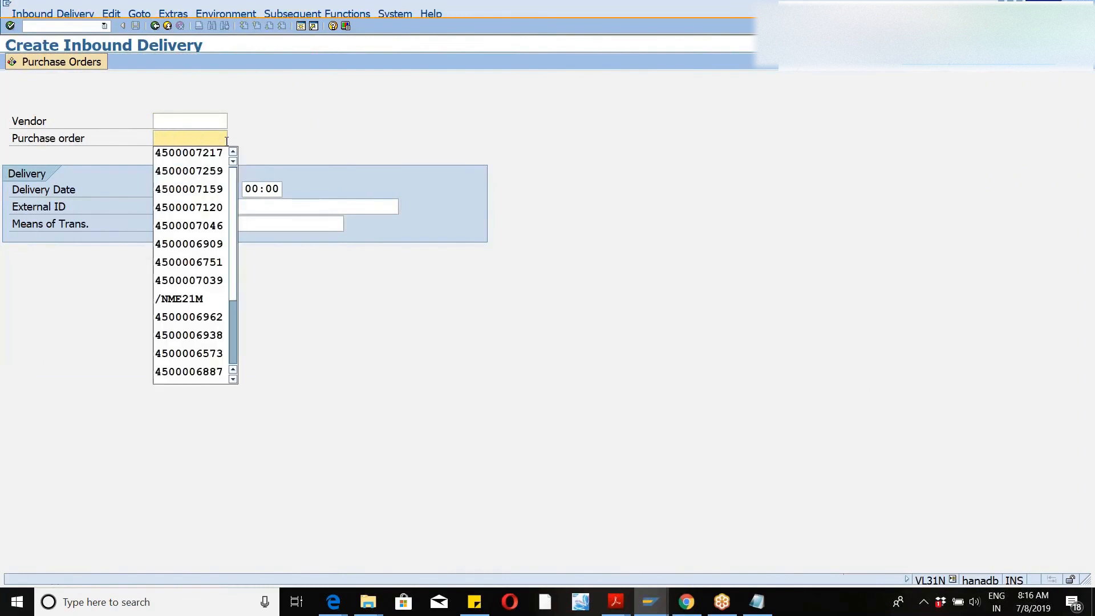
click(191, 189)
- Try to create the inbound delivery with external ID hu, and leave the log
click(168, 213)
text(hu)
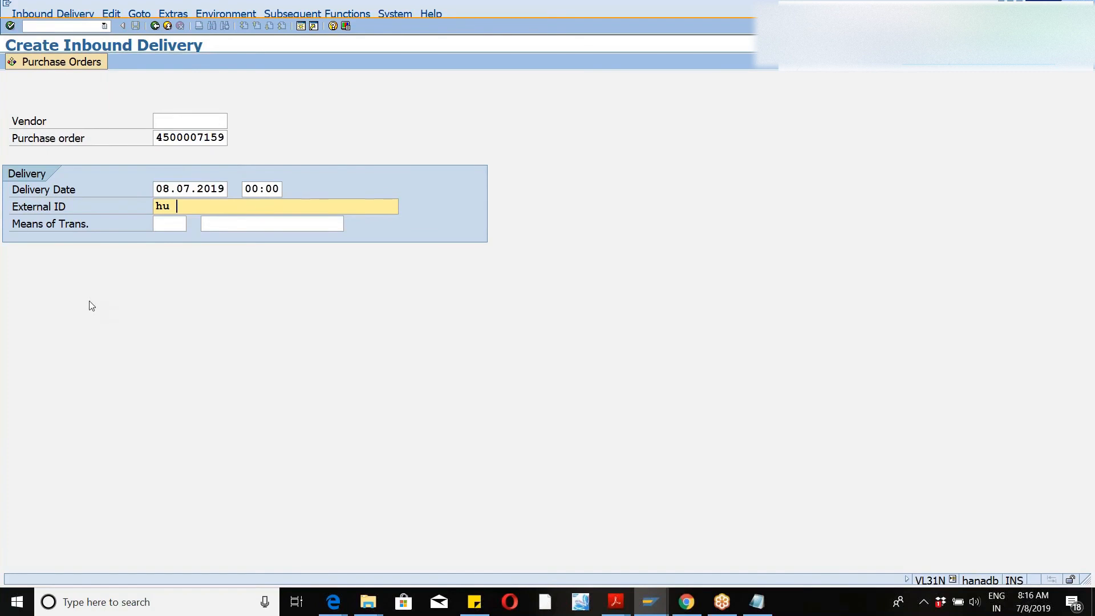
key(Return)
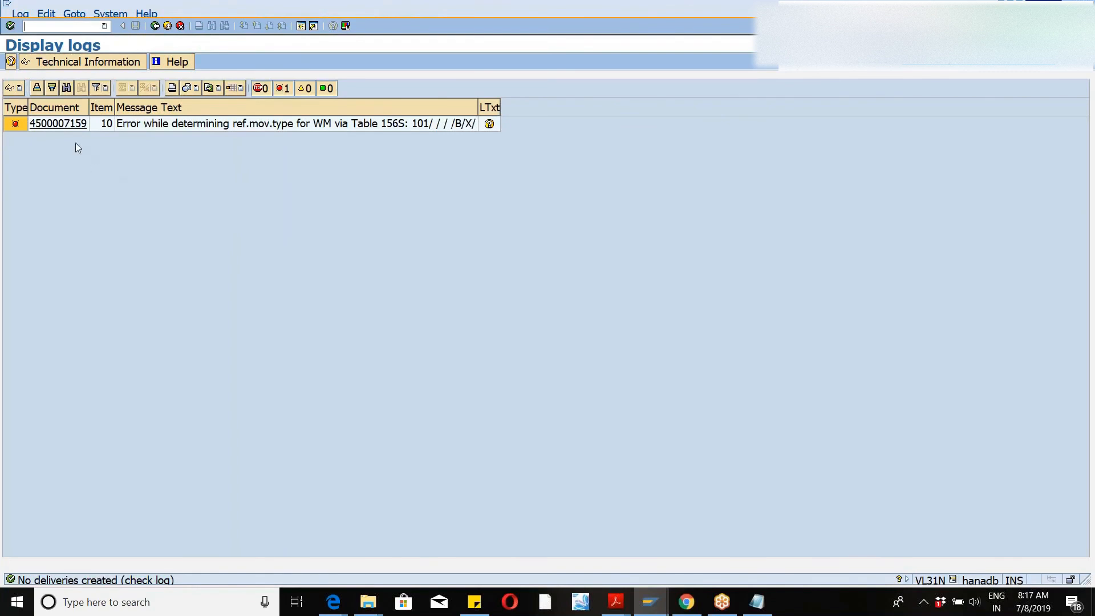
click(156, 26)
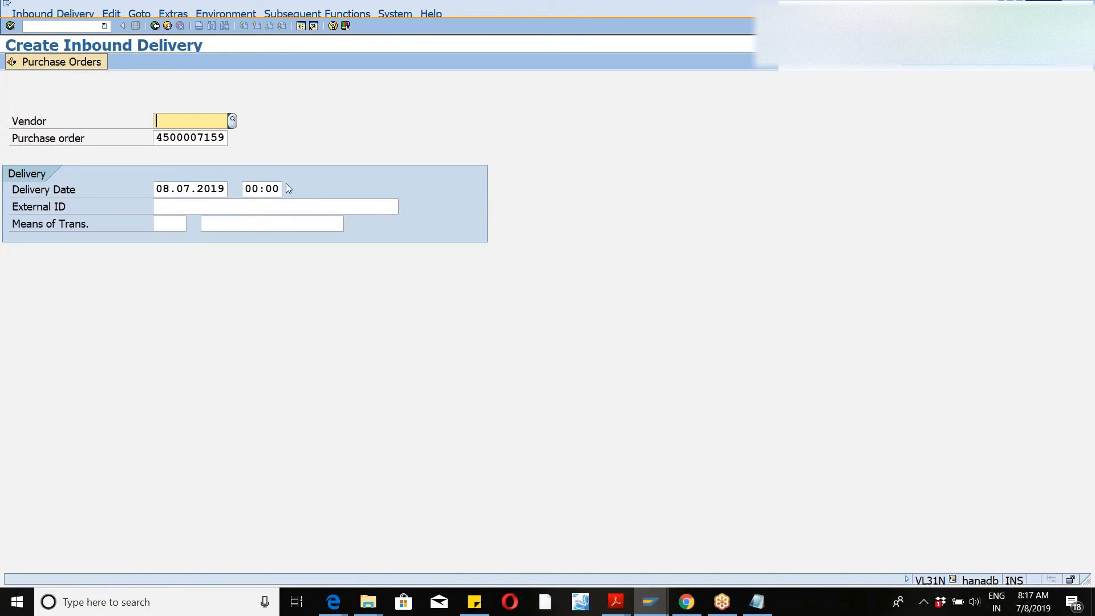
- Retry creating the delivery without an external ID, open the error's long text and follow its link to table 156S
key(Return)
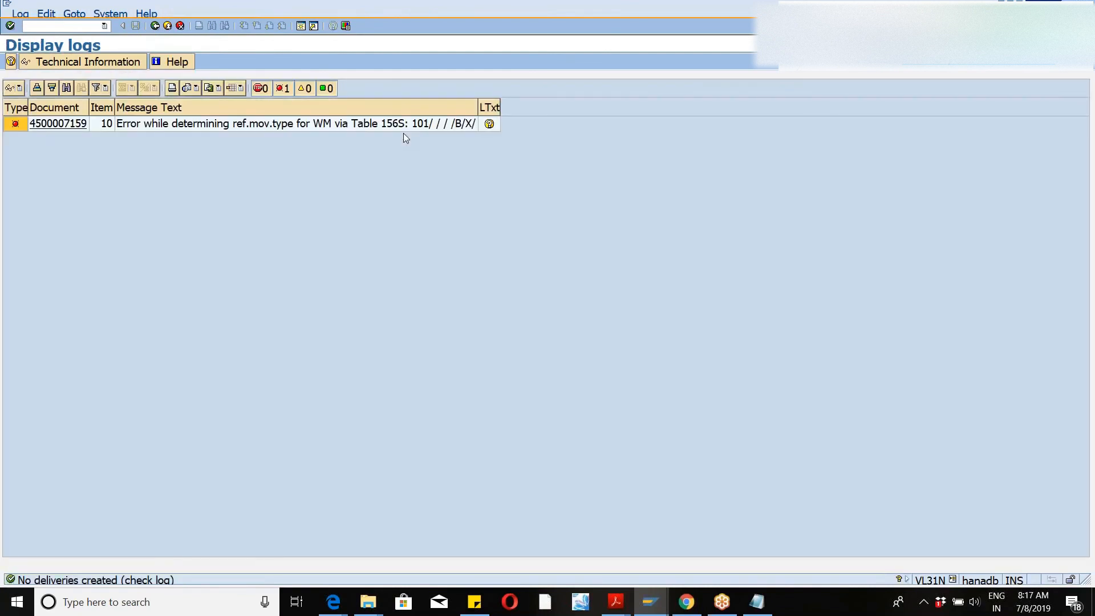
click(489, 125)
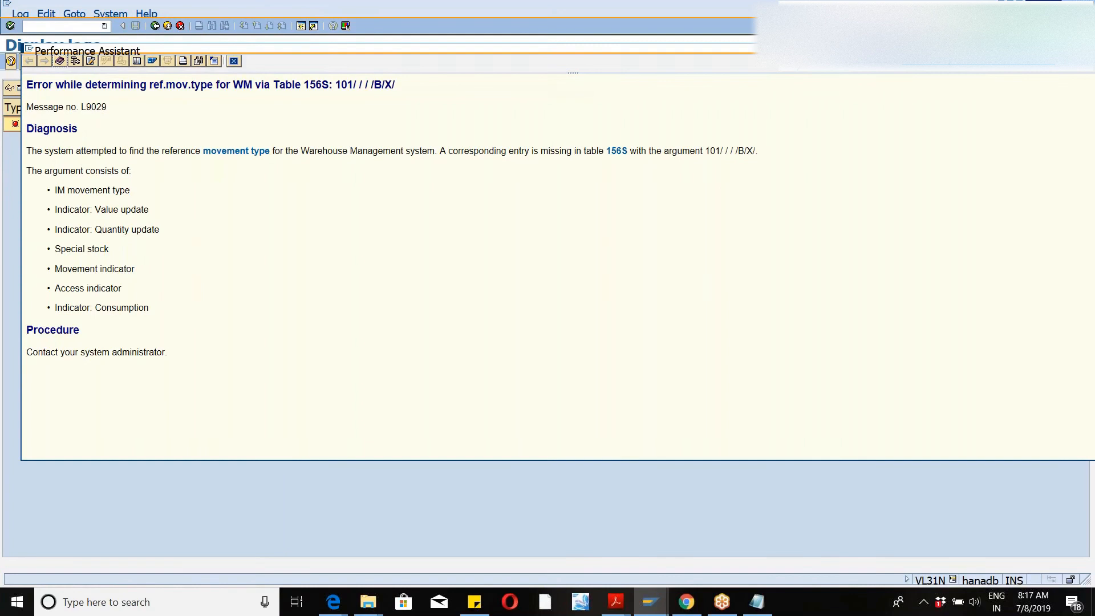
click(621, 152)
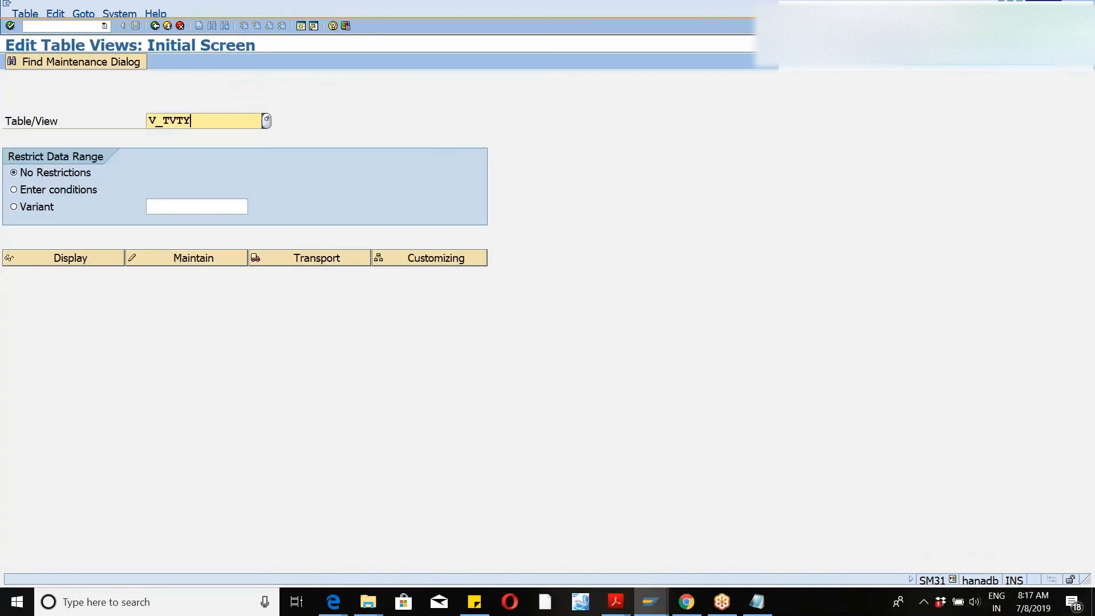
- Open customizing for table view V_TVTY without specifying a project, choosing the Handling Unit Management activity Define Packaging Material Types
click(418, 261)
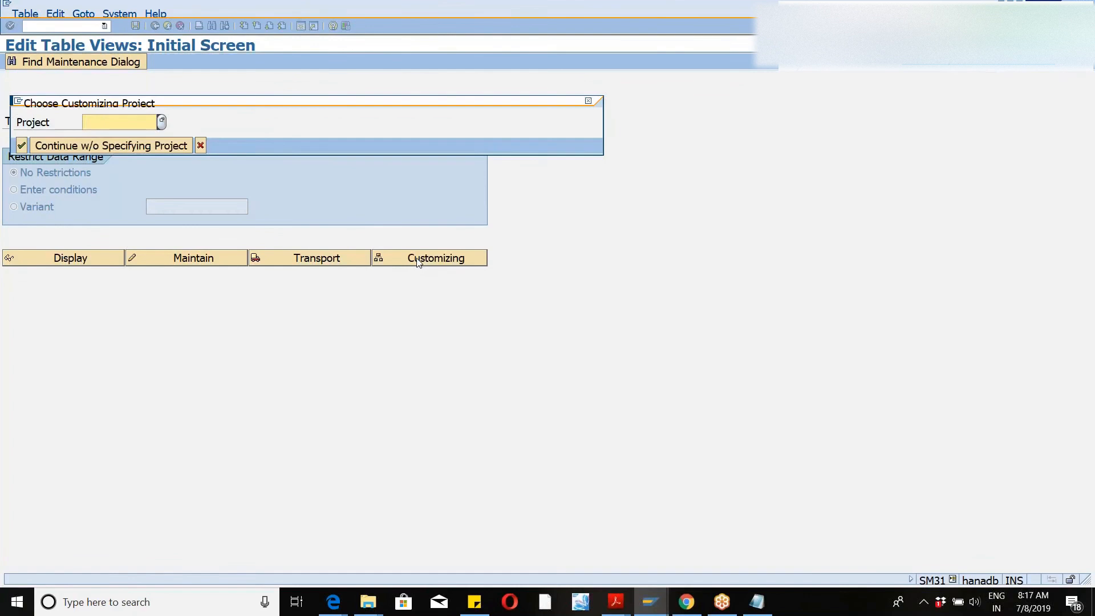
click(122, 149)
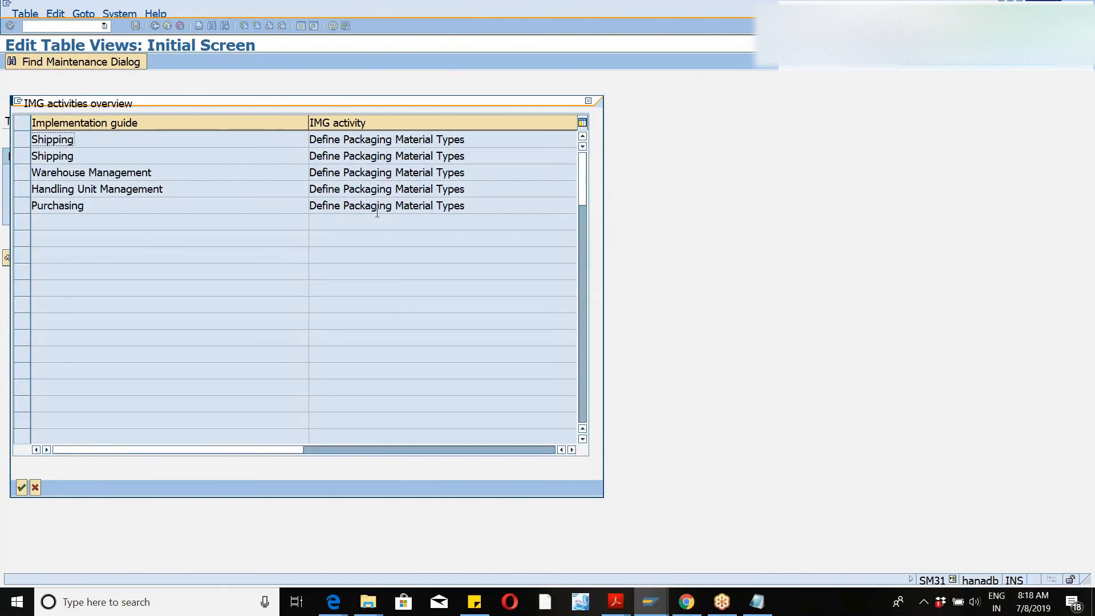
click(21, 177)
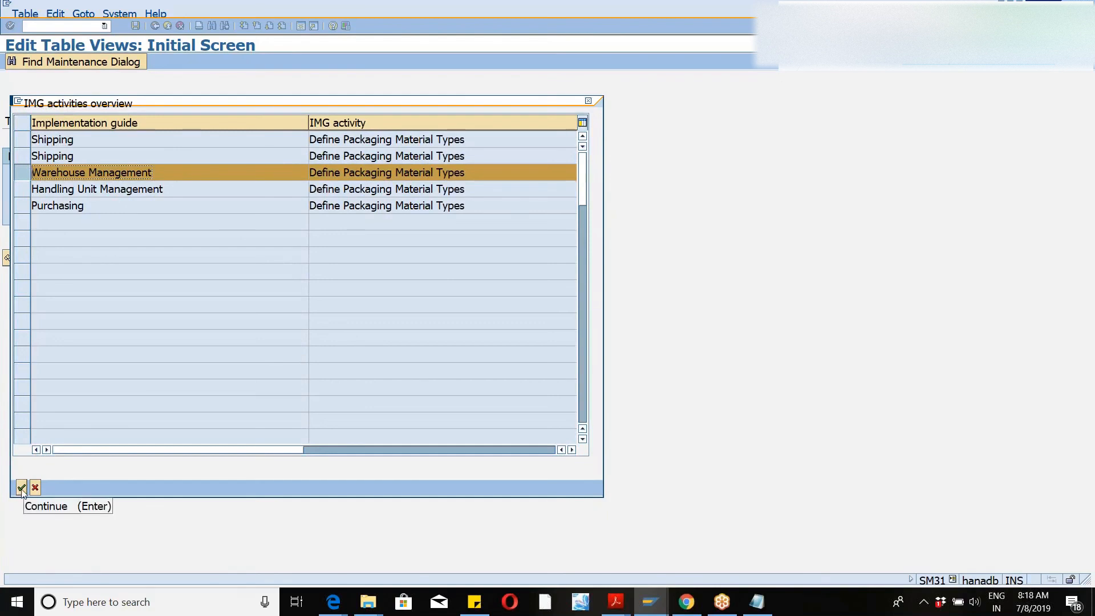
click(23, 190)
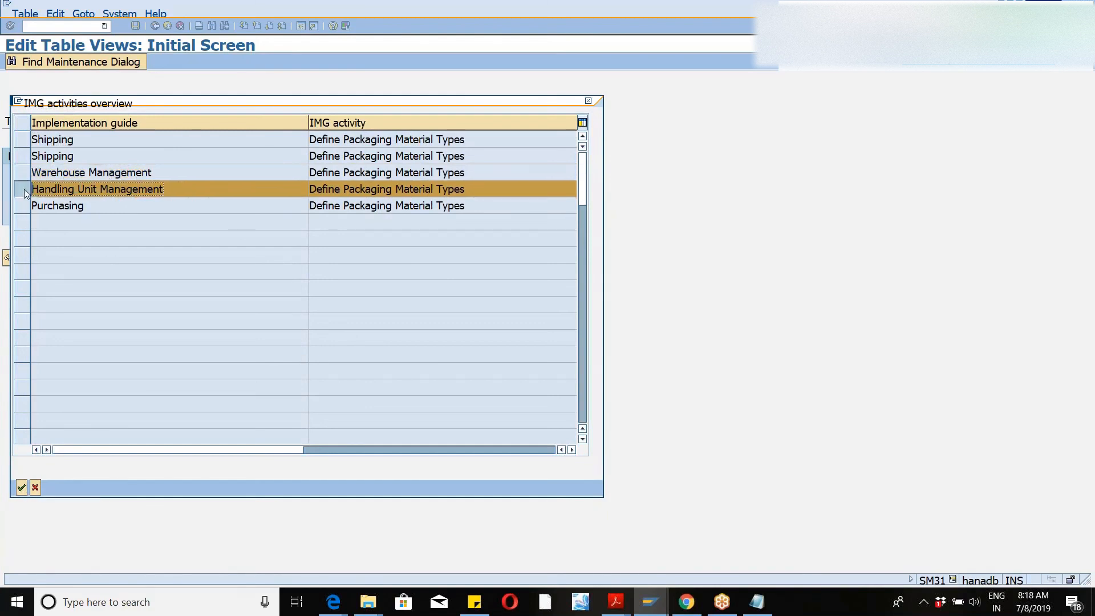
click(22, 487)
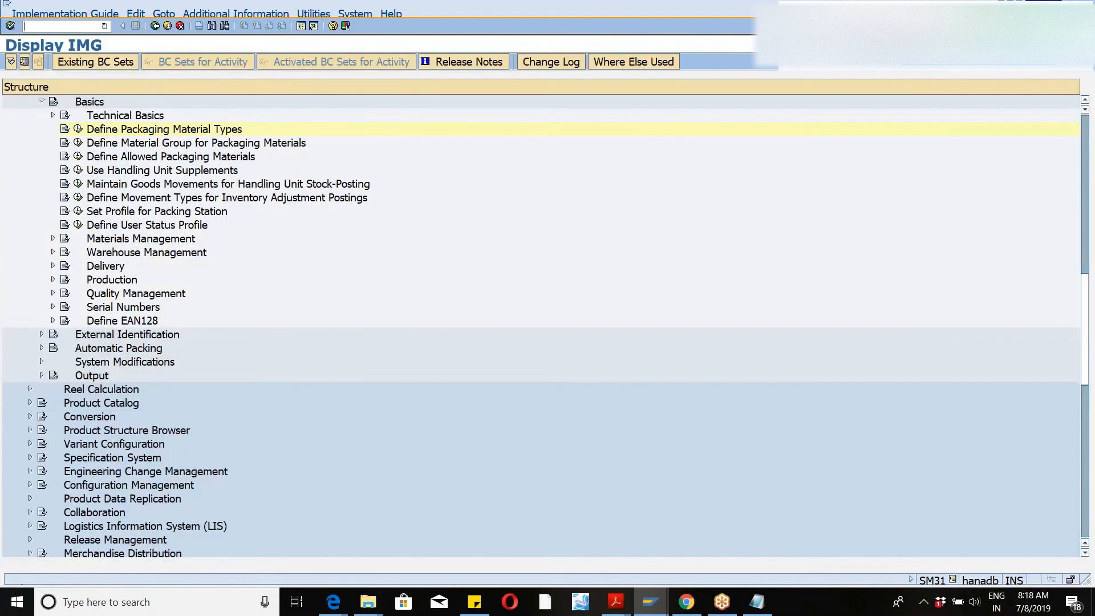
- Look up packaging material type 46WM in the Define Packaging Material Types activity, and return to the implementation guide
click(78, 130)
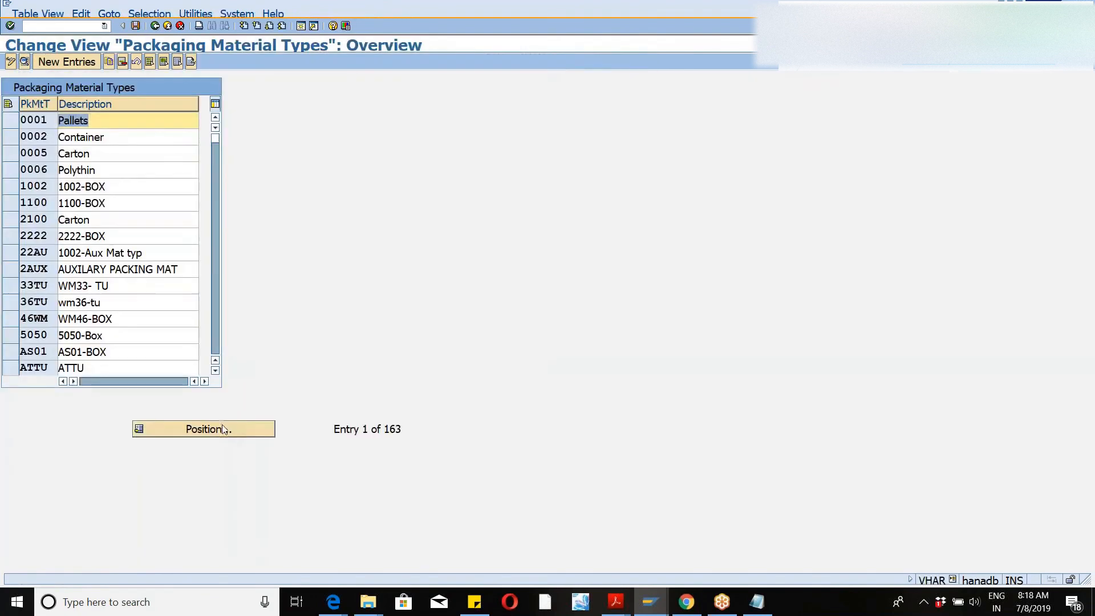
click(222, 429)
text(46)
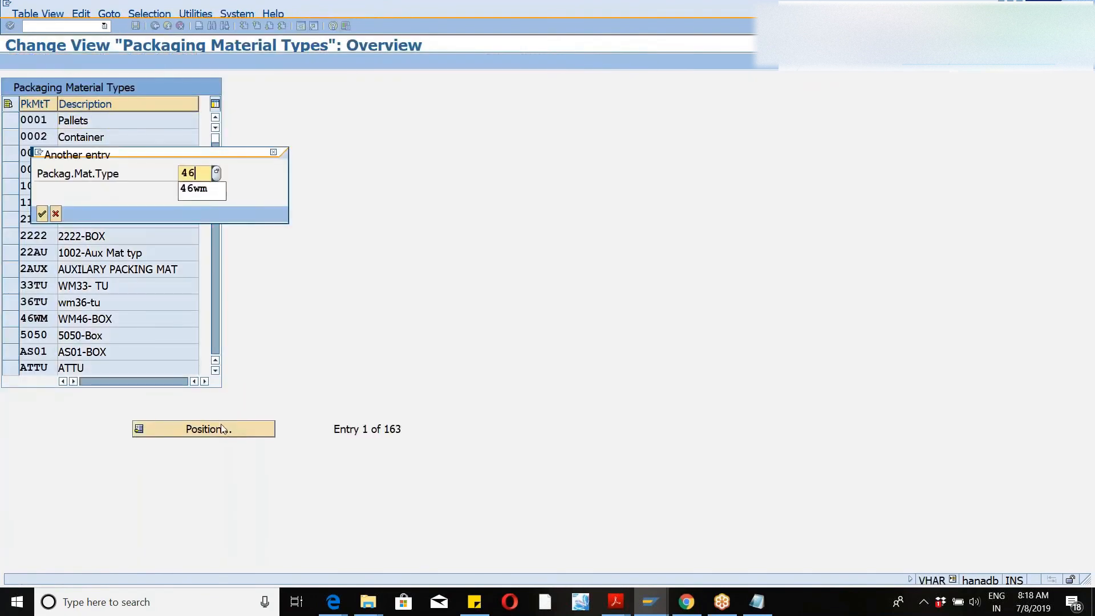
text(wm)
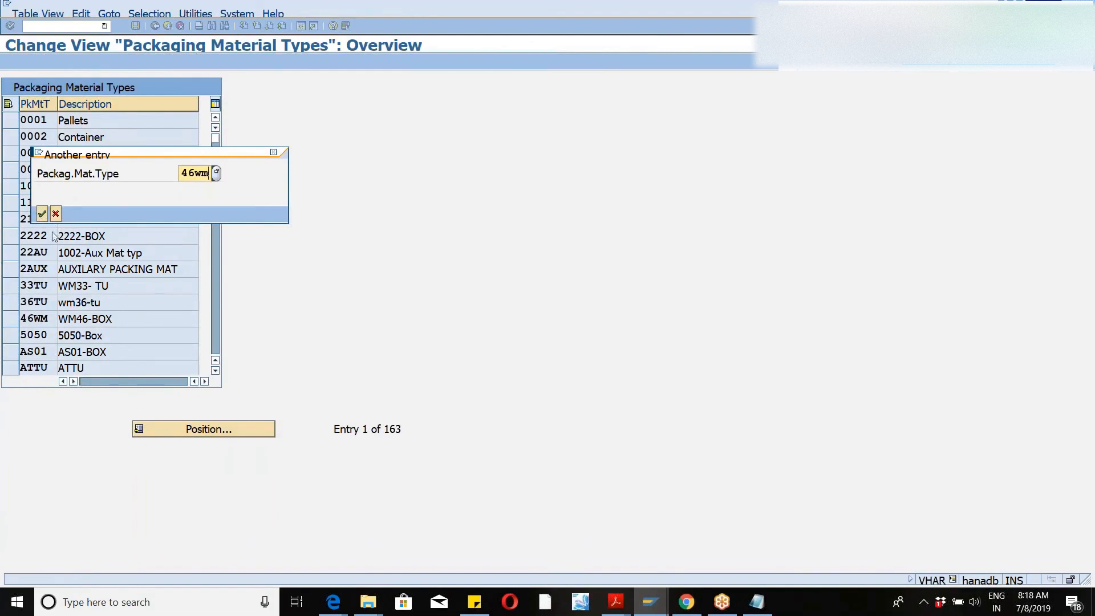
click(42, 215)
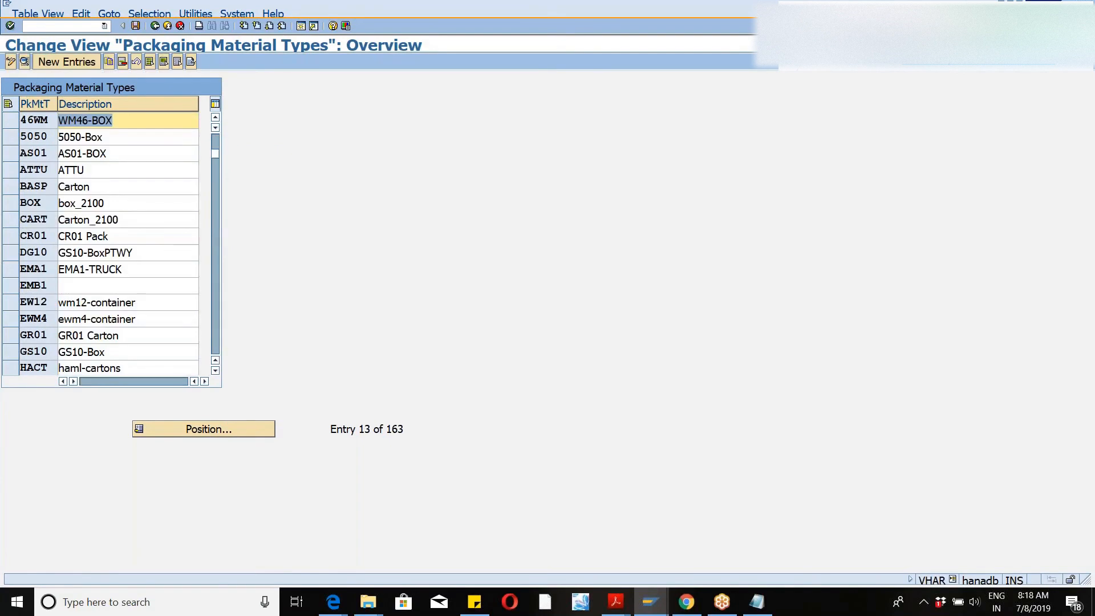
click(149, 116)
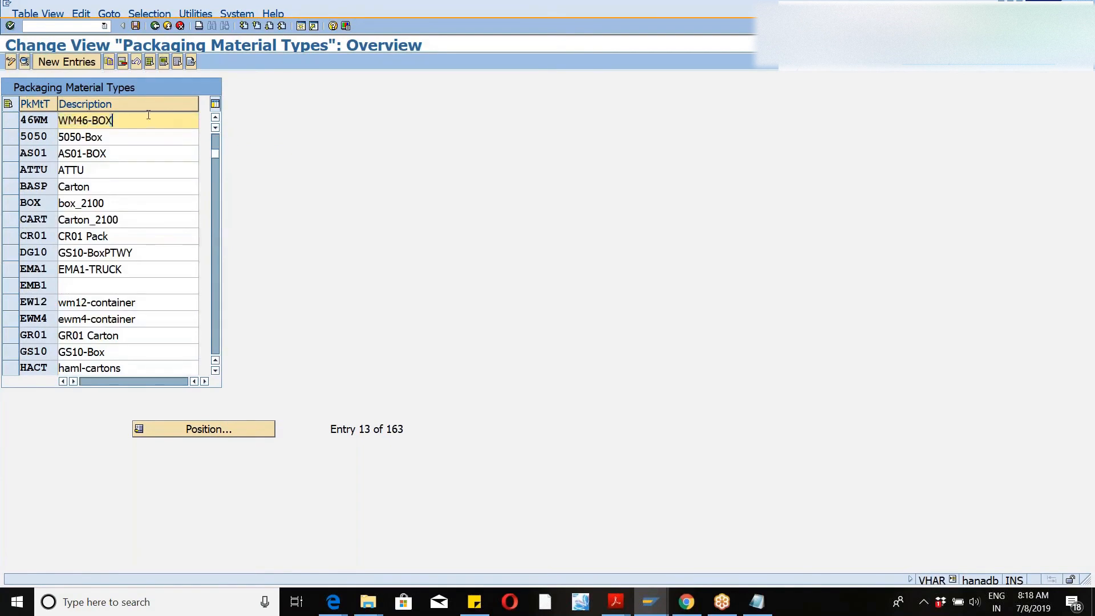
click(155, 27)
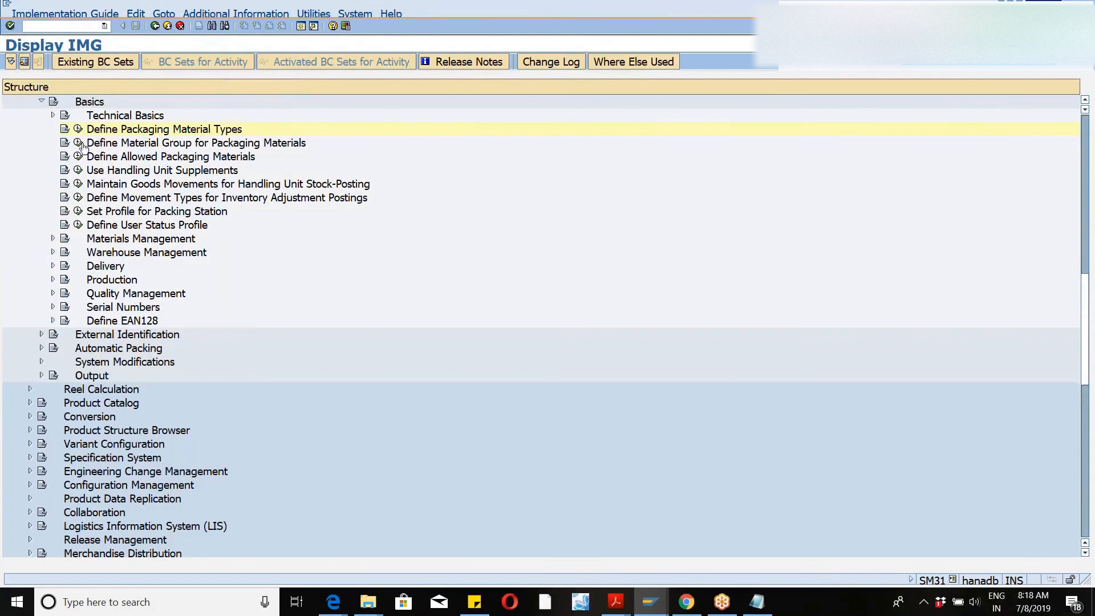
- Check material group ZW46 in the Define Material Group for Packaging Materials activity, and return to the implementation guide
click(78, 143)
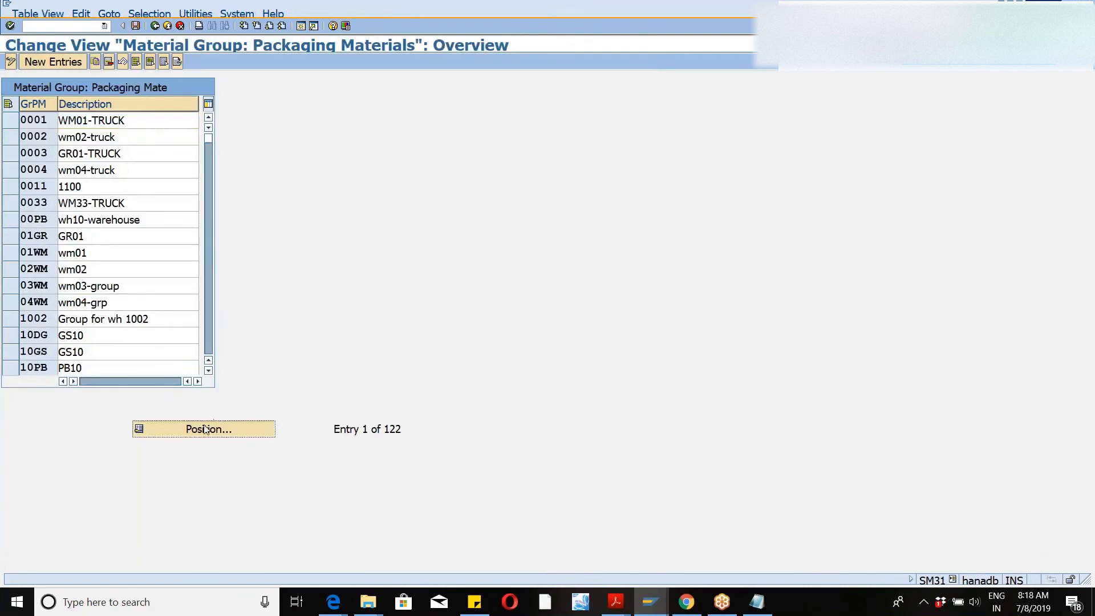
click(206, 429)
text(zw46)
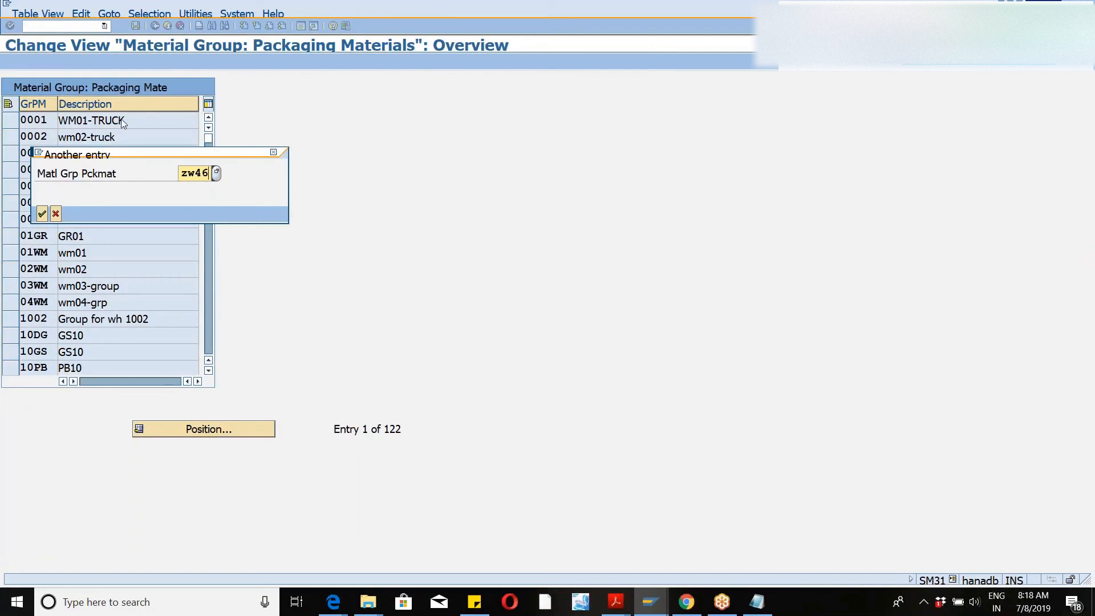
click(42, 214)
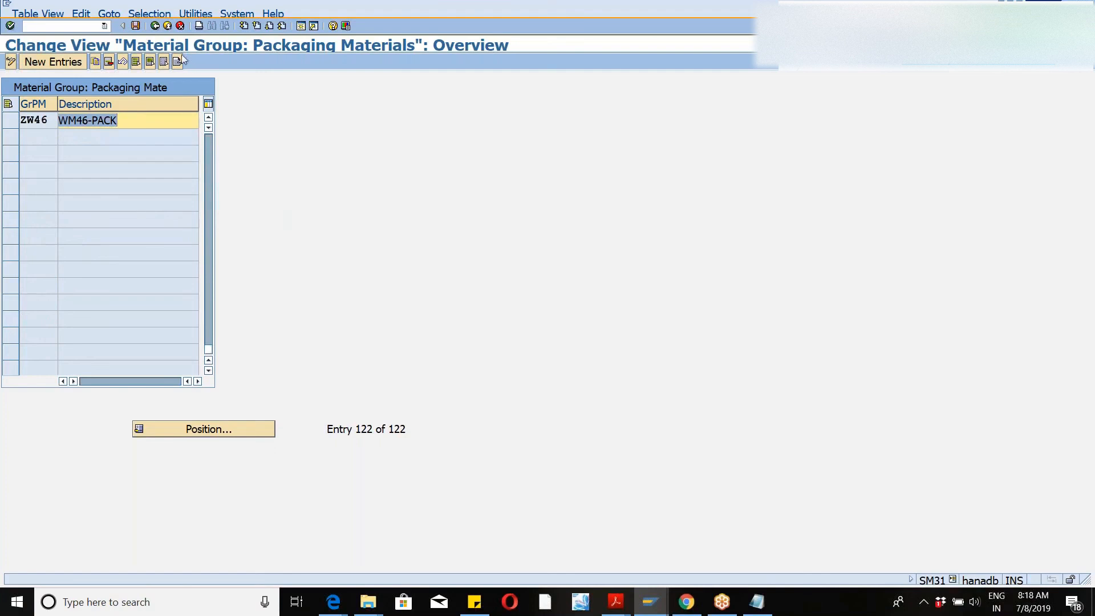
click(154, 25)
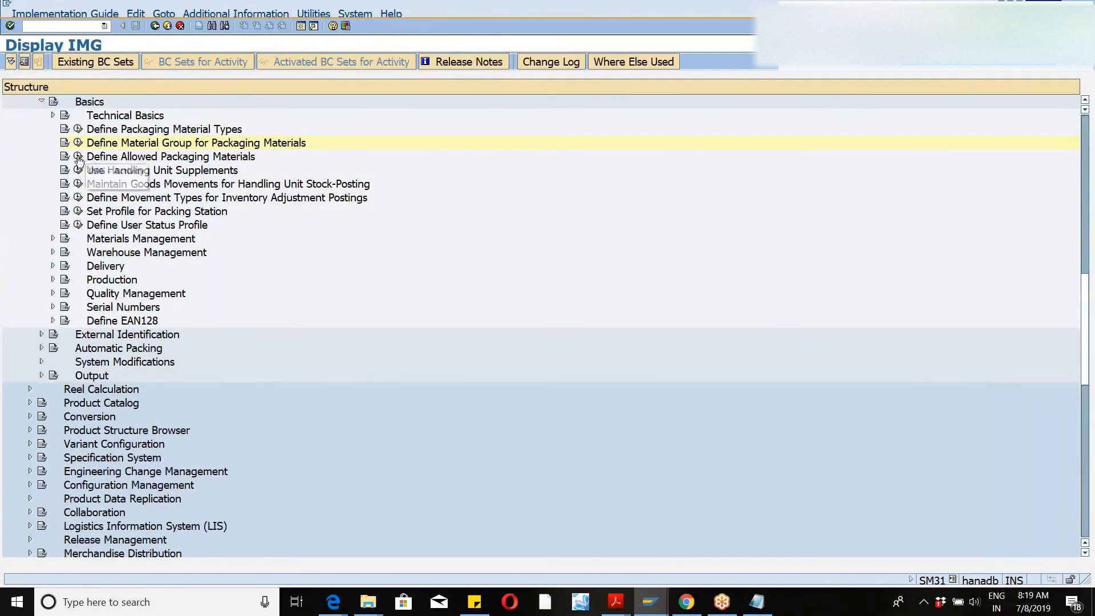
- Check the allowed packaging material types for material group ZW46, and return to the IMG activities overview
click(78, 157)
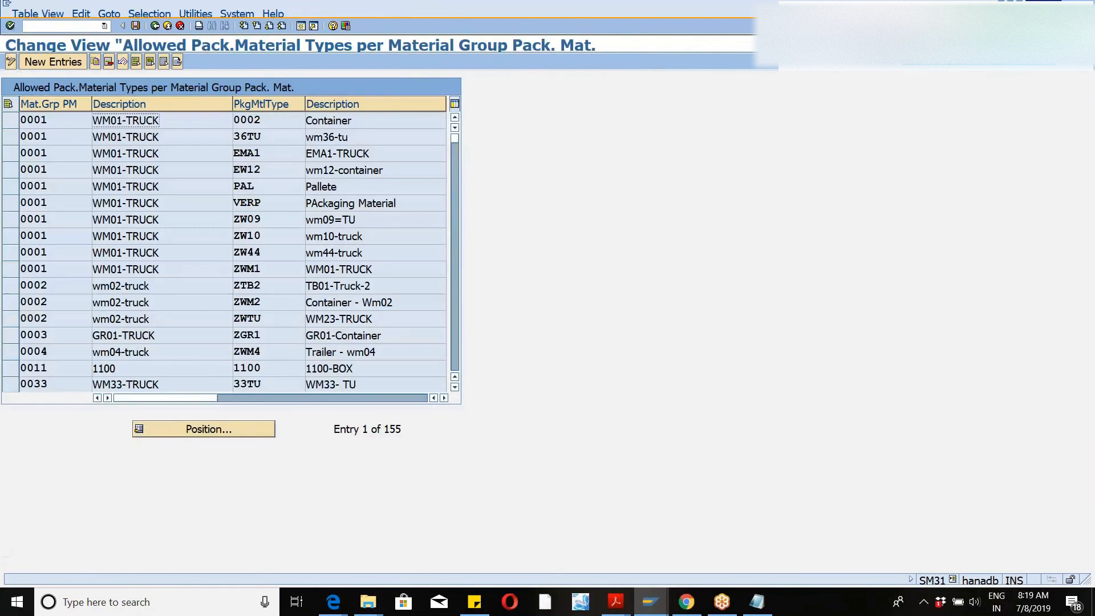
click(240, 440)
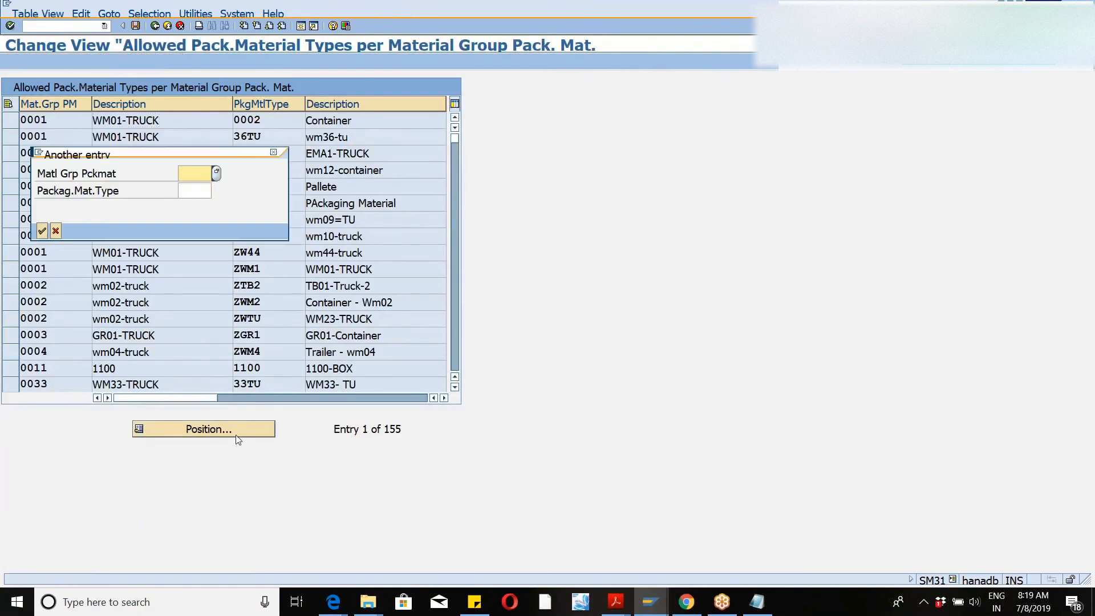
text(z)
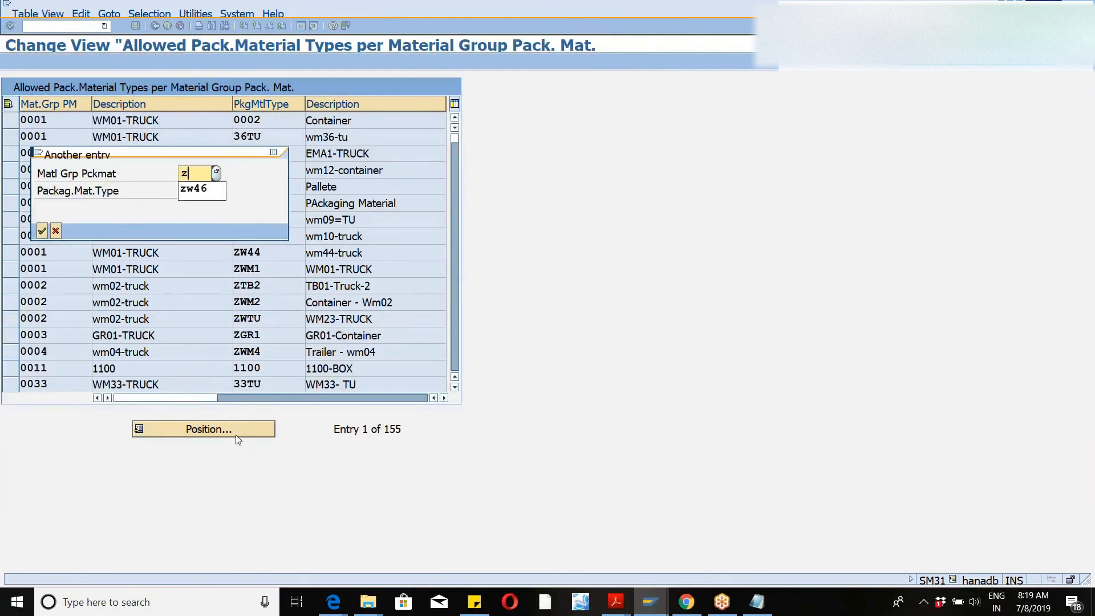
text(w46)
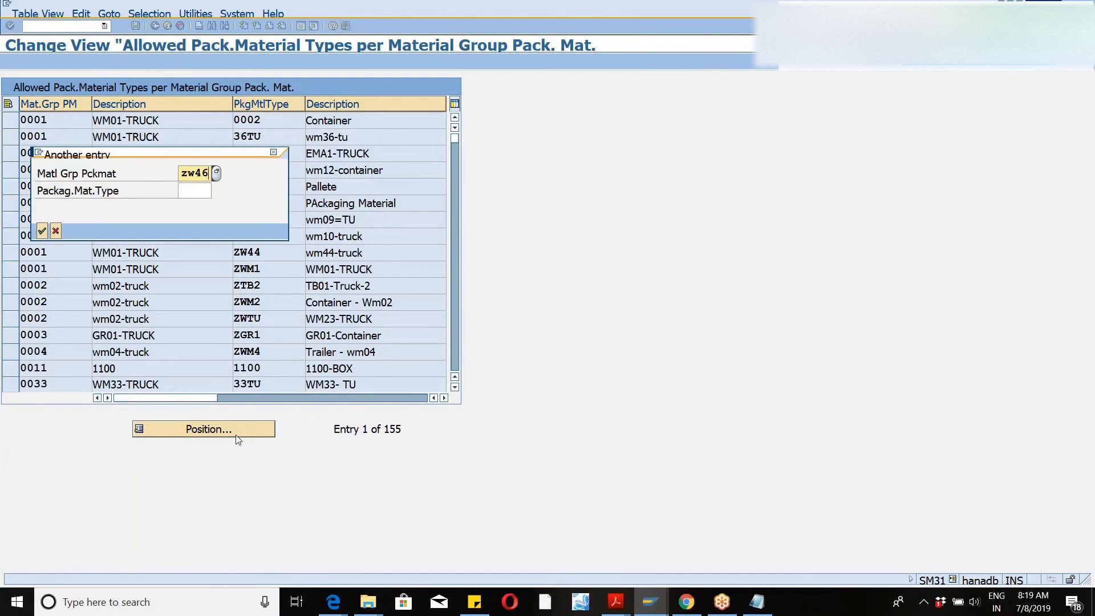
click(42, 231)
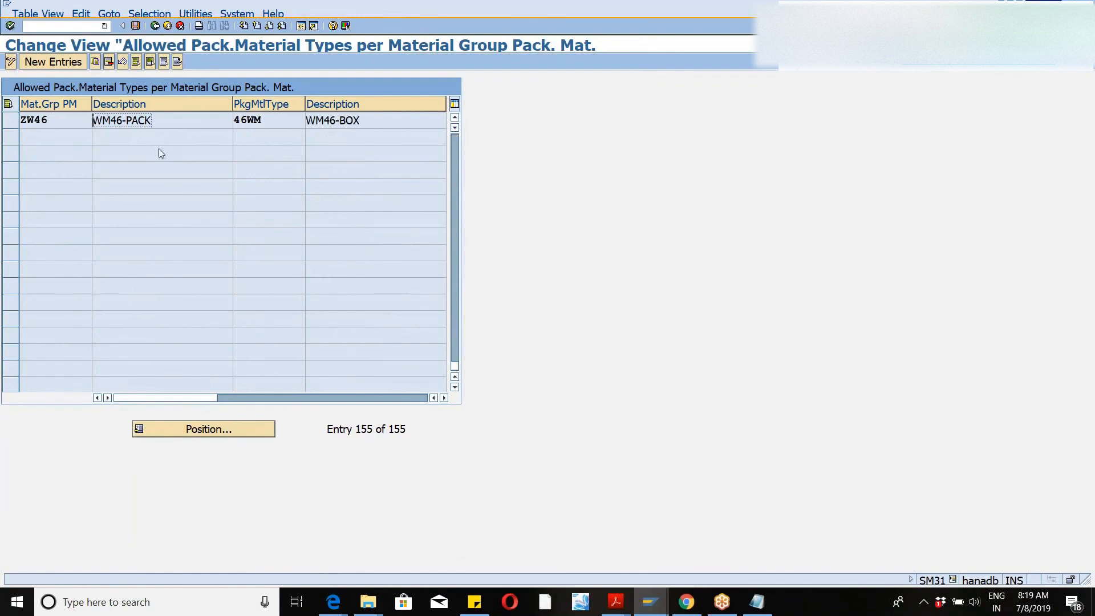
click(155, 27)
click(155, 26)
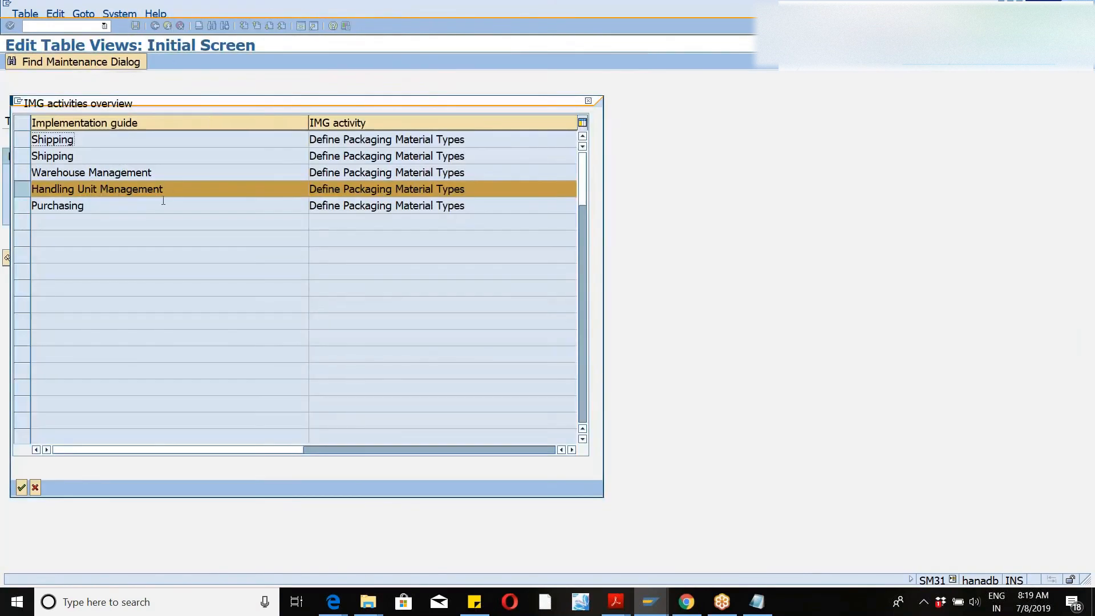
- Open the Purchasing activity Define Packaging Material Types and examine the material types starting with Z
click(22, 206)
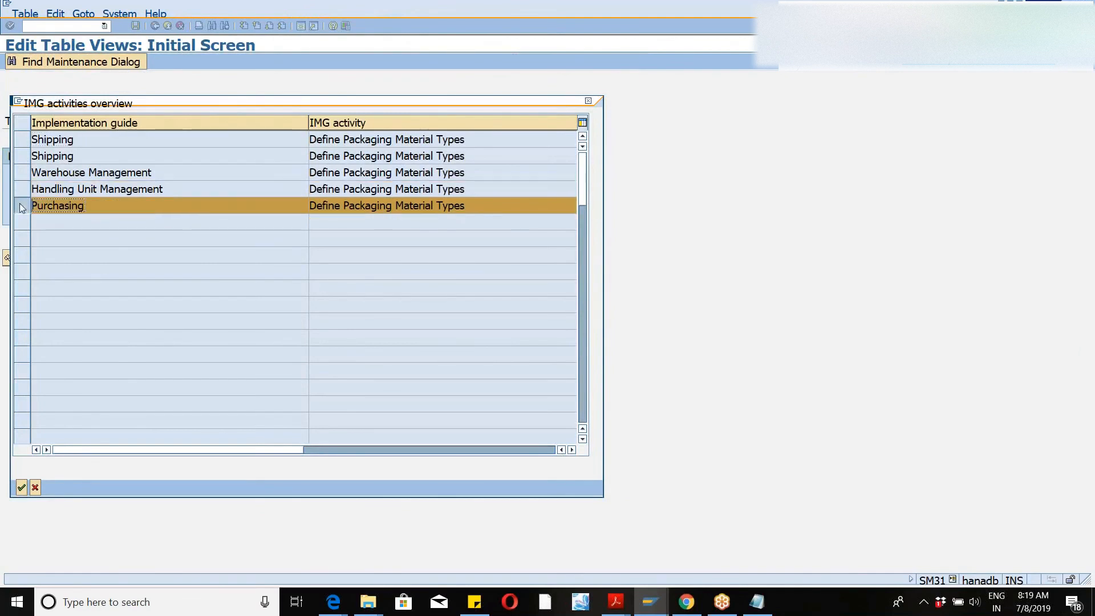
click(21, 489)
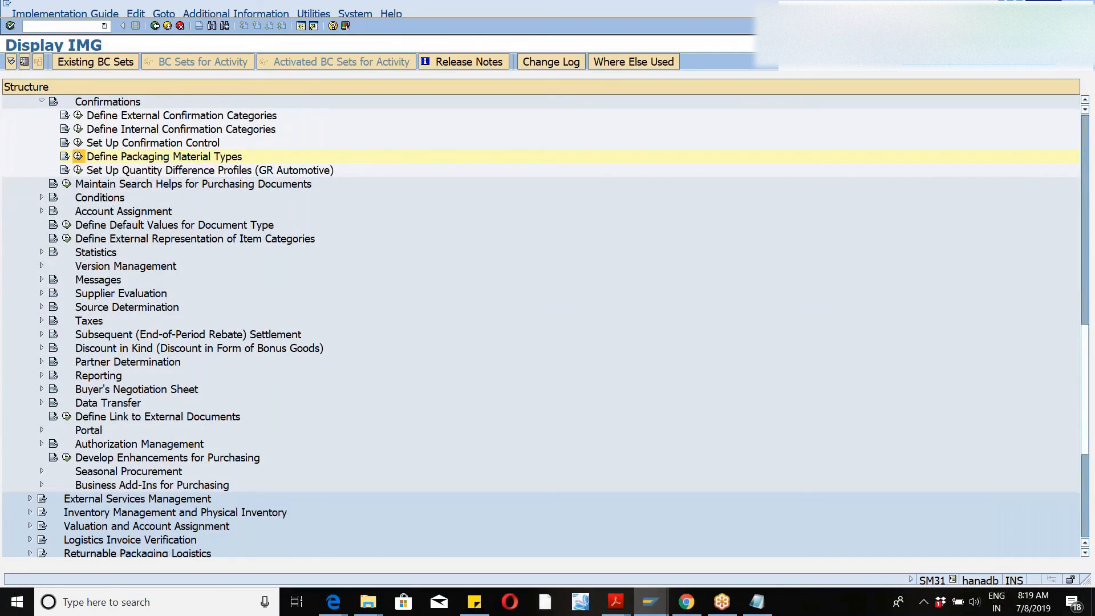
click(78, 157)
click(202, 432)
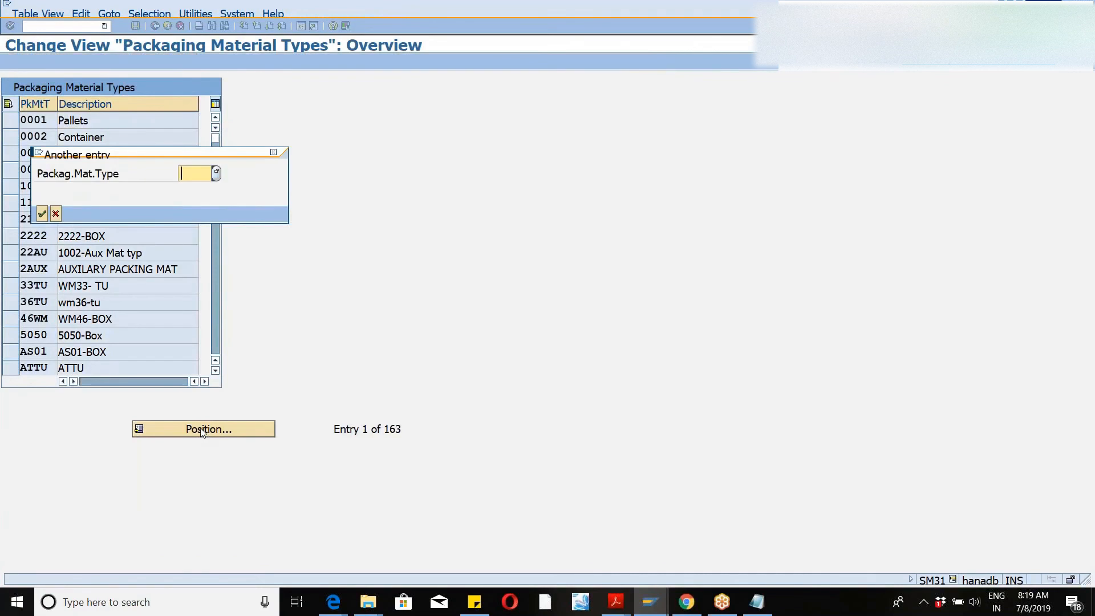
text(z)
key(Down)
key(Return)
key(Return)
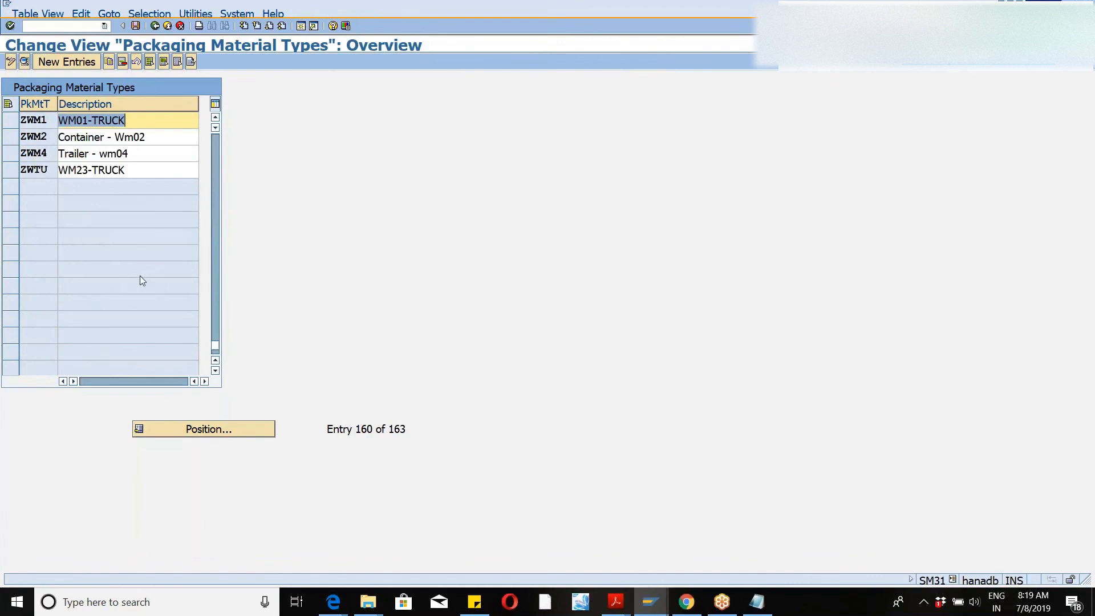
click(215, 118)
click(216, 118)
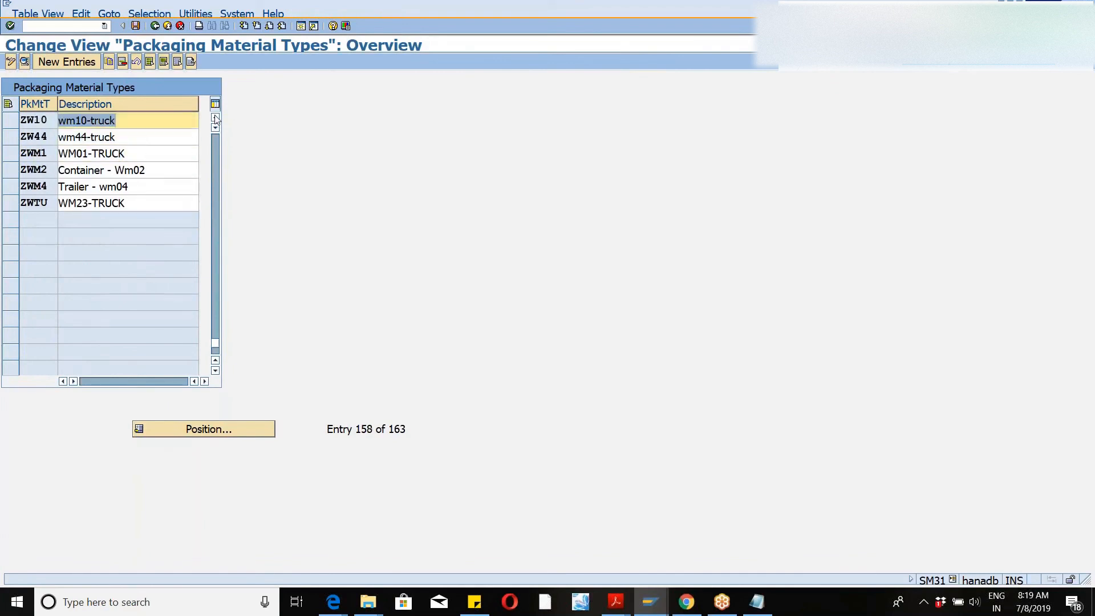
click(215, 118)
click(215, 118)
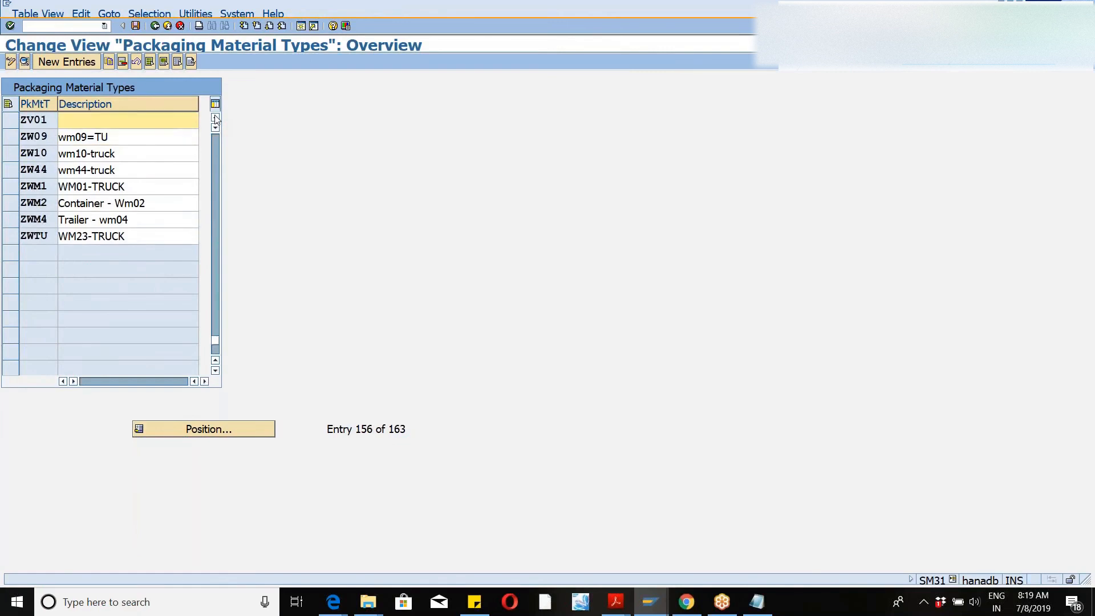
- Position the packaging material types list at 46WM, return to the IMG activities overview and close it
click(198, 431)
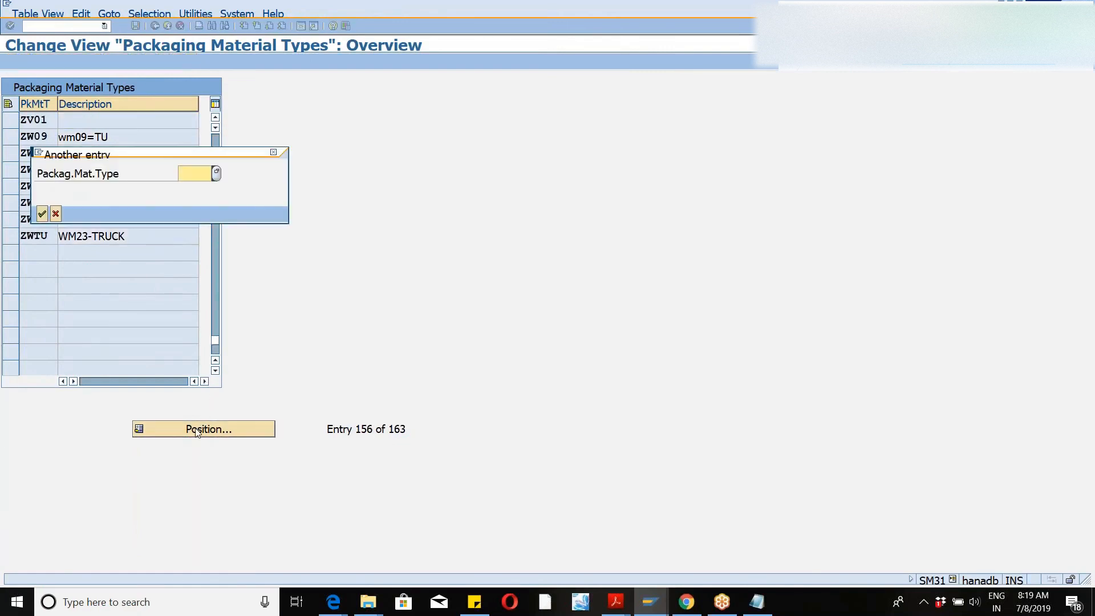
text(44wm)
key(Return)
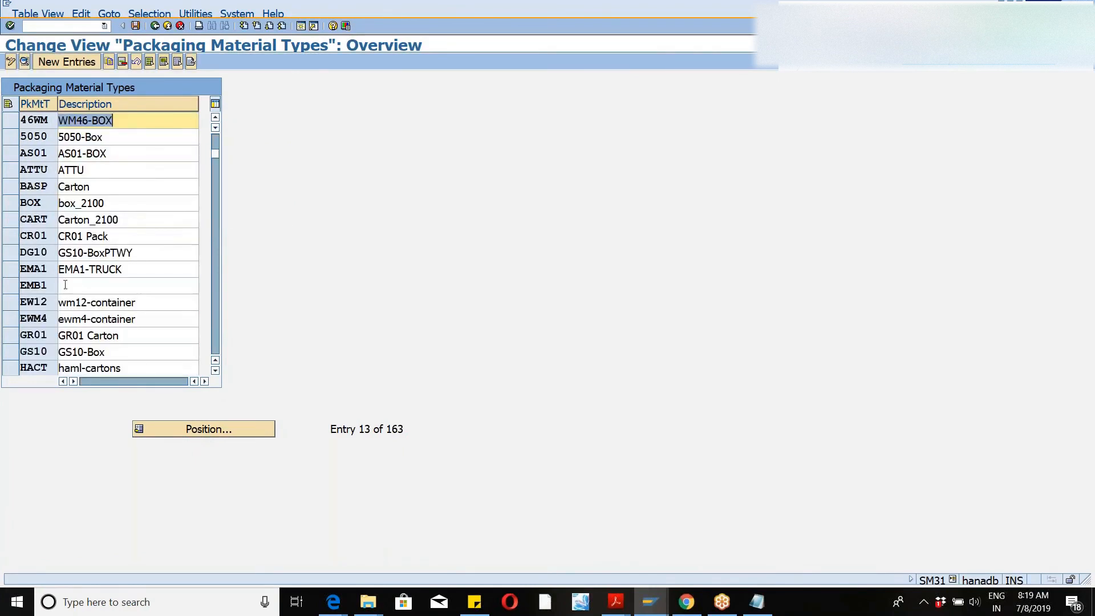
click(153, 26)
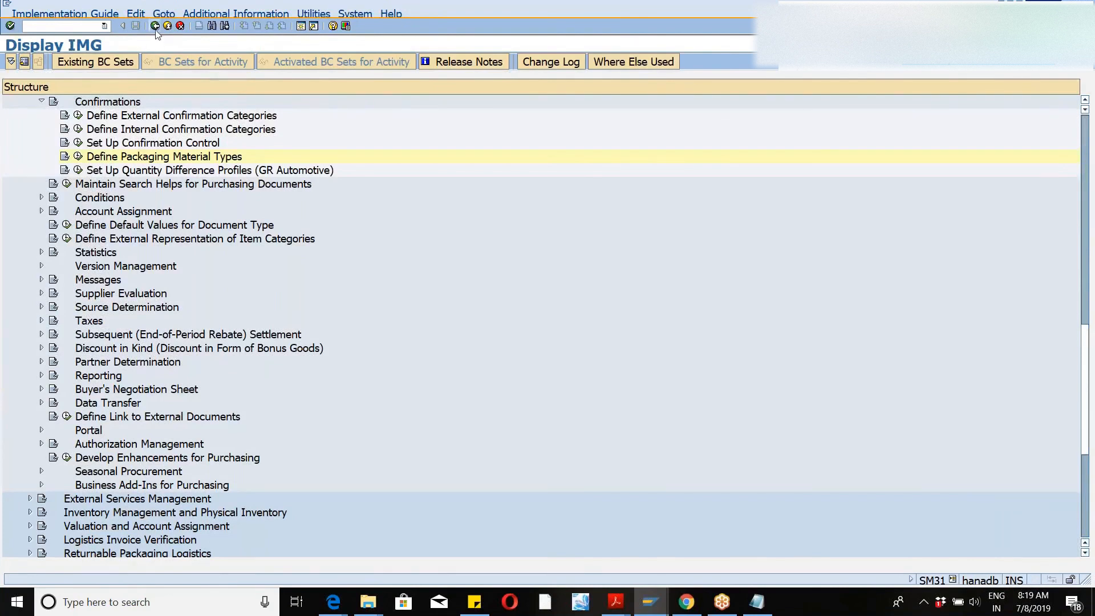
click(155, 27)
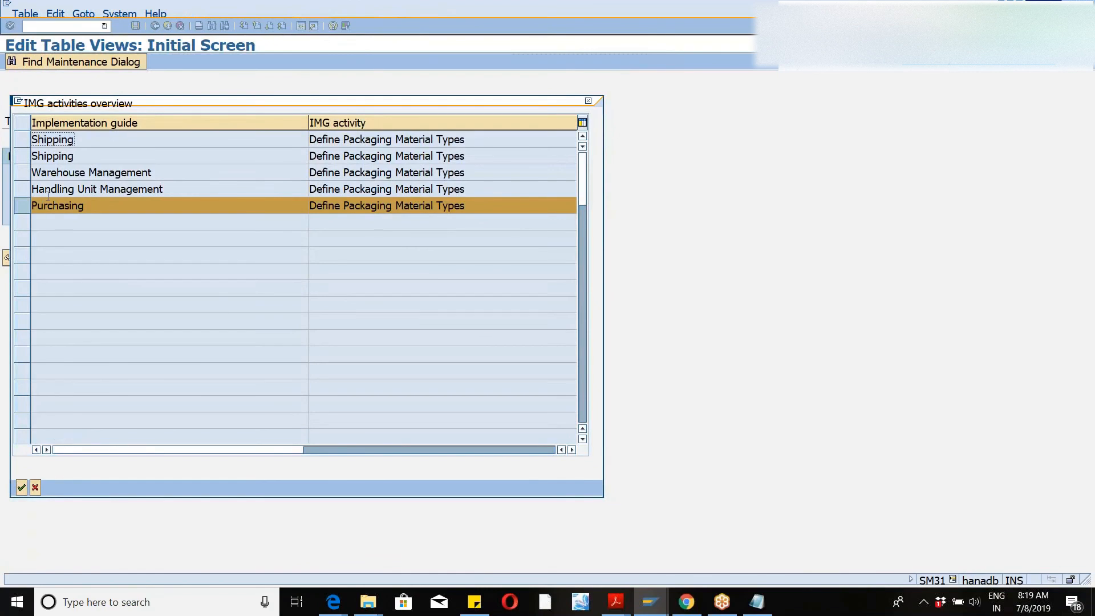
click(588, 101)
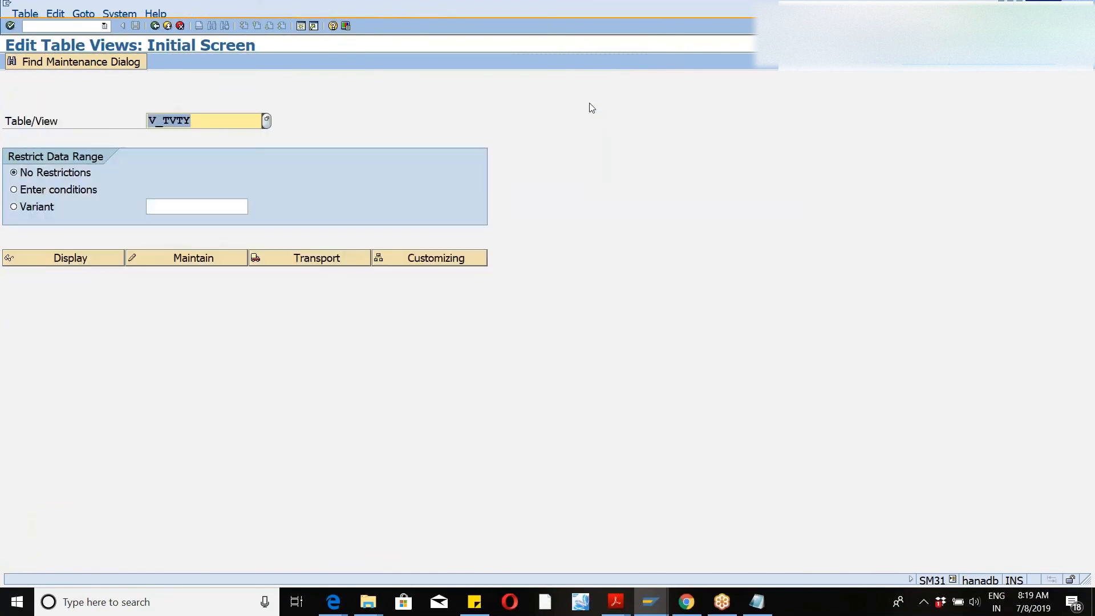
- Open table view V_TVTY for maintenance, select the 46WM entry WM46-BOX, save, and leave the view
click(175, 263)
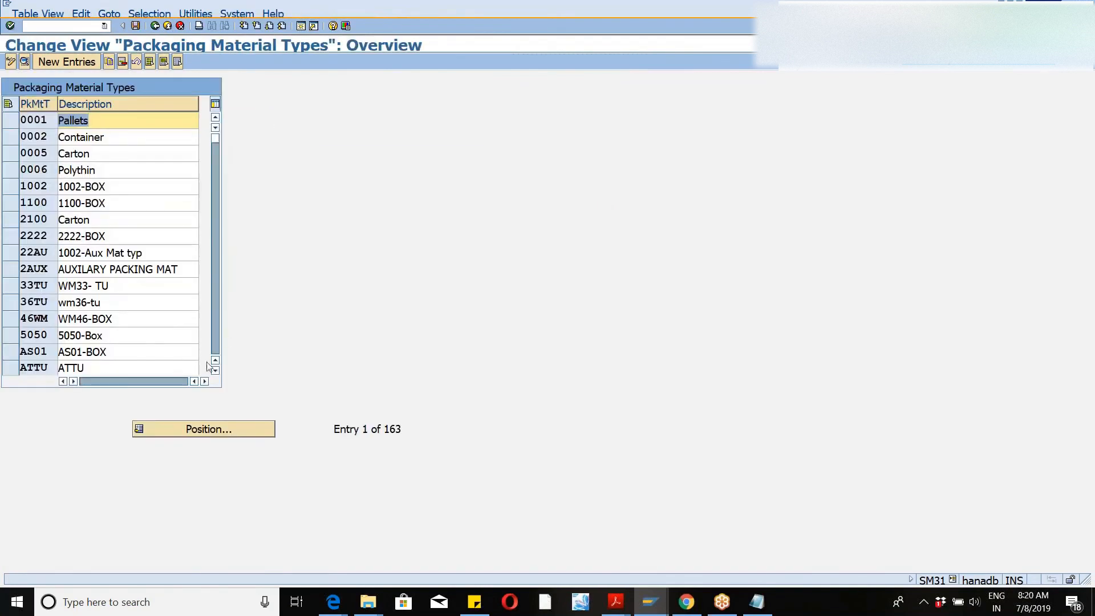
click(11, 323)
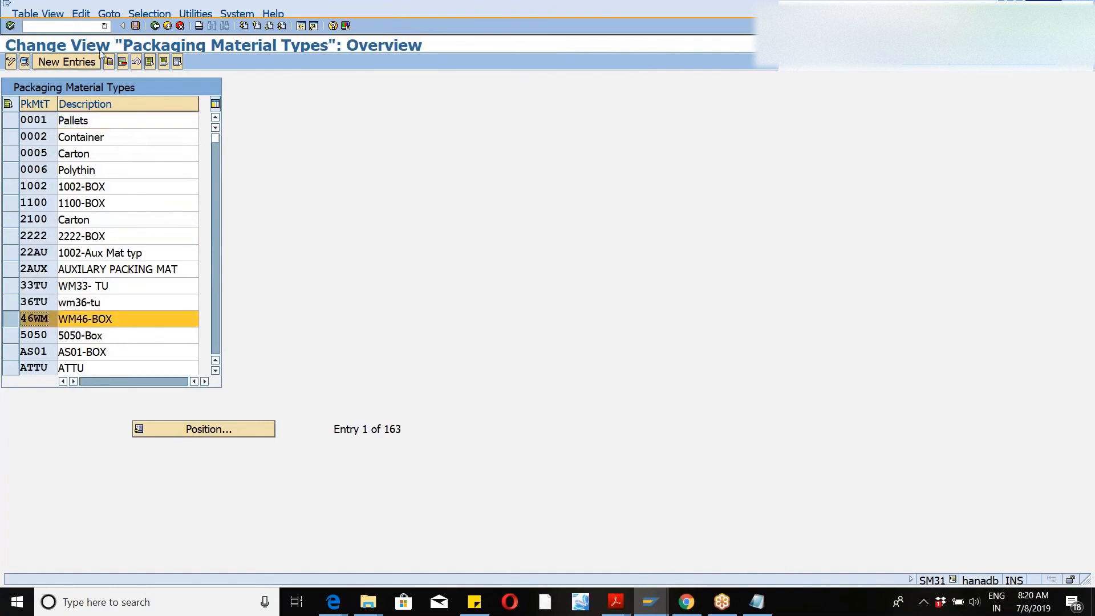
click(136, 26)
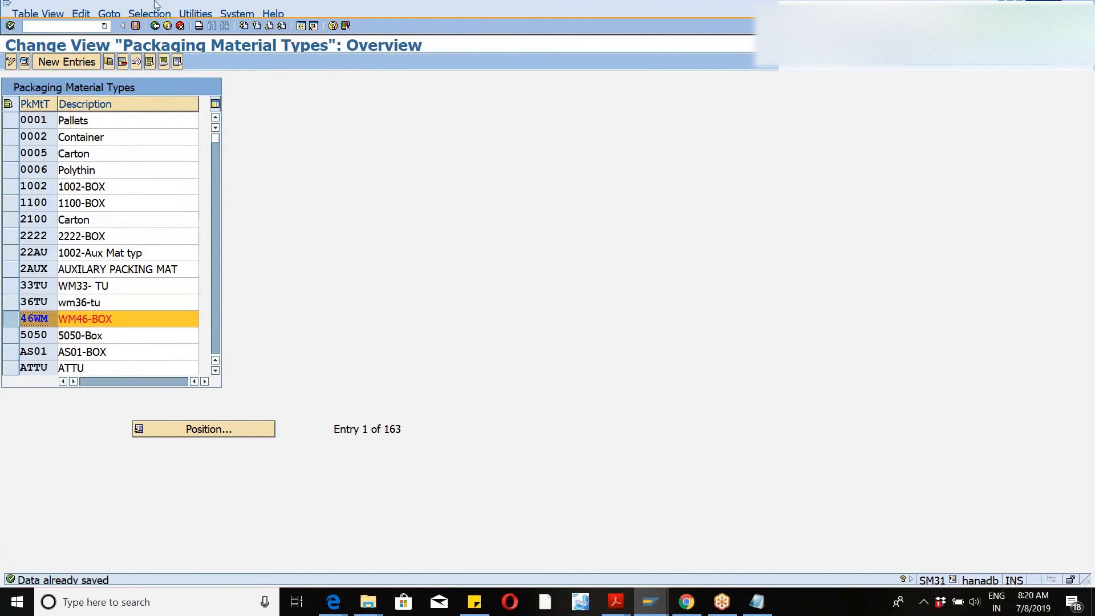
click(156, 26)
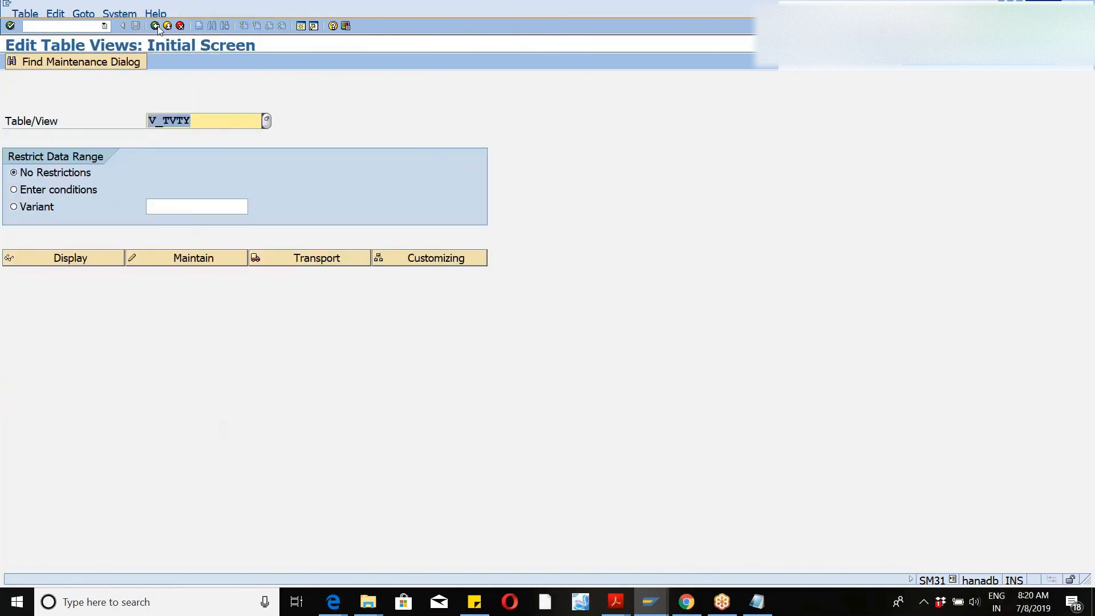
- Return to the error's long text, close it, leave the delivery log, and start transaction VL33N
click(155, 26)
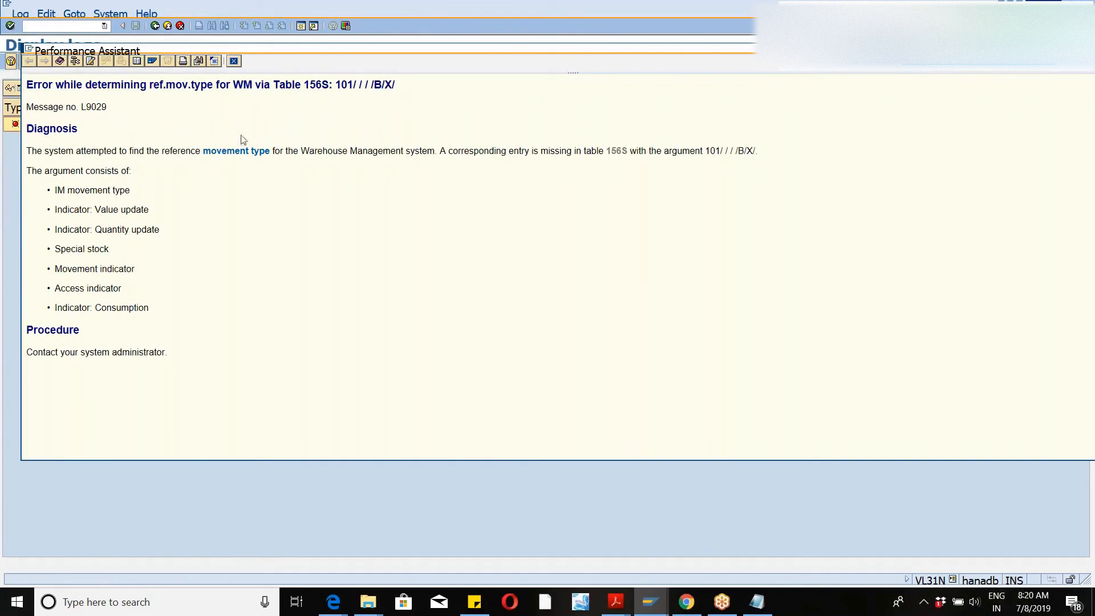
click(235, 61)
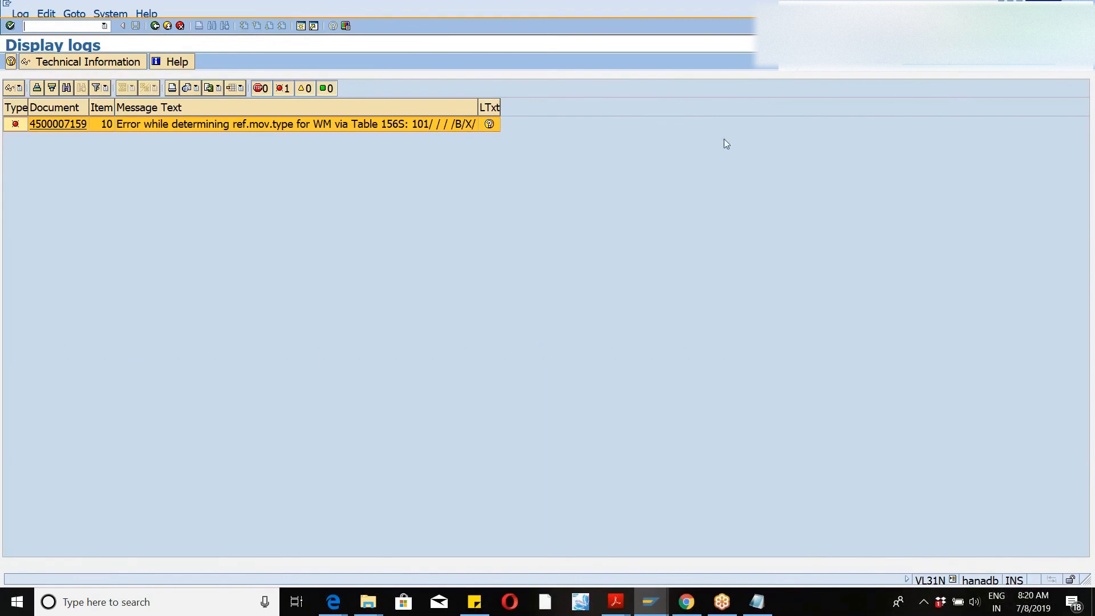
click(154, 26)
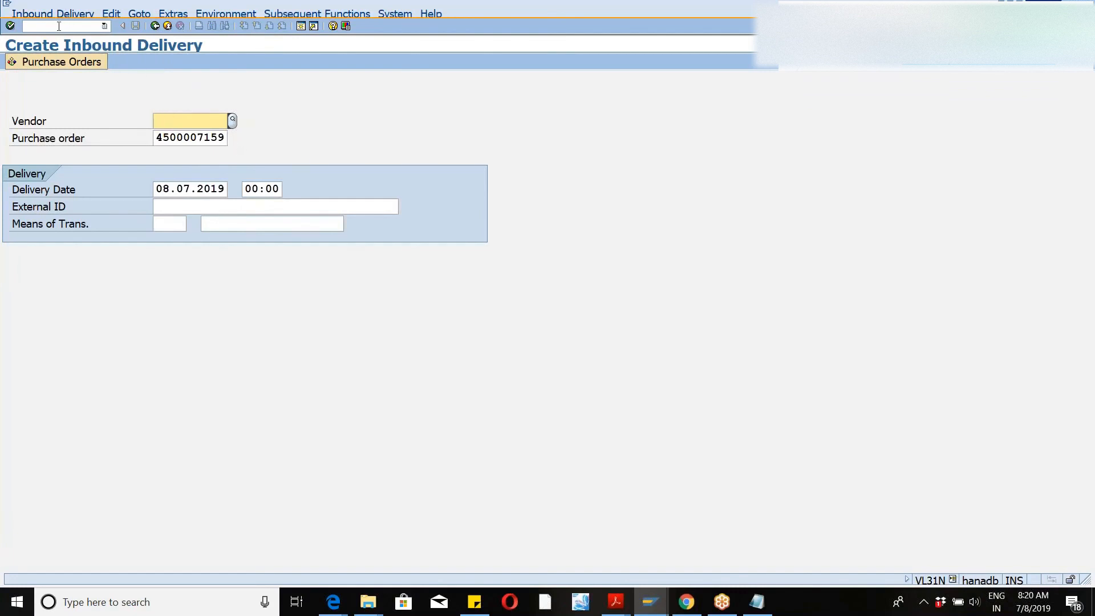
click(61, 26)
text(/nvl31n)
key(Return)
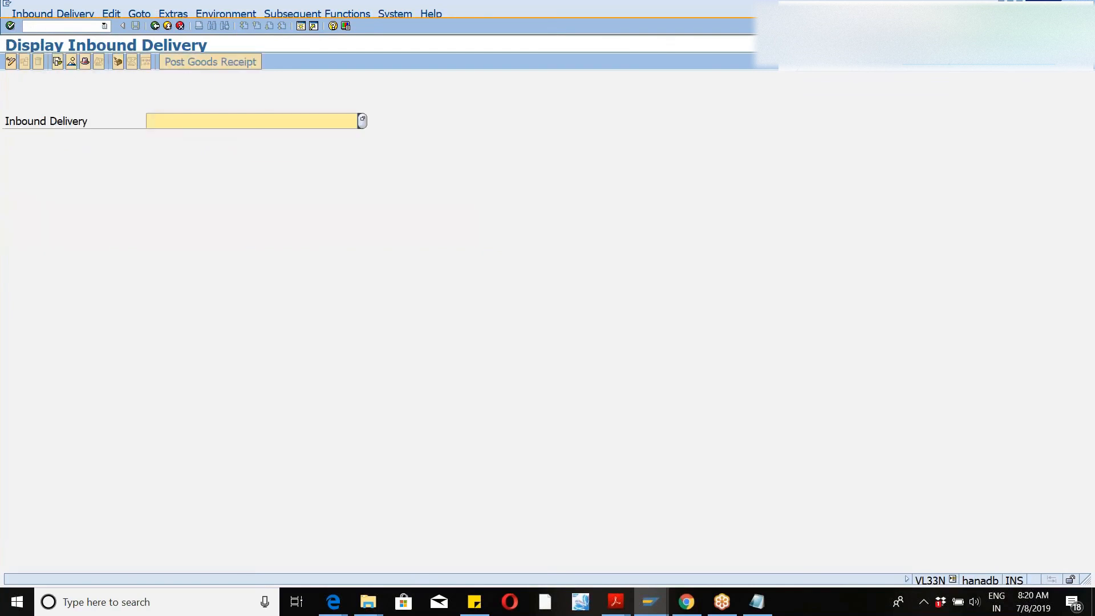
- Leave the inbound delivery display and start transaction OMLR for the movement type assignments from MM-IM to LE-WM
click(167, 127)
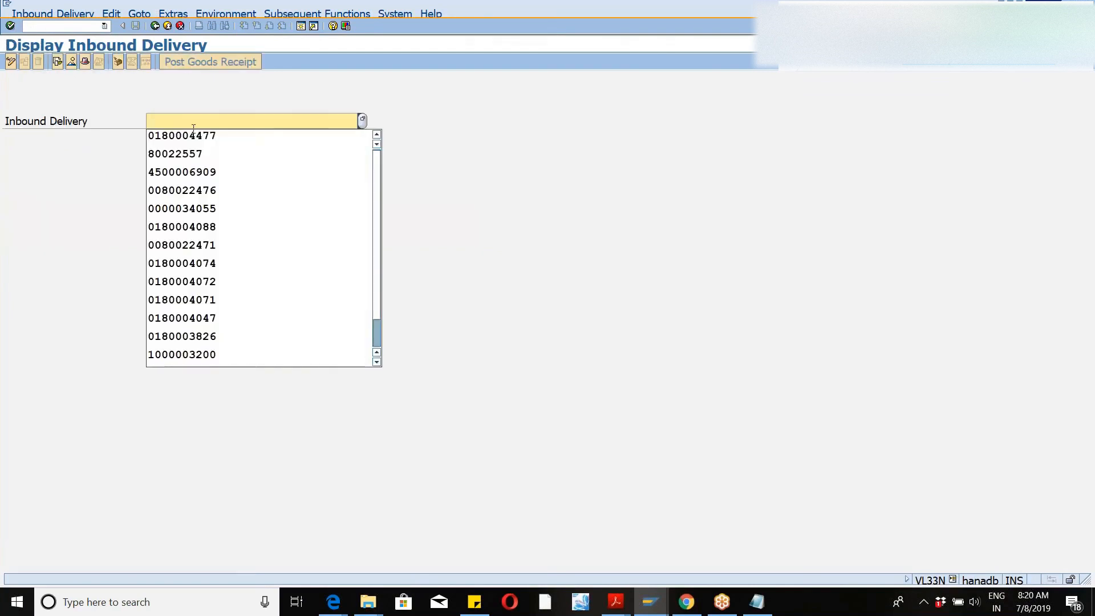
click(538, 180)
click(40, 26)
text(/no)
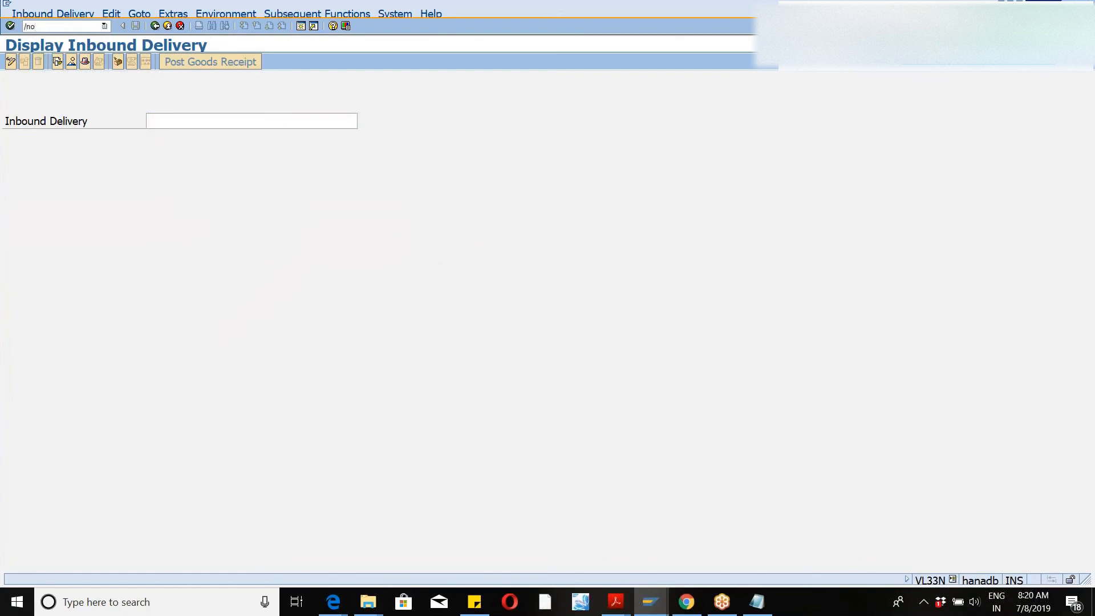
text(mlr)
key(Return)
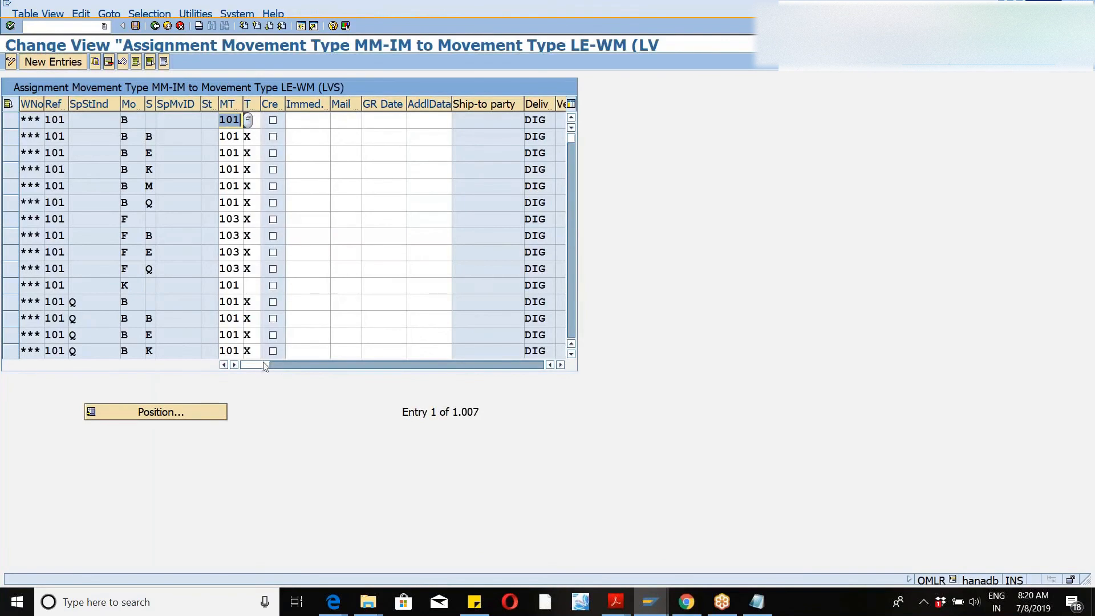
- Position the movement type assignments at warehouse W46 and examine the neighbouring entries for warehouse numbers starting with W
click(147, 415)
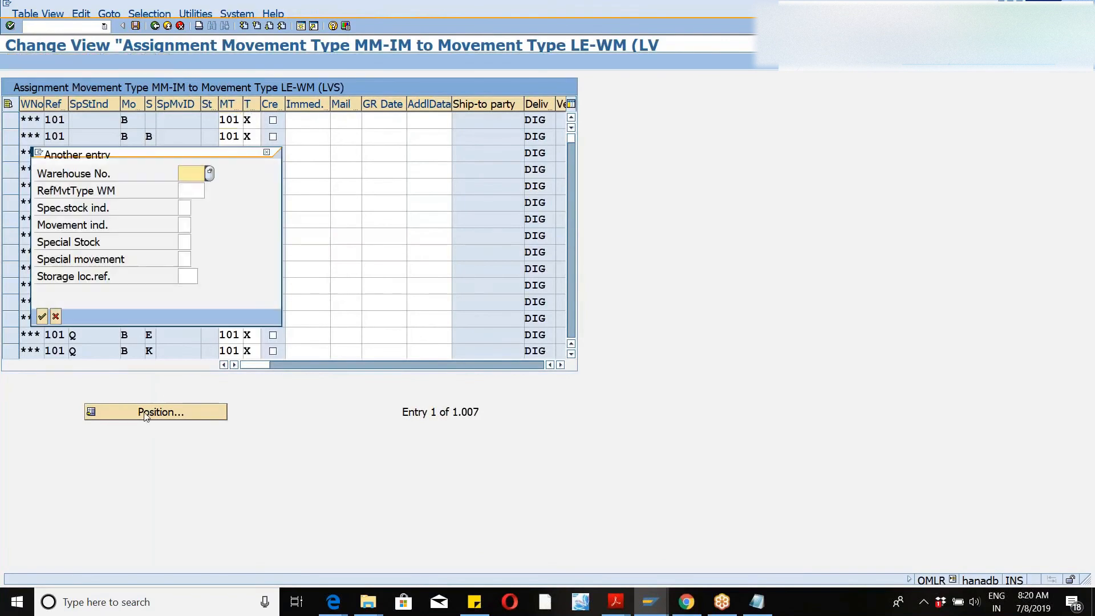
text(w46)
key(Return)
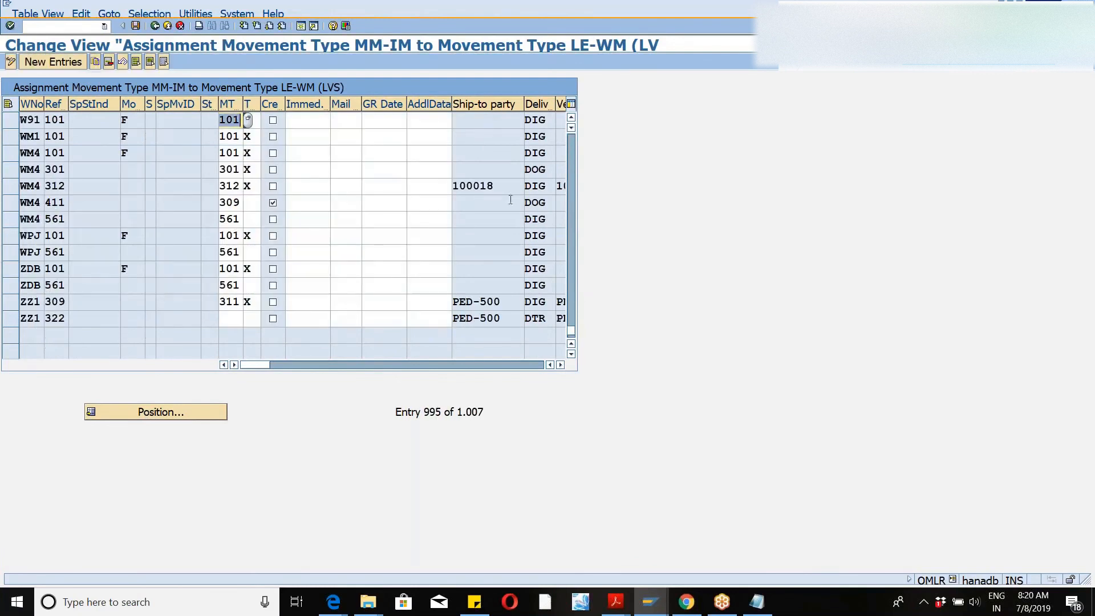
click(571, 118)
click(571, 118)
click(571, 118)
click(571, 118)
click(571, 118)
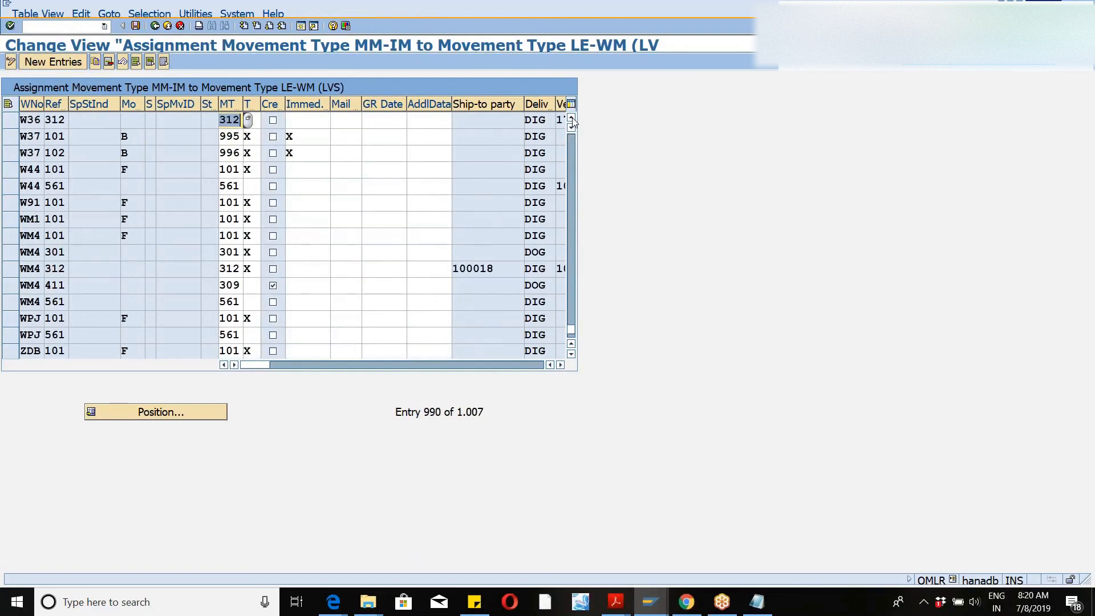
click(571, 118)
click(571, 118)
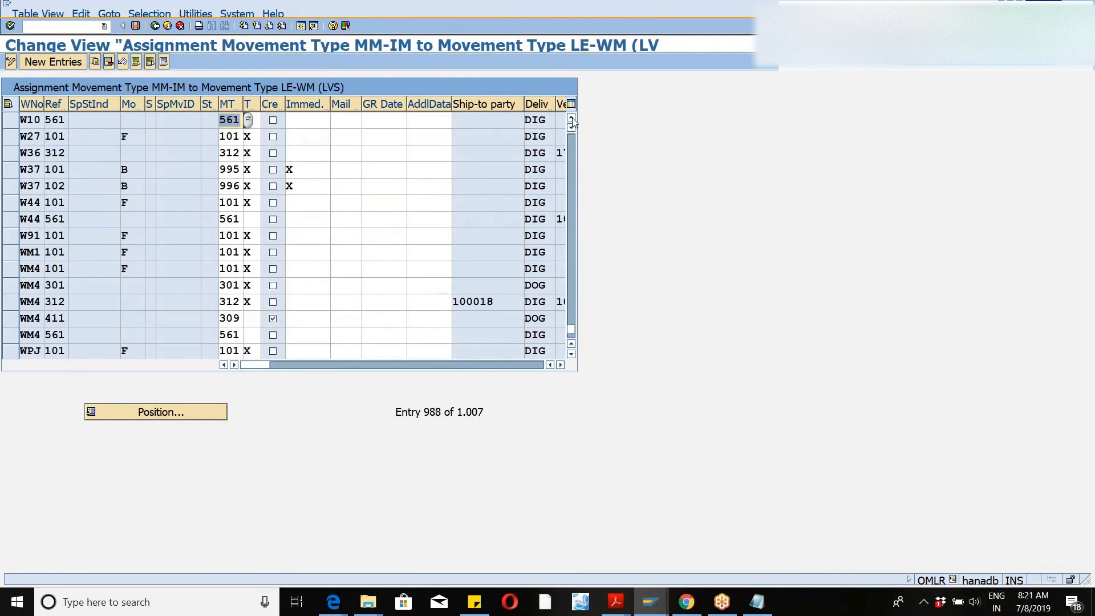
click(571, 118)
click(571, 118)
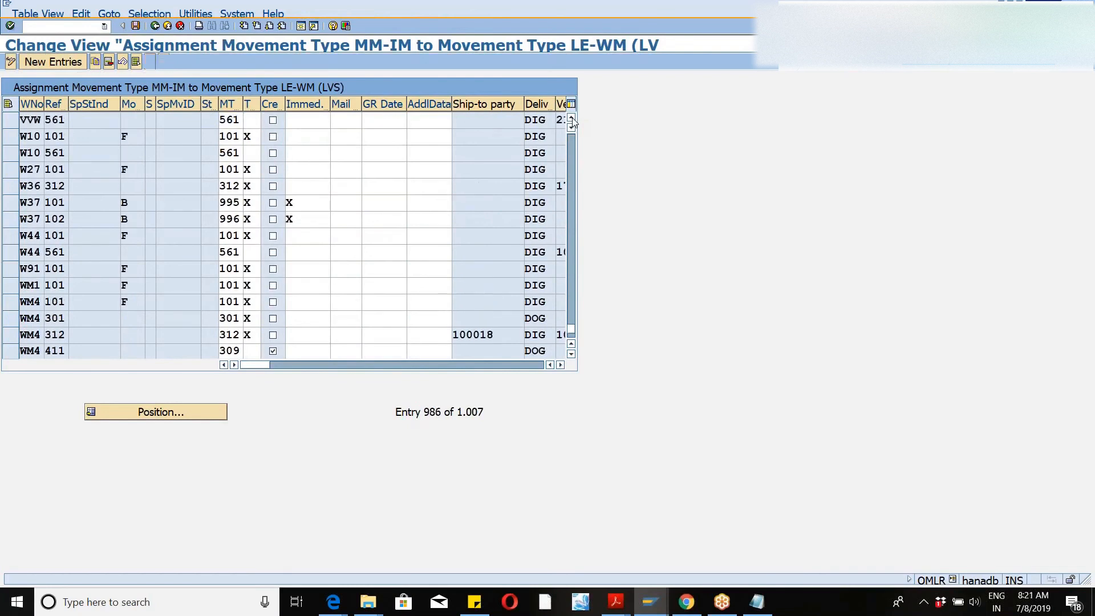
click(571, 118)
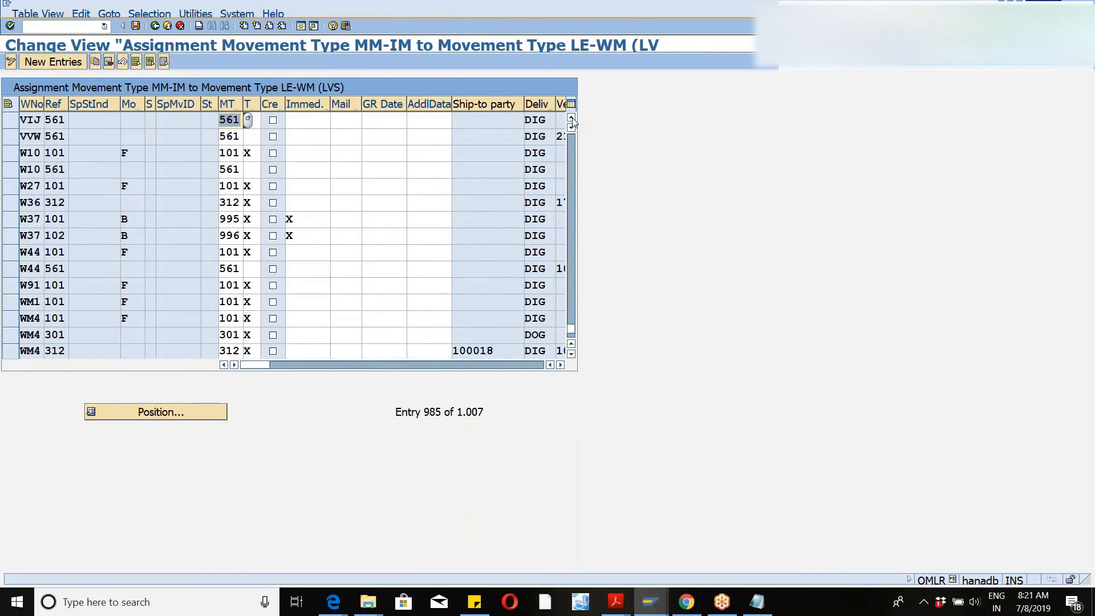
click(571, 118)
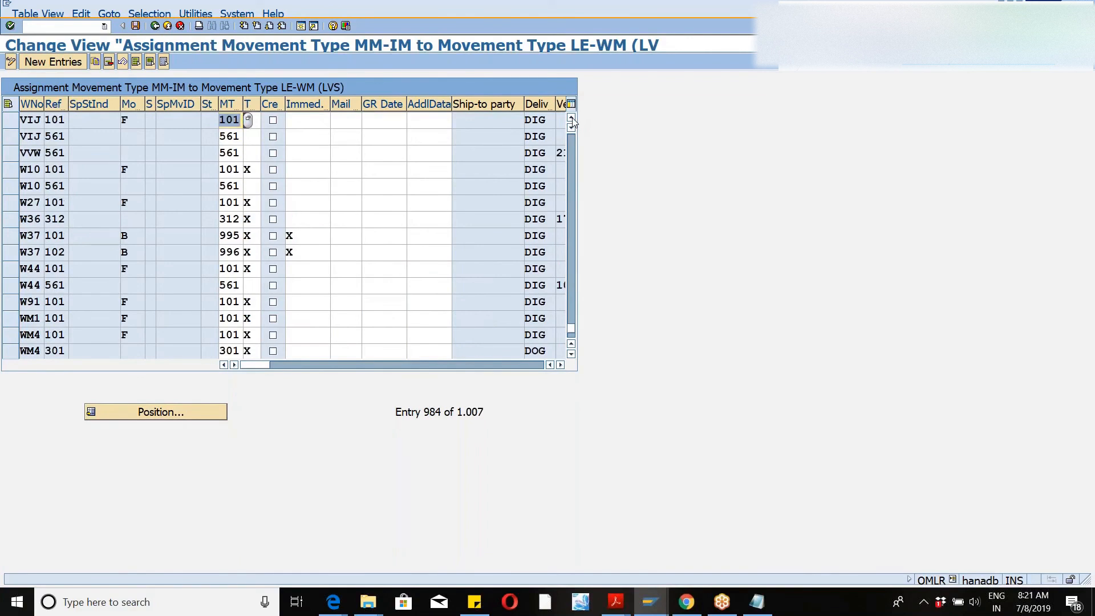
click(571, 118)
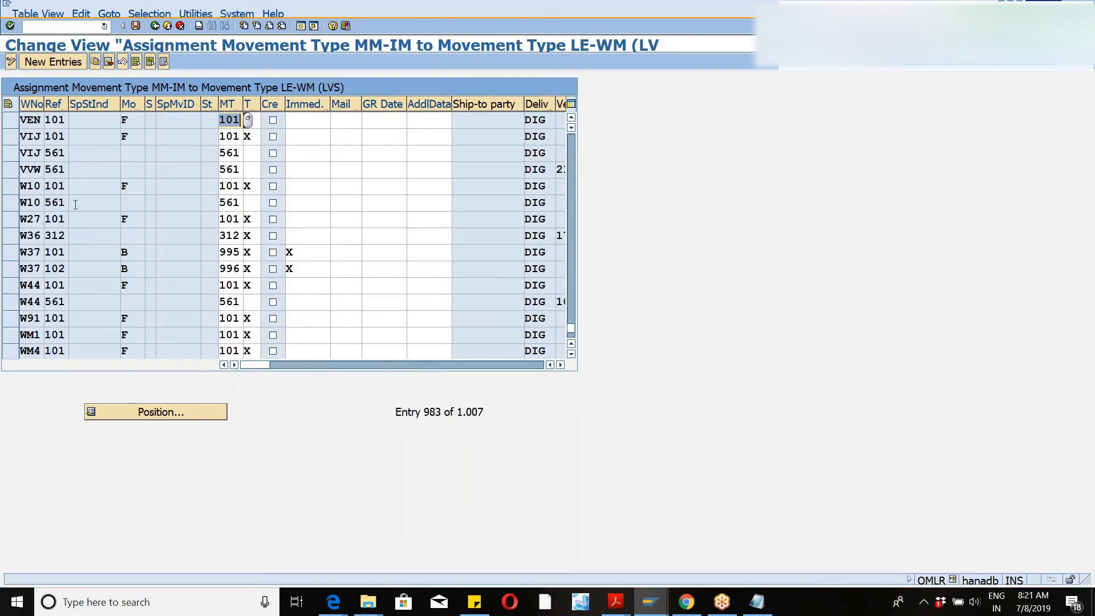
- Try to copy the W10 assignment for reference movement type 101 to warehouse W46, discard the copy and save the view
click(6, 186)
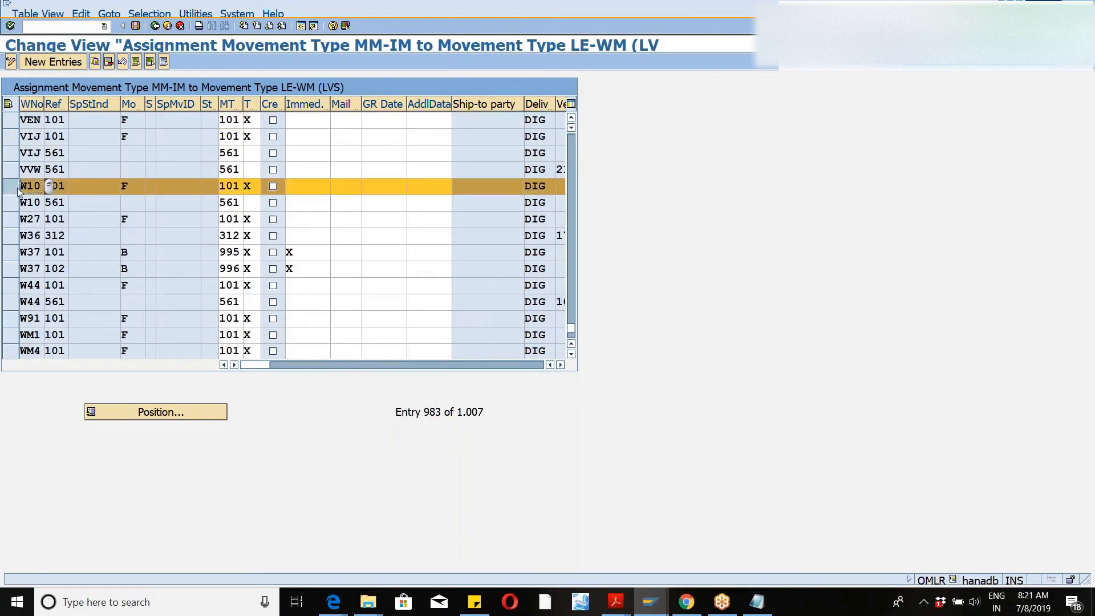
click(95, 62)
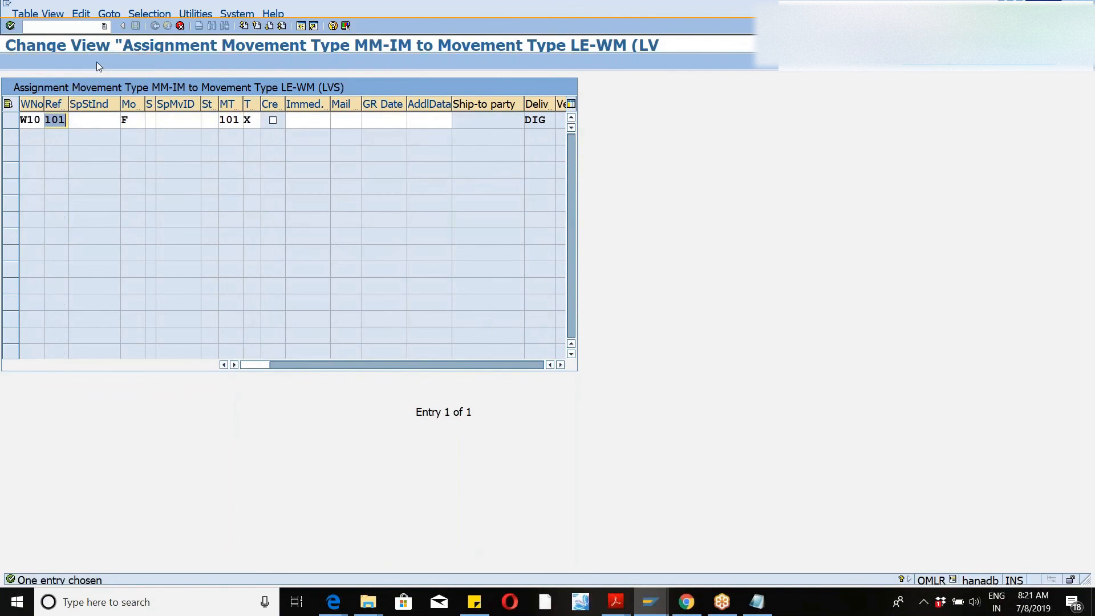
key(Left)
click(39, 125)
key(BackSpace)
key(BackSpace)
text(46)
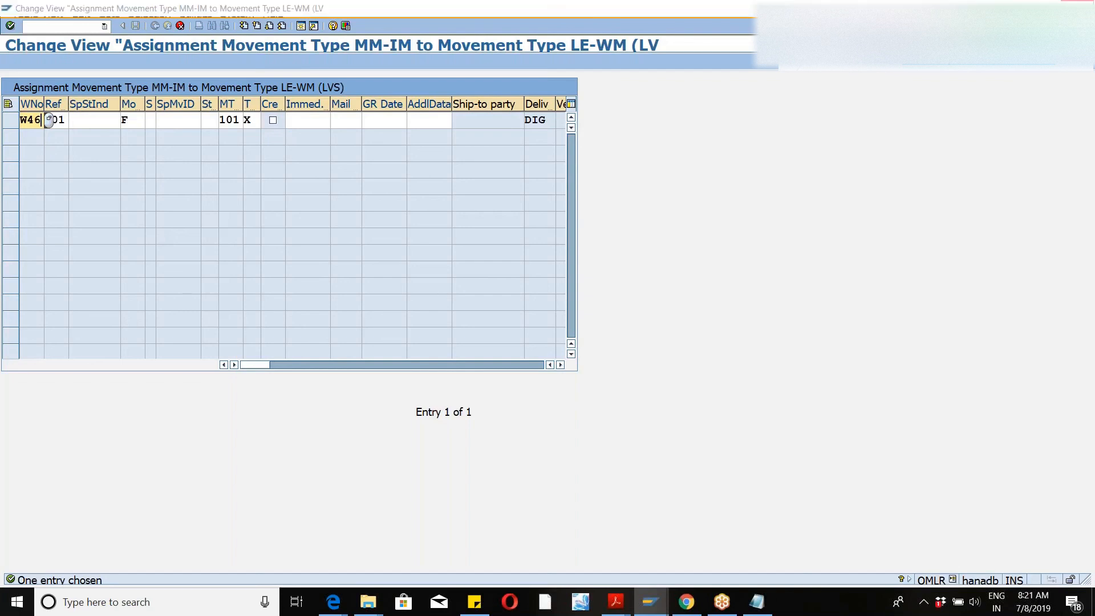
key(Return)
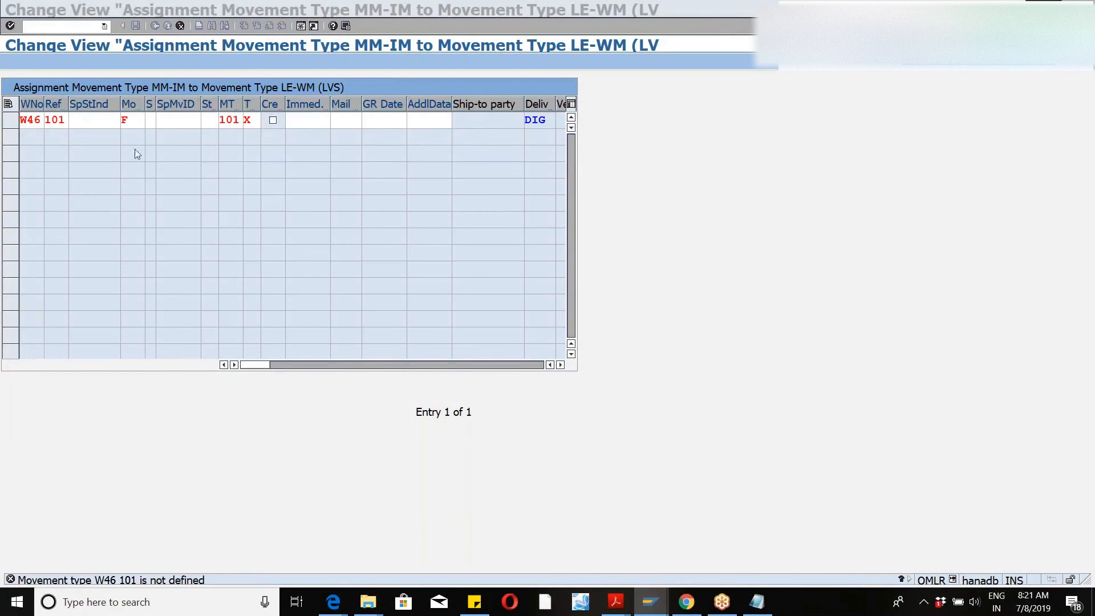
click(180, 26)
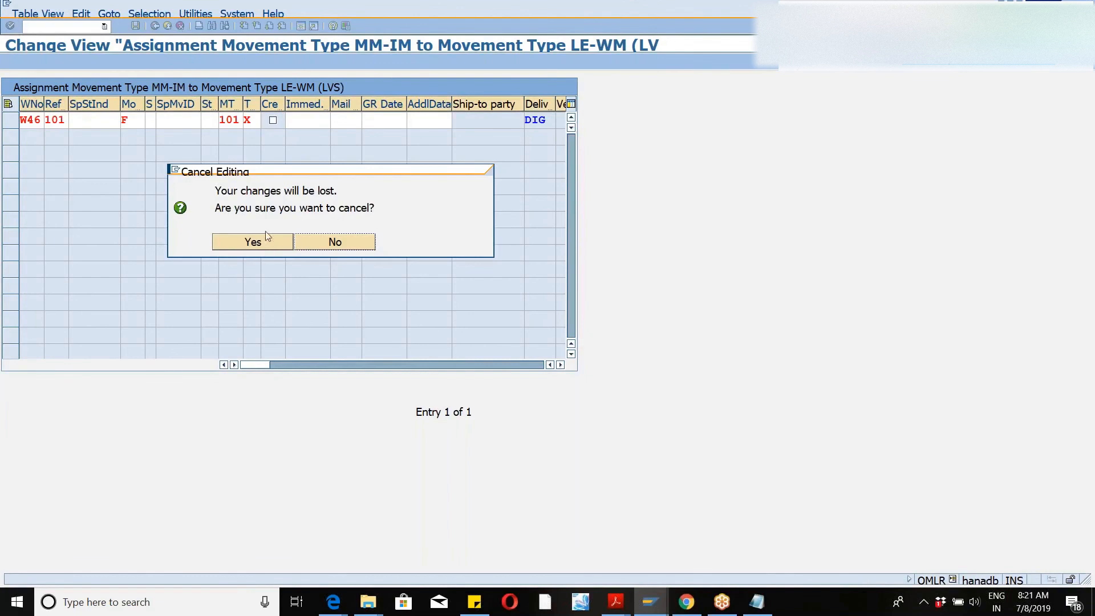
click(251, 244)
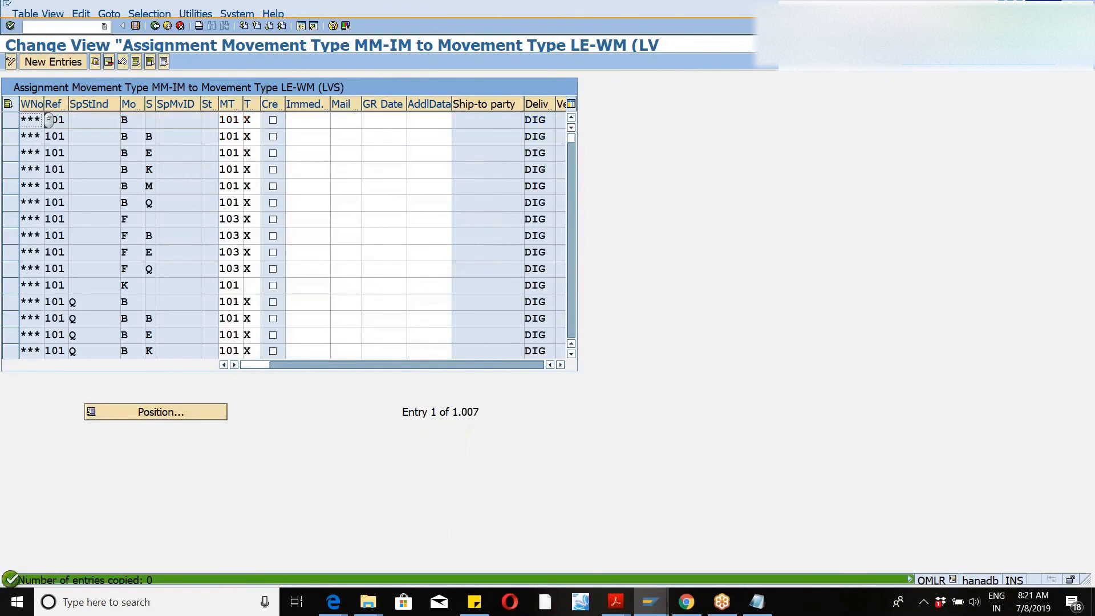
click(136, 27)
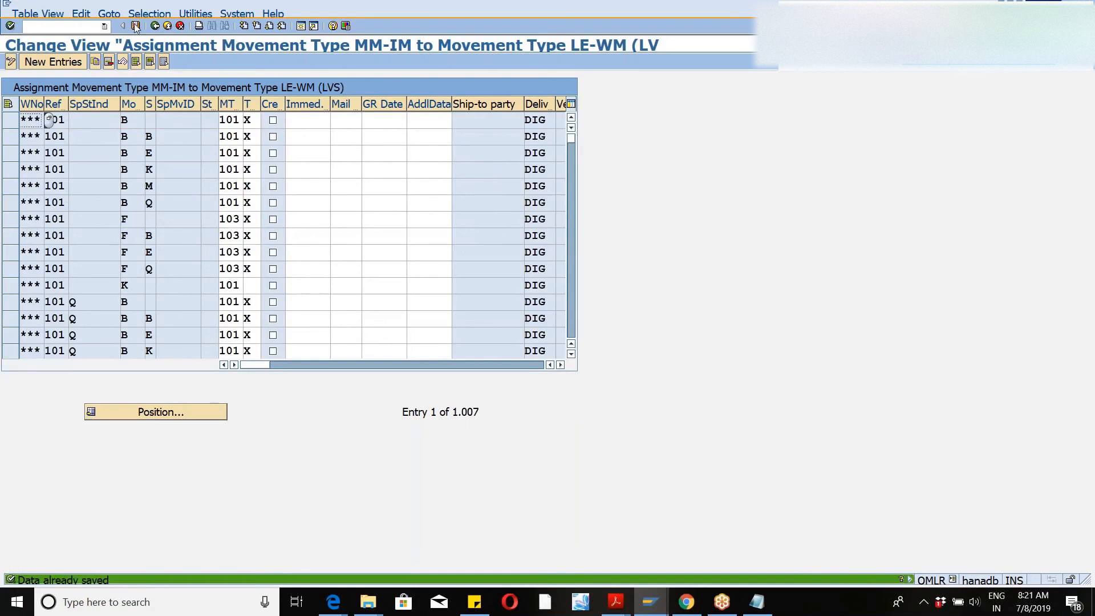
- Start transaction /SPE/OL19, display the ERP to EWM distribution model for warehouse W46, and return to the selection screen
click(92, 25)
text(/nsp)
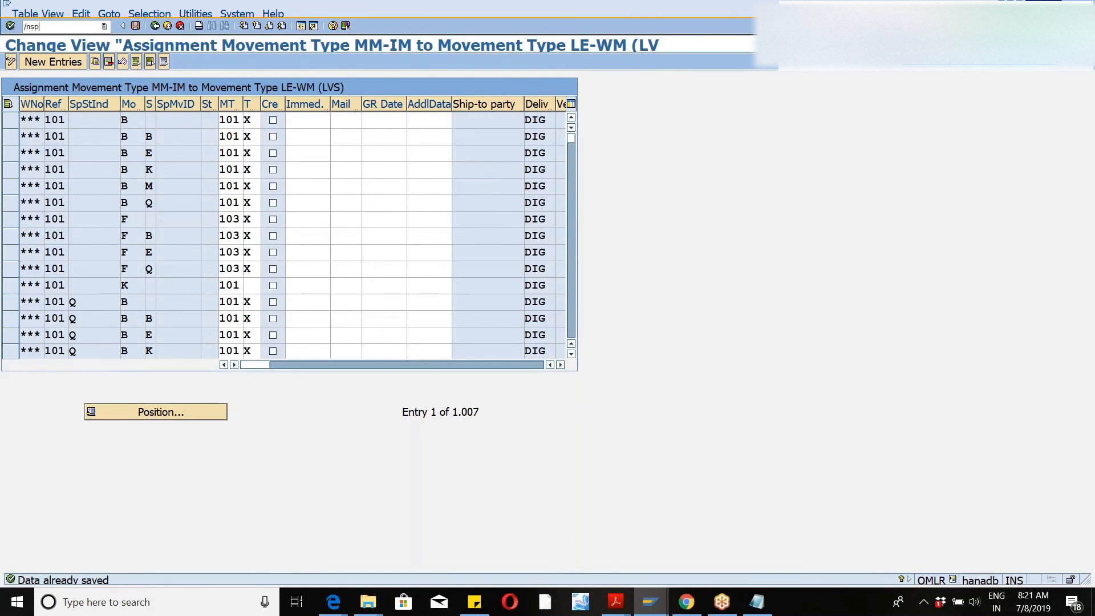
text(e/ol19)
key(Return)
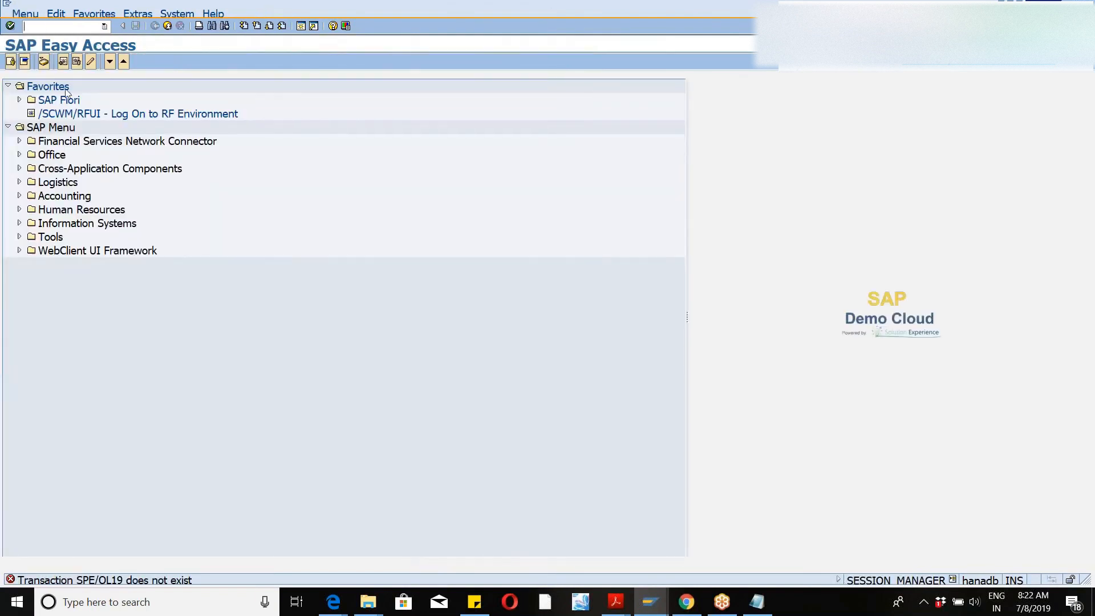
text(/n)
text(e/ol19)
key(Return)
text(w46)
click(344, 90)
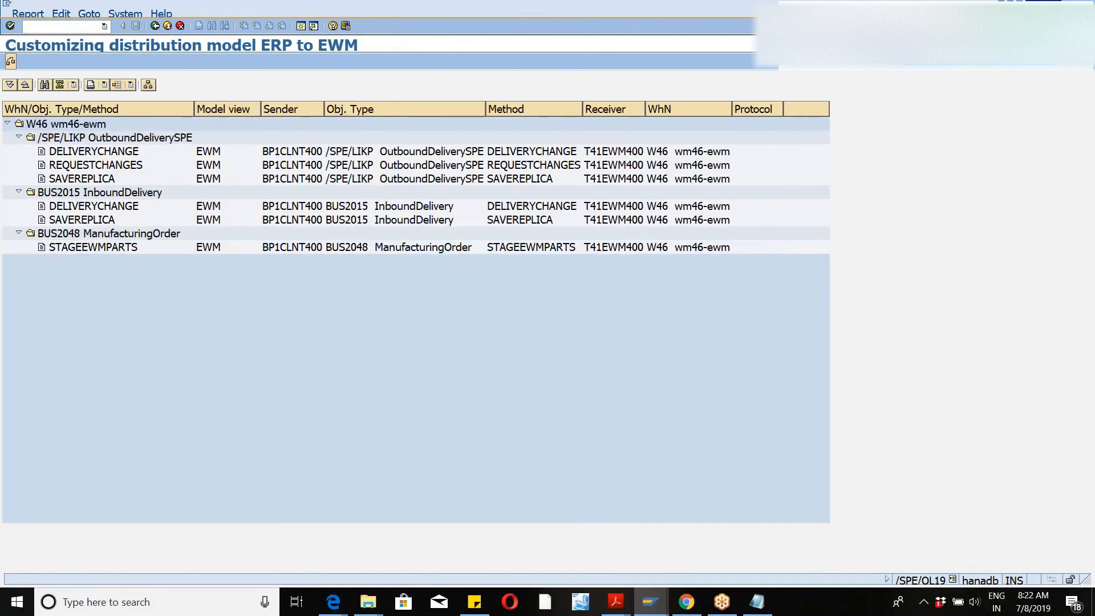
click(155, 26)
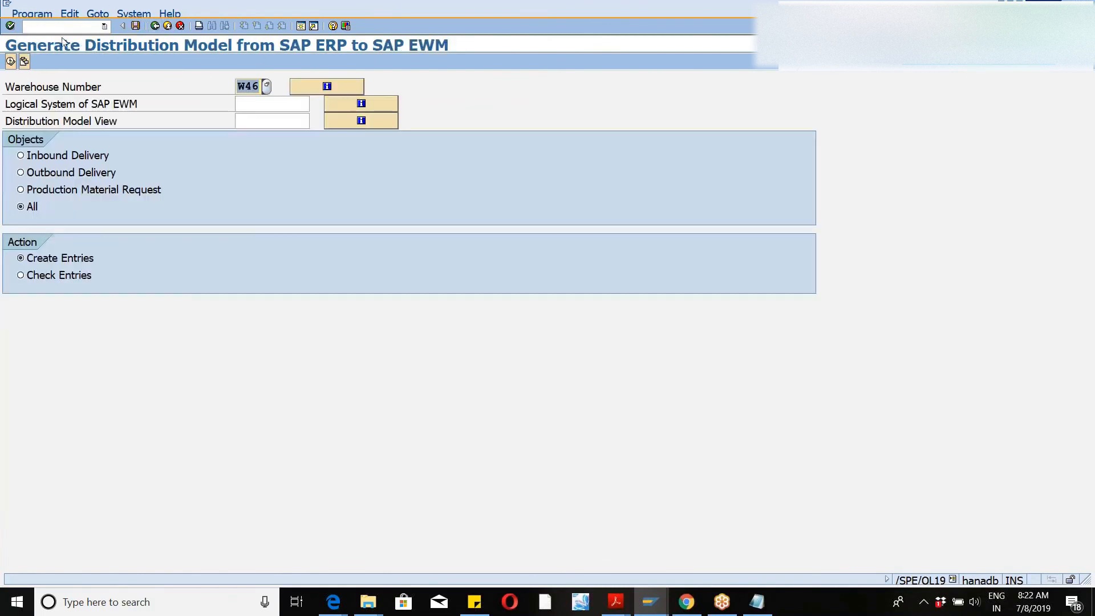
- In the SPRO implementation guide, open Configure SAP EWM-Specific Parameters under Extended Warehouse Management, Basic Settings for EWM Linkage
click(62, 27)
text(/nspro)
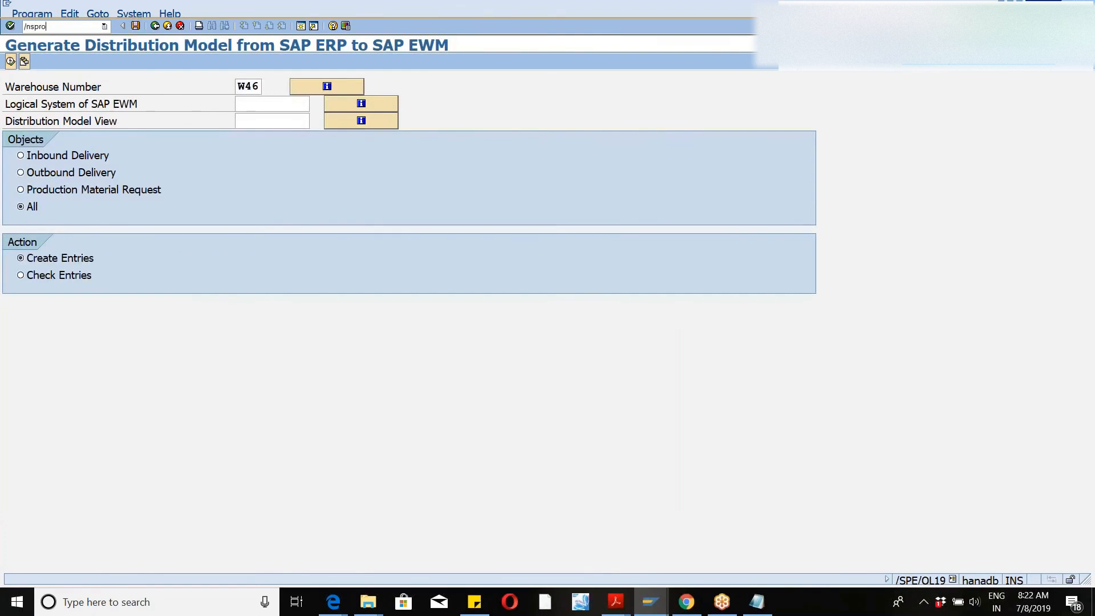
key(Return)
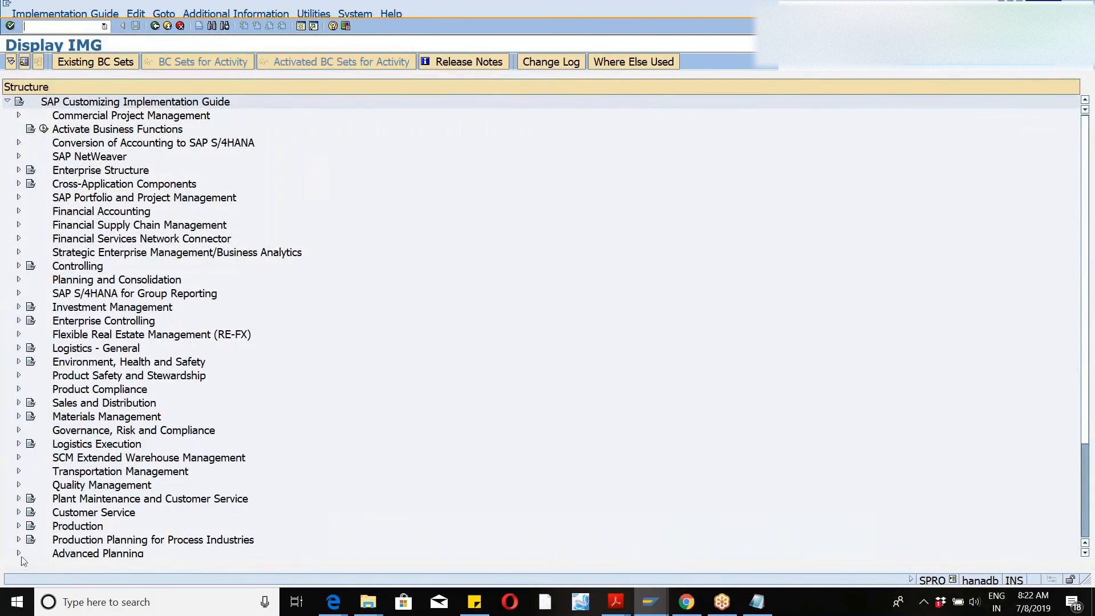
scroll(79, 530, down, 1)
scroll(79, 530, down, 3)
drag(1087, 129, 1086, 311)
click(19, 526)
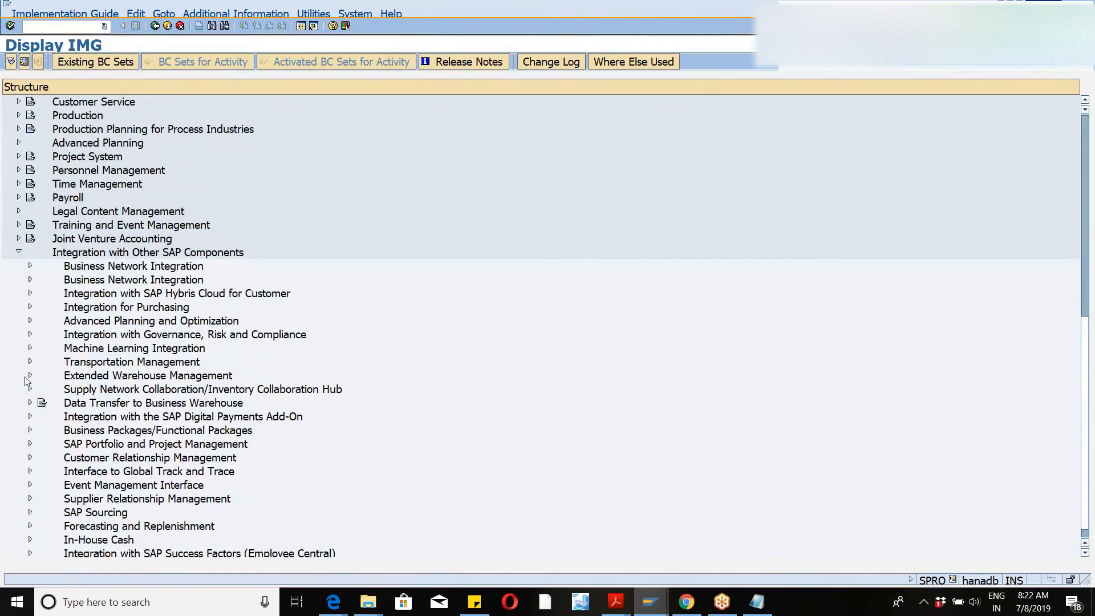
click(31, 376)
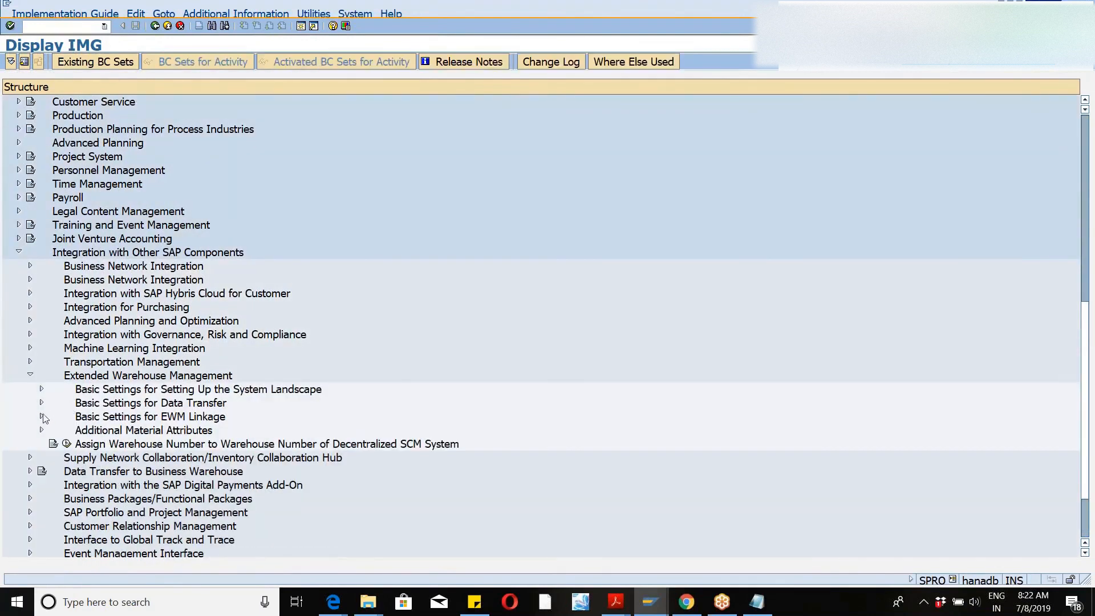
click(43, 417)
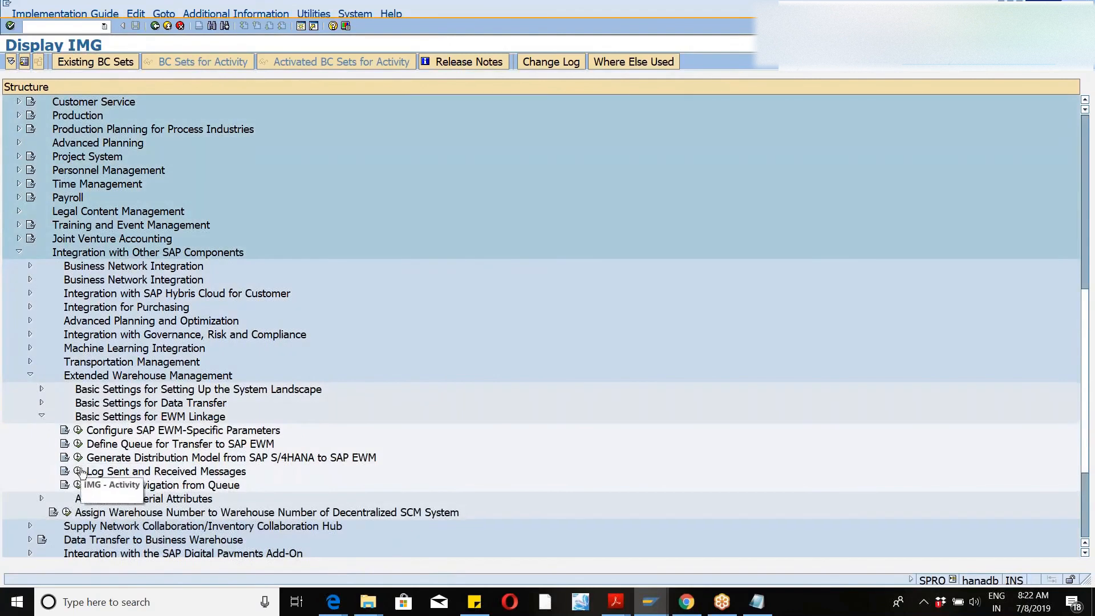
click(79, 431)
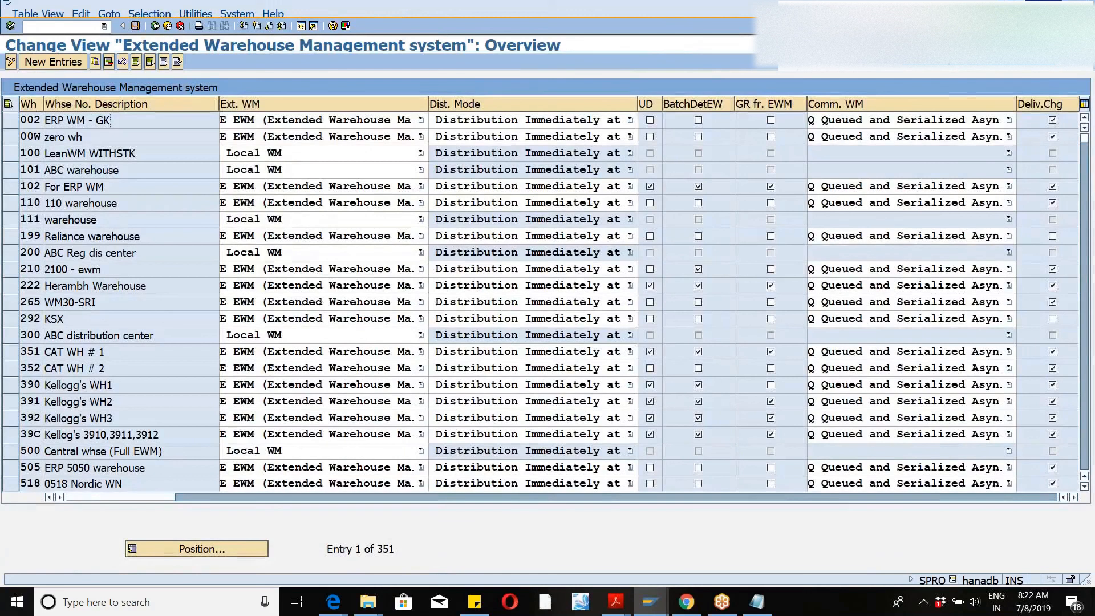
- Position the Extended Warehouse Management system view at warehouse W46 to check its settings, and return to SAP Easy Access
click(188, 549)
text(w46)
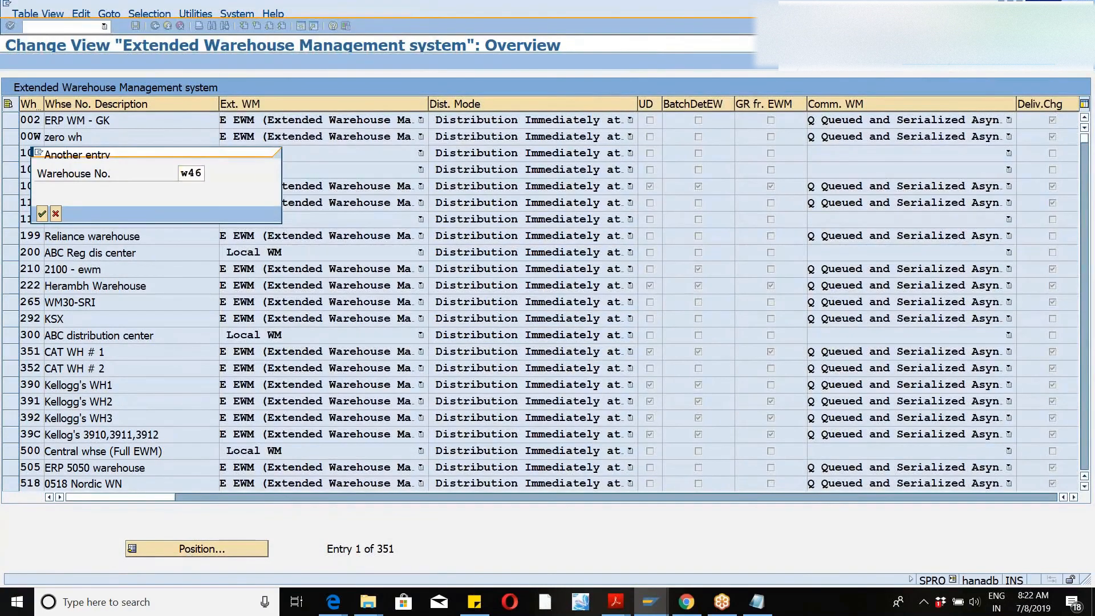
key(Return)
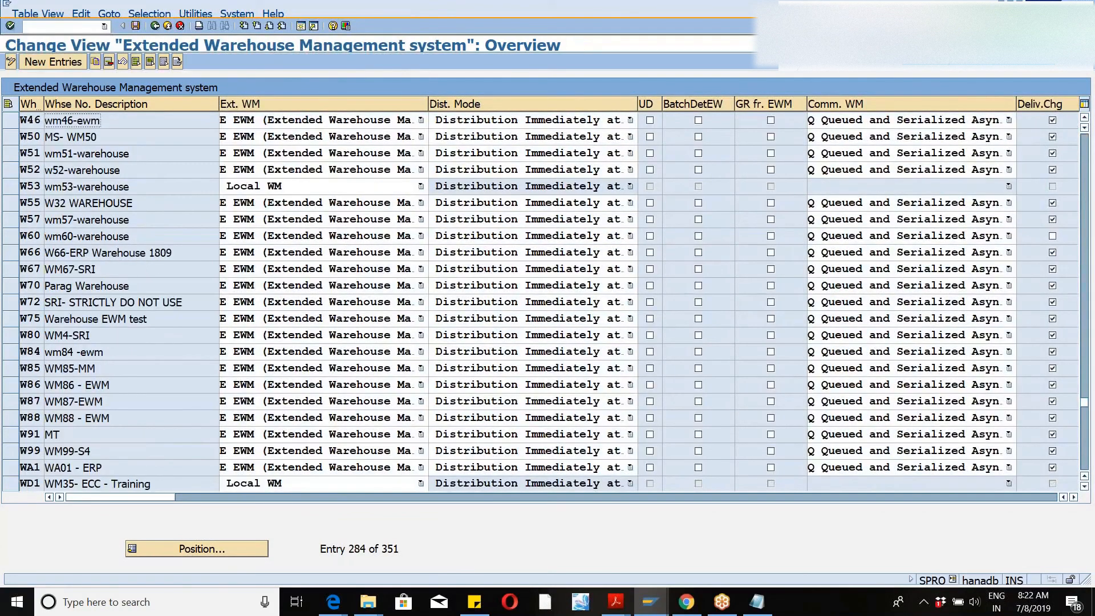
click(155, 26)
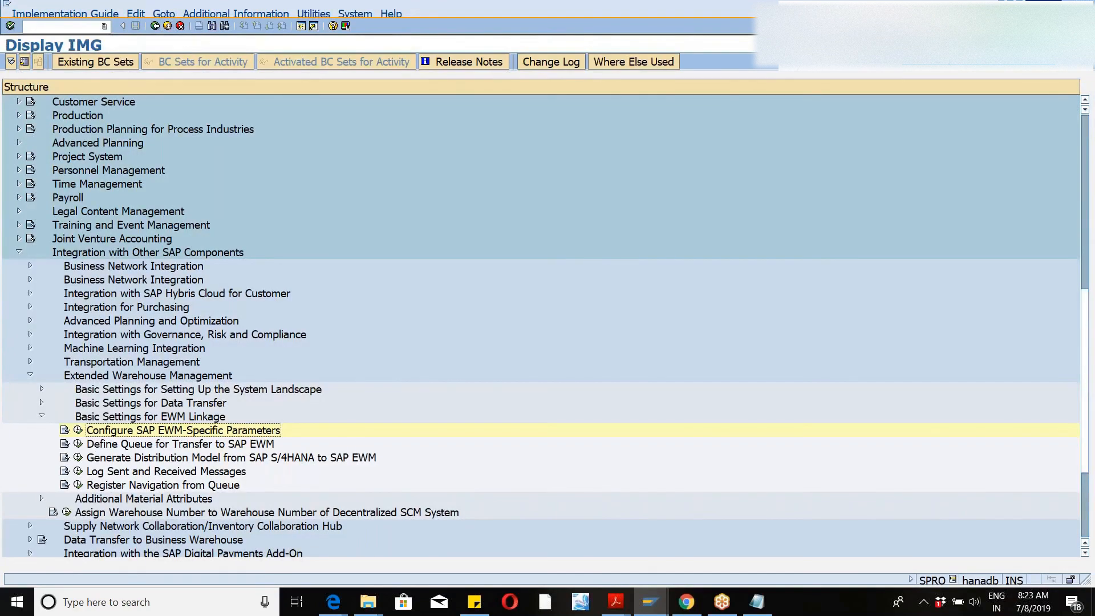
key(F3)
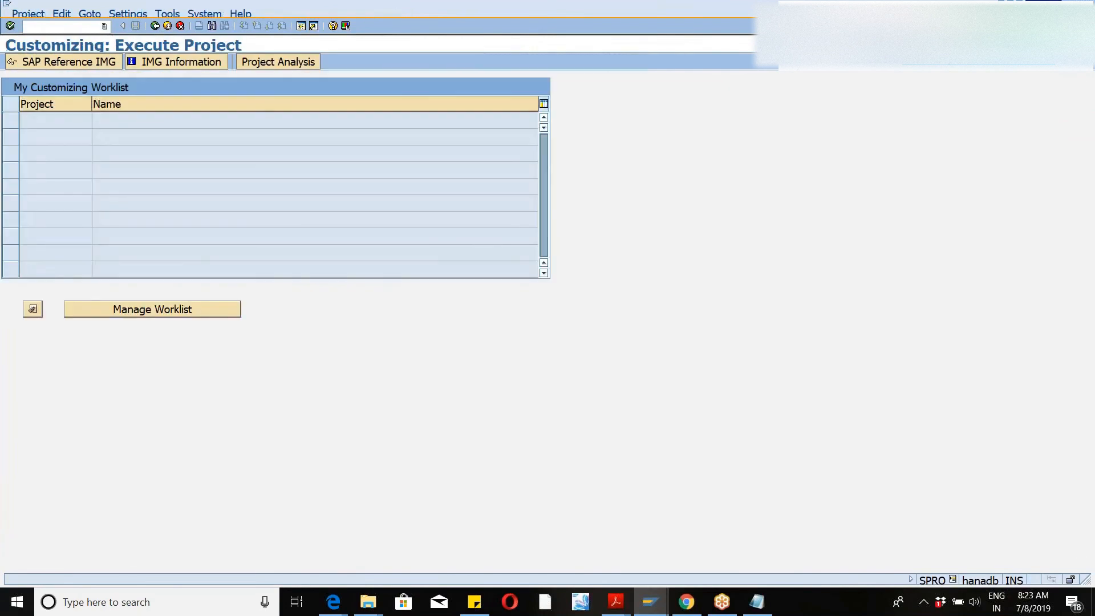
key(F3)
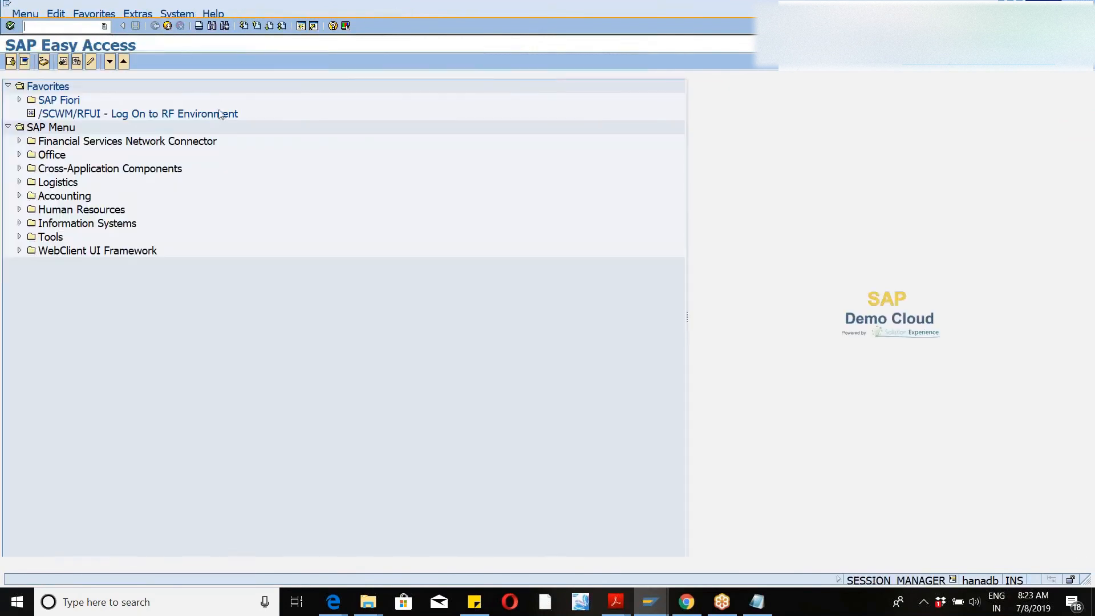
- Close the current SAP Easy Access session and start transaction VL31N from the Maintain Inbound Delivery session
click(169, 29)
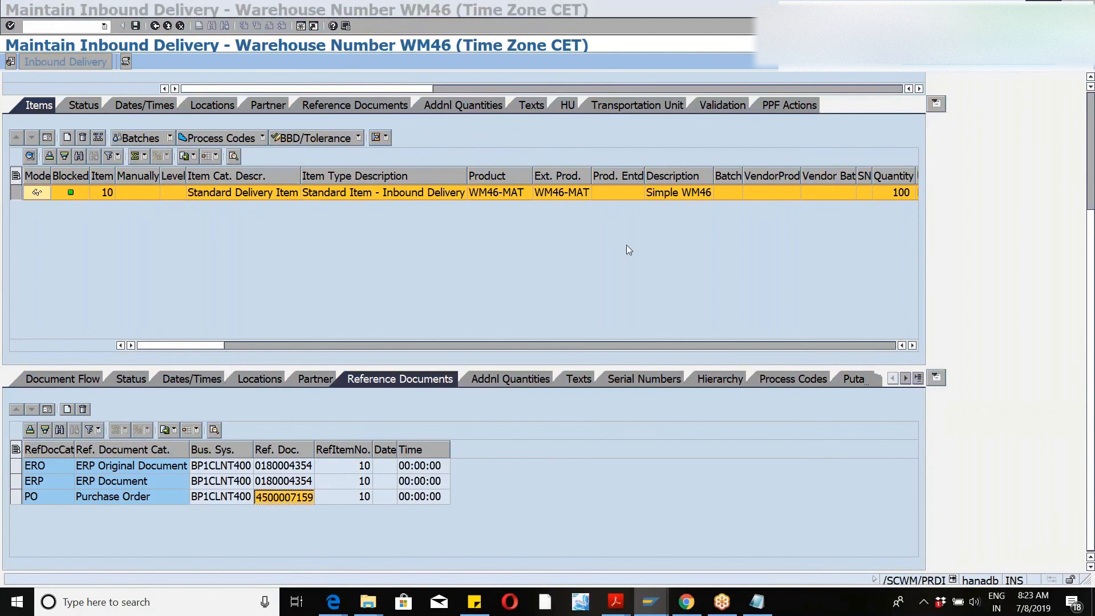
click(64, 27)
text(/nvl31n)
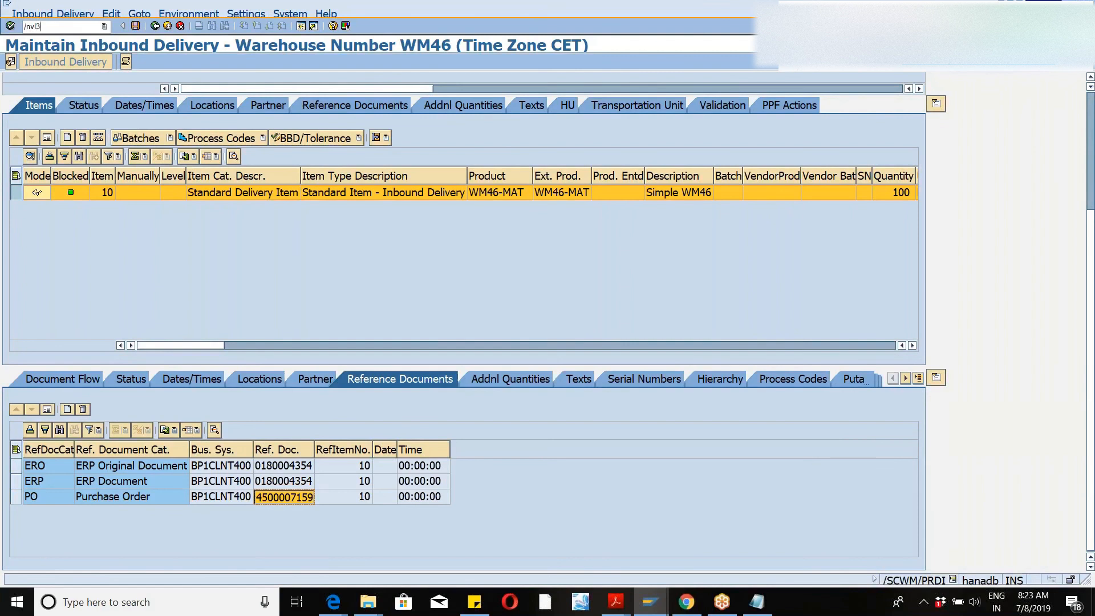
key(Return)
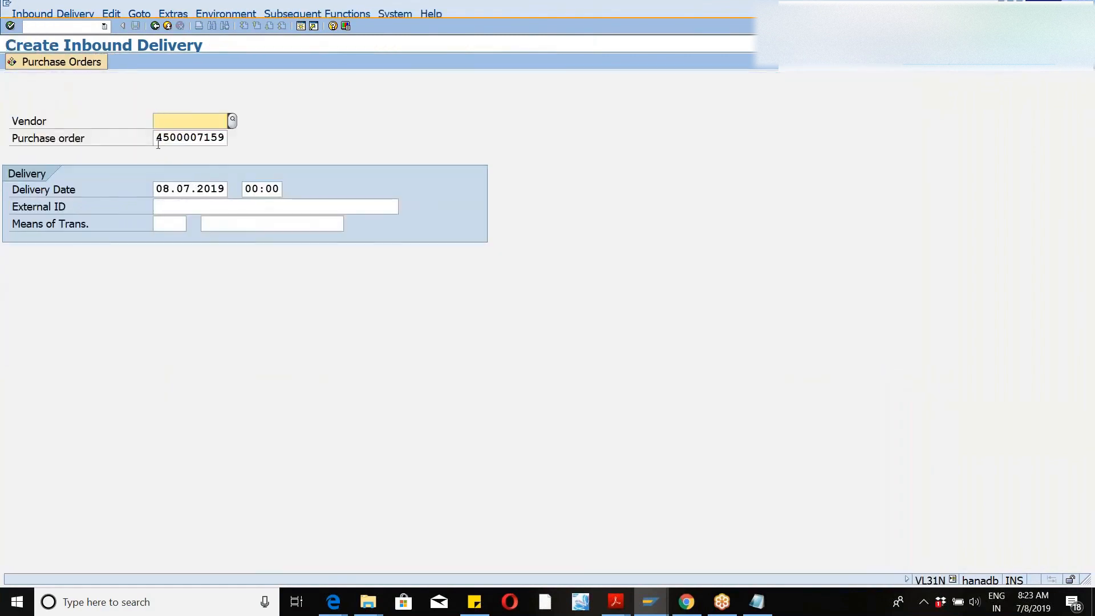
- Try to create an inbound delivery for the second purchase order suggested in the entry history instead of the prefilled one
click(158, 143)
key(Delete)
key(Delete)
key(Delete)
key(Delete)
key(Delete)
key(Delete)
key(Delete)
key(Delete)
key(Delete)
key(Delete)
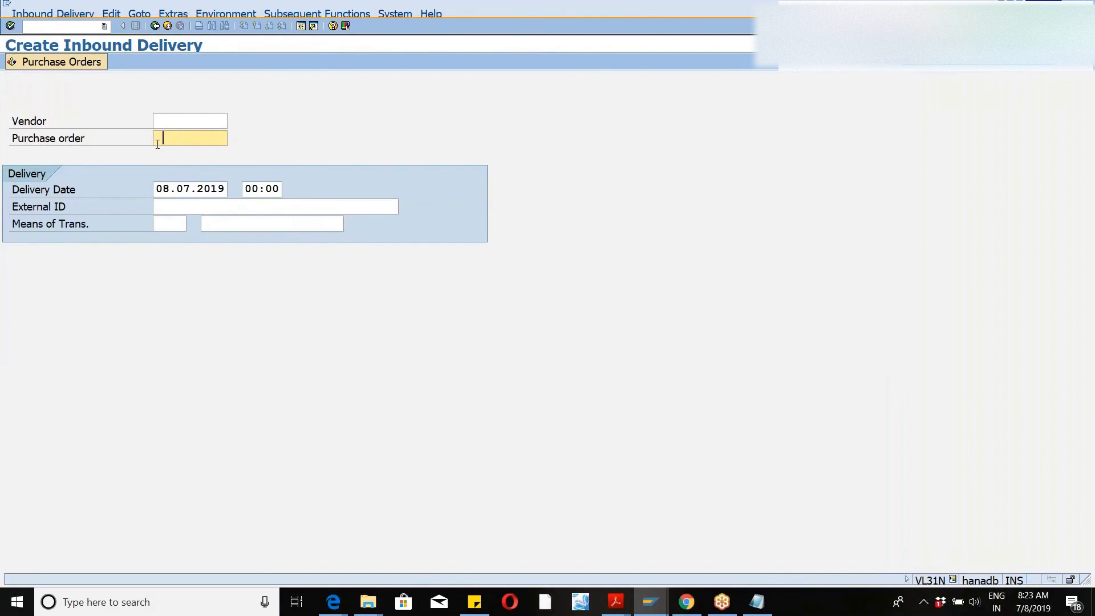
key(Delete)
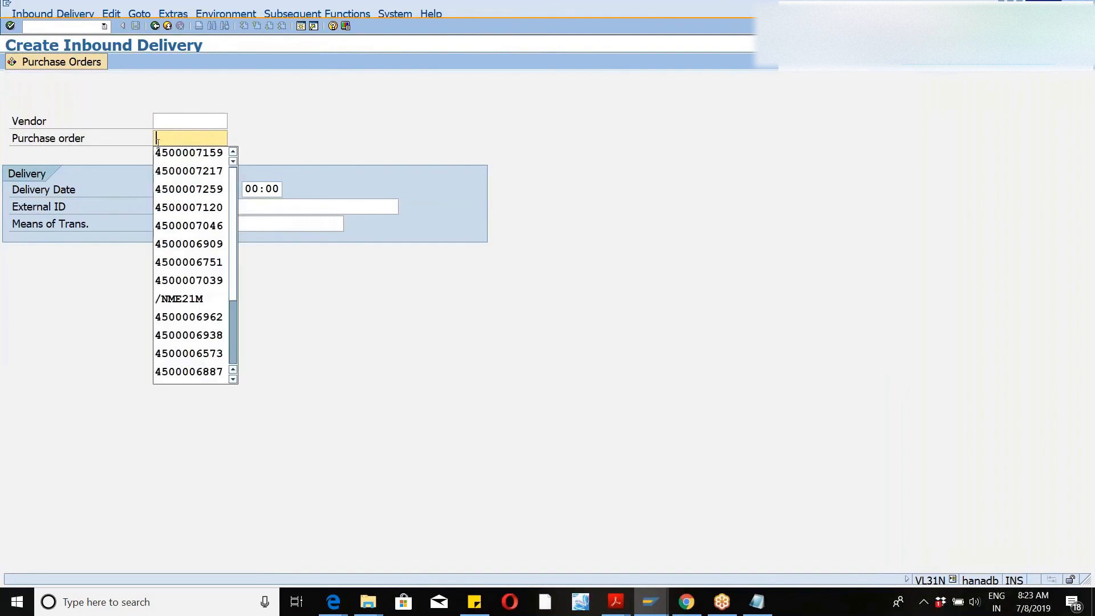
click(188, 171)
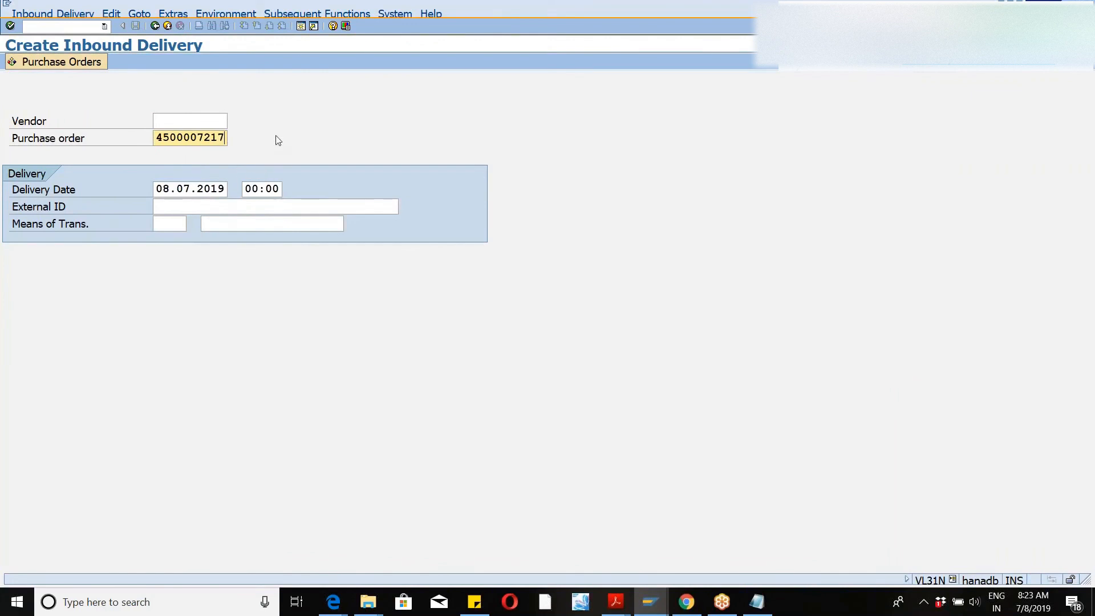
key(Return)
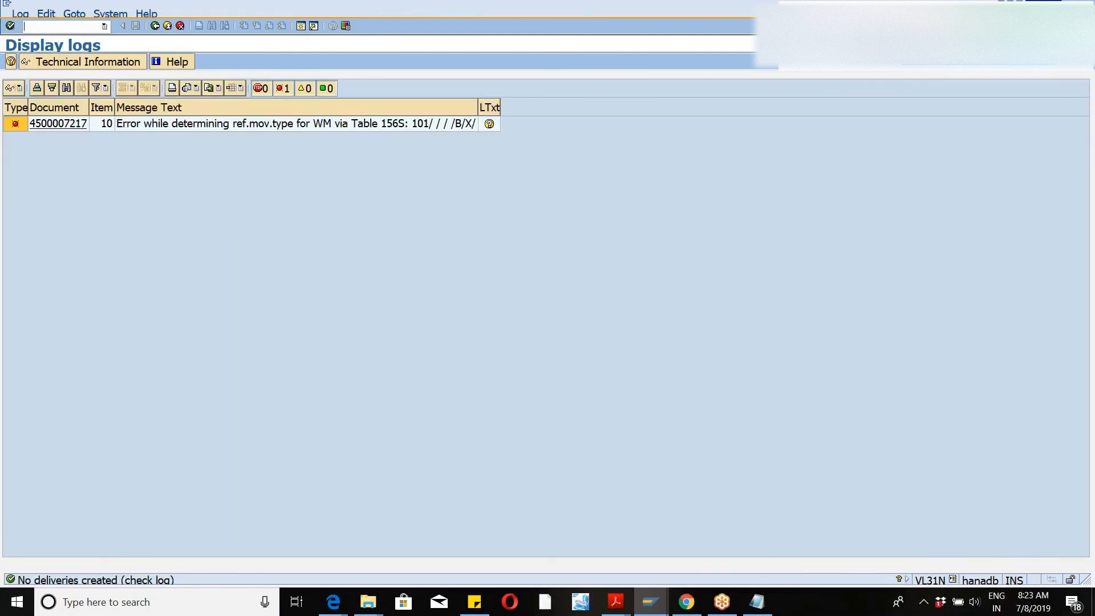
- Display the purchase order named in the delivery error log and return to the Create Inbound Delivery screen
click(54, 126)
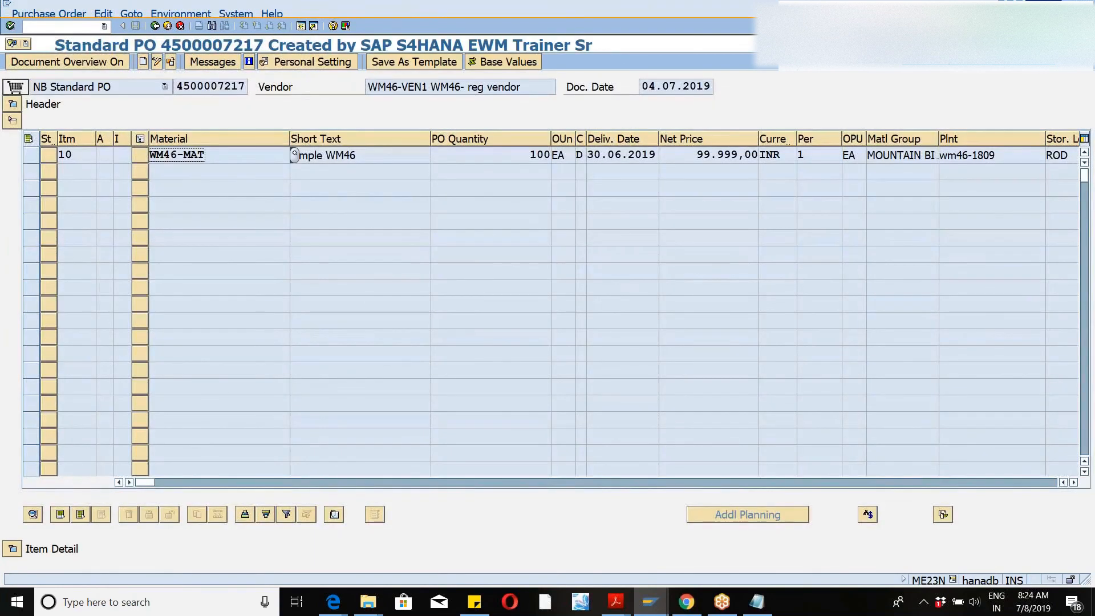
click(155, 26)
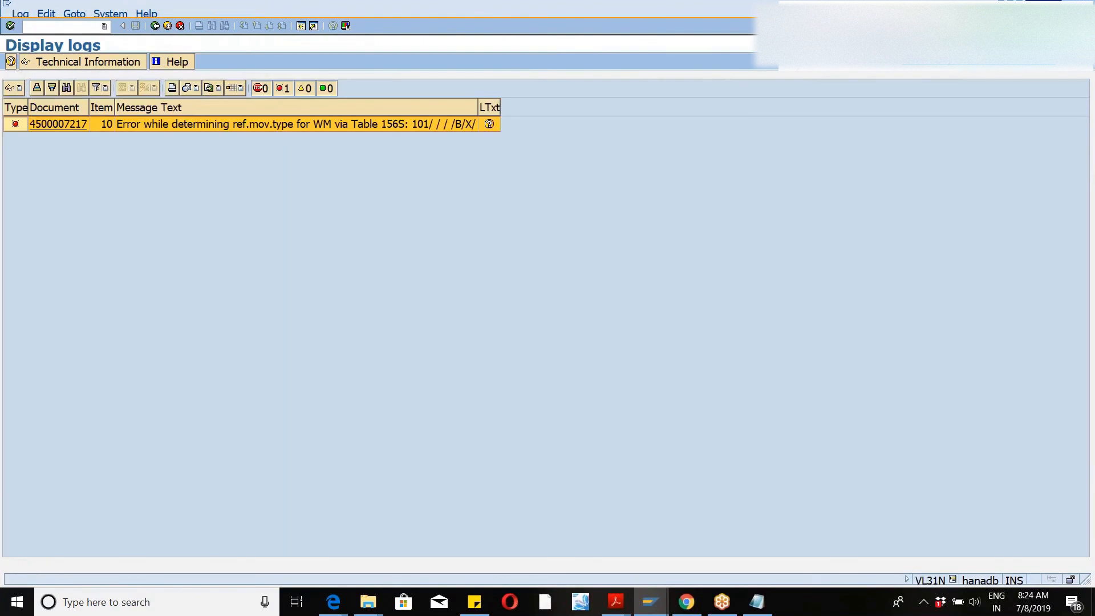
click(155, 25)
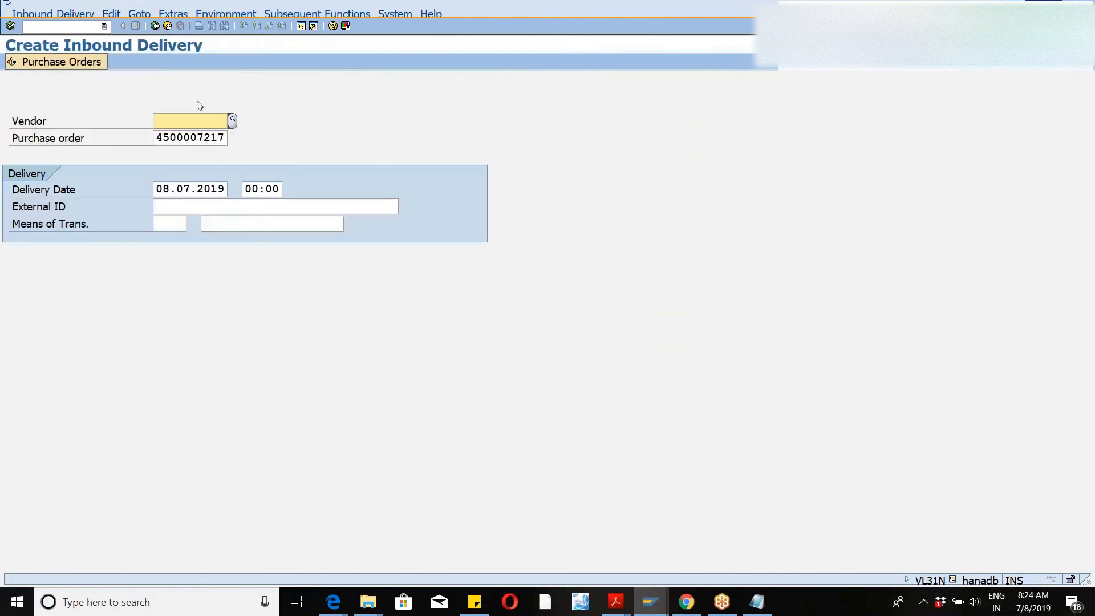
- Replace the purchase order with the third one suggested from the history and open its inbound delivery overview
click(223, 137)
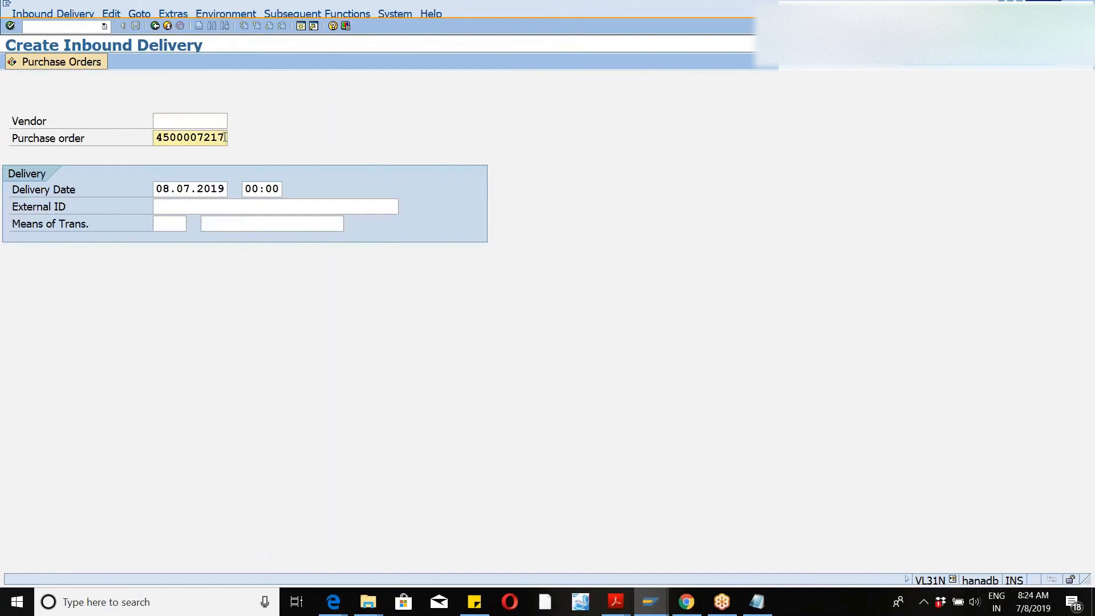
key(BackSpace)
key(BackSpace)
key(BackSpace)
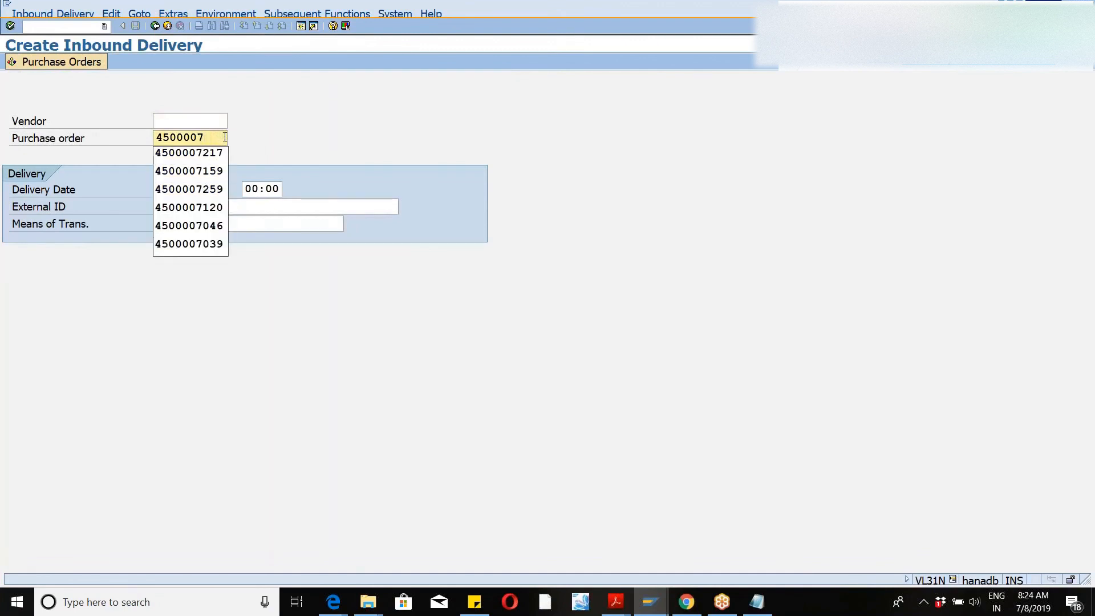
key(Down)
key(Down)
key(Down)
key(Return)
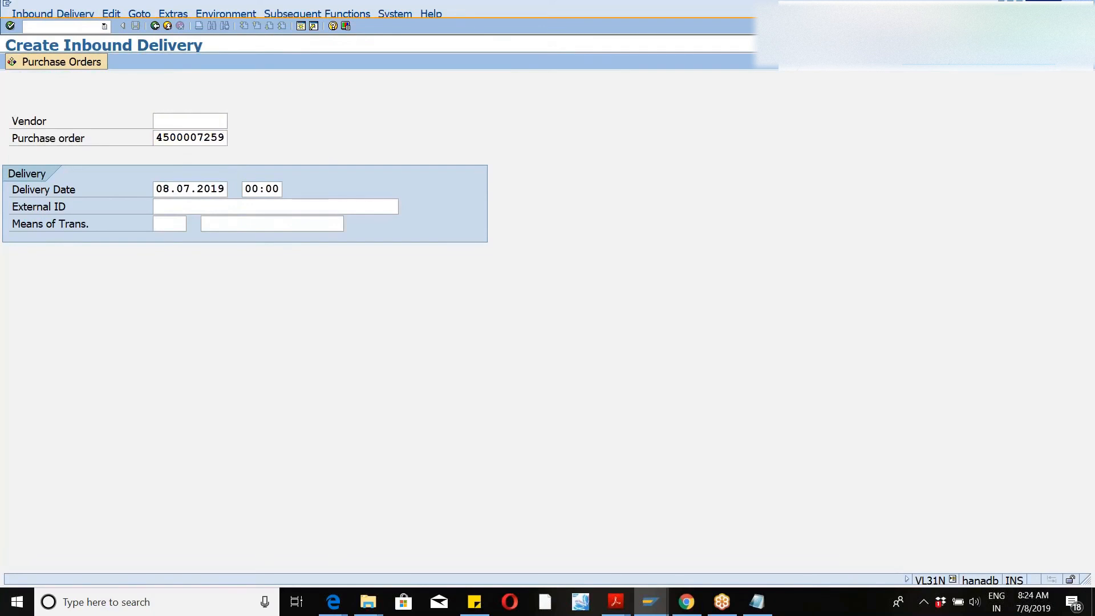
key(Return)
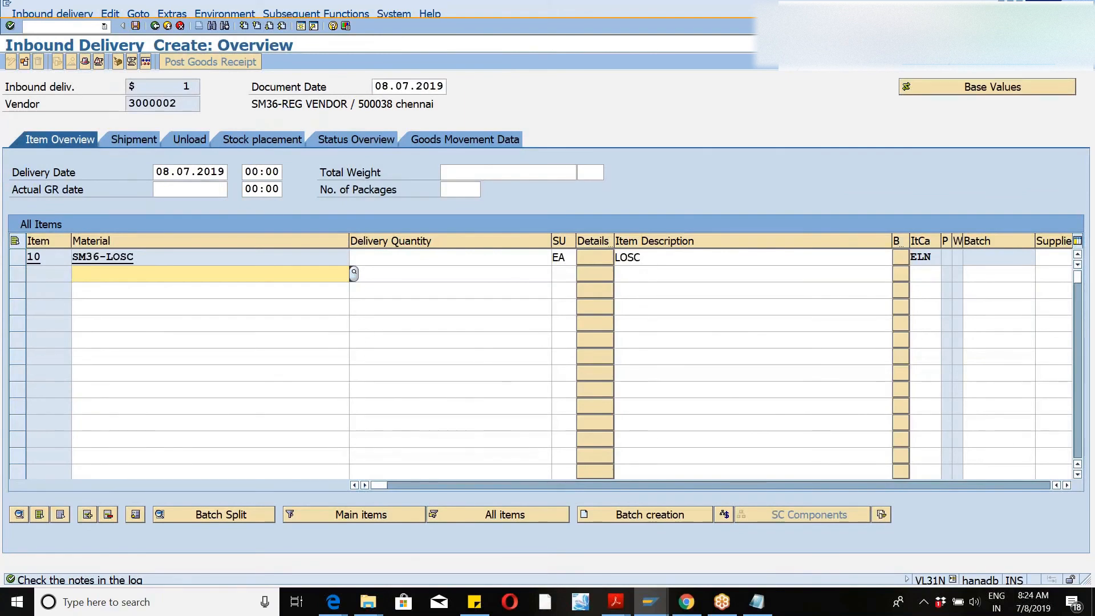
- Set the delivery quantity of item 10, SM36-LOSC, to 10, accept the quantity warning and save the inbound delivery
click(401, 261)
text(10)
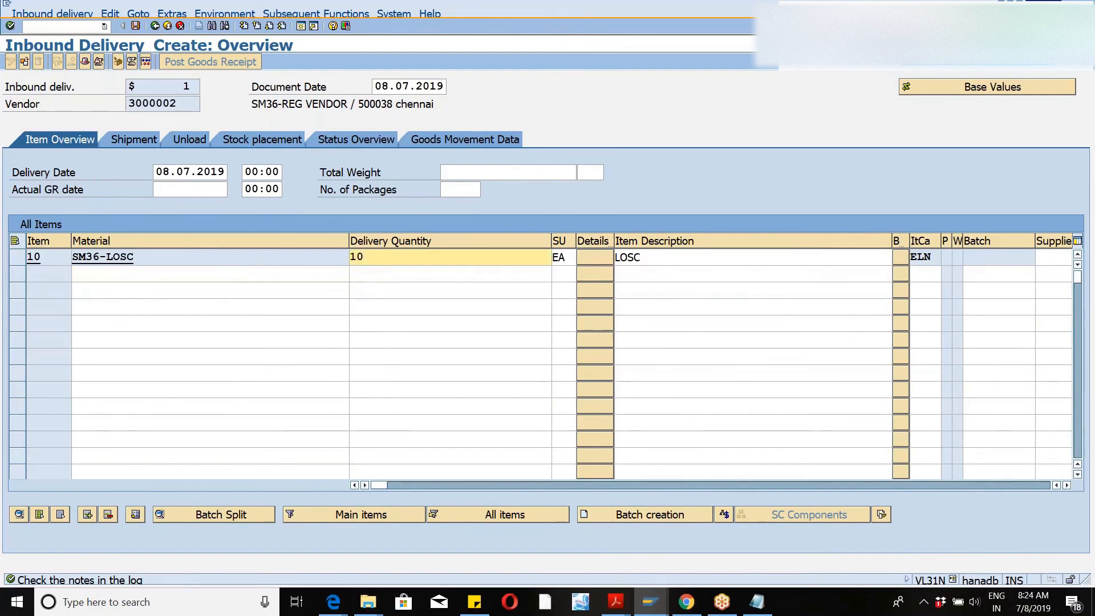
key(Return)
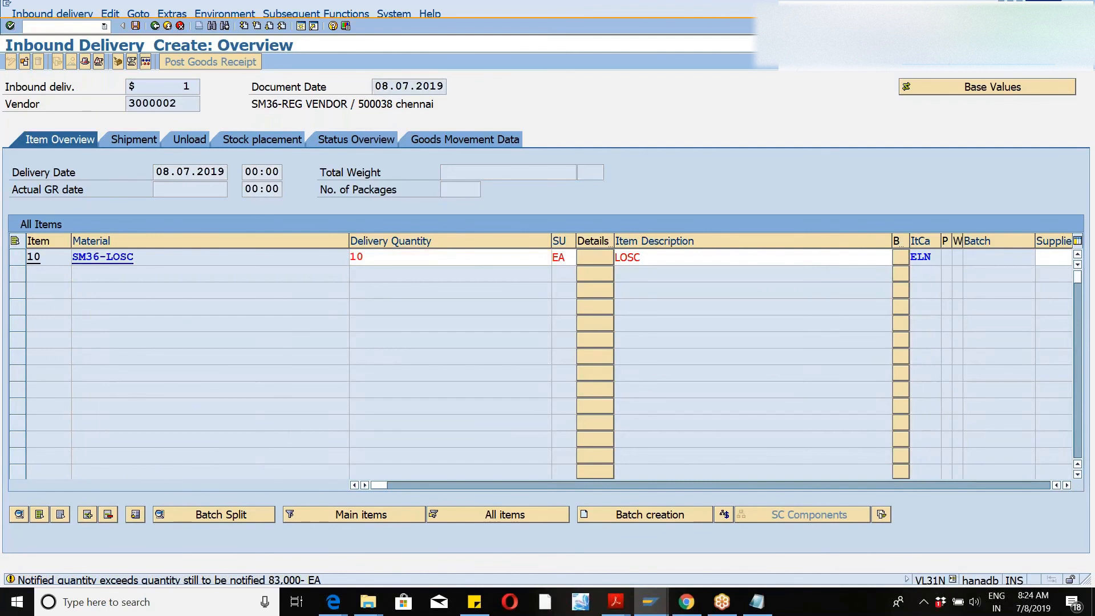
key(Return)
click(136, 26)
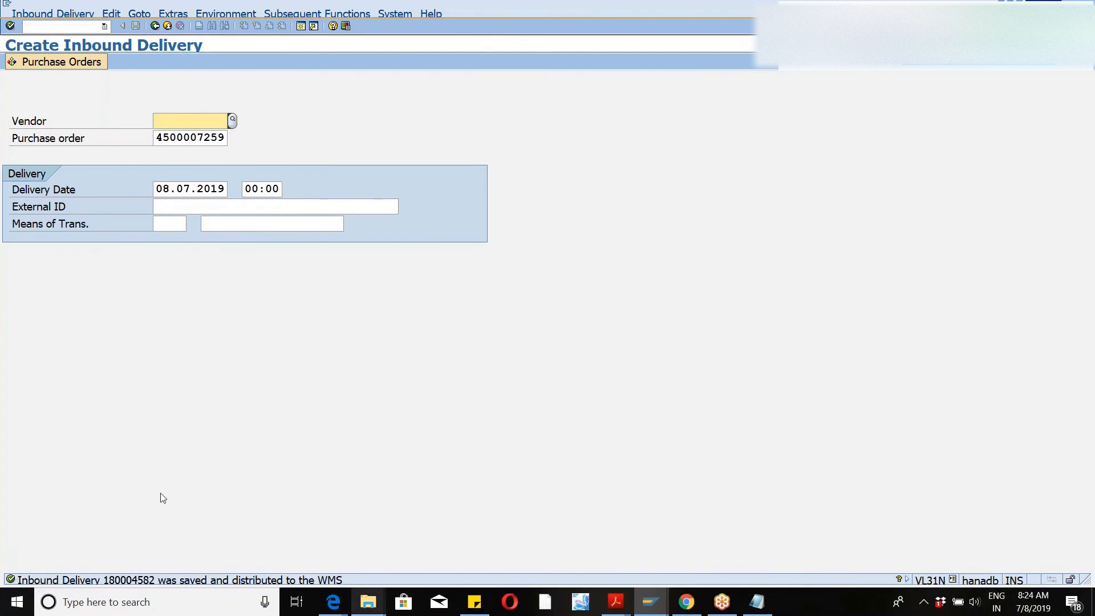
- Exit the Create Inbound Delivery screens in the open sessions and return to SAP Easy Access
key(Return)
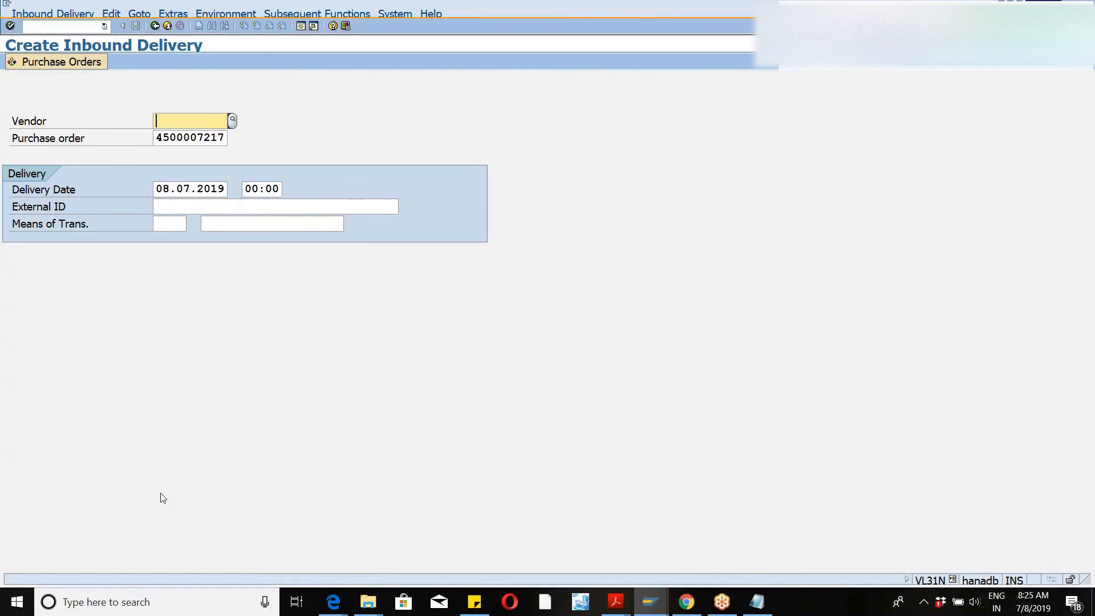
click(167, 28)
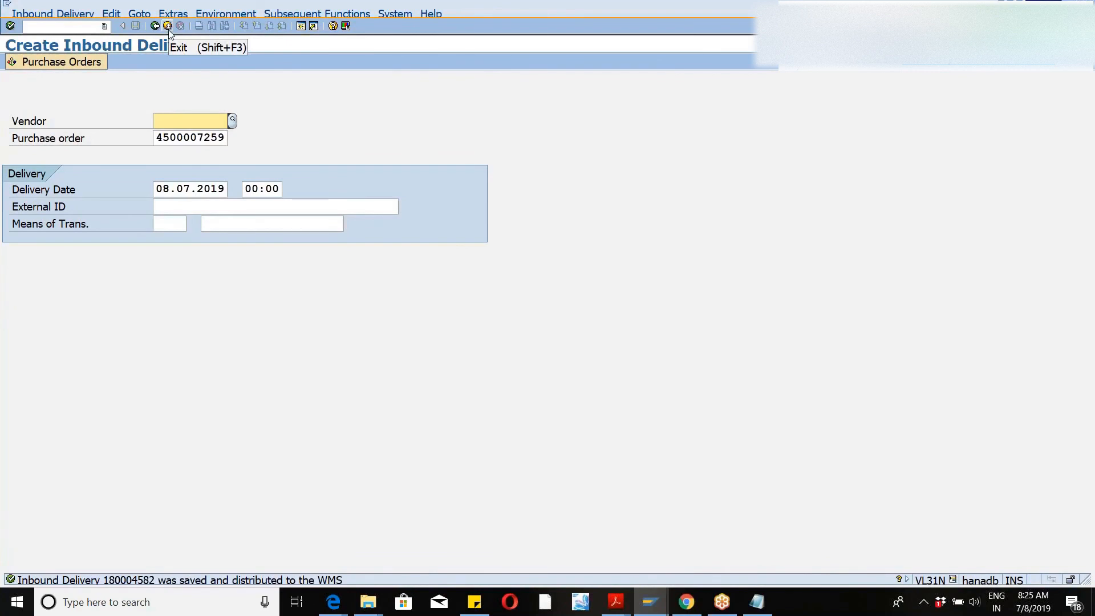
click(167, 27)
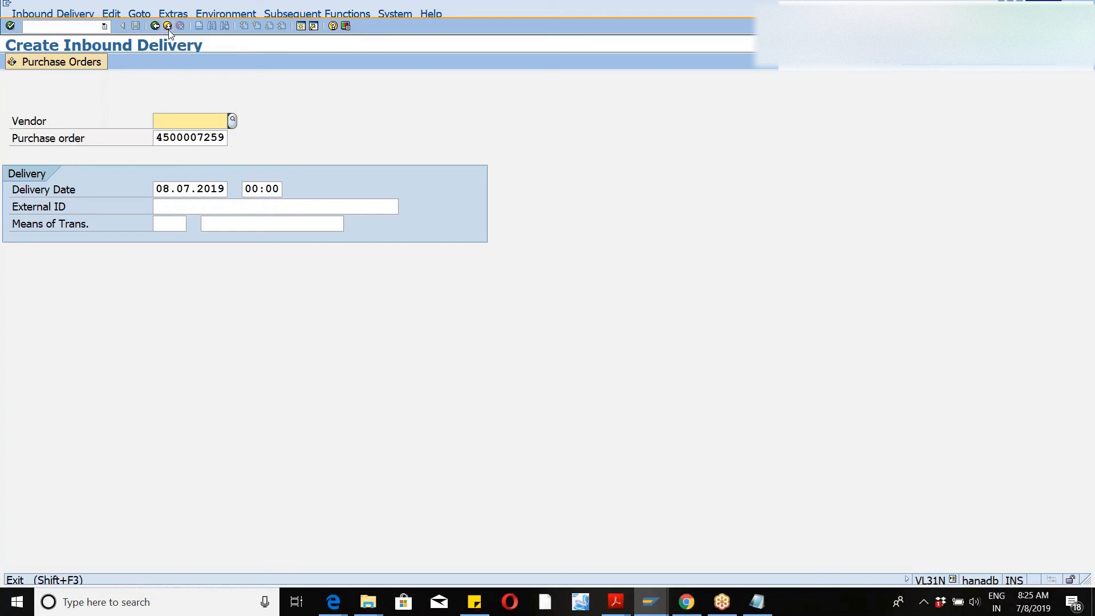
click(167, 26)
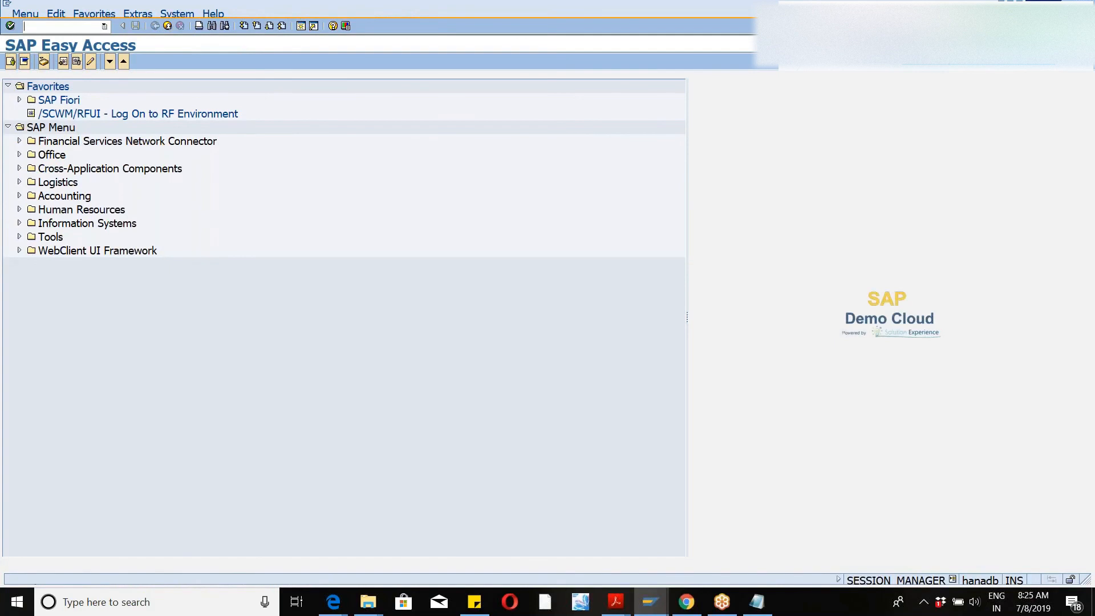
- Start transaction SMQ2, list all inbound queues for client 400 and drill down to the individual entries of the listed queue
text(/nsmq2)
key(Return)
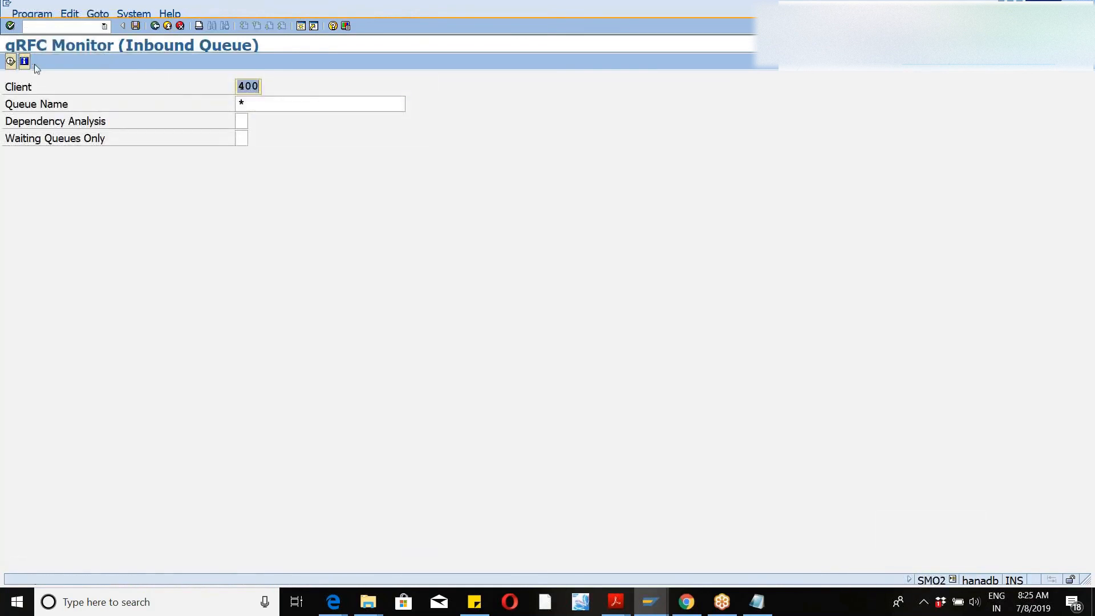
click(12, 63)
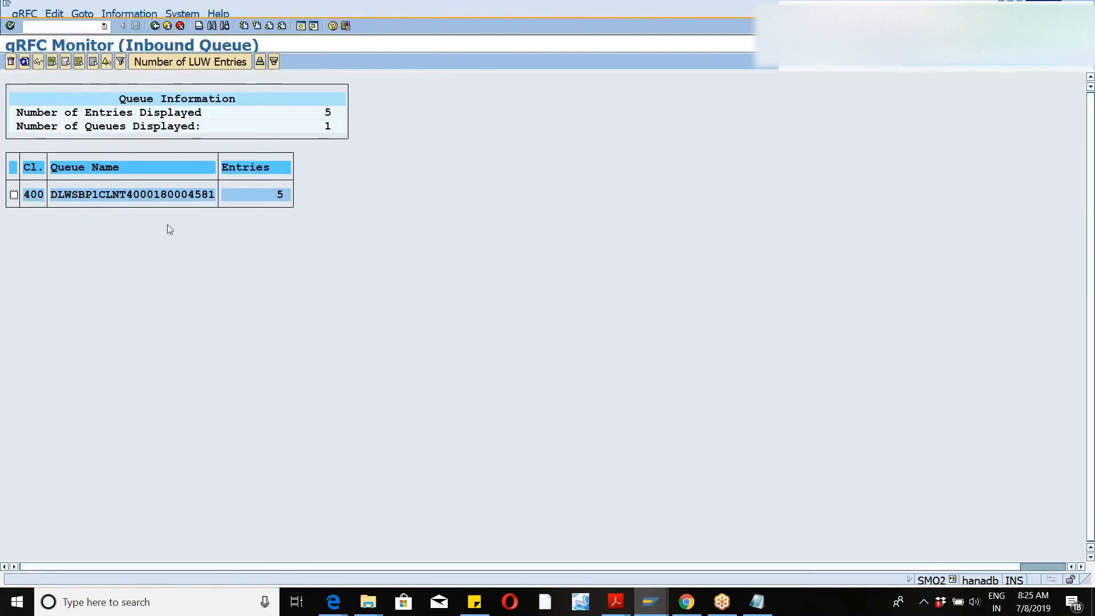
double_click(161, 197)
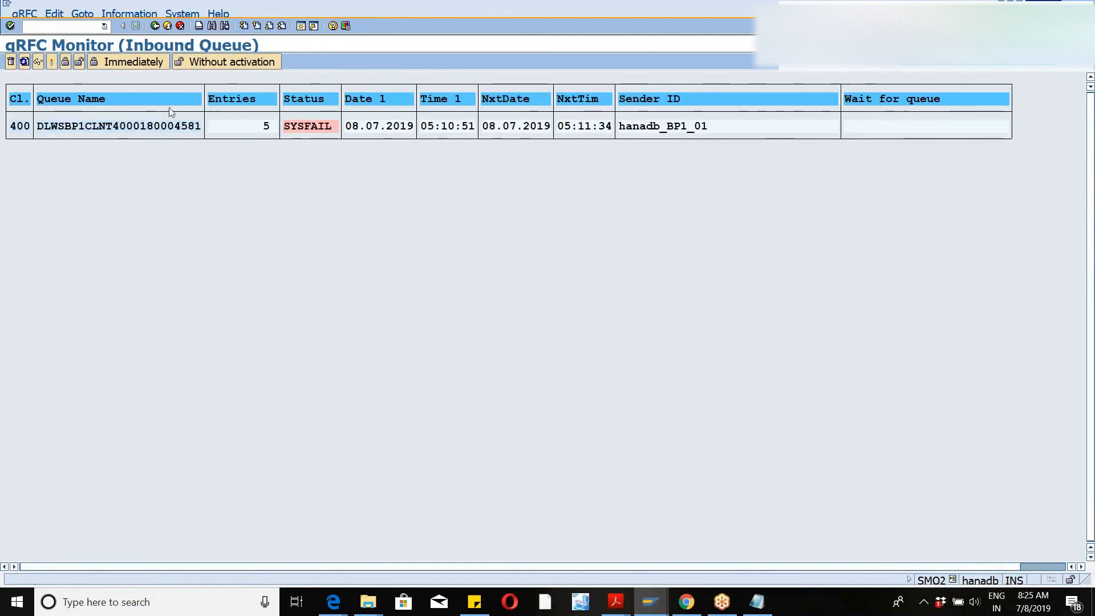
double_click(145, 131)
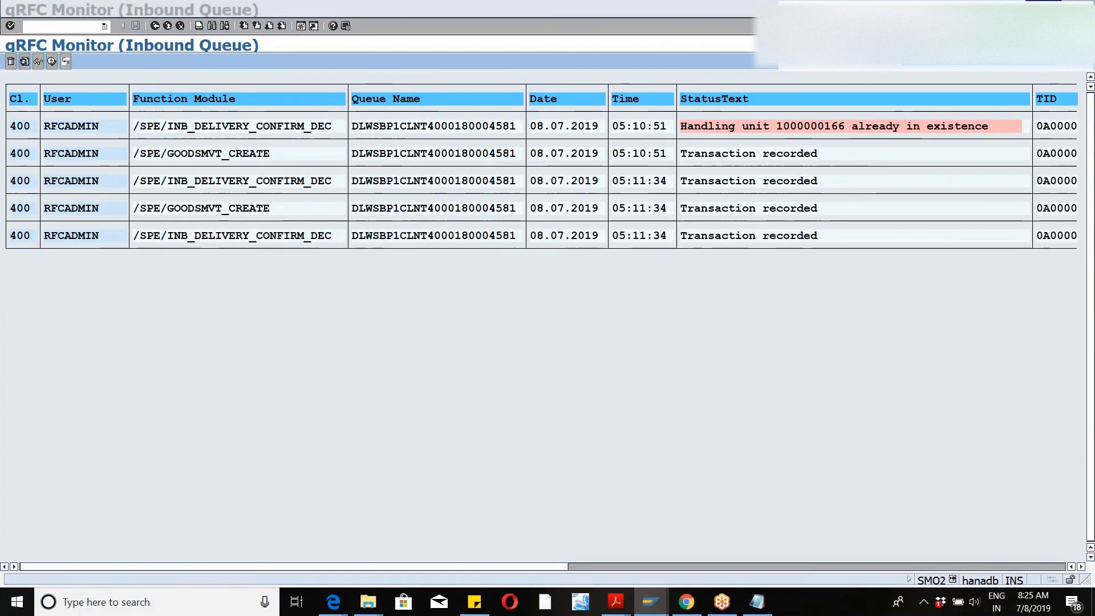
- Display the message log for the handling unit error on the queue's first entry and return to the entries
click(848, 127)
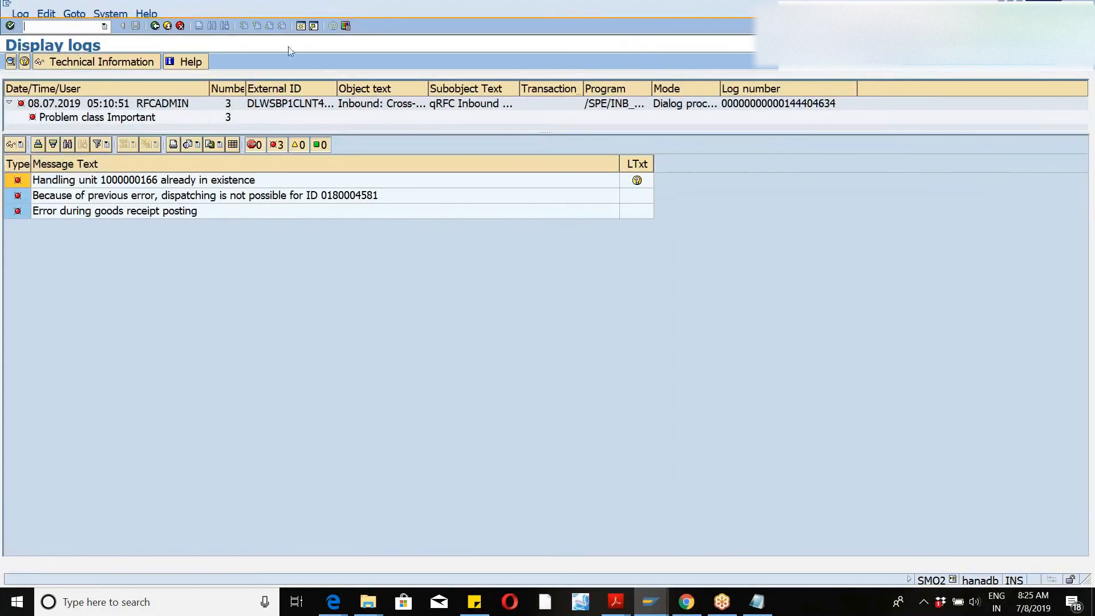
click(155, 26)
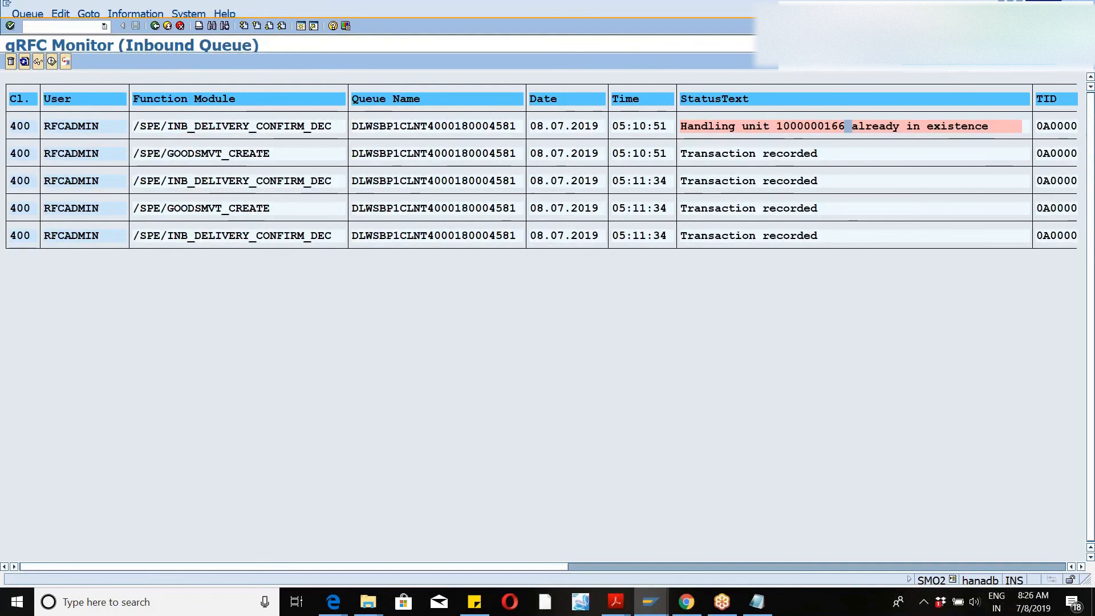
click(947, 34)
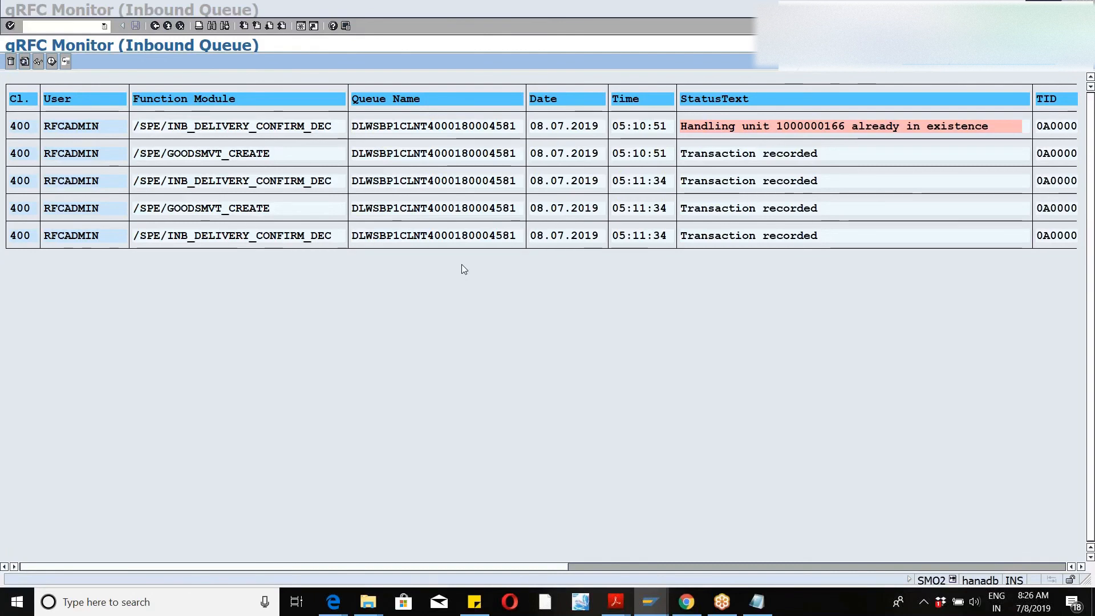
click(199, 385)
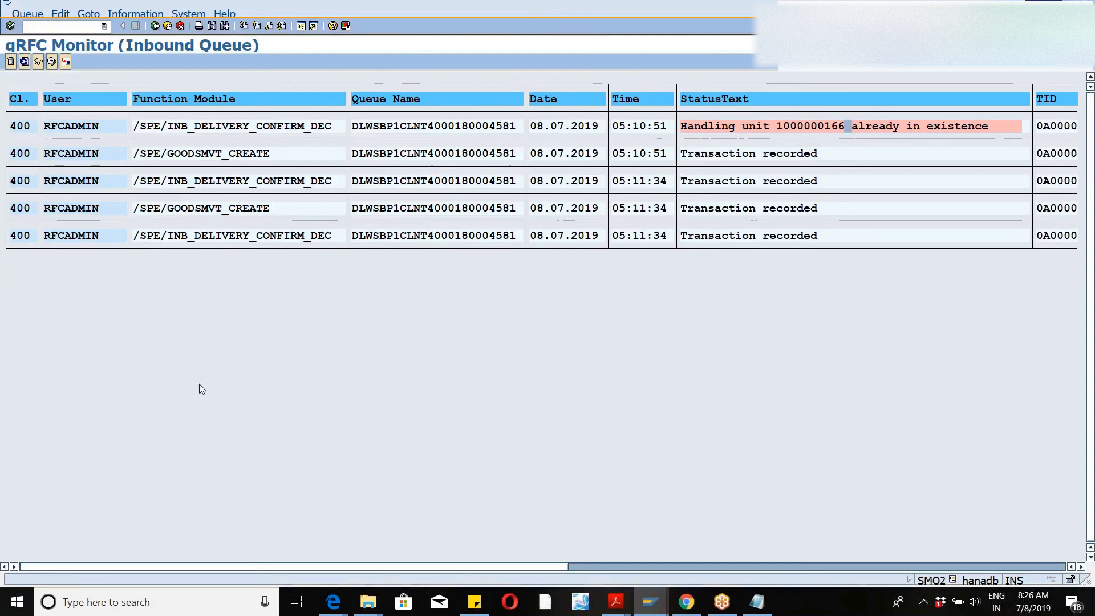
- Leave the queue details and exit the qRFC Monitor to SAP Easy Access
click(155, 26)
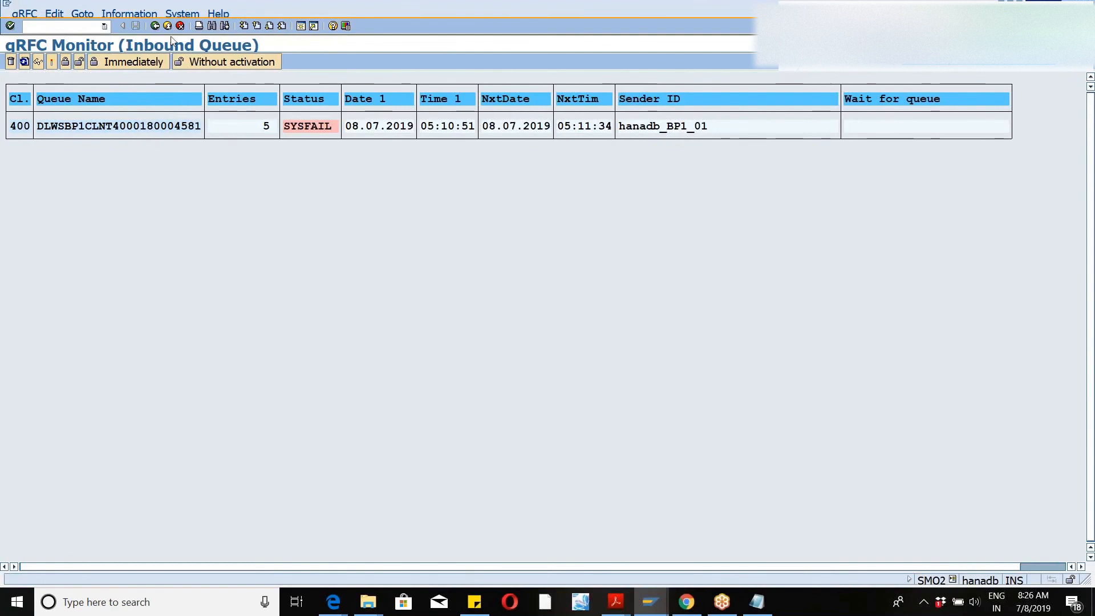
click(157, 27)
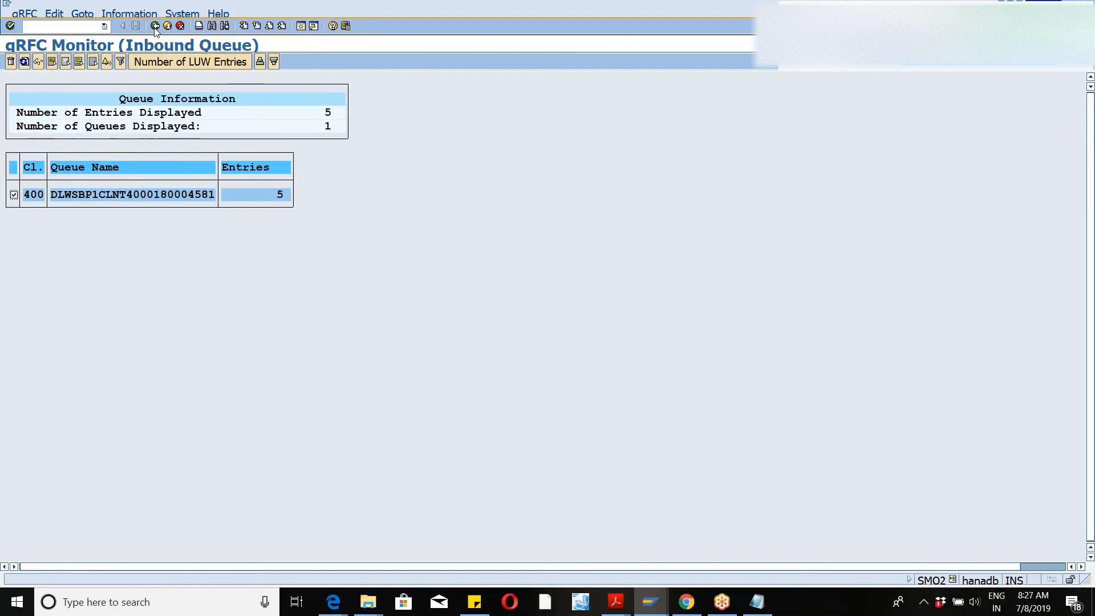
click(168, 26)
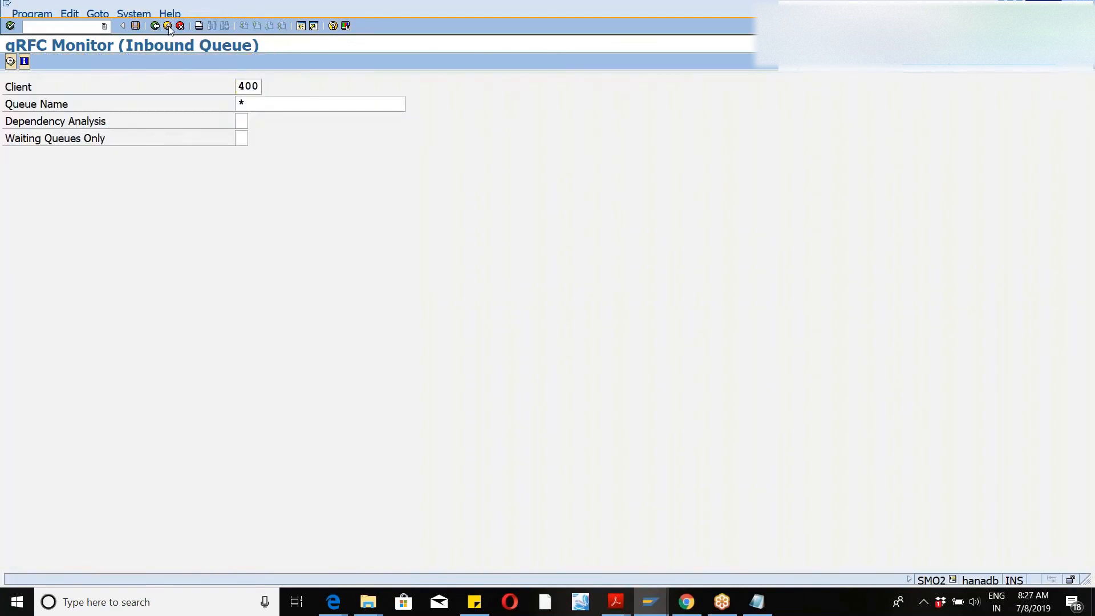
click(168, 27)
click(167, 26)
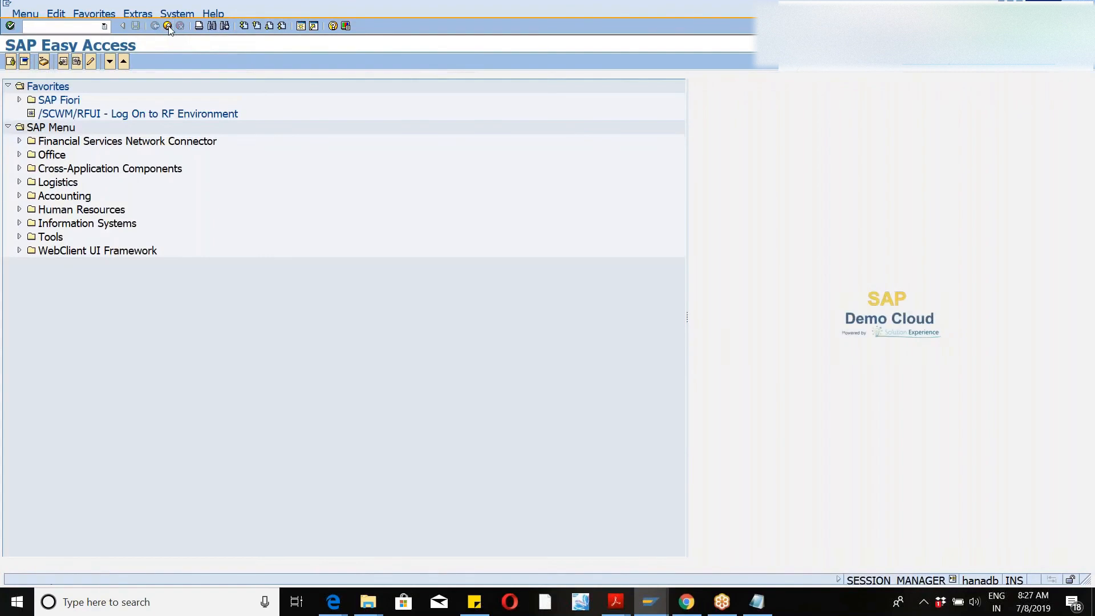
- Exit the remaining sessions with the handling unit number range intervals and the implementation guide, and log off from SAP
click(167, 26)
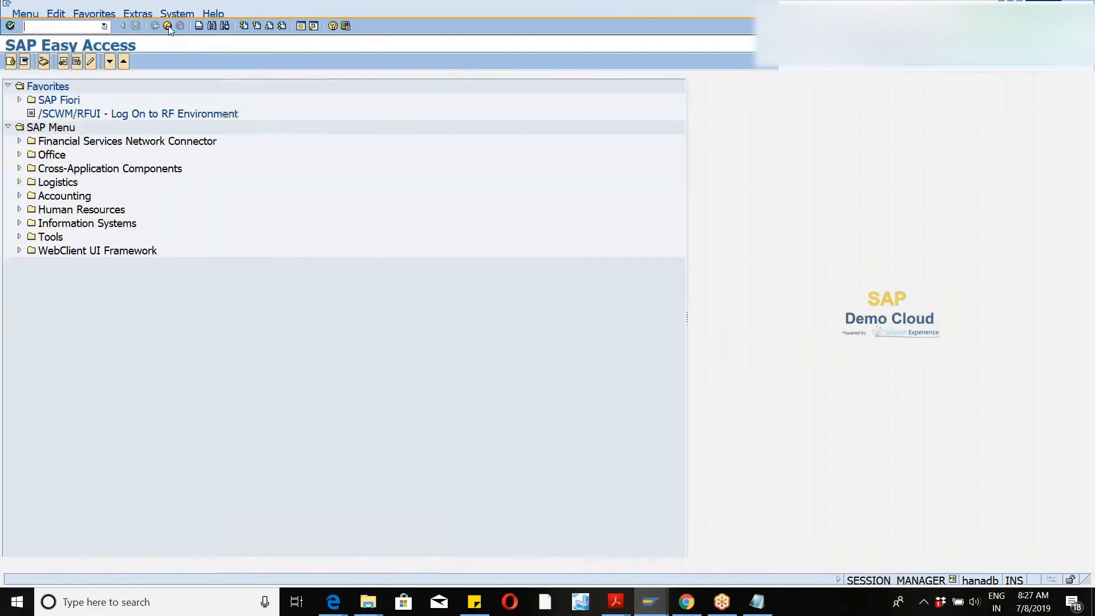
click(168, 27)
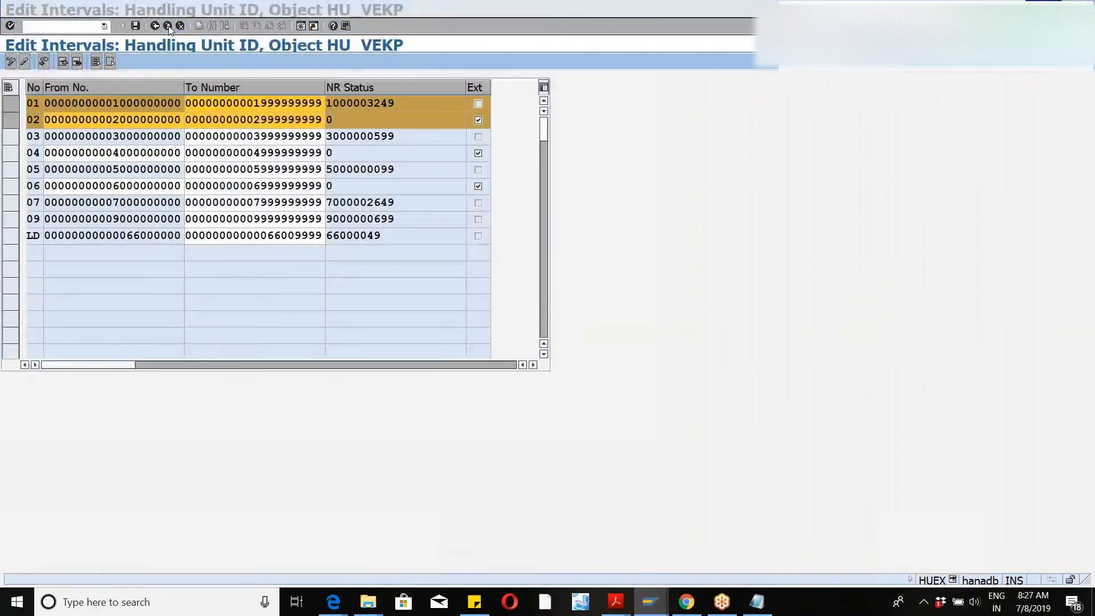
click(168, 27)
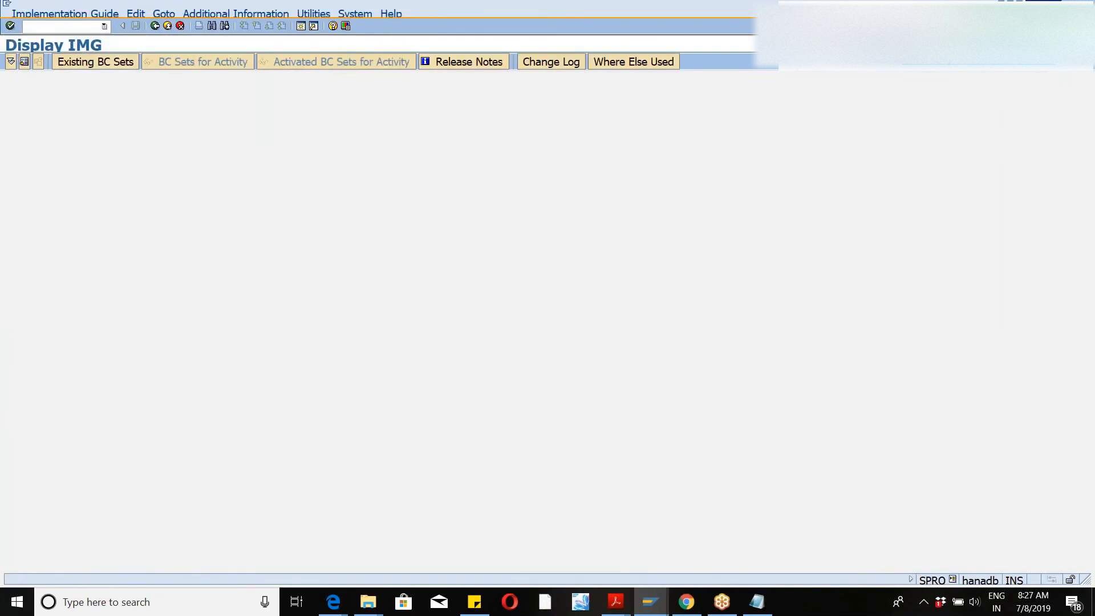
click(168, 27)
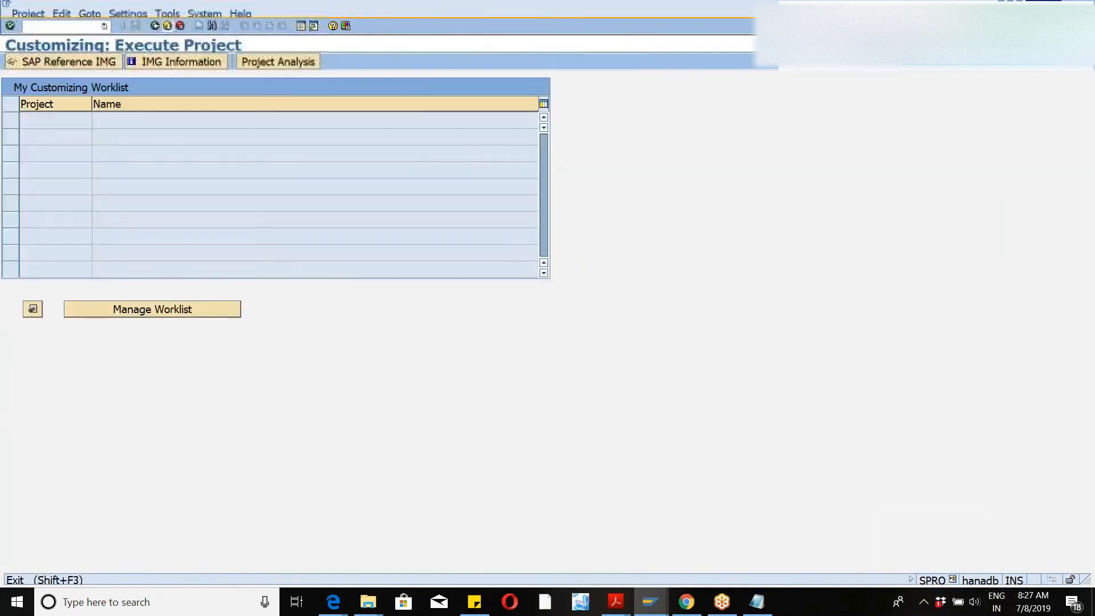
click(168, 27)
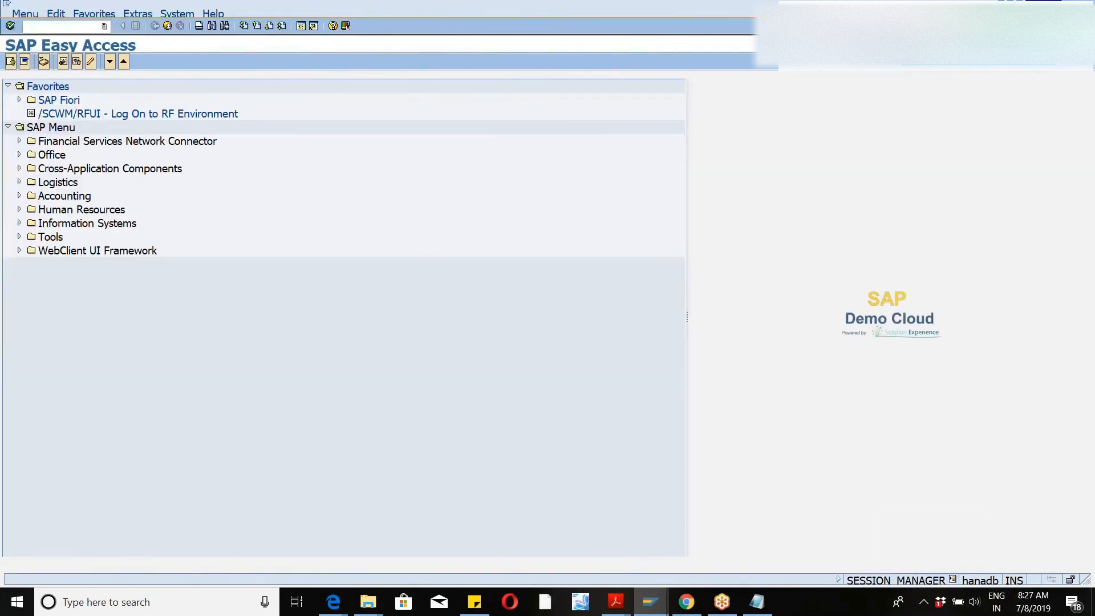
click(168, 27)
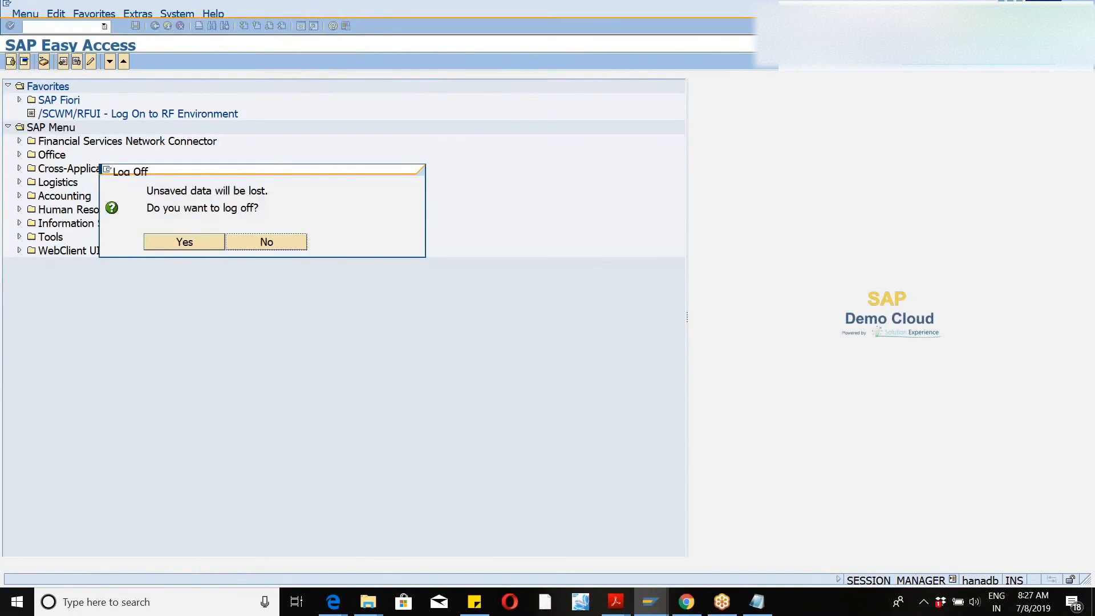